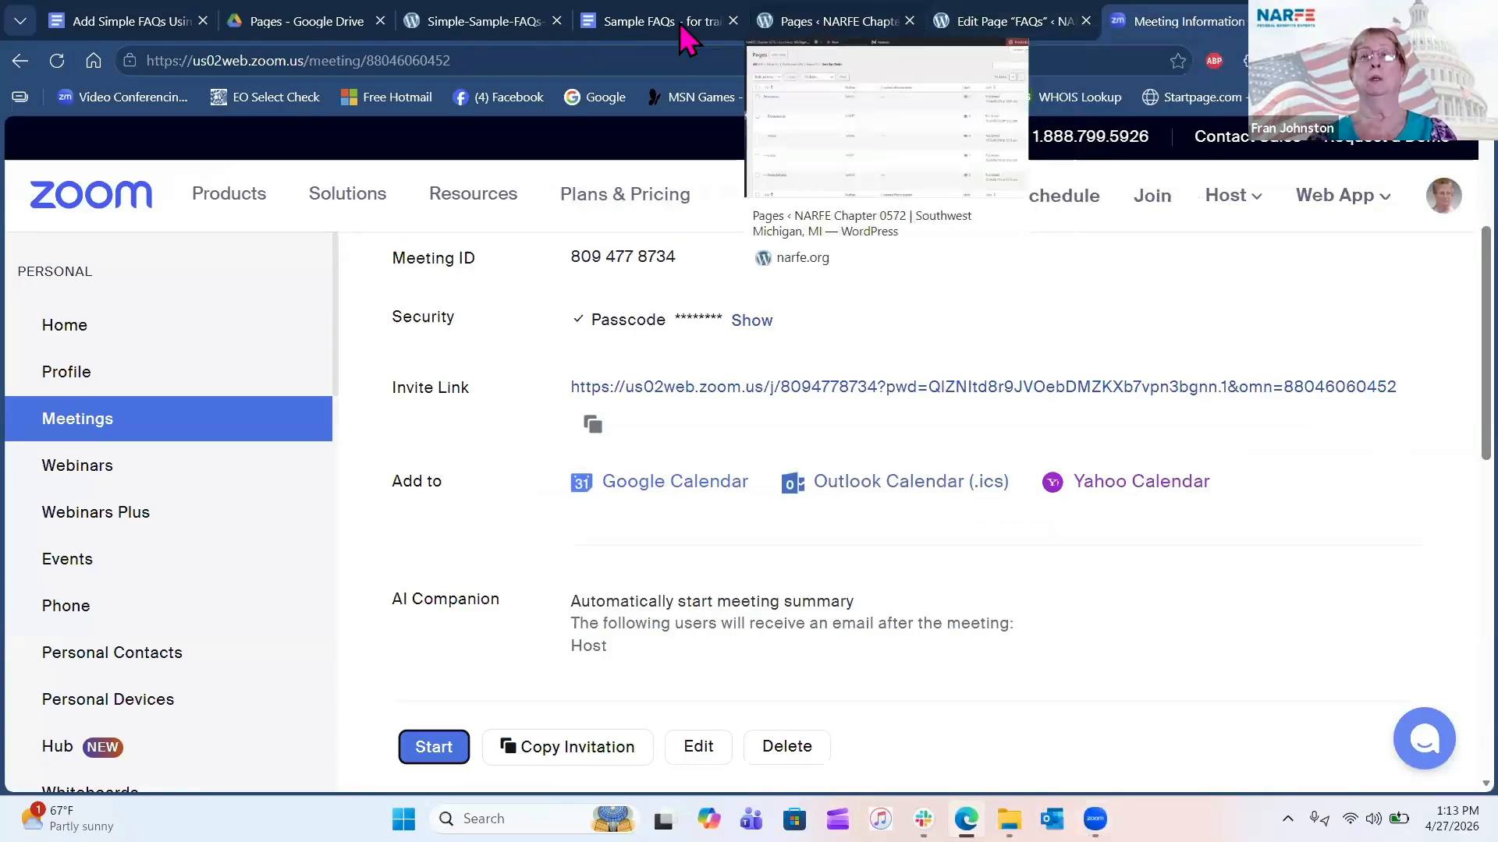
Open the "Sample FAQs - for training video" document and review its intro line and the questions under General NARFE Questions.
left_click(624, 22)
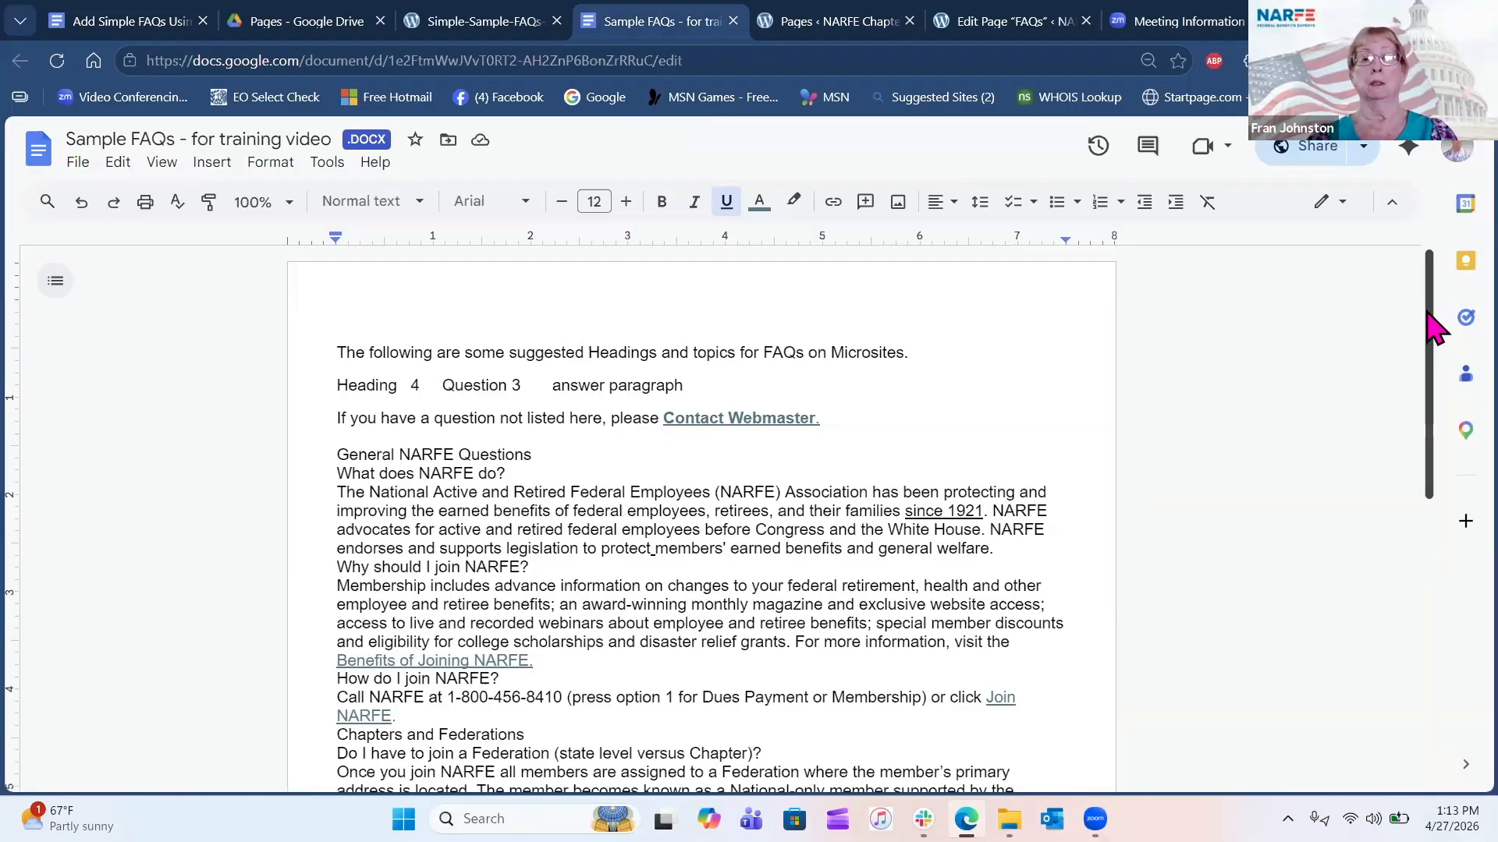
left_click_drag(1428, 312, 1435, 405)
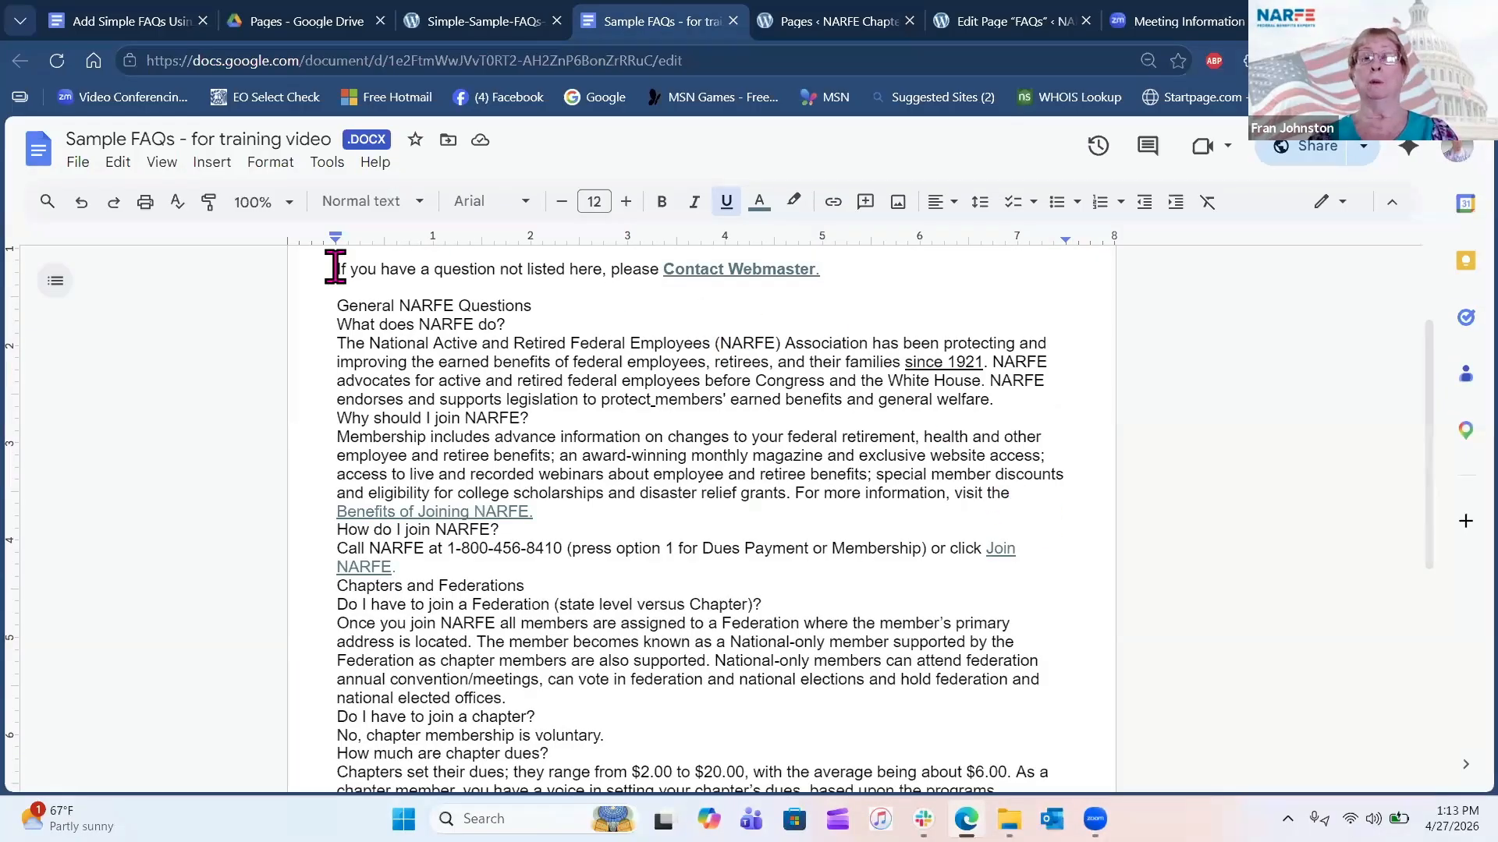
left_click_drag(335, 268, 877, 283)
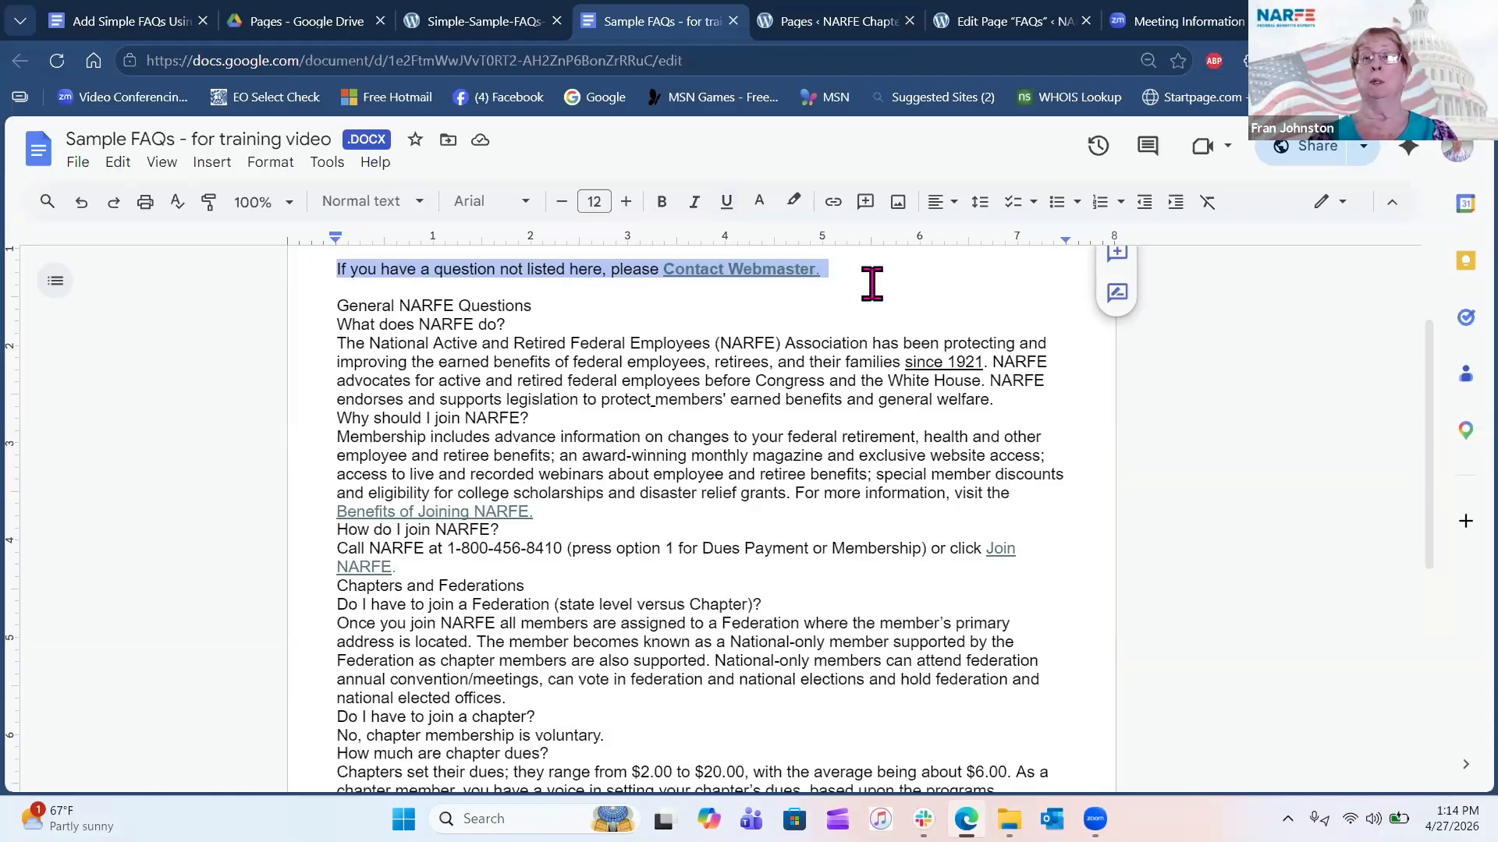
left_click(612, 301)
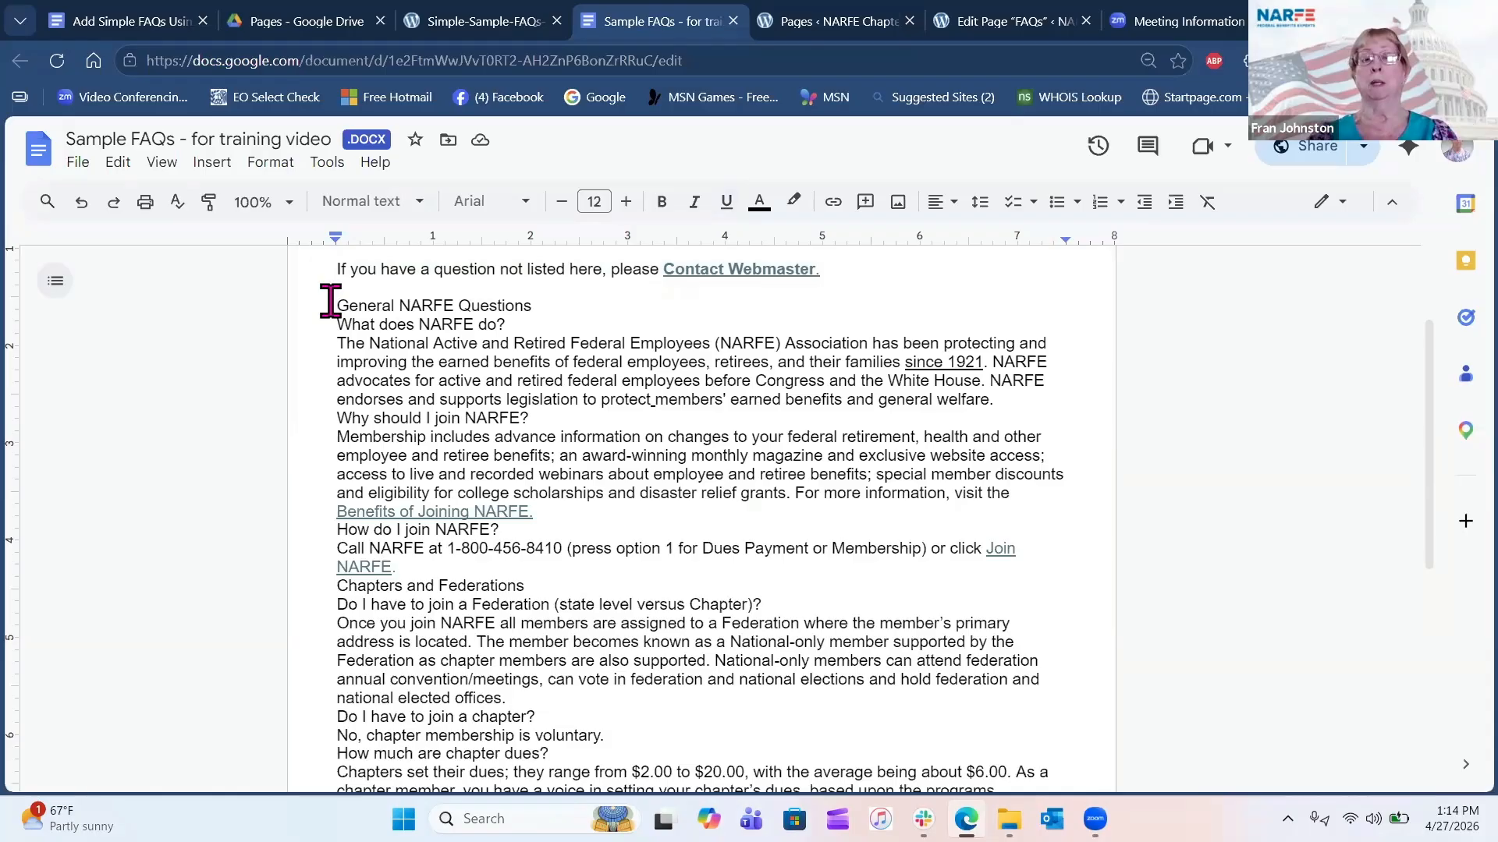
left_click_drag(333, 301, 580, 325)
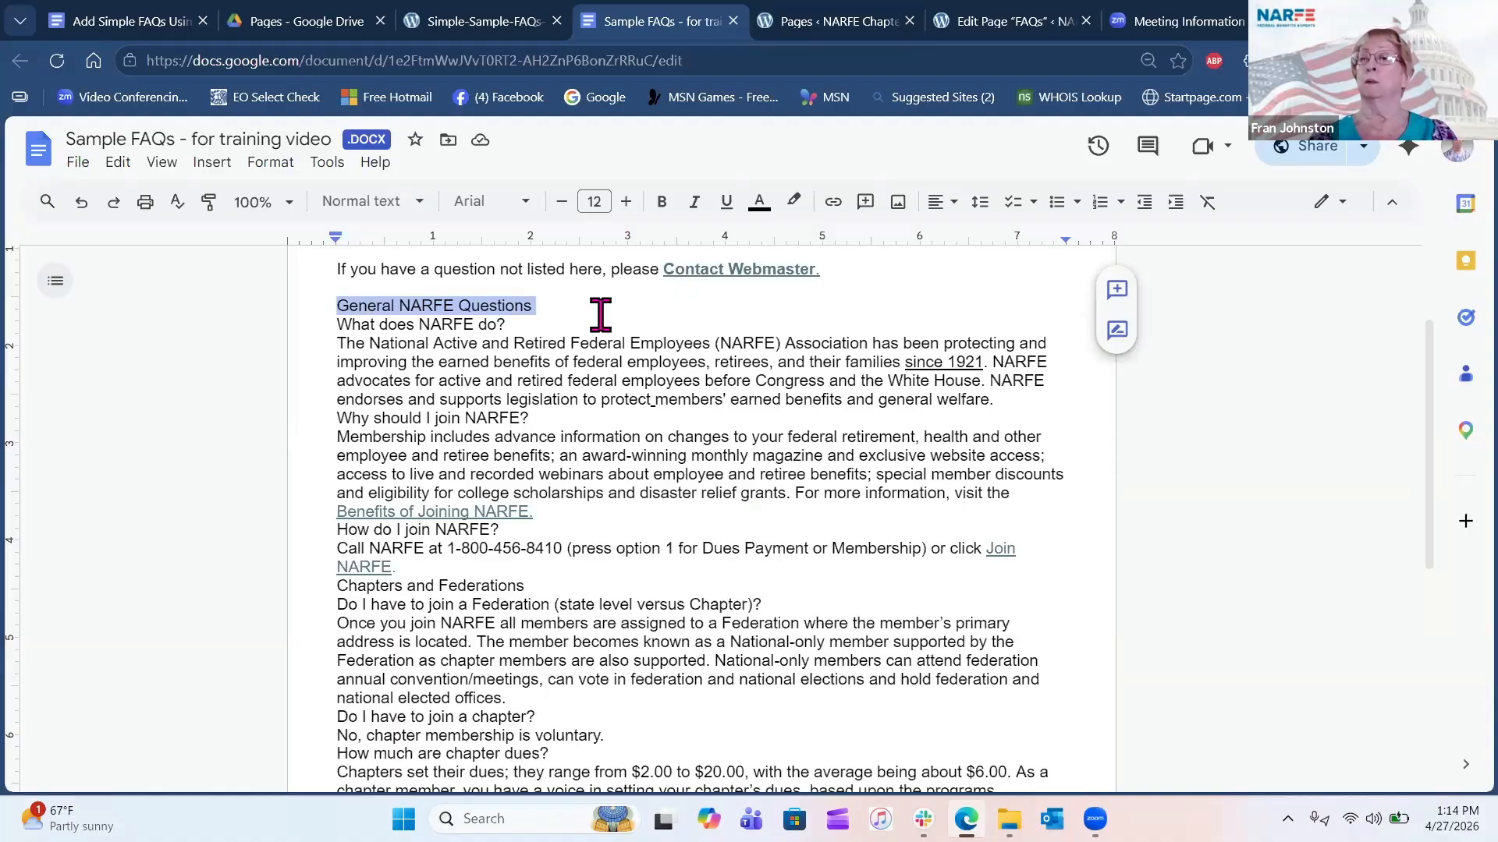
left_click(338, 326)
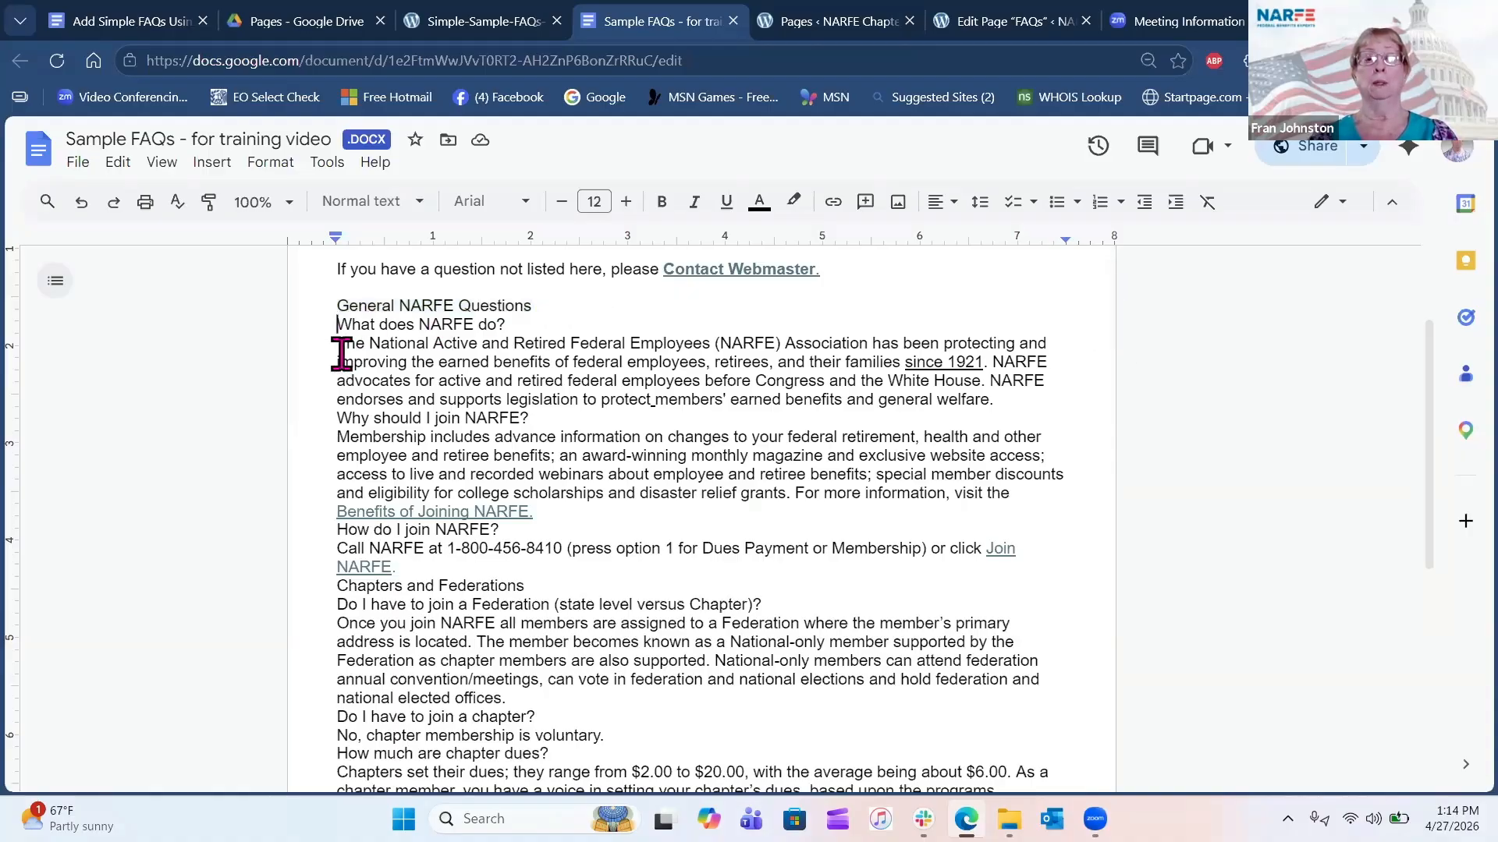
left_click_drag(338, 346, 411, 373)
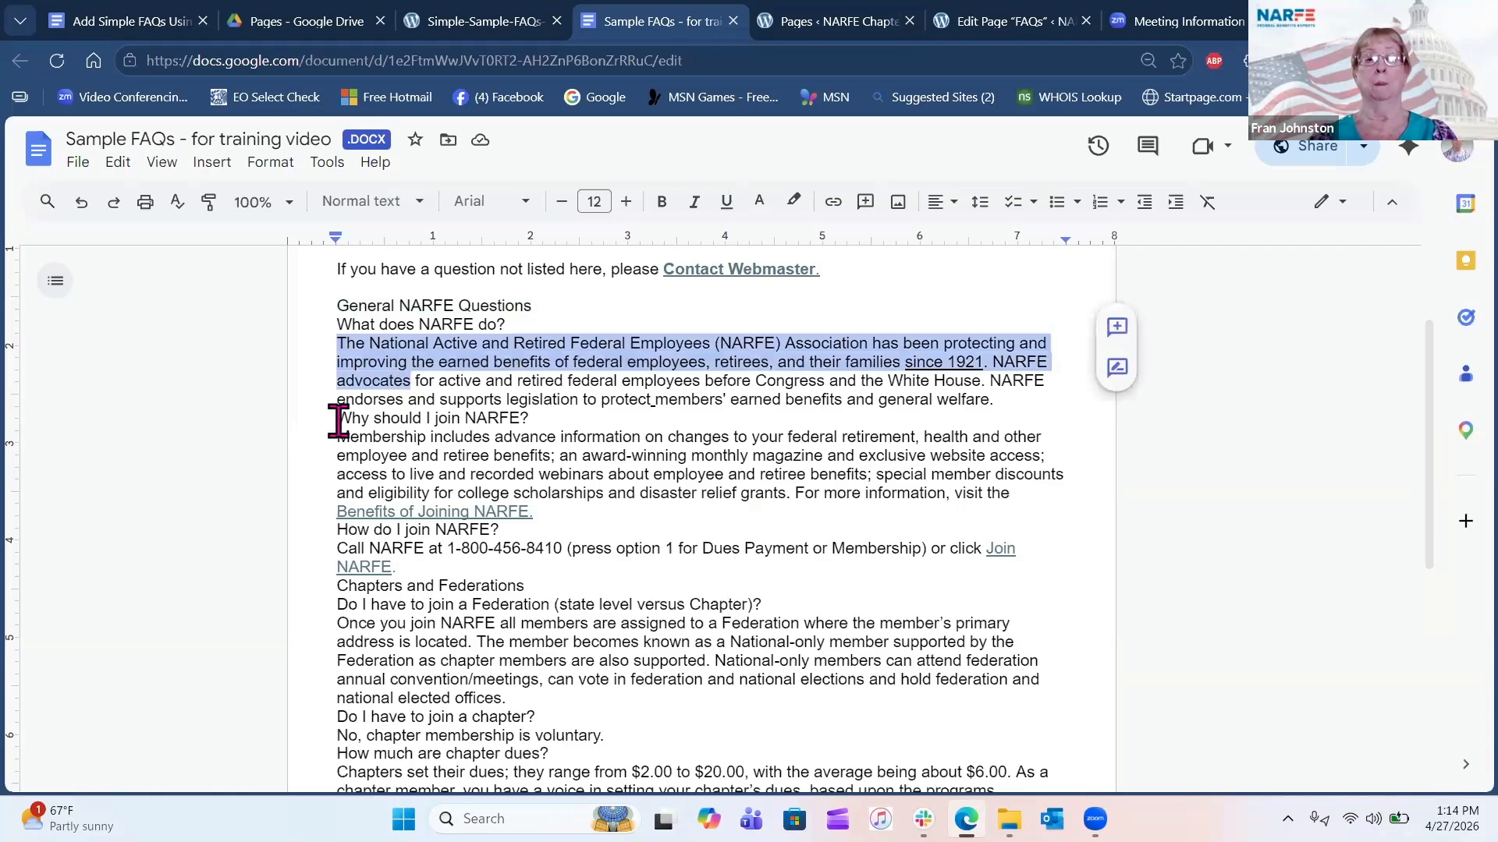
left_click_drag(337, 418, 538, 415)
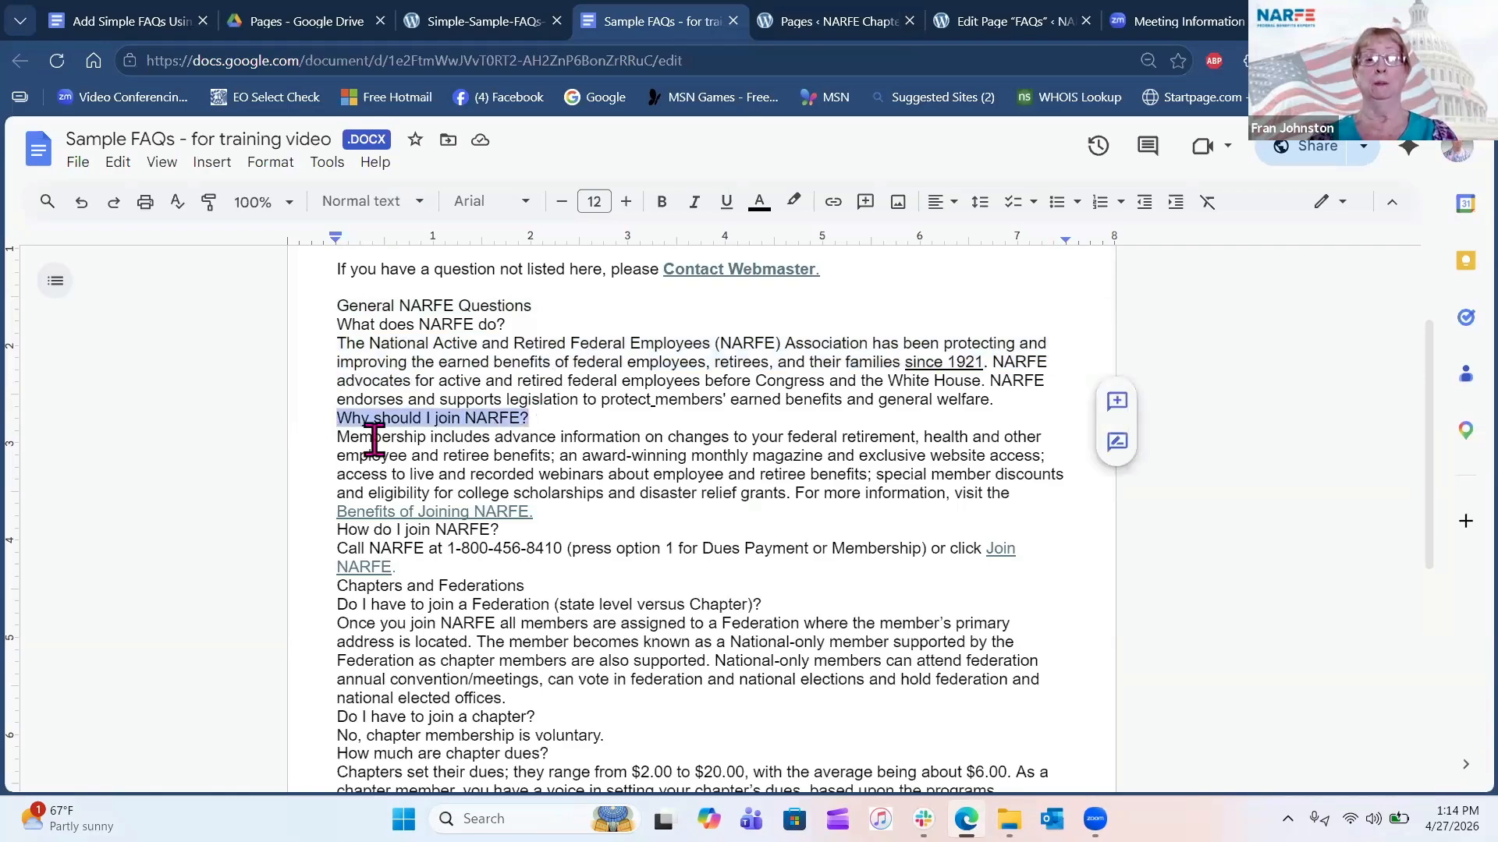
left_click_drag(338, 436, 489, 535)
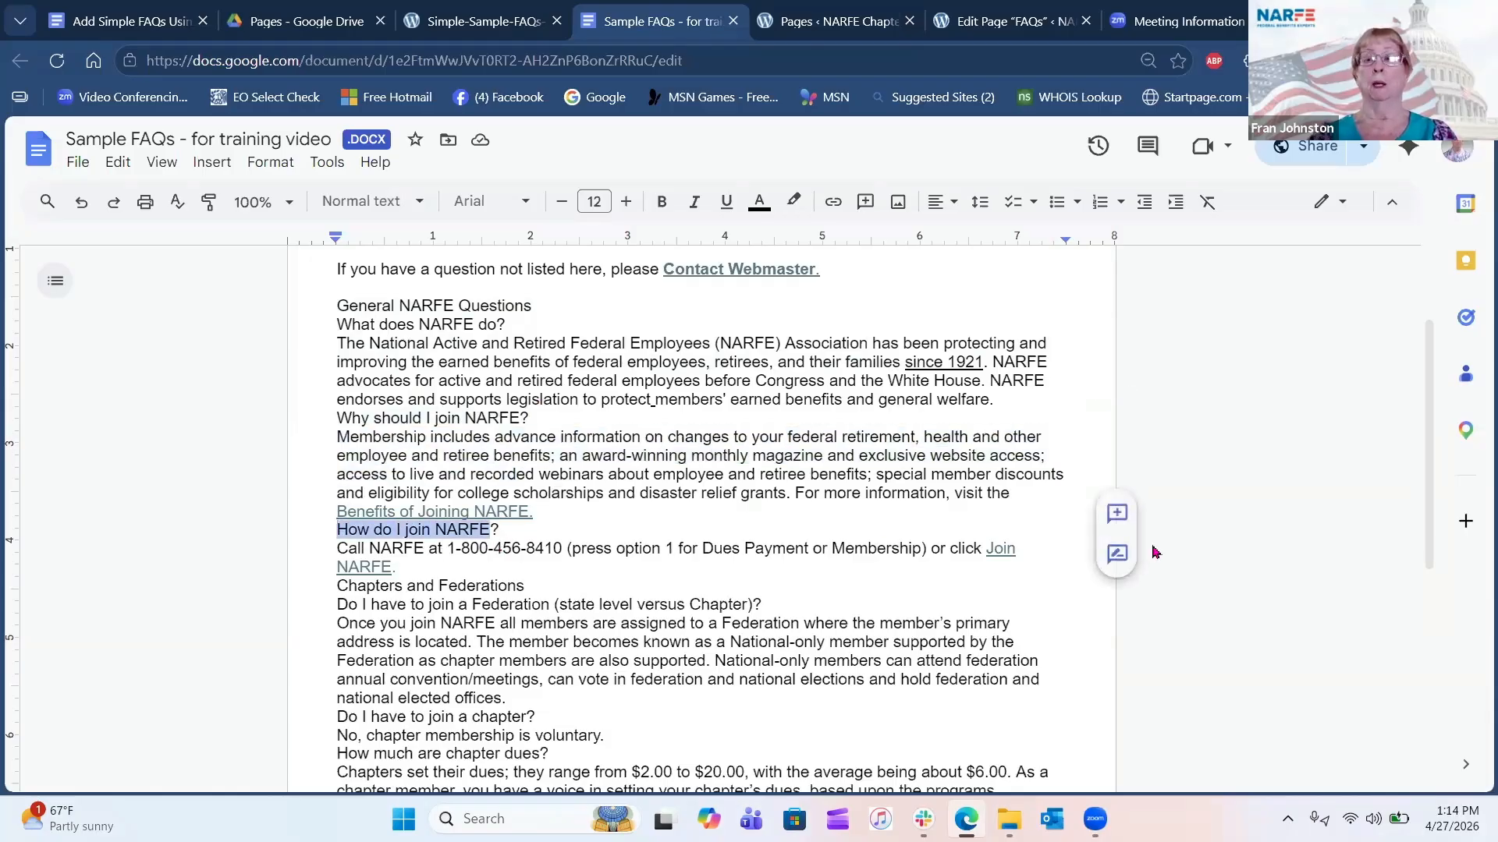
Review the questions and answers under the Chapters and Federations heading.
left_click_drag(1437, 418, 846, 518)
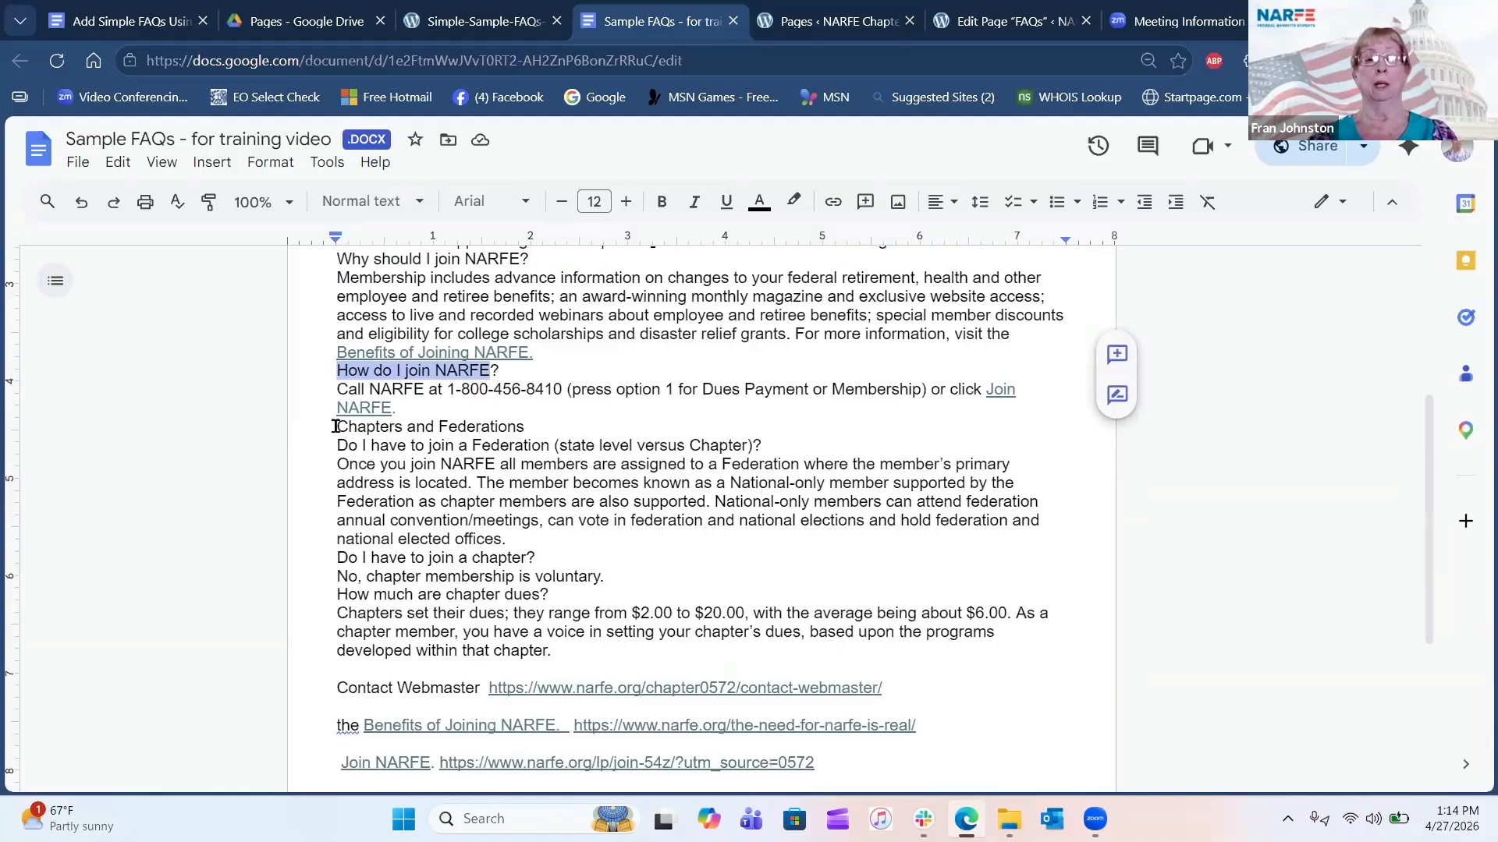
left_click_drag(335, 425, 536, 429)
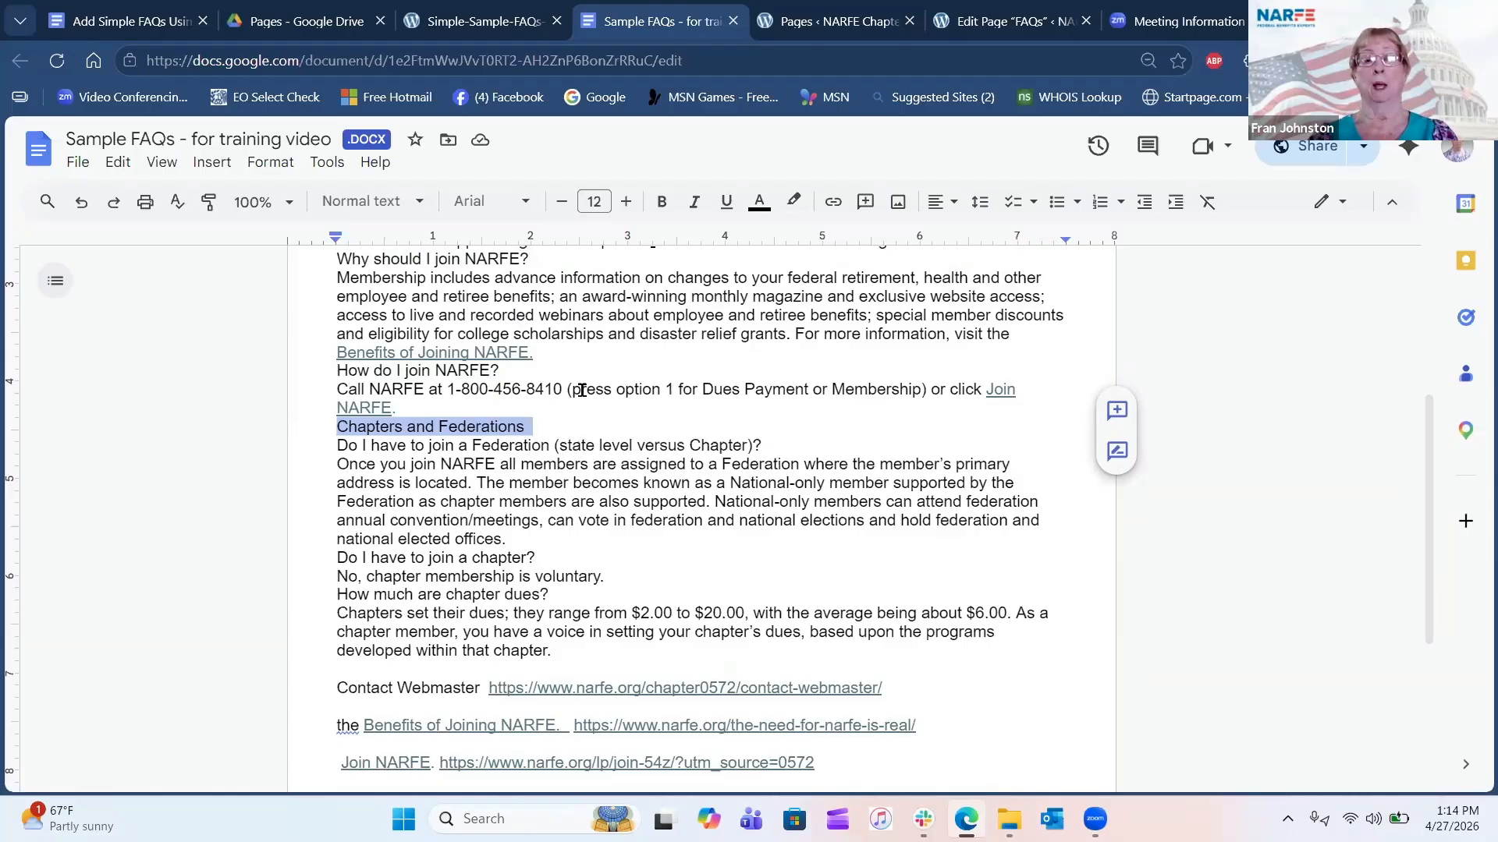
left_click_drag(335, 450, 482, 447)
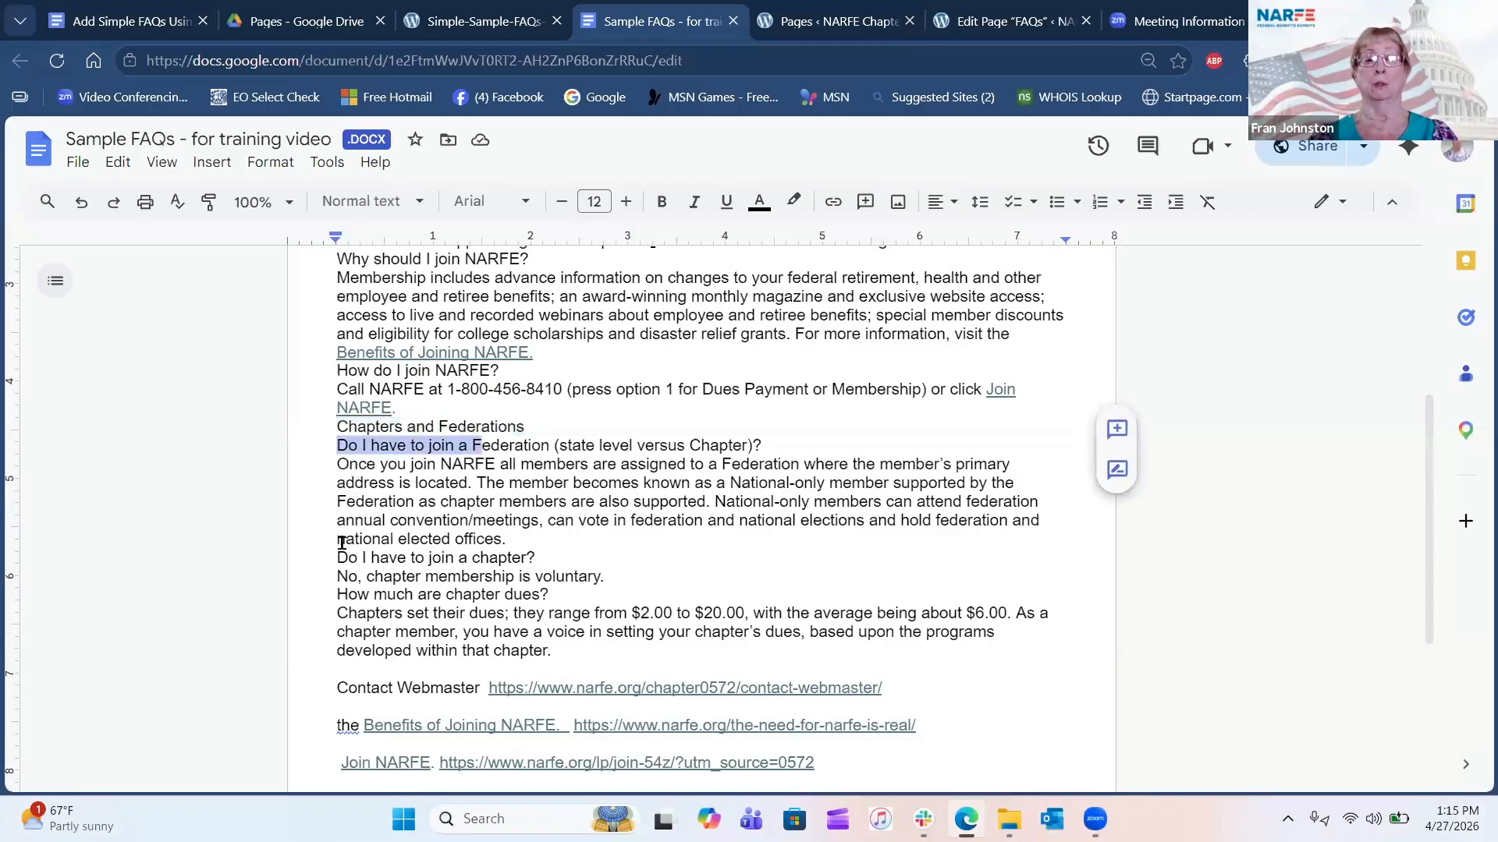
left_click_drag(338, 540, 406, 559)
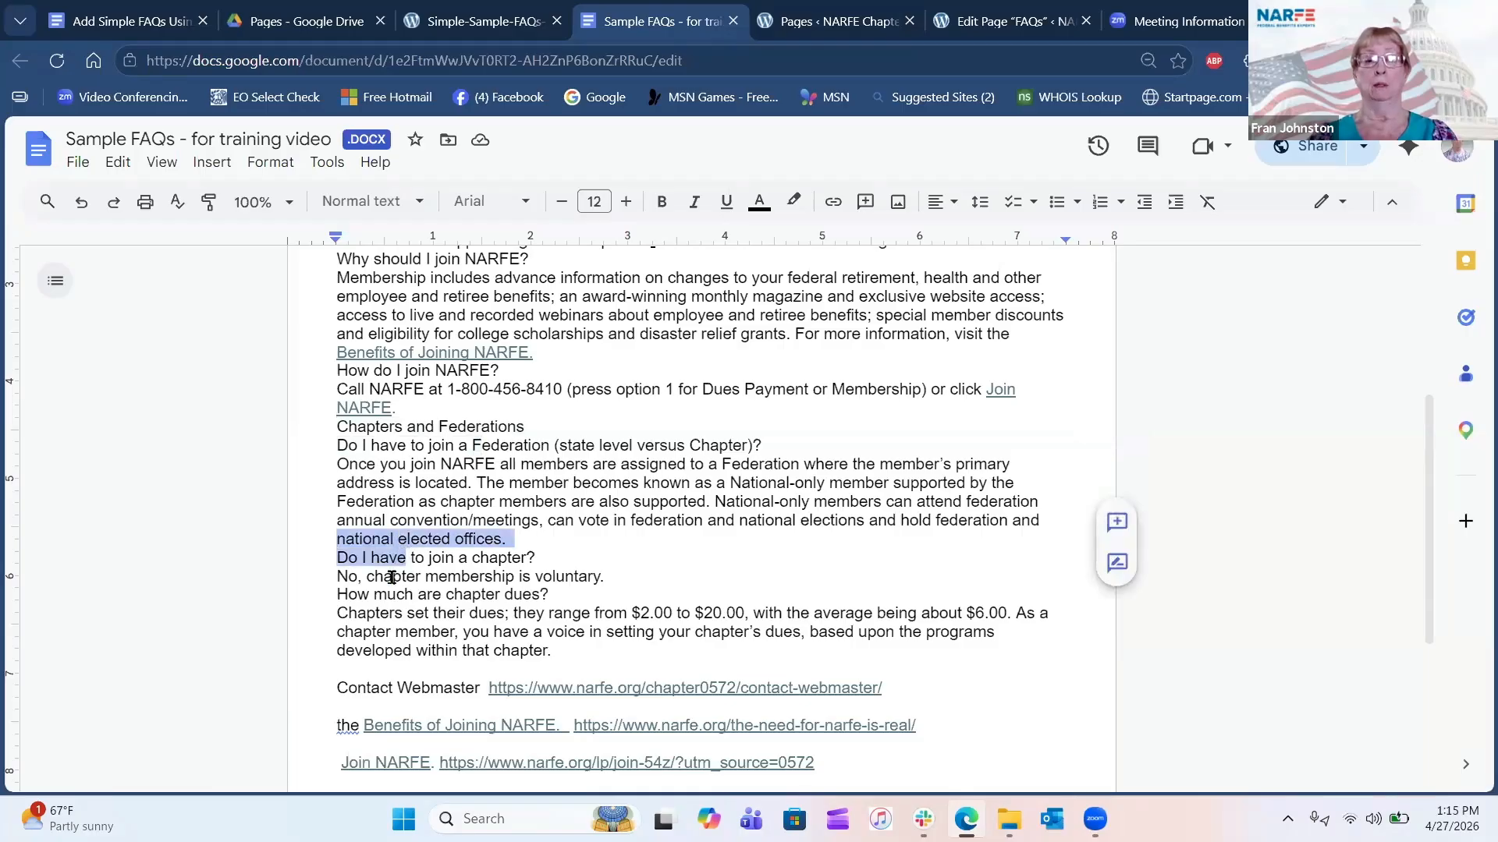
left_click(337, 578)
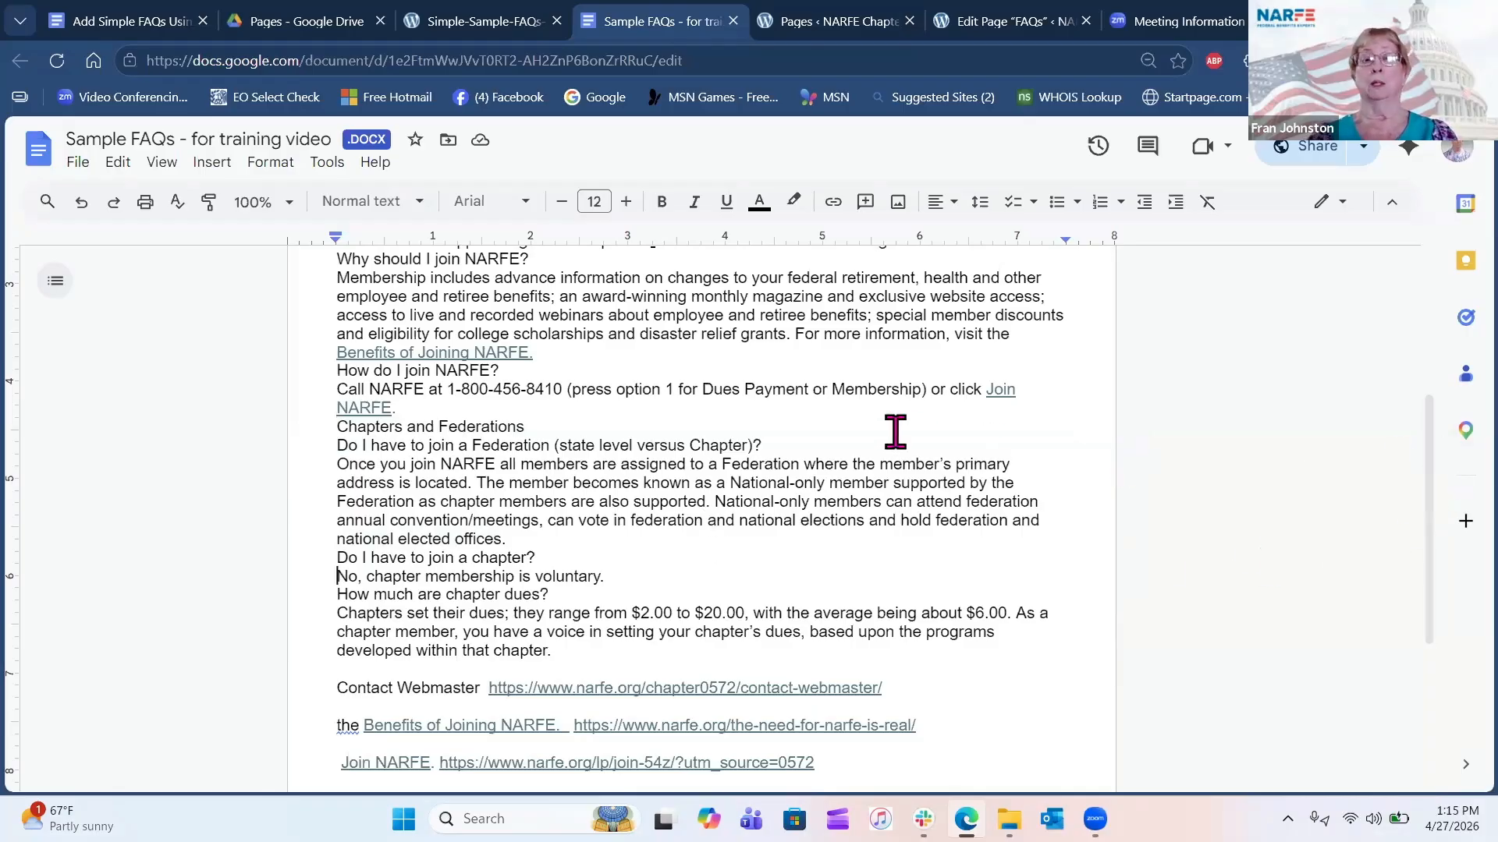
Examine the linked phrases in the FAQ text: Contact Webmaster, Benefits of Joining NARFE and Join NARFE.
scroll(896, 432, "up", 3)
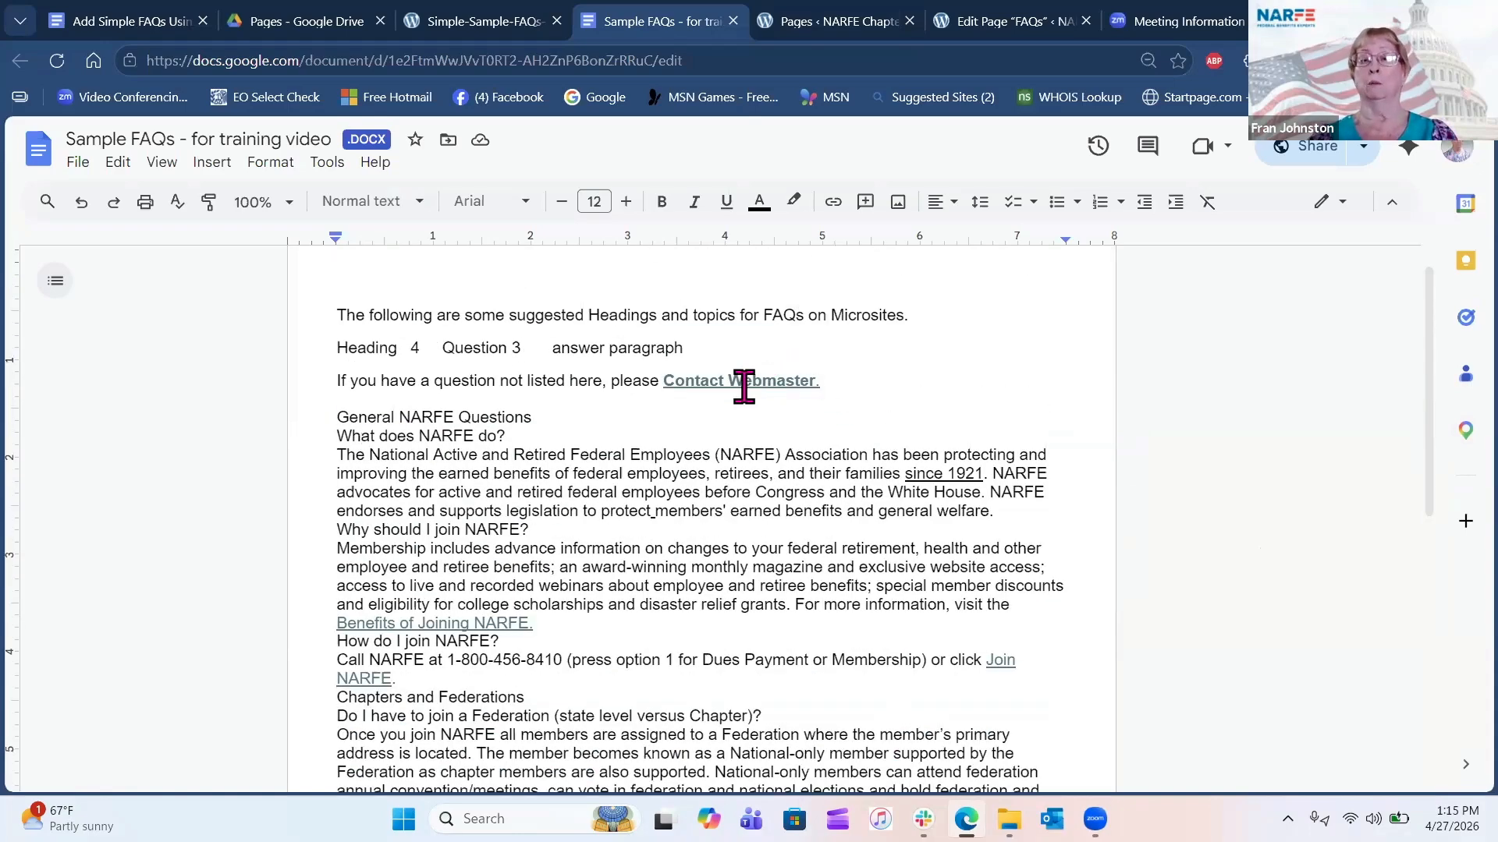
left_click(676, 385)
left_click(779, 473)
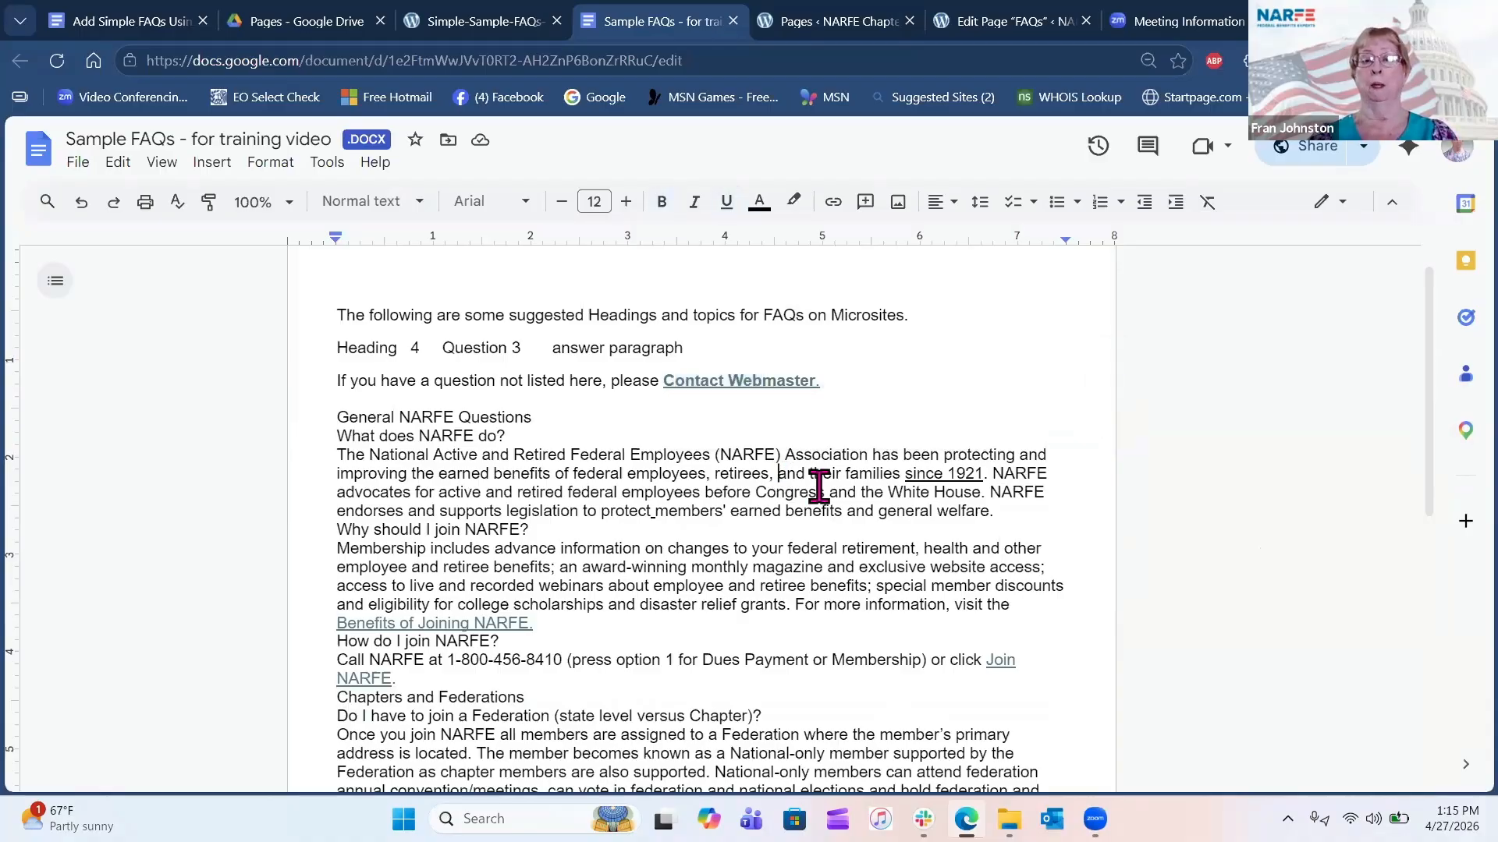
scroll(818, 486, "down", 4)
left_click_drag(530, 354, 332, 352)
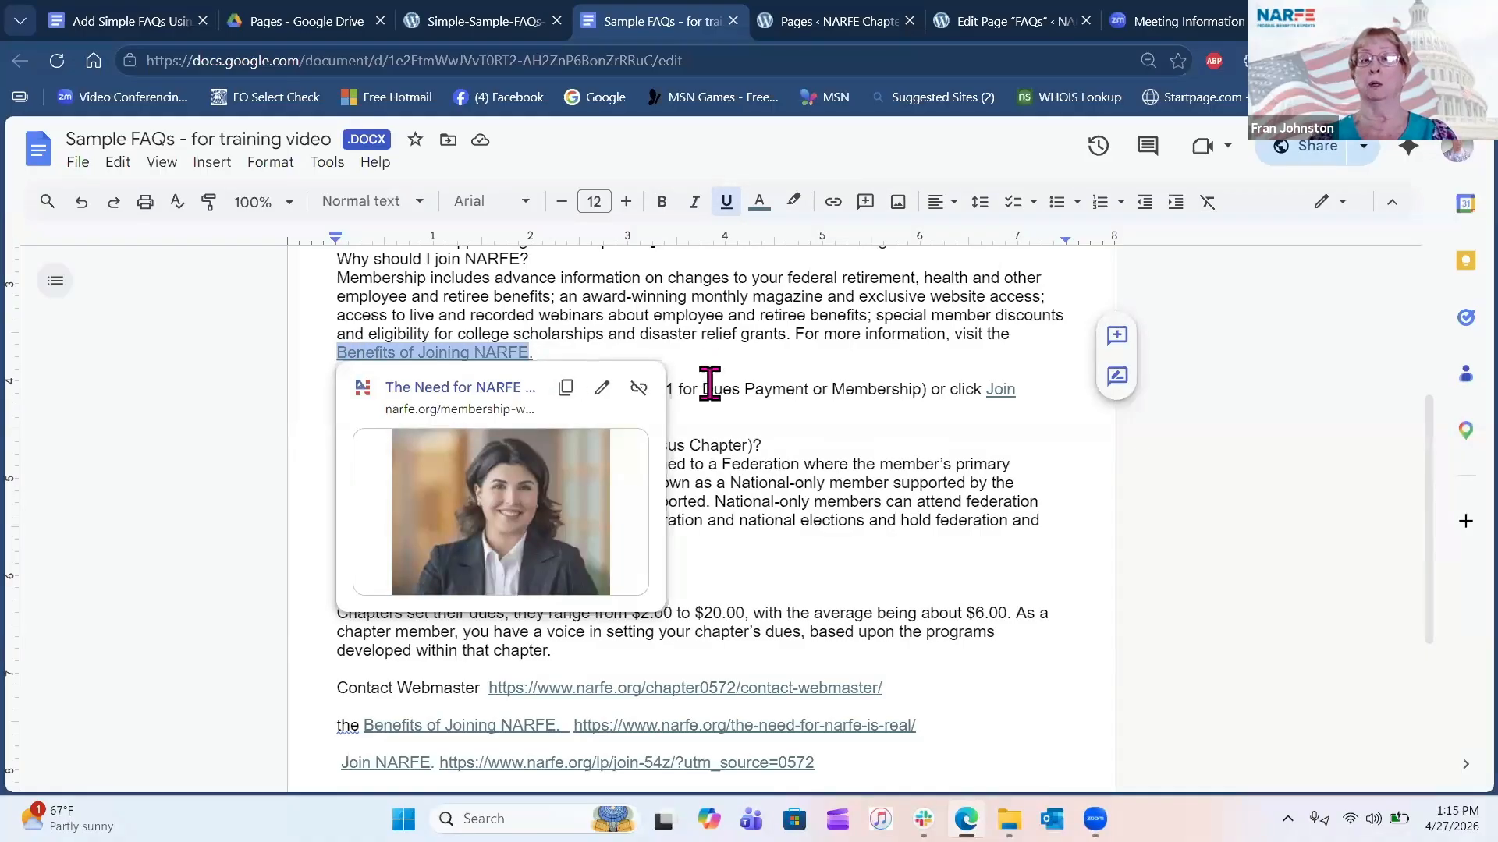
left_click(747, 435)
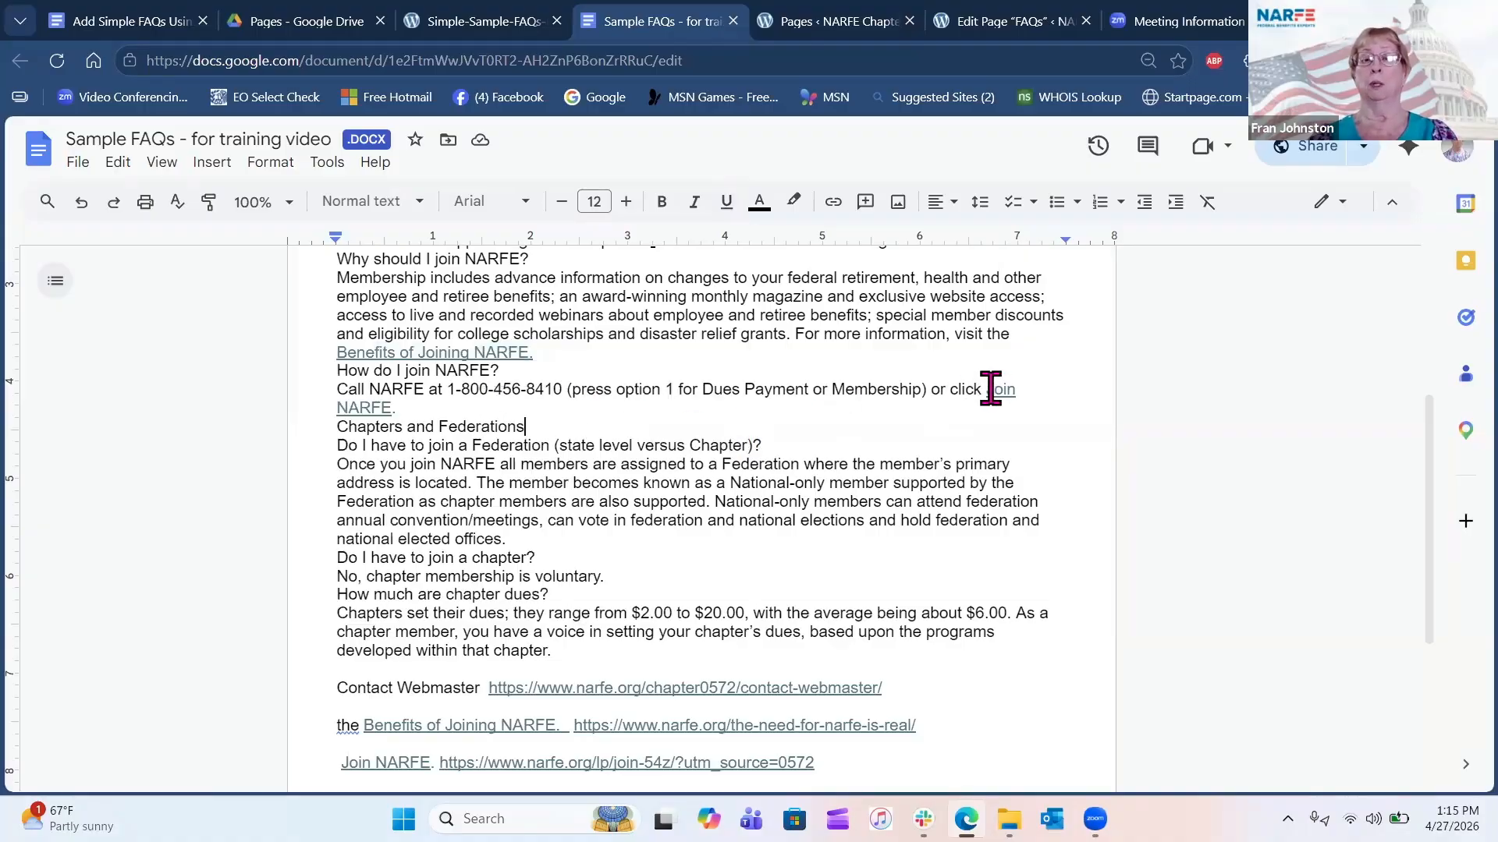
left_click_drag(990, 389, 986, 418)
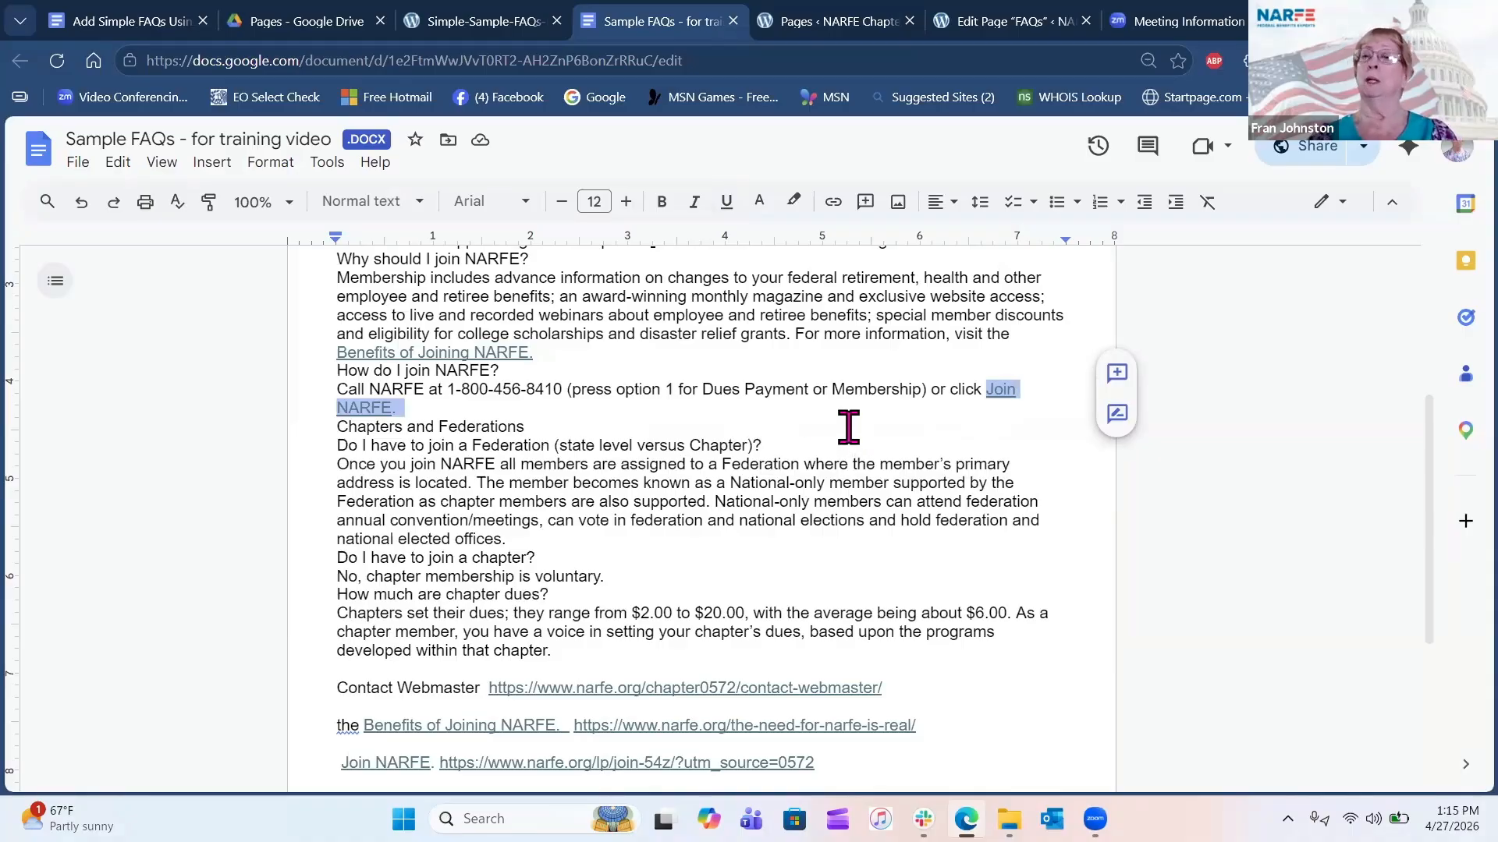
Review the web addresses listed at the end of the document for Contact Webmaster and Benefits of Joining NARFE.
scroll(780, 423, "down", 3)
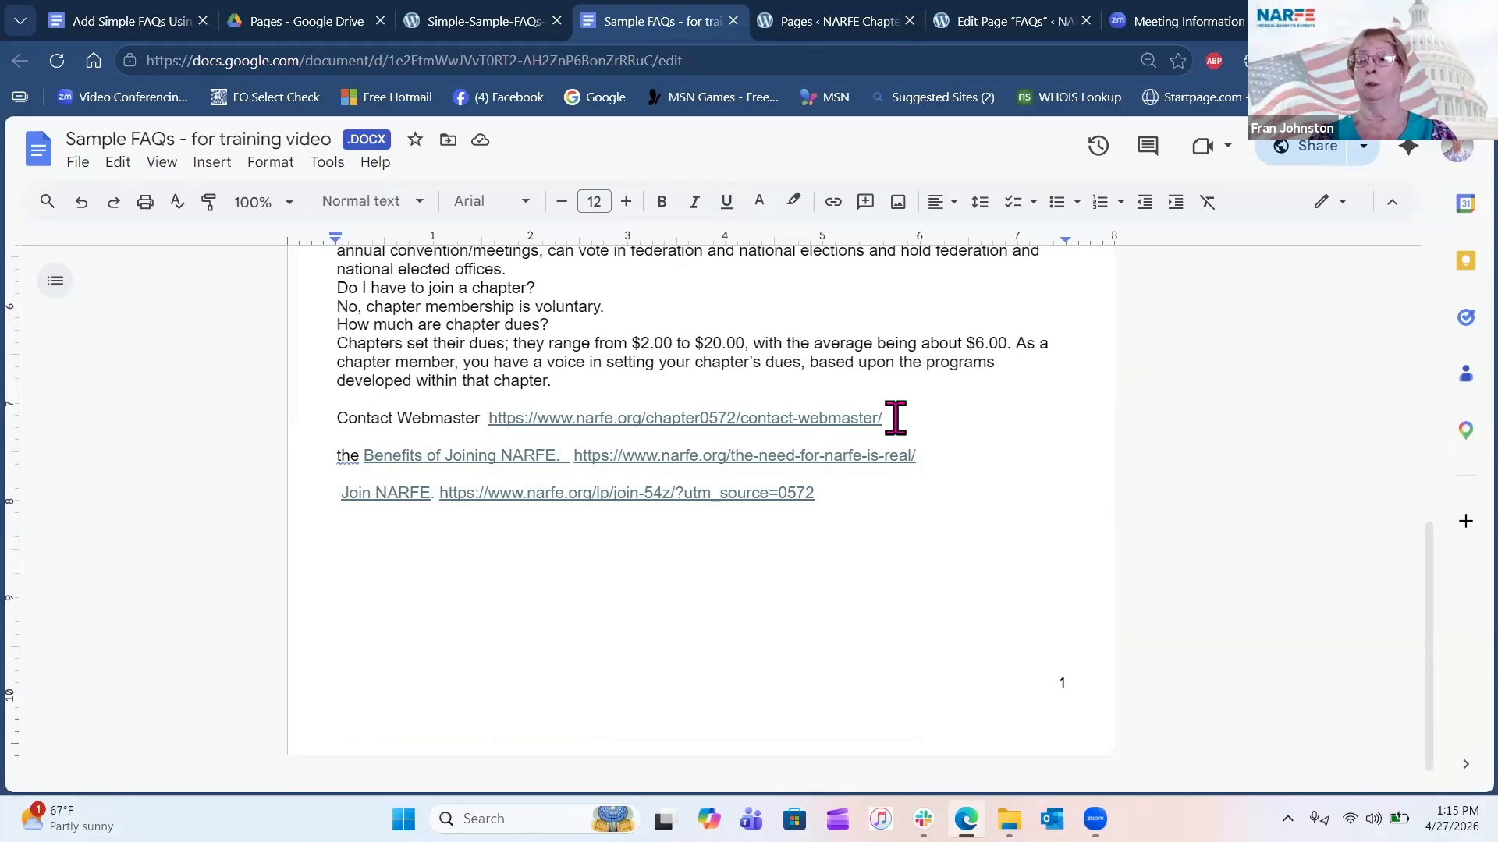
left_click_drag(895, 419, 485, 421)
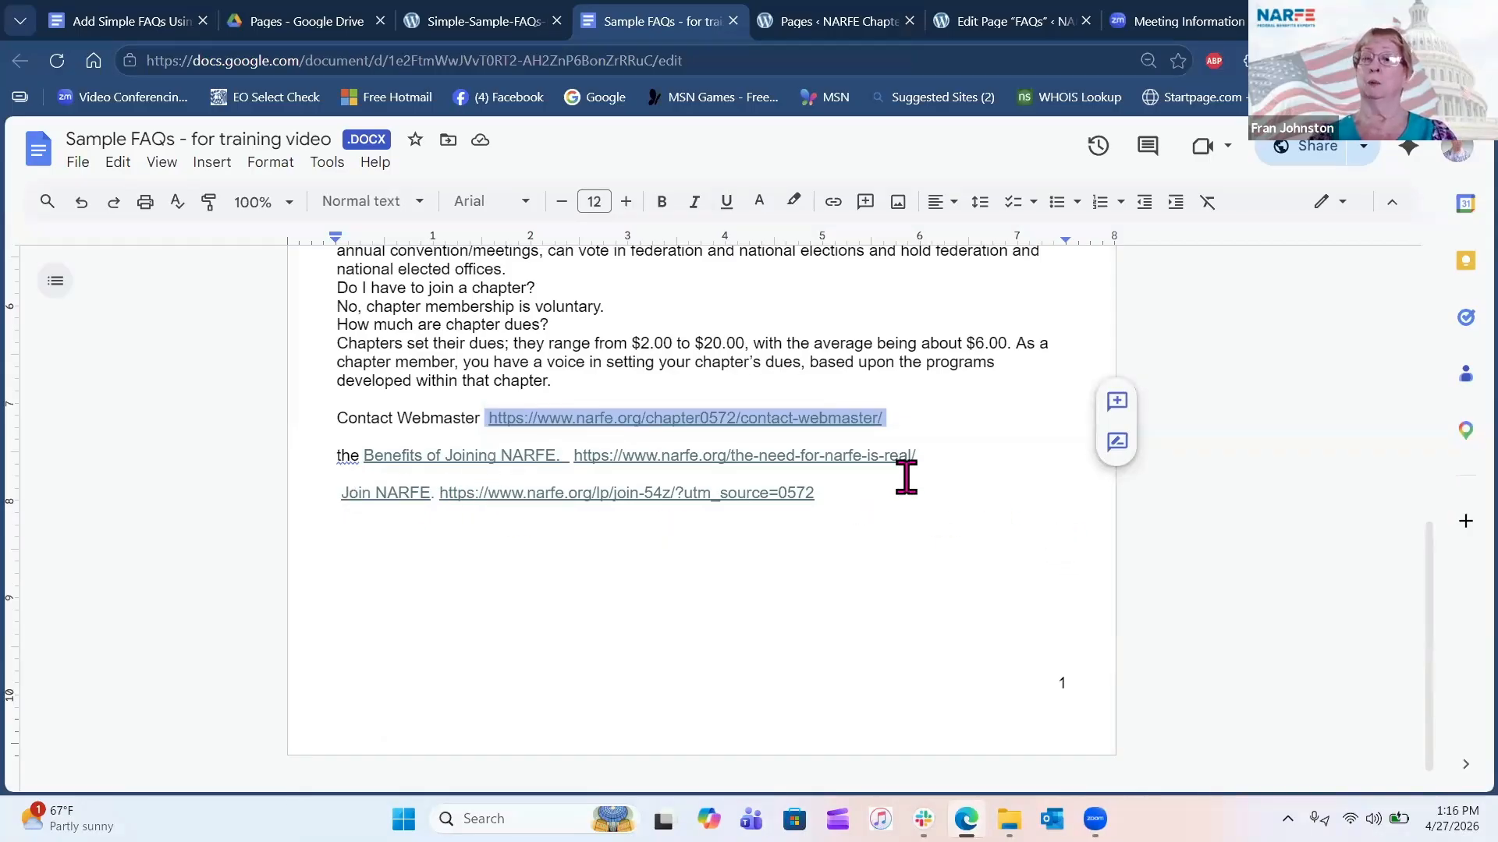
left_click_drag(924, 448, 575, 457)
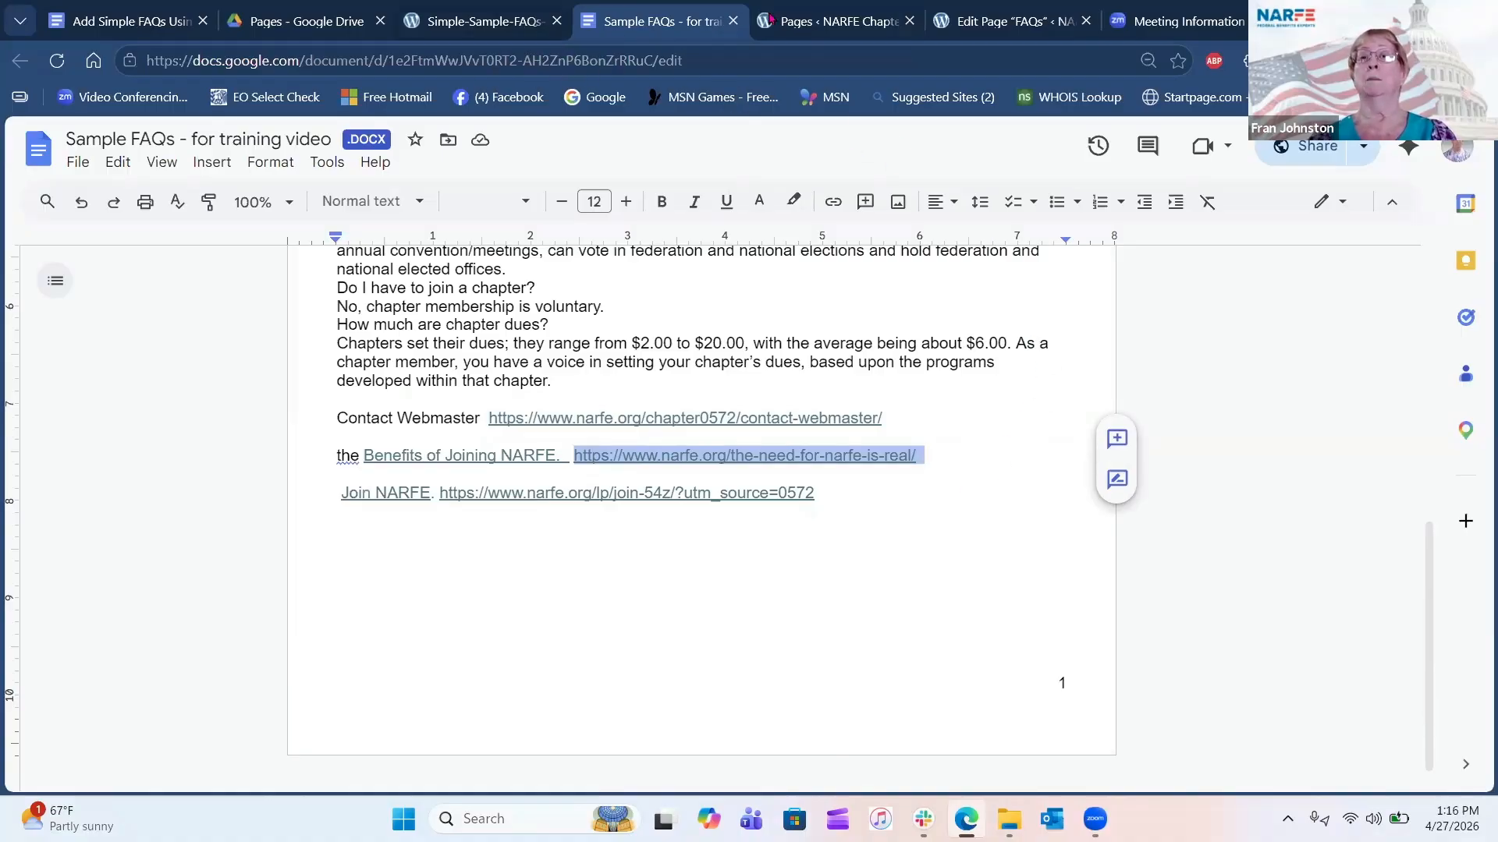
Switch to the NARFE Chapter 0572 WordPress site, visit its home page and view the link options for Join NARFE in the header.
left_click(825, 24)
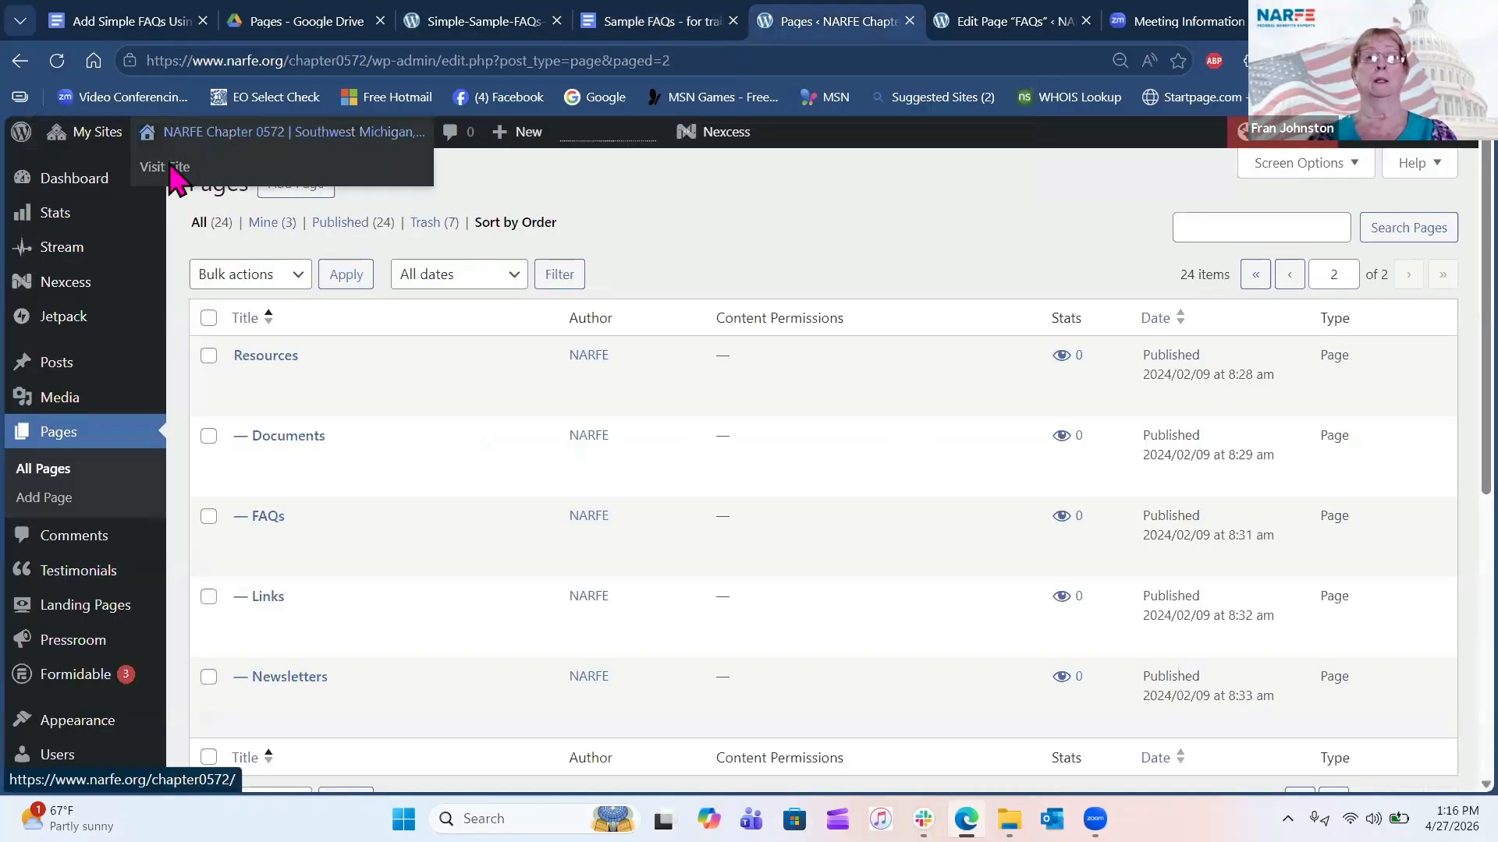
left_click(173, 180)
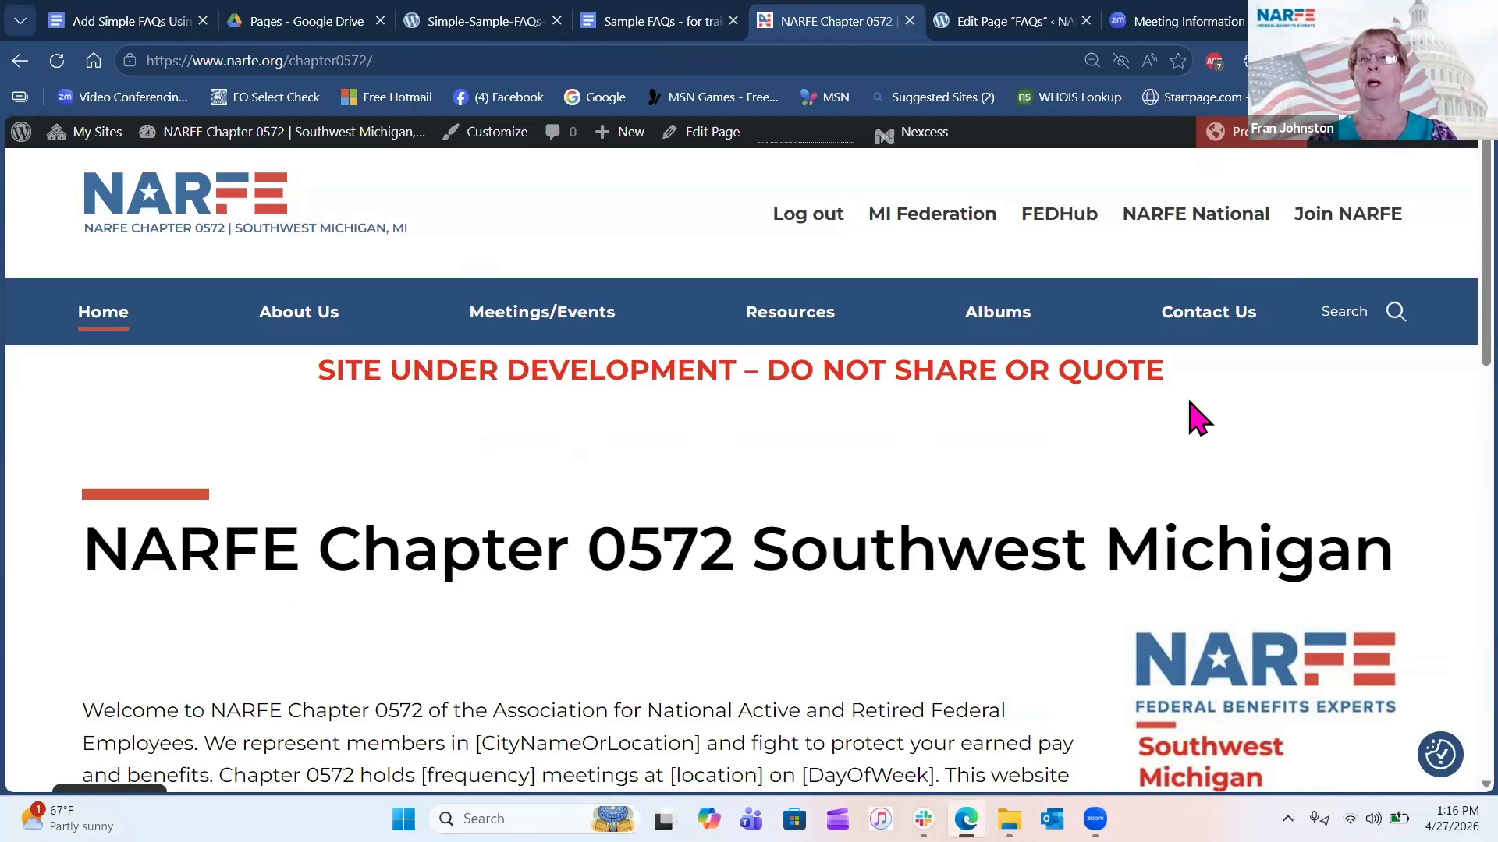
right_click(1344, 226)
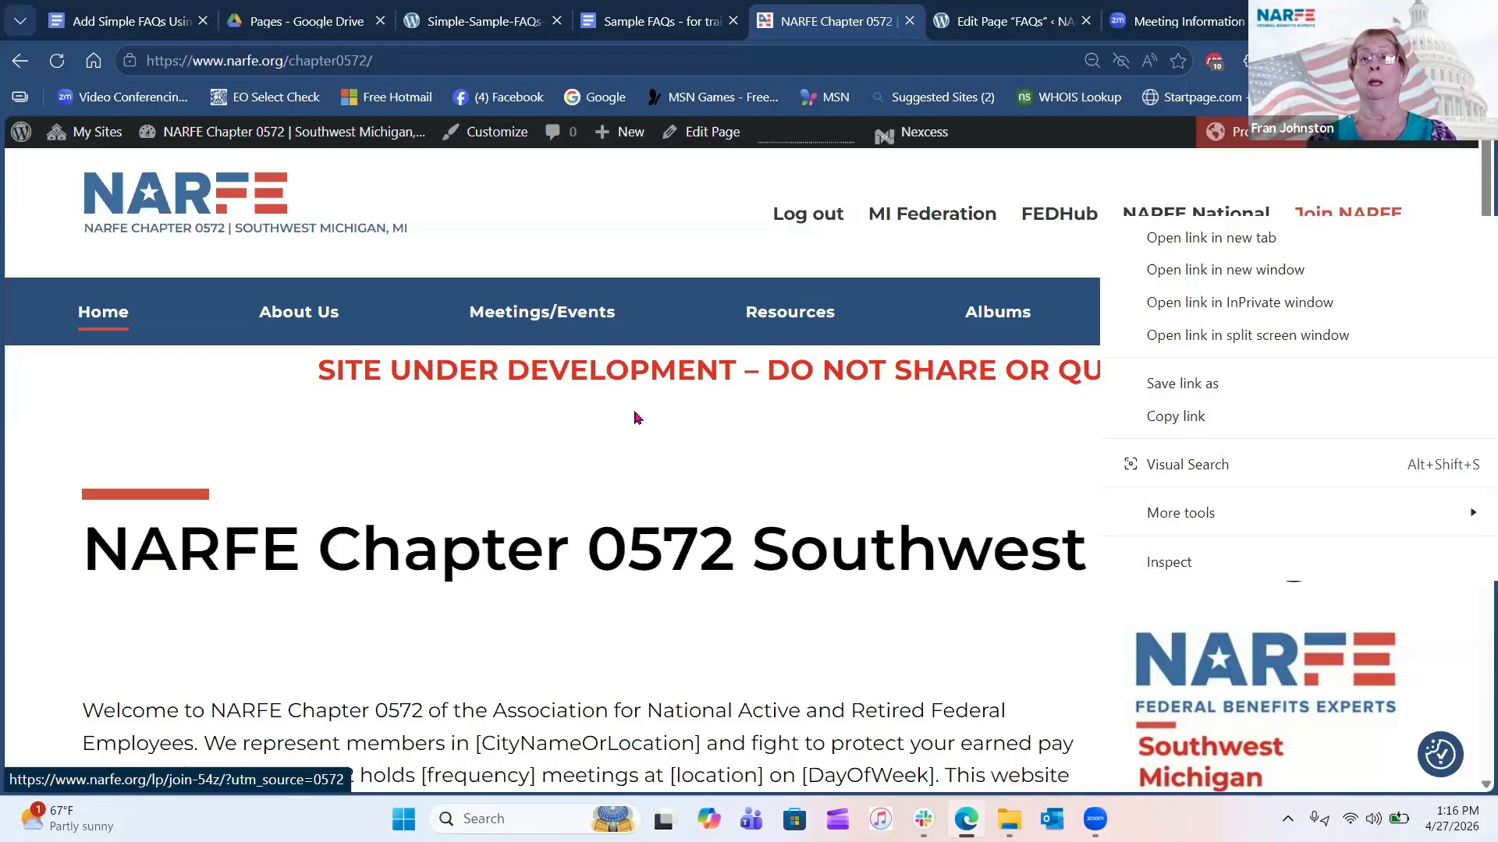
left_click(607, 443)
View the link options for Contact Webmaster in the home page footer, then close them without choosing one.
scroll(542, 367, "down", 15)
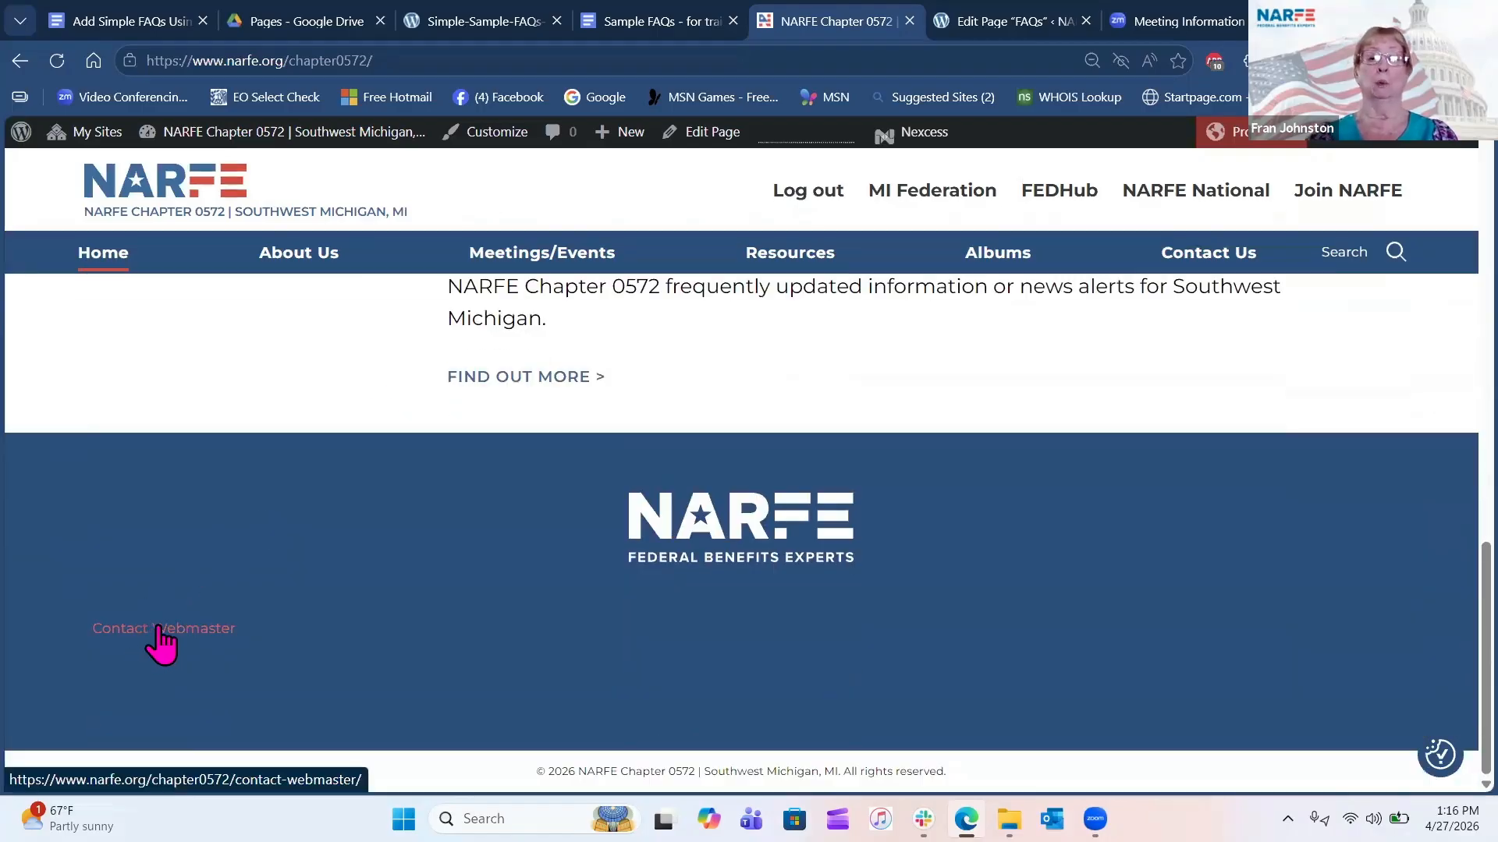
right_click(163, 629)
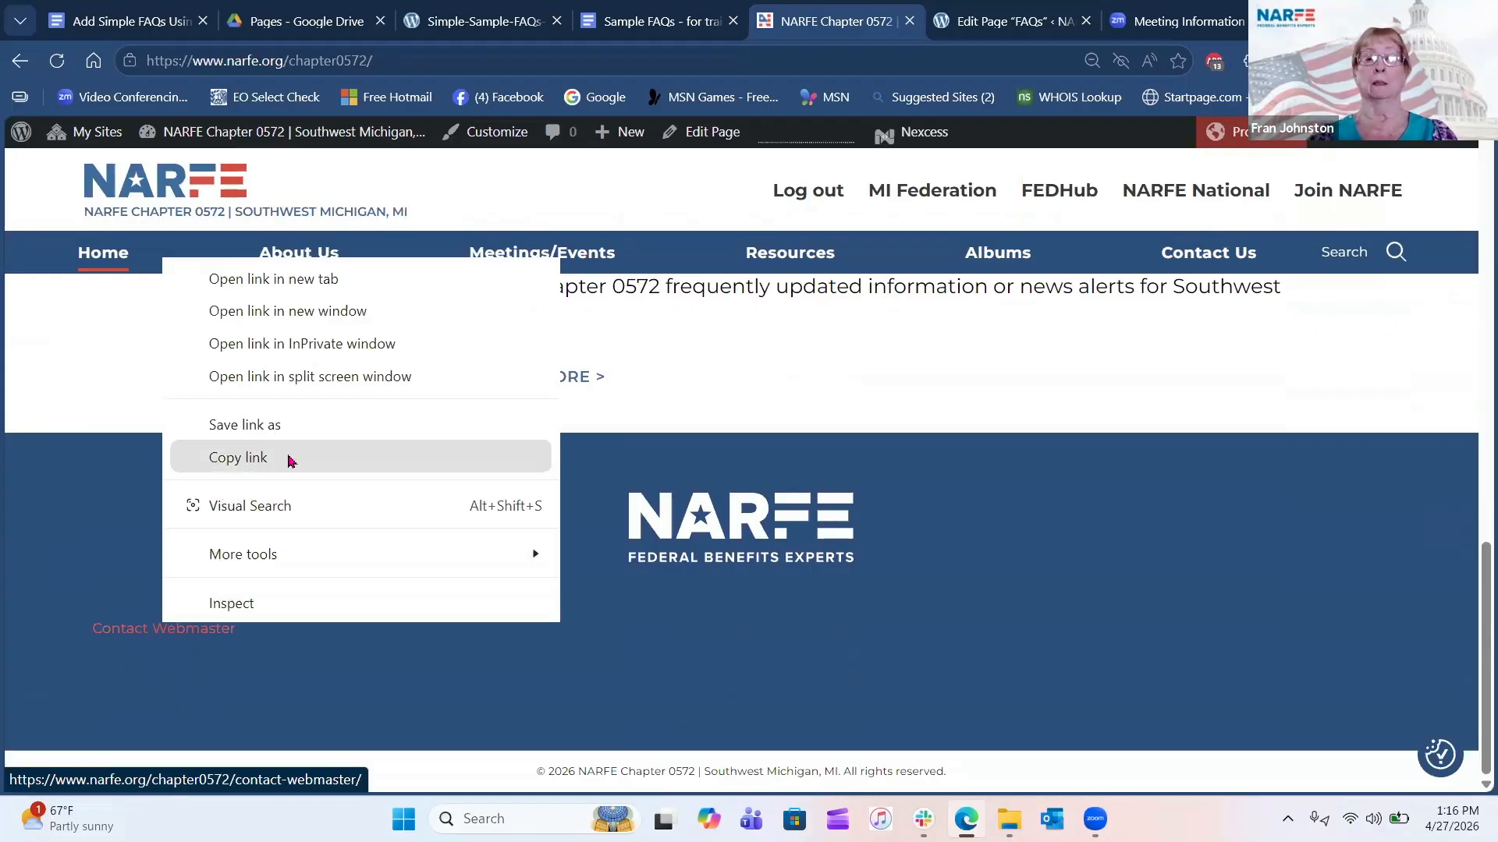
left_click(834, 398)
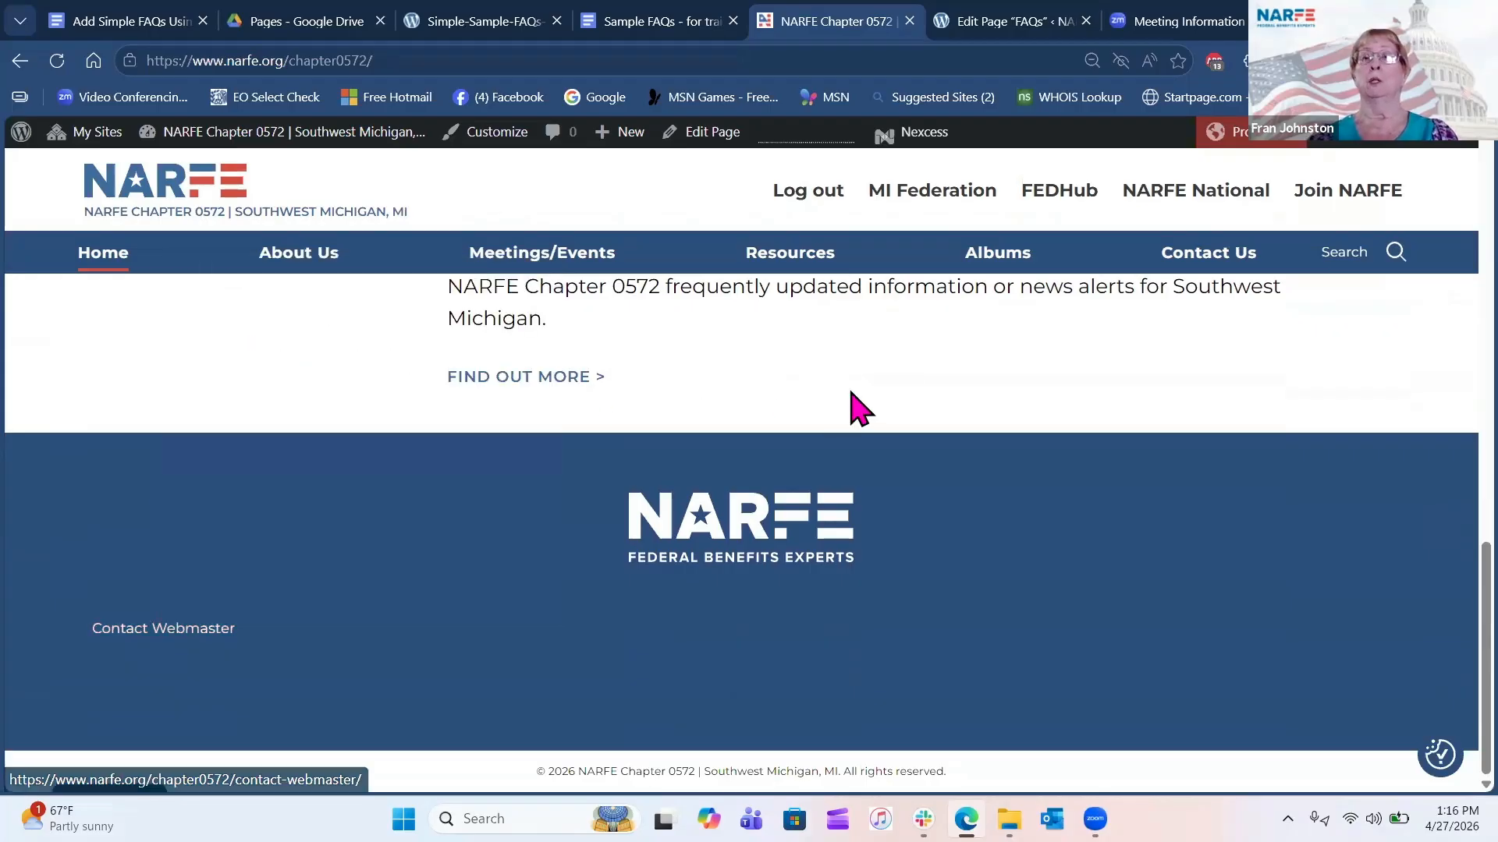
Go to the NARFE Chapter 0572 site's dashboard and display the list of all its pages.
scroll(886, 431, "up", 7)
scroll(905, 464, "up", 4)
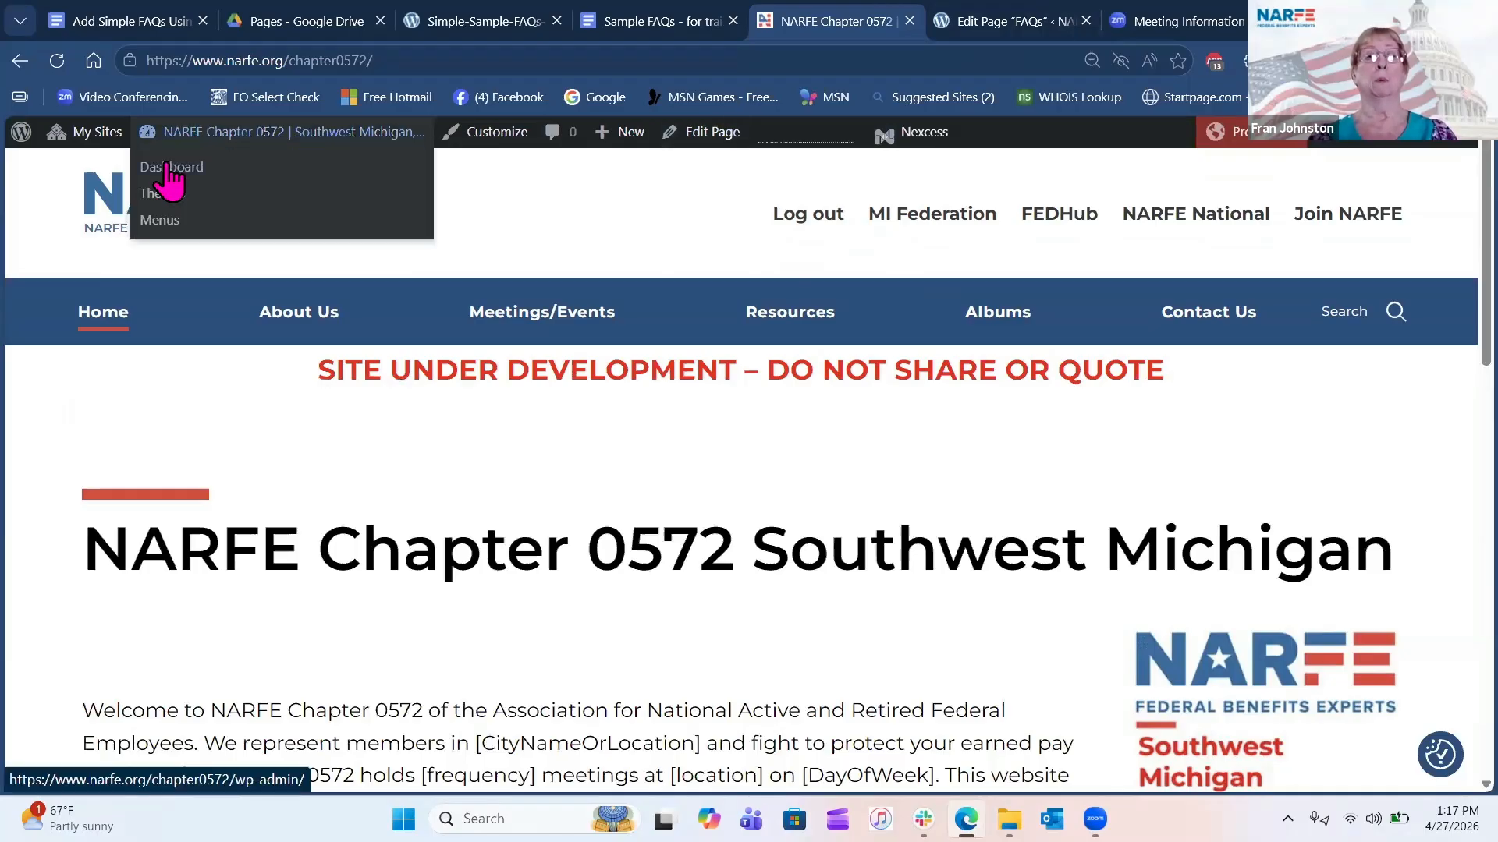
left_click(168, 170)
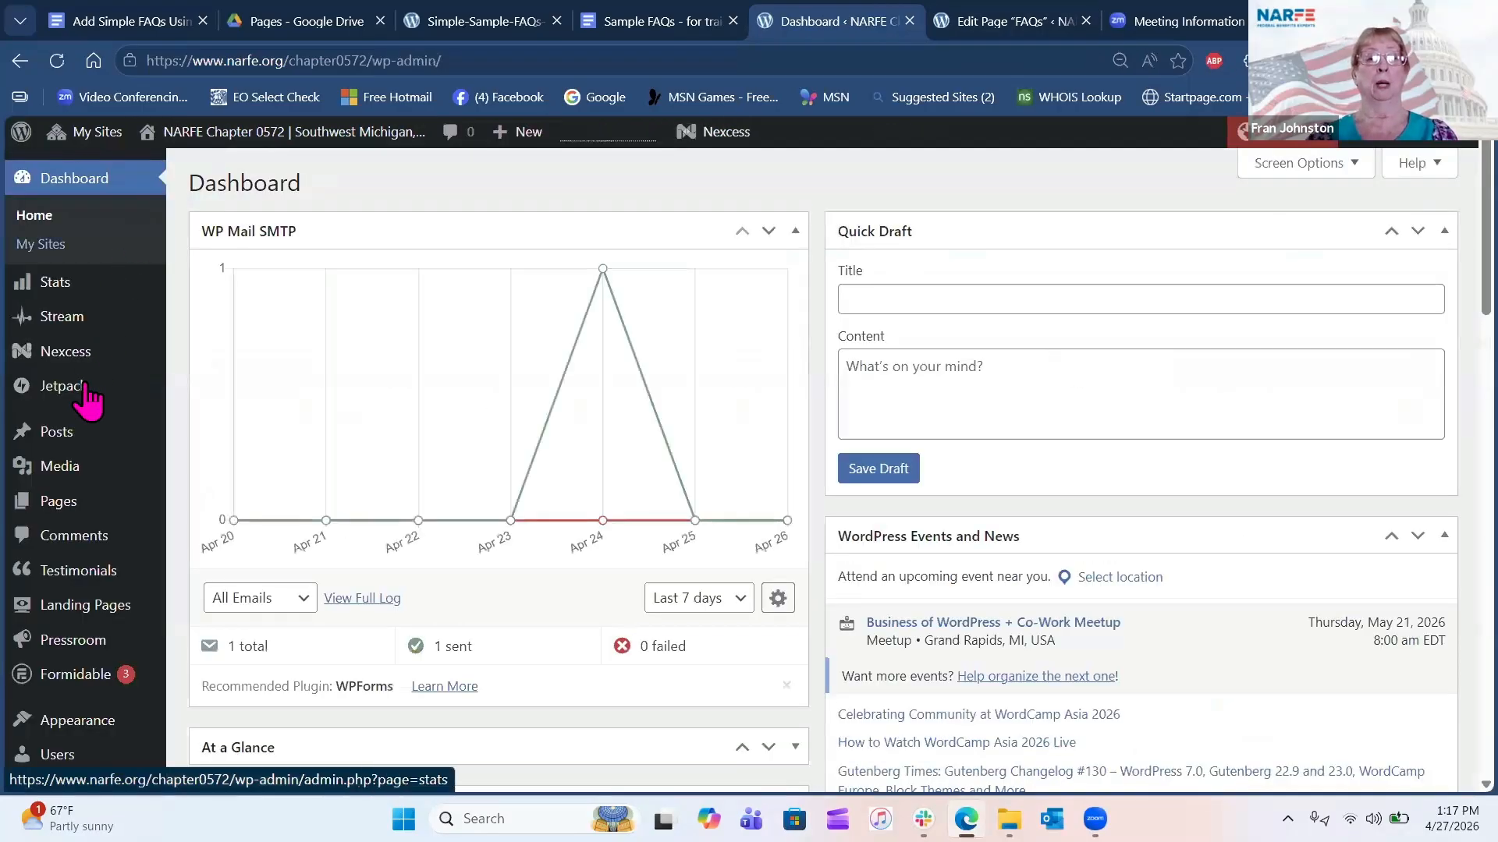
mouse_move(70, 511)
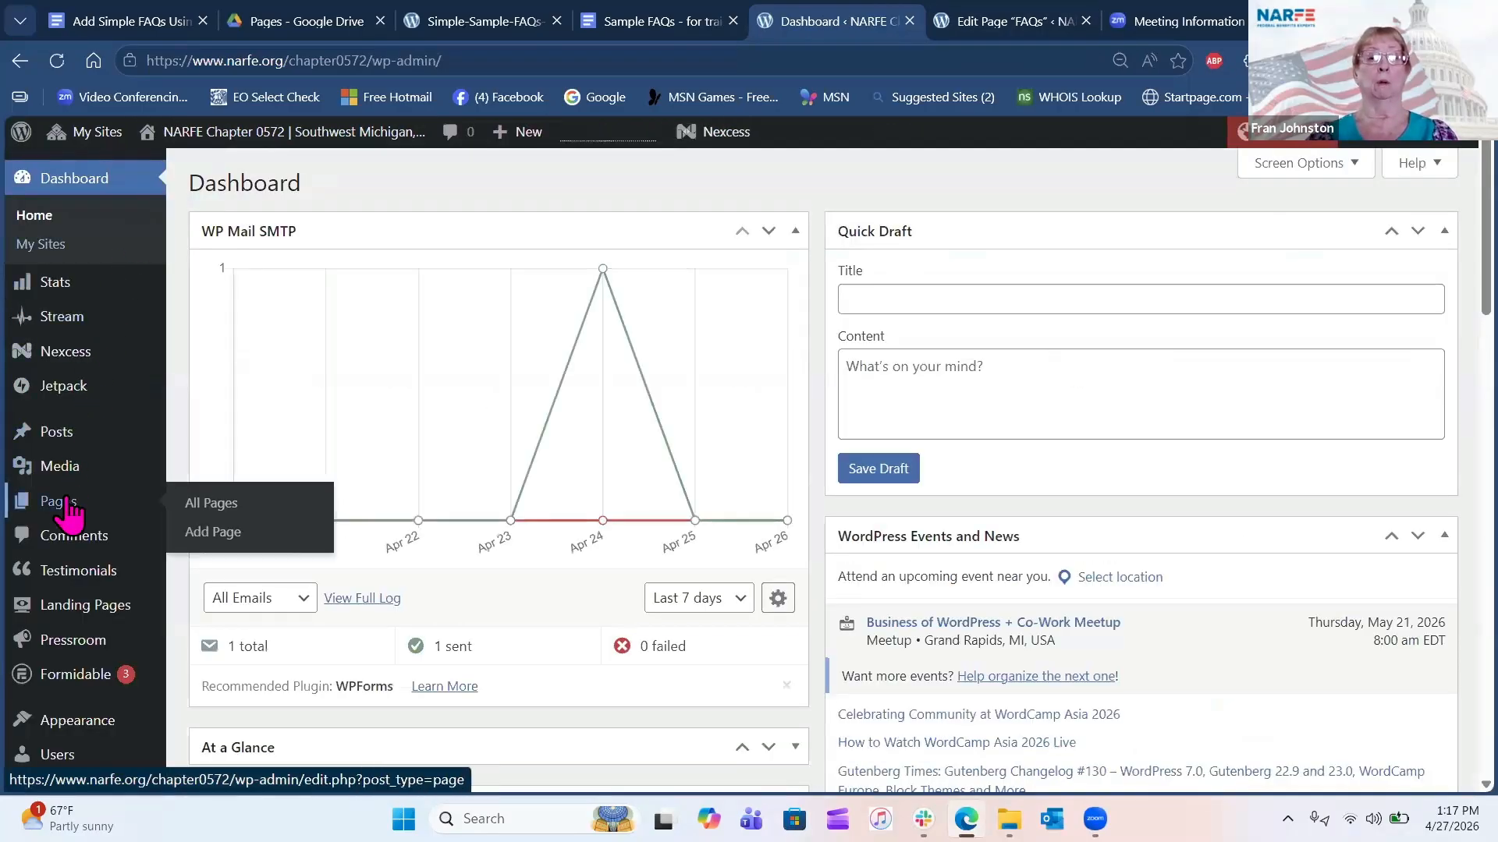
left_click(205, 505)
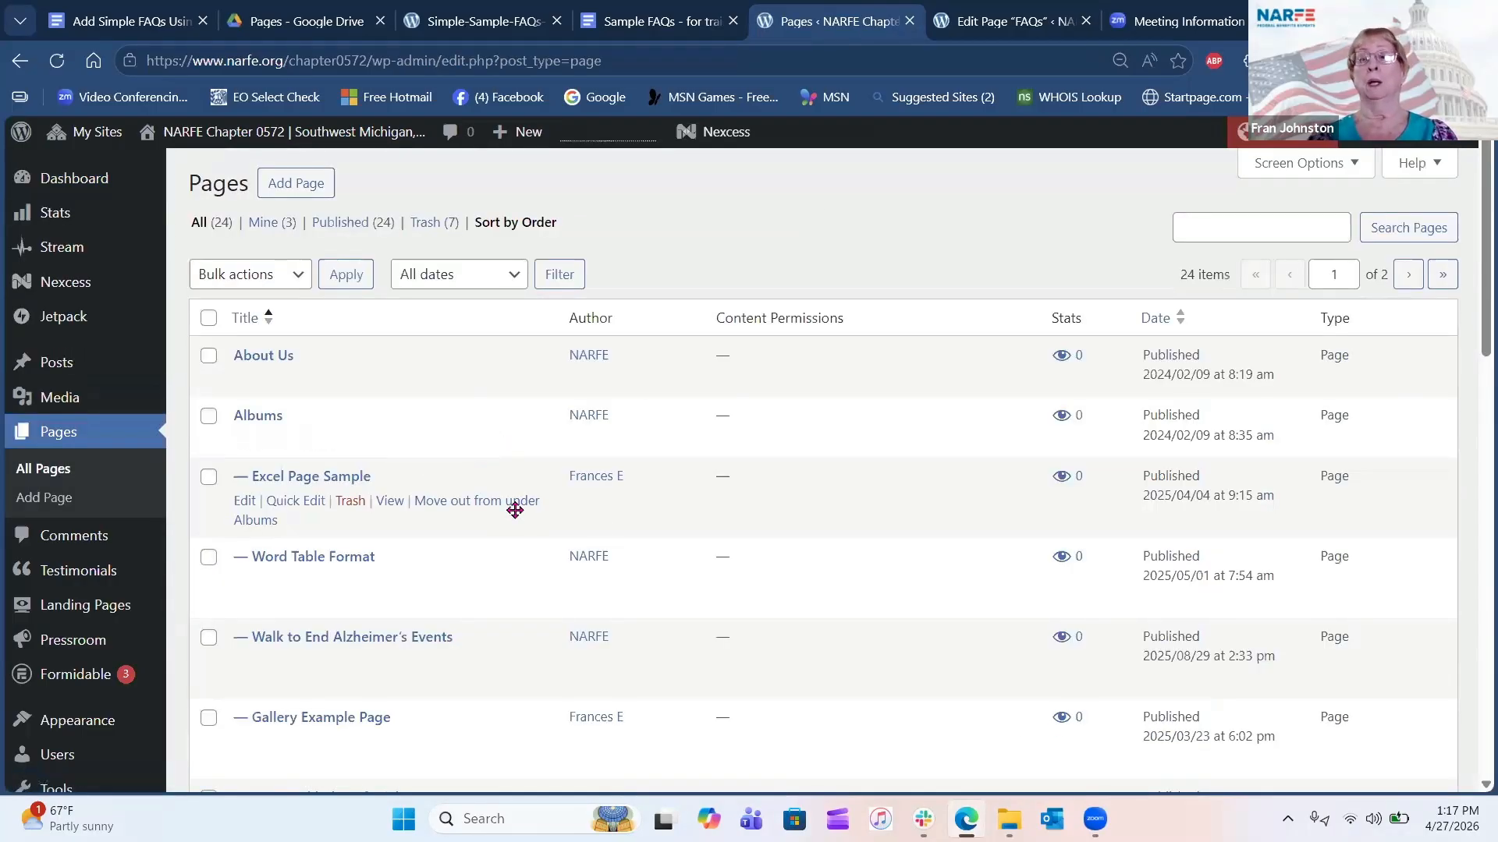
Find the FAQs page under Resources on the second page of the list and bring up its already open editor.
scroll(514, 510, "down", 8)
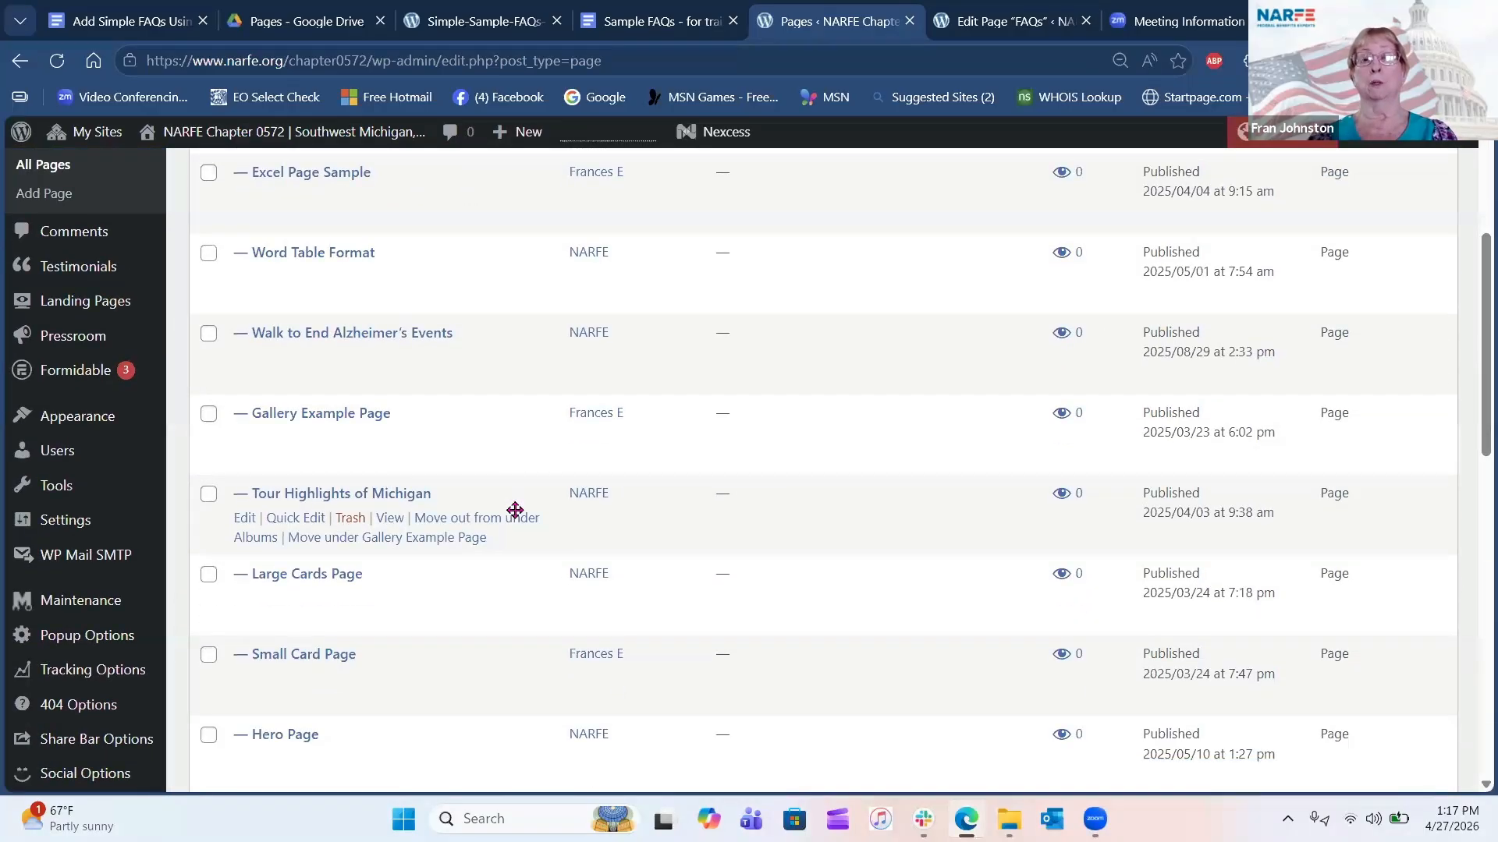
scroll(515, 510, "down", 3)
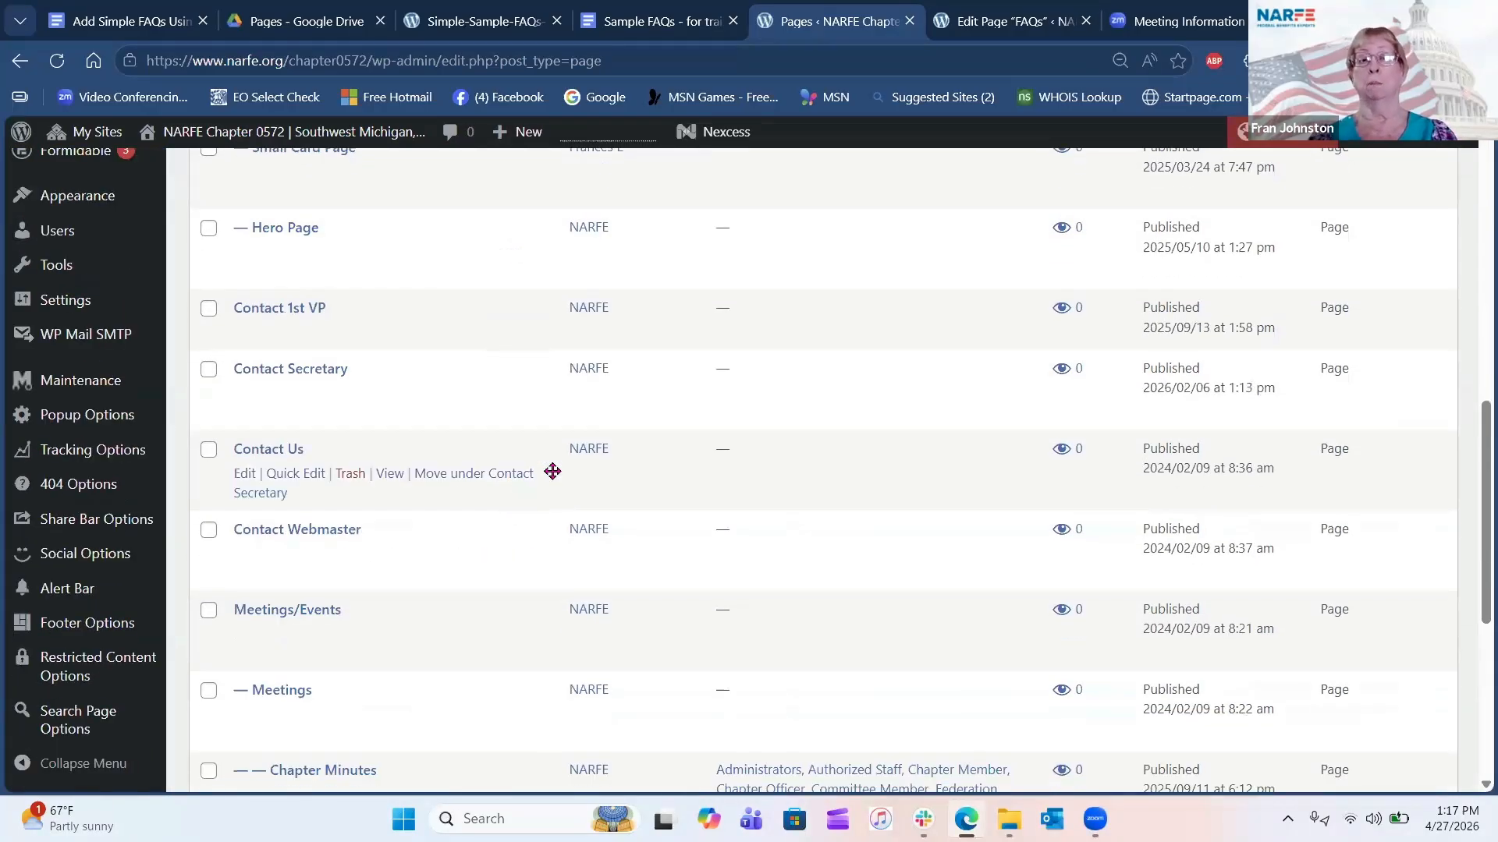
scroll(552, 471, "down", 6)
scroll(553, 471, "down", 1)
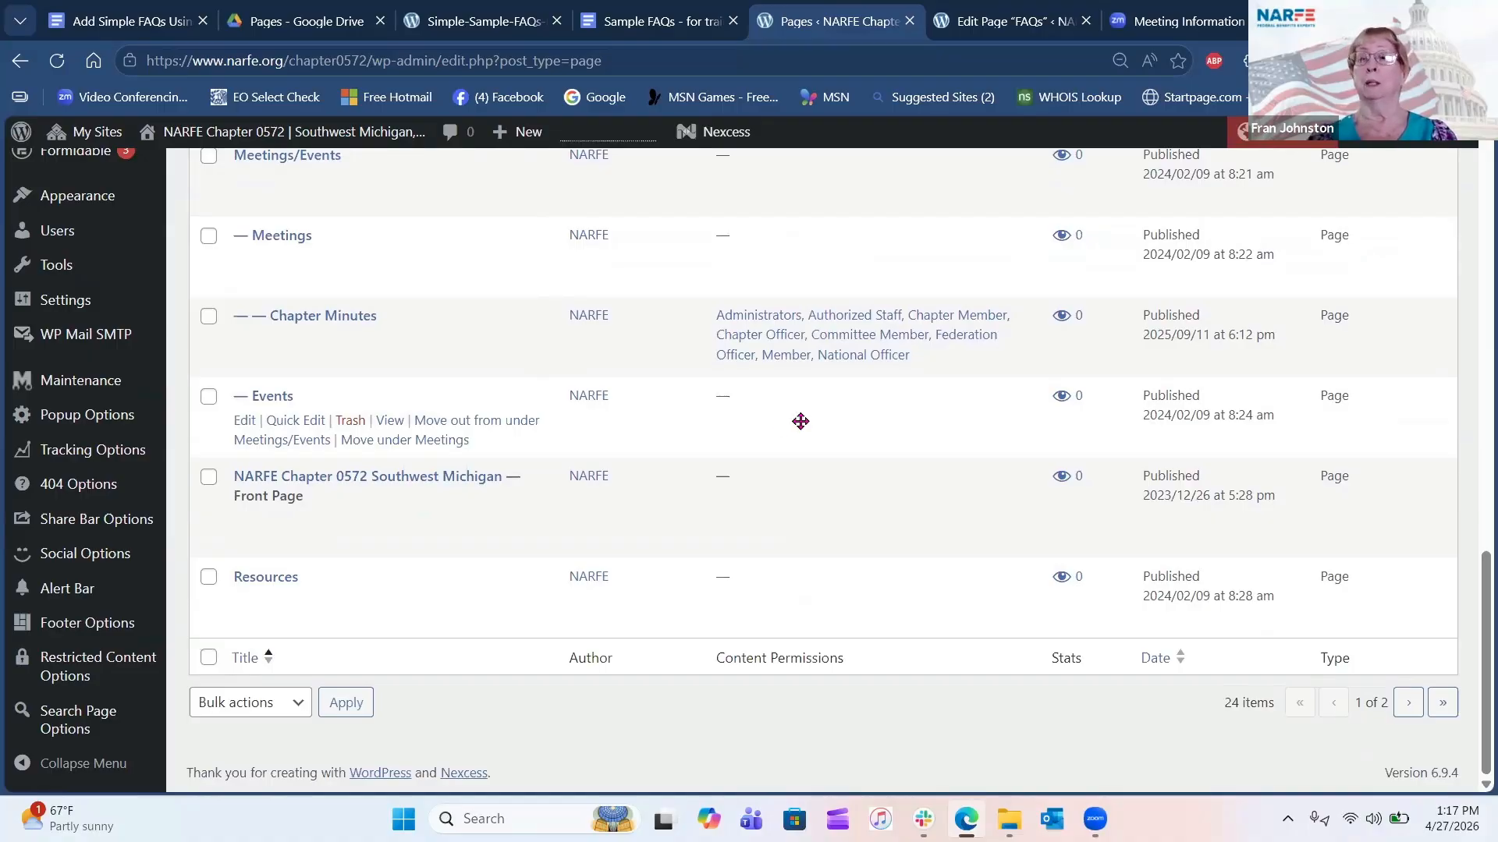
left_click(1408, 706)
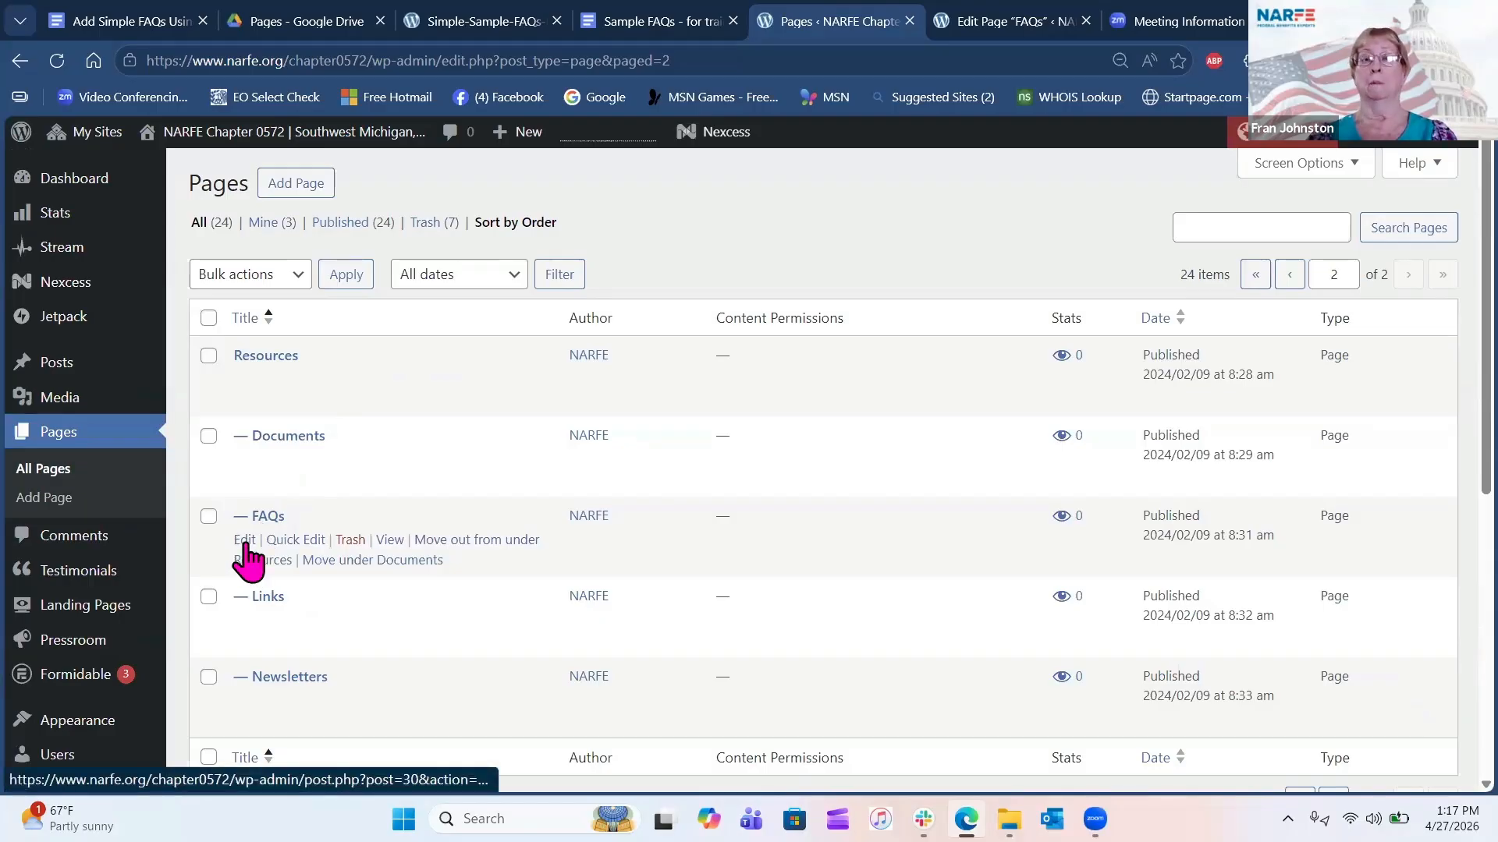
left_click(971, 31)
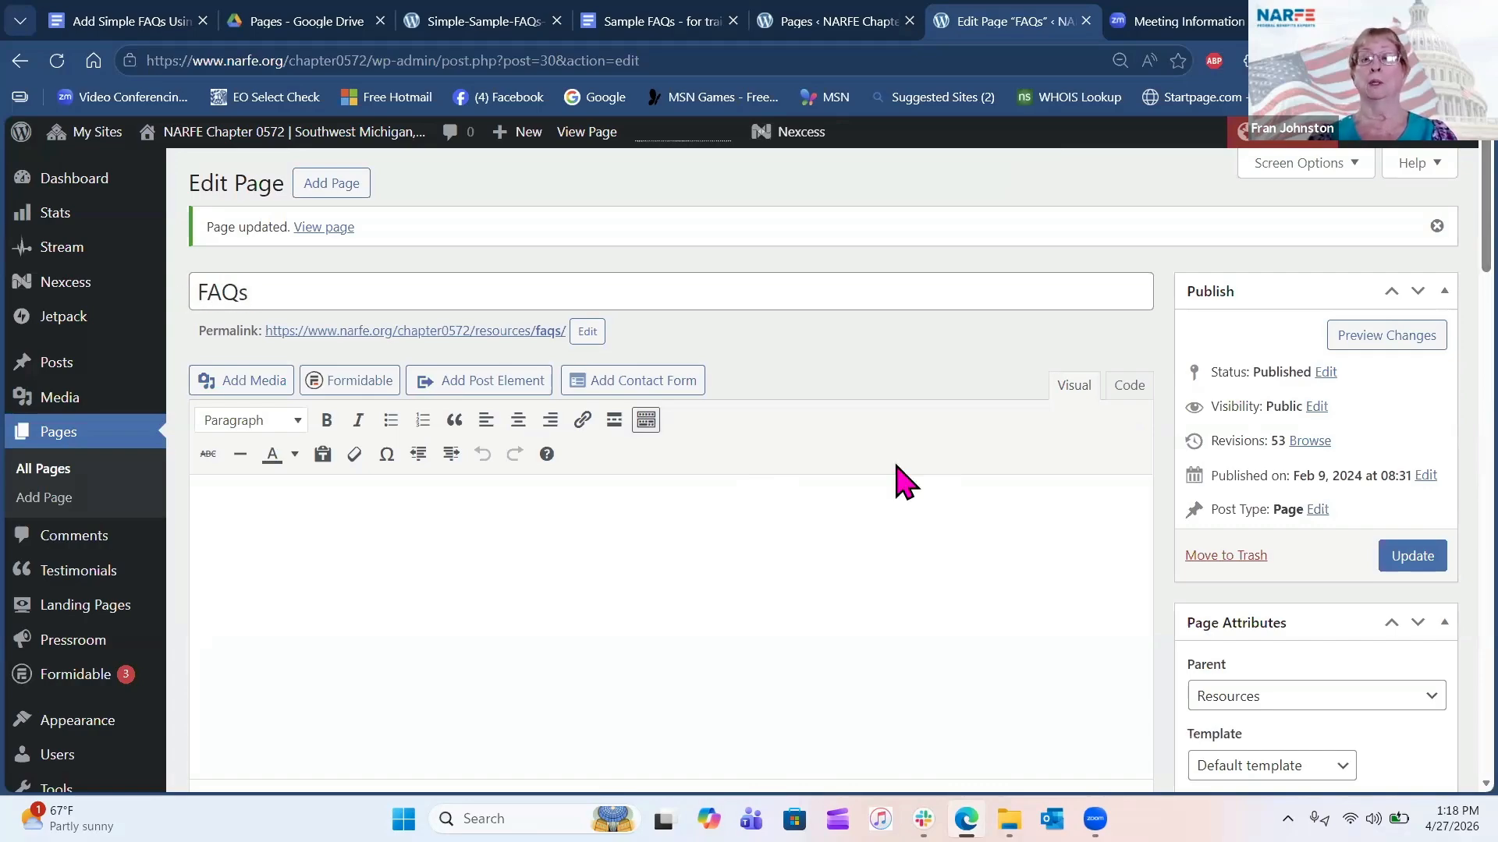
Examine the FAQs page's empty content area, attributes, excerpt and slug, and view the available paragraph and heading styles without changing any.
left_click(288, 515)
left_click_drag(1474, 256, 1474, 305)
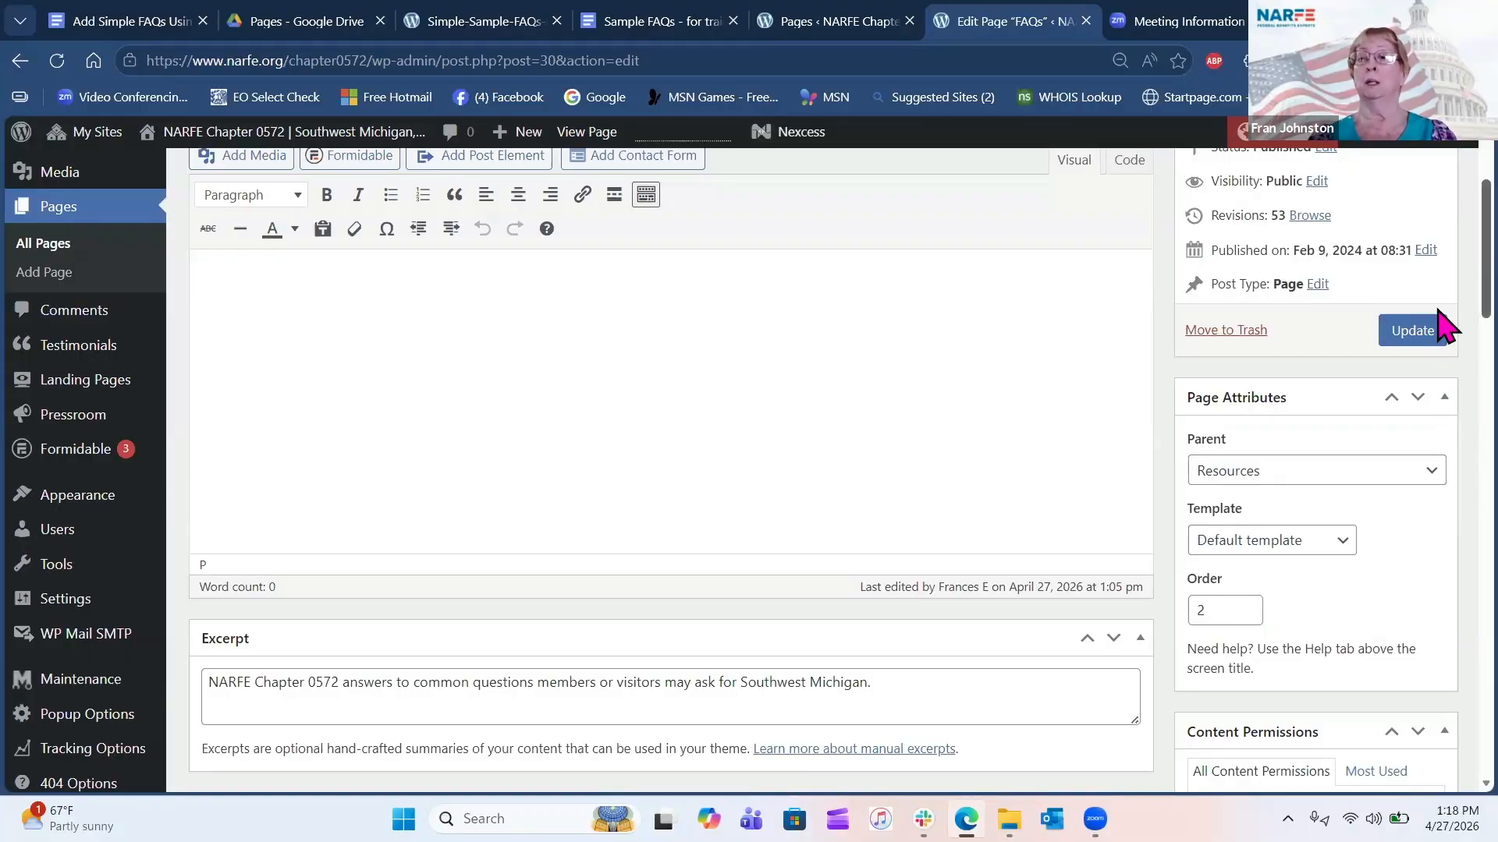
scroll(1444, 359, "down", 3)
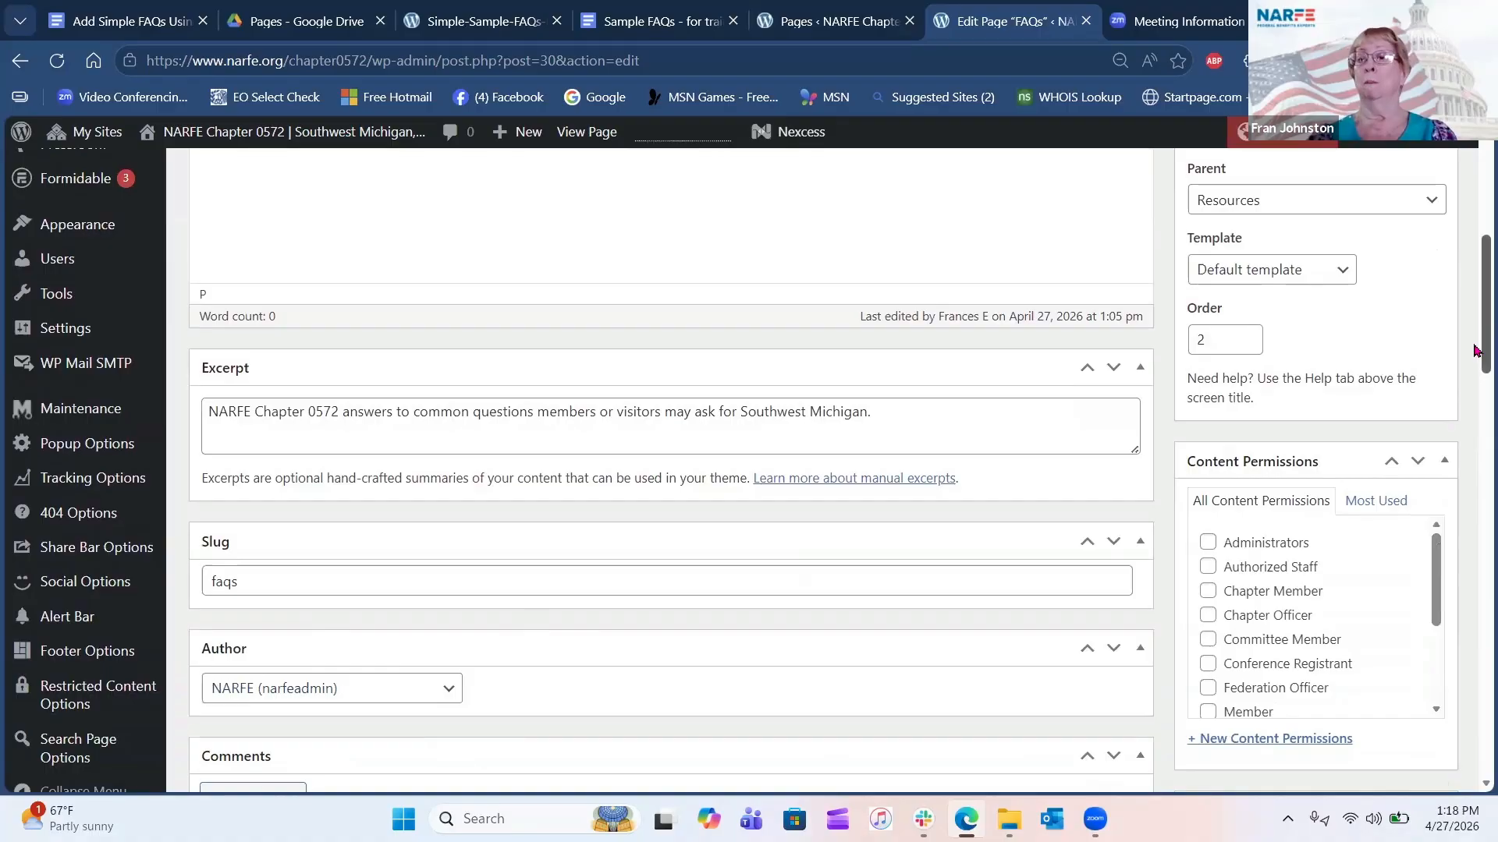
left_click_drag(1485, 341, 1474, 209)
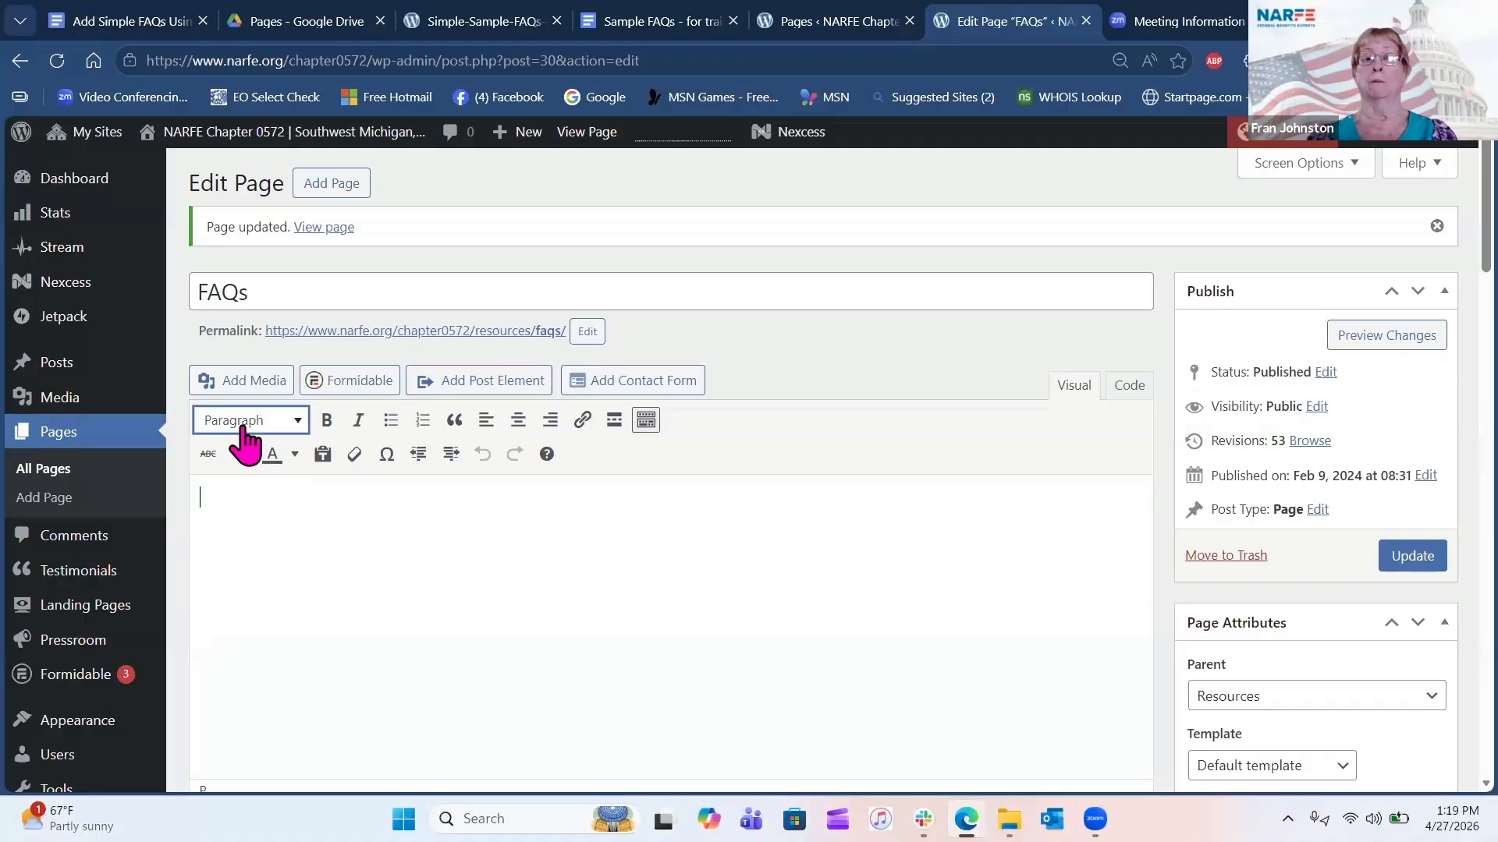
left_click(297, 425)
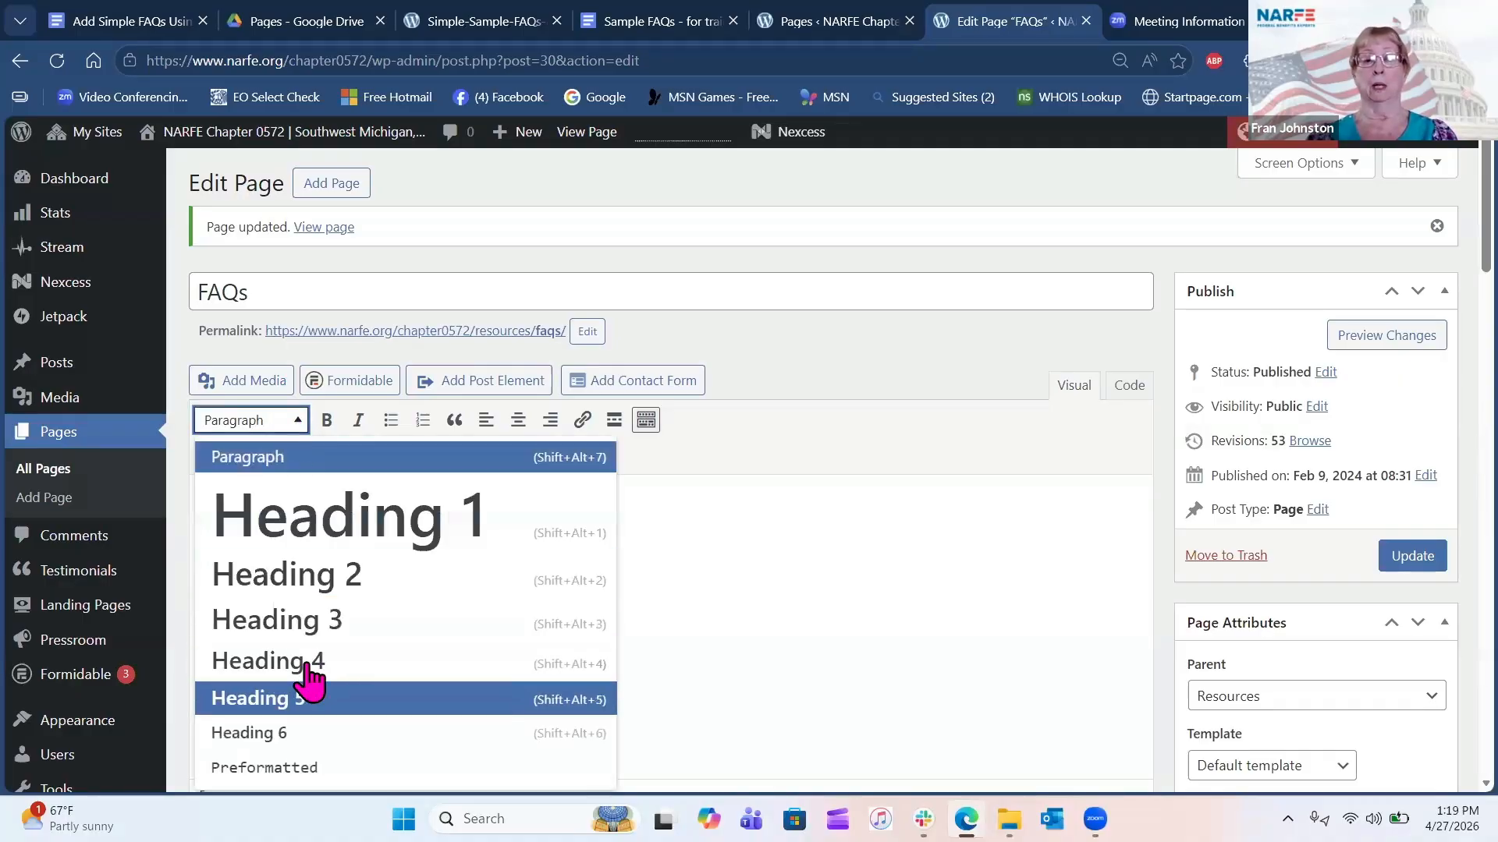
left_click(264, 422)
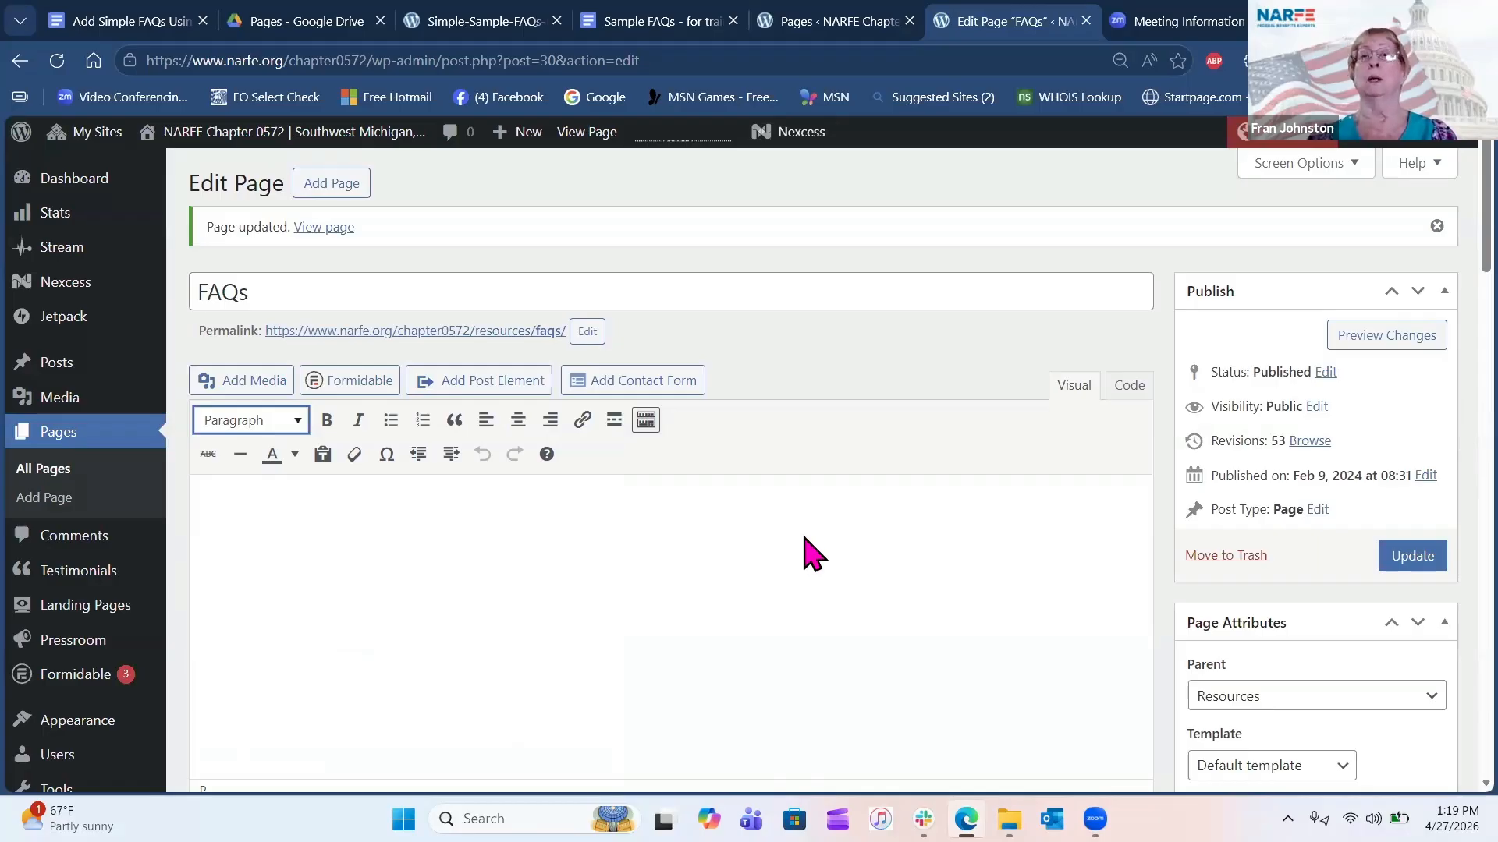
Switch to the sample FAQs document and copy the sentence "If you have a question not listed here, please Contact Webmaster.".
left_click(629, 33)
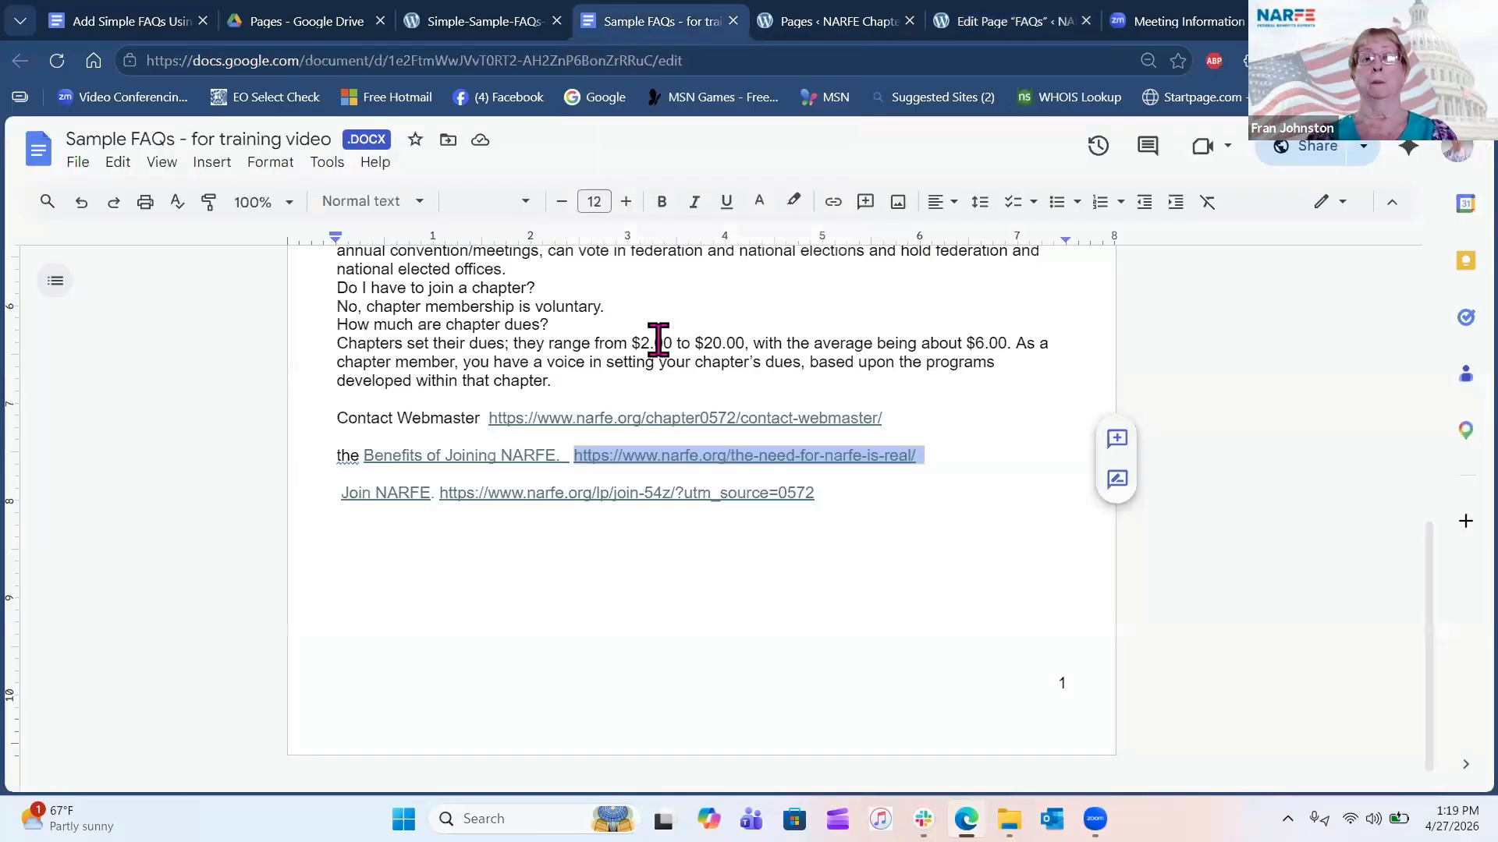
scroll(658, 337, "up", 5)
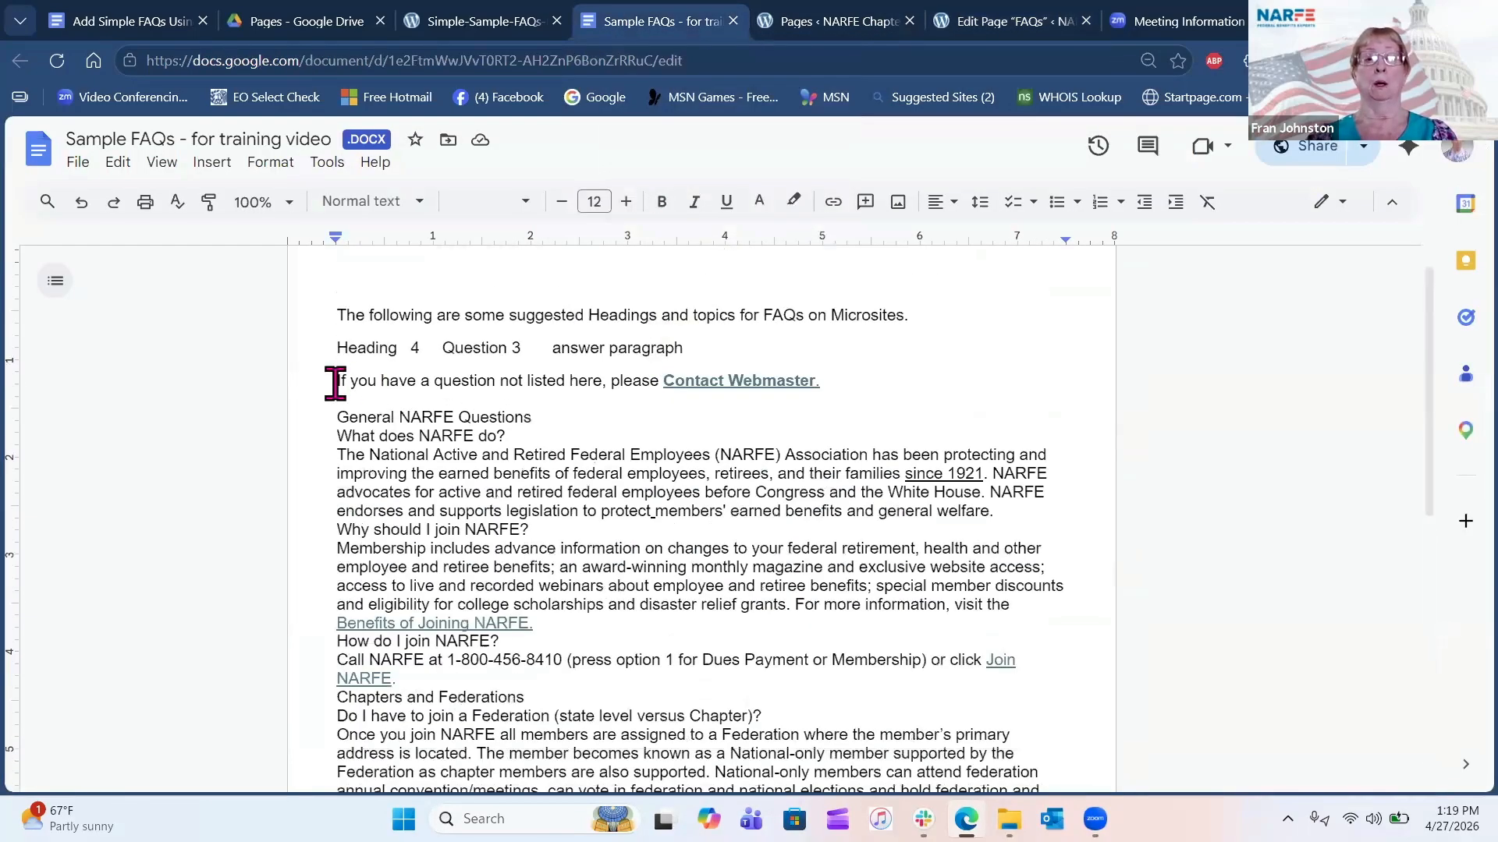
left_click_drag(335, 382, 823, 379)
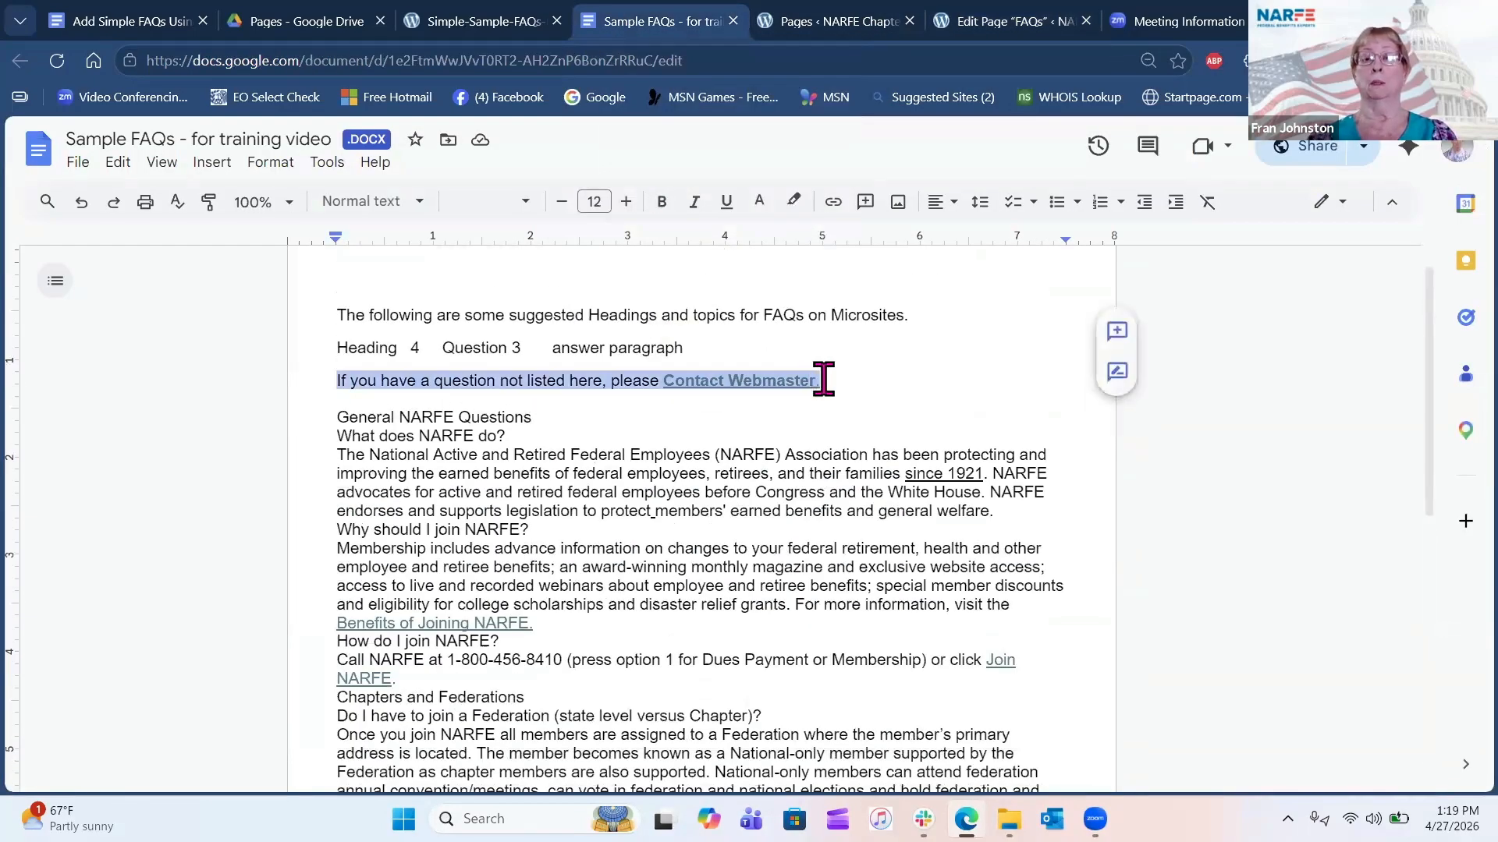
right_click(791, 382)
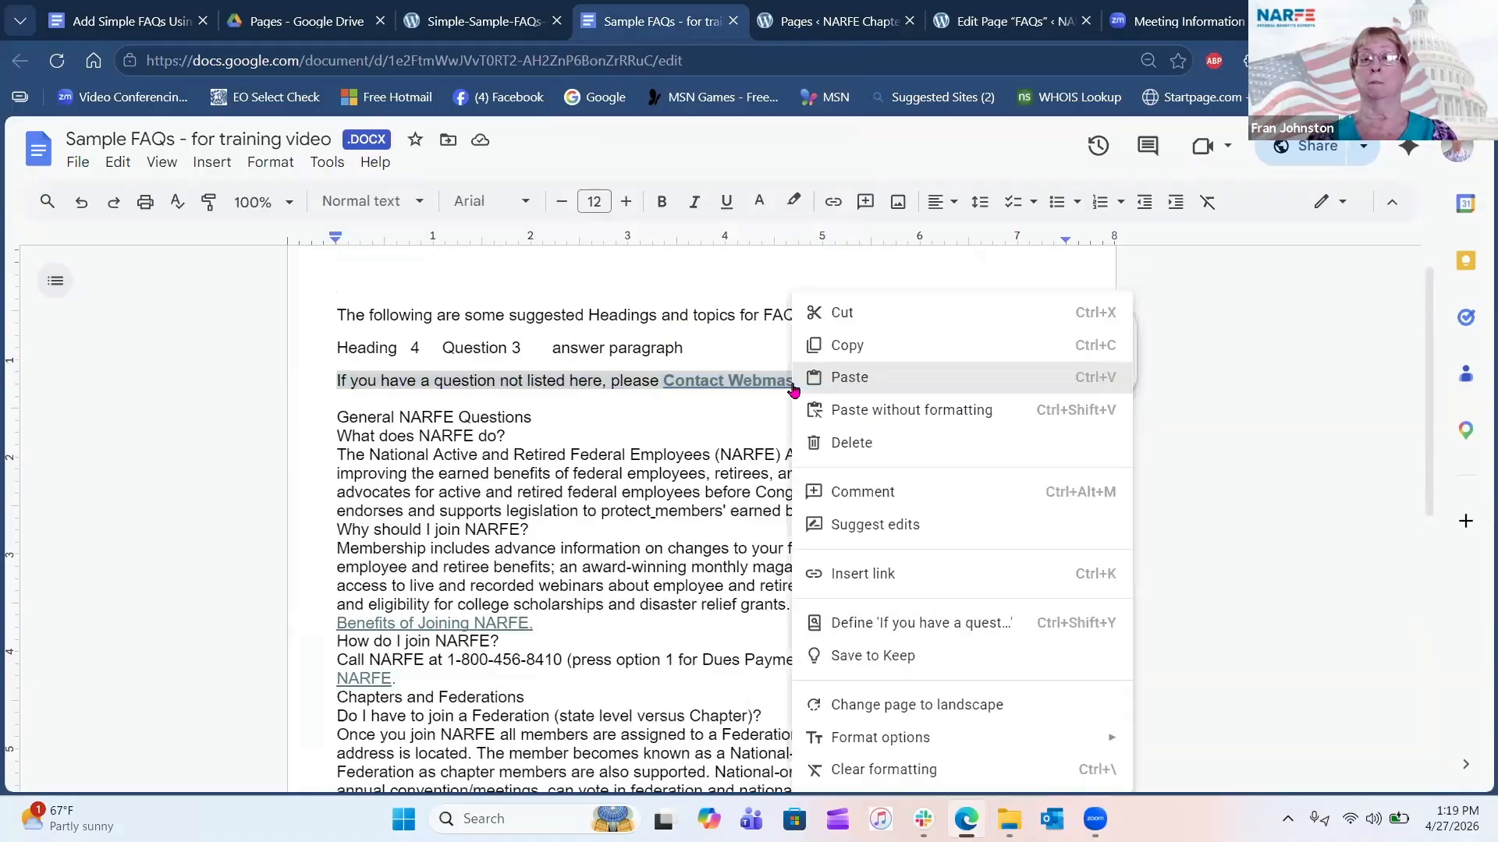
left_click(854, 345)
Paste the copied Contact Webmaster sentence as plain text into the FAQs page content in WordPress and start a new paragraph below it.
left_click(993, 25)
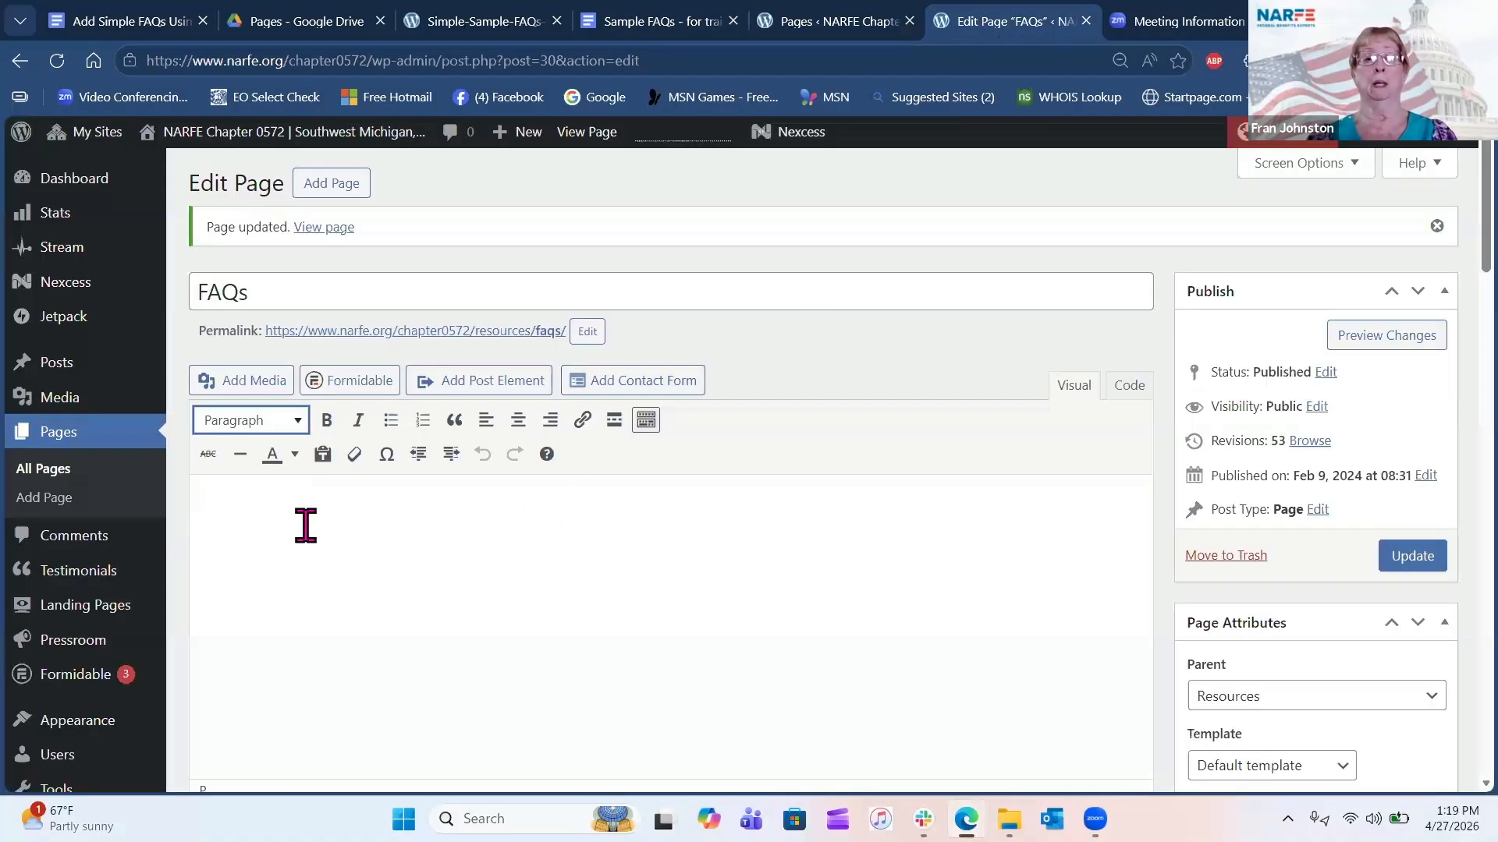
left_click(209, 500)
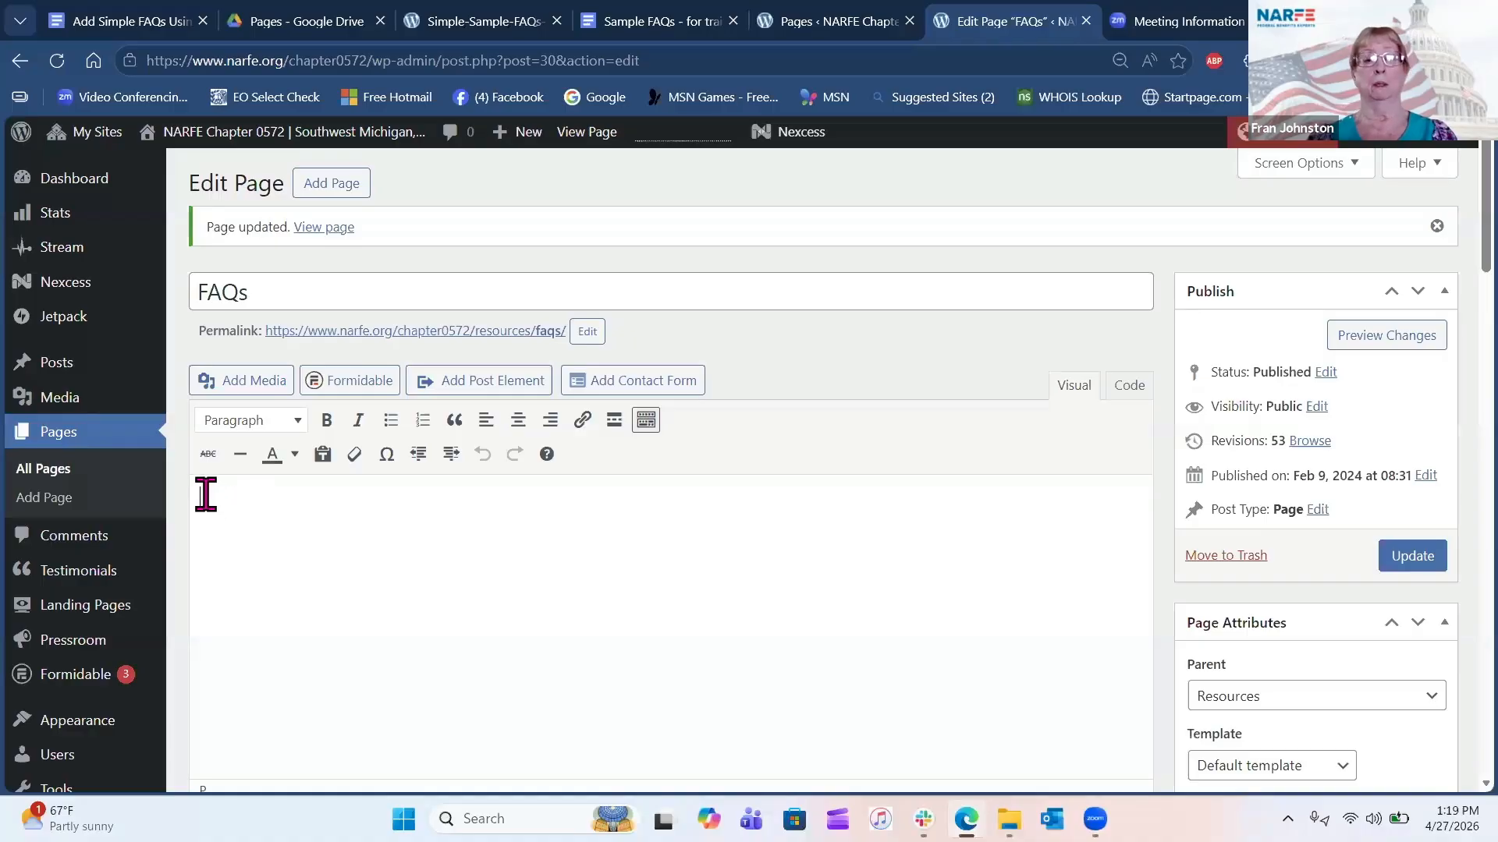
right_click(204, 501)
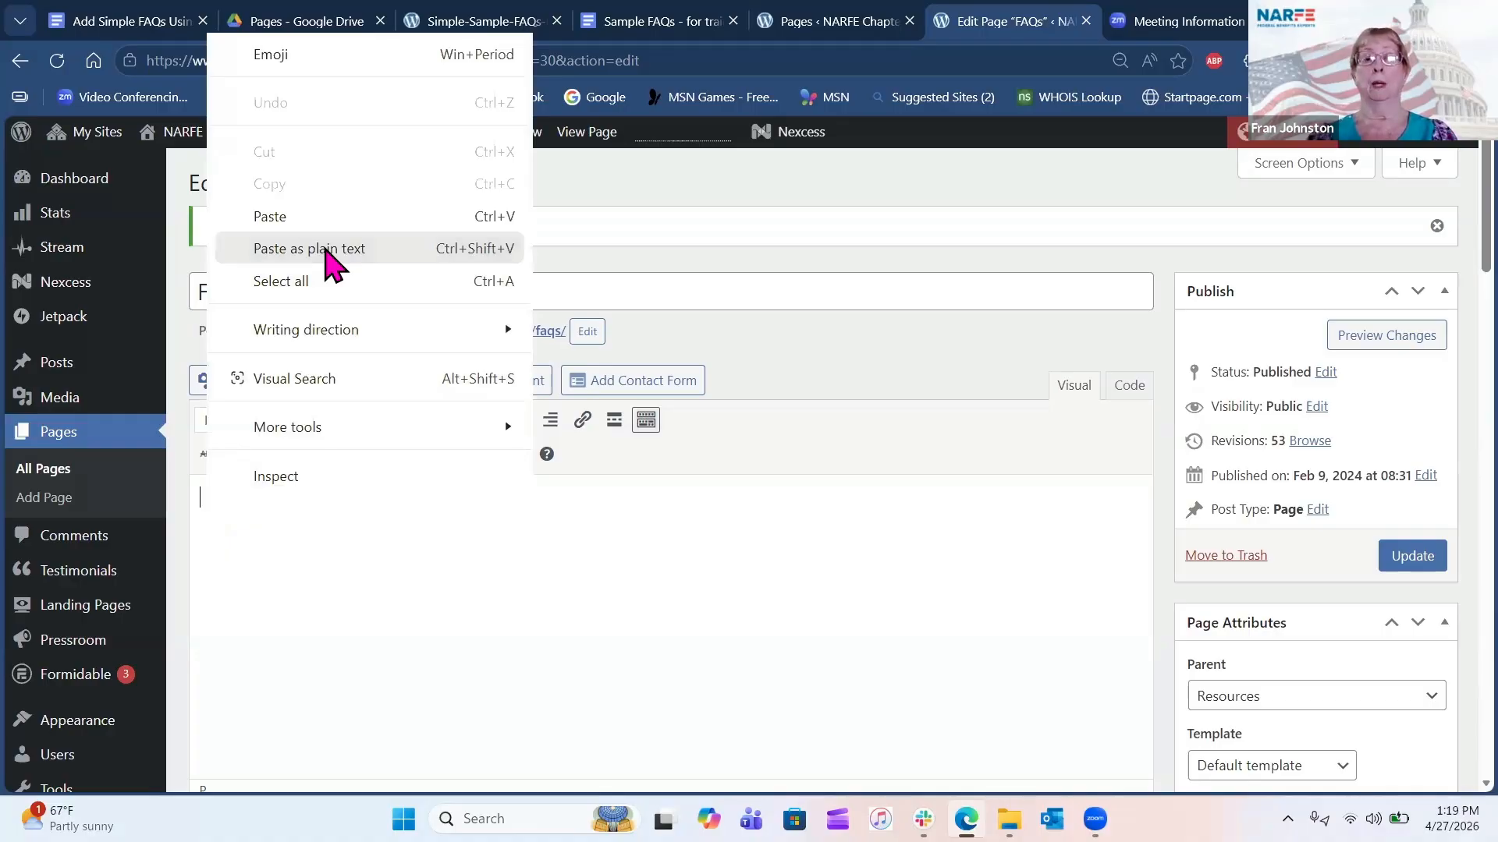
left_click(326, 248)
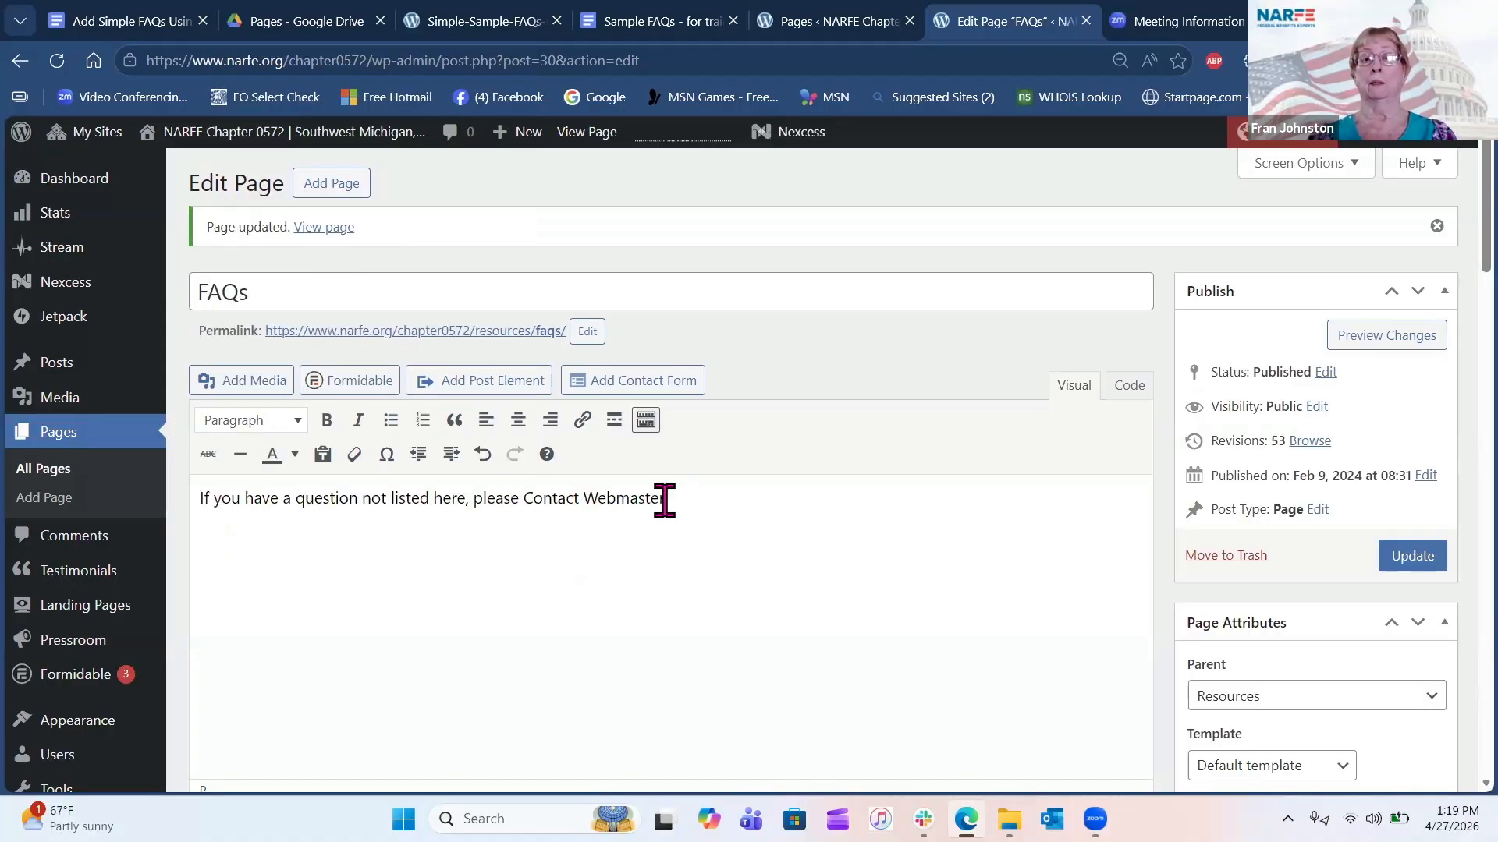
left_click_drag(669, 500, 516, 502)
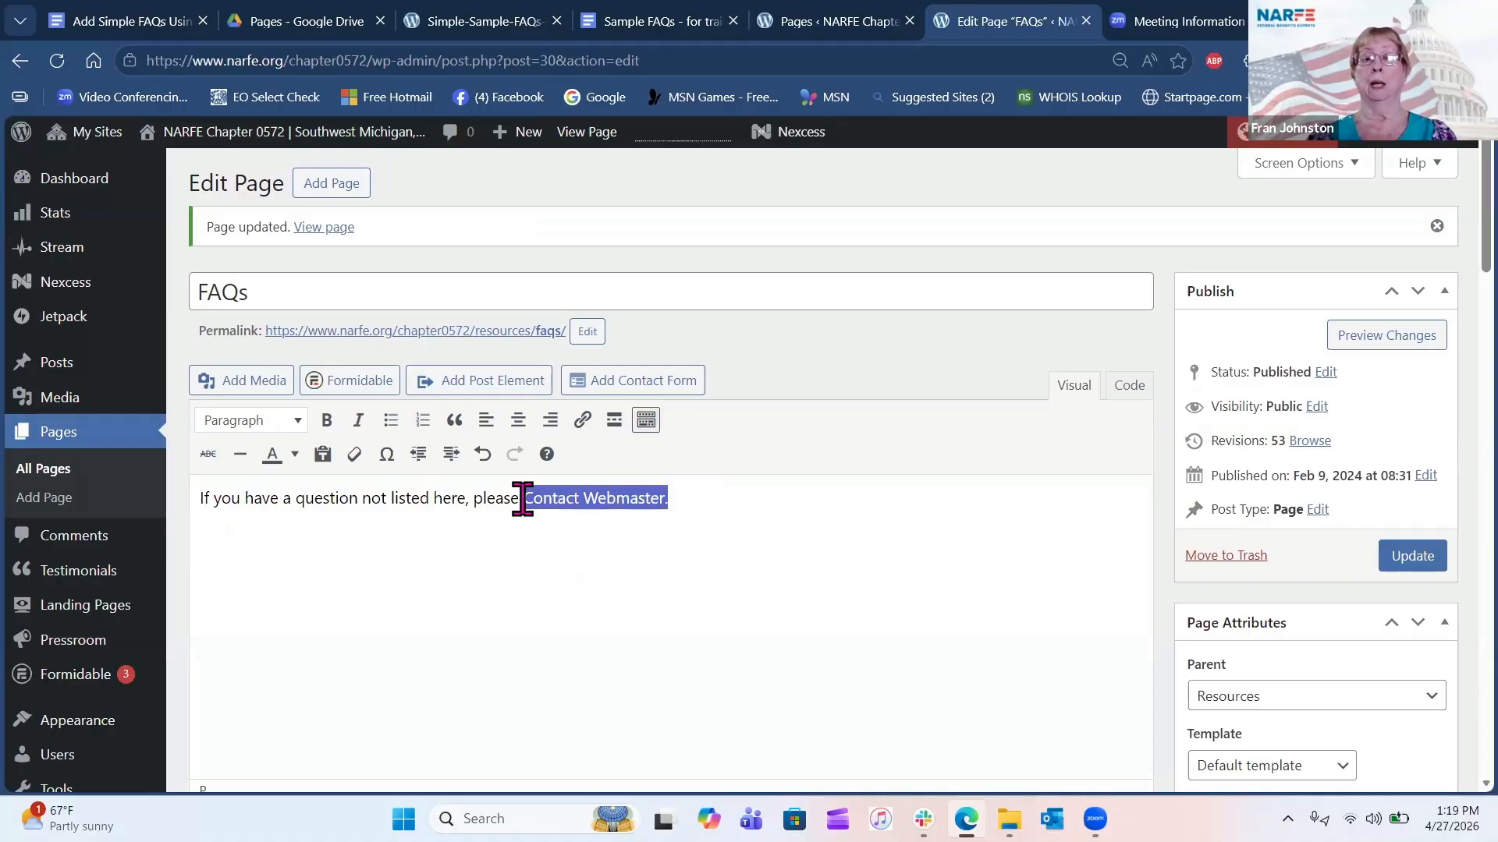
left_click(706, 521)
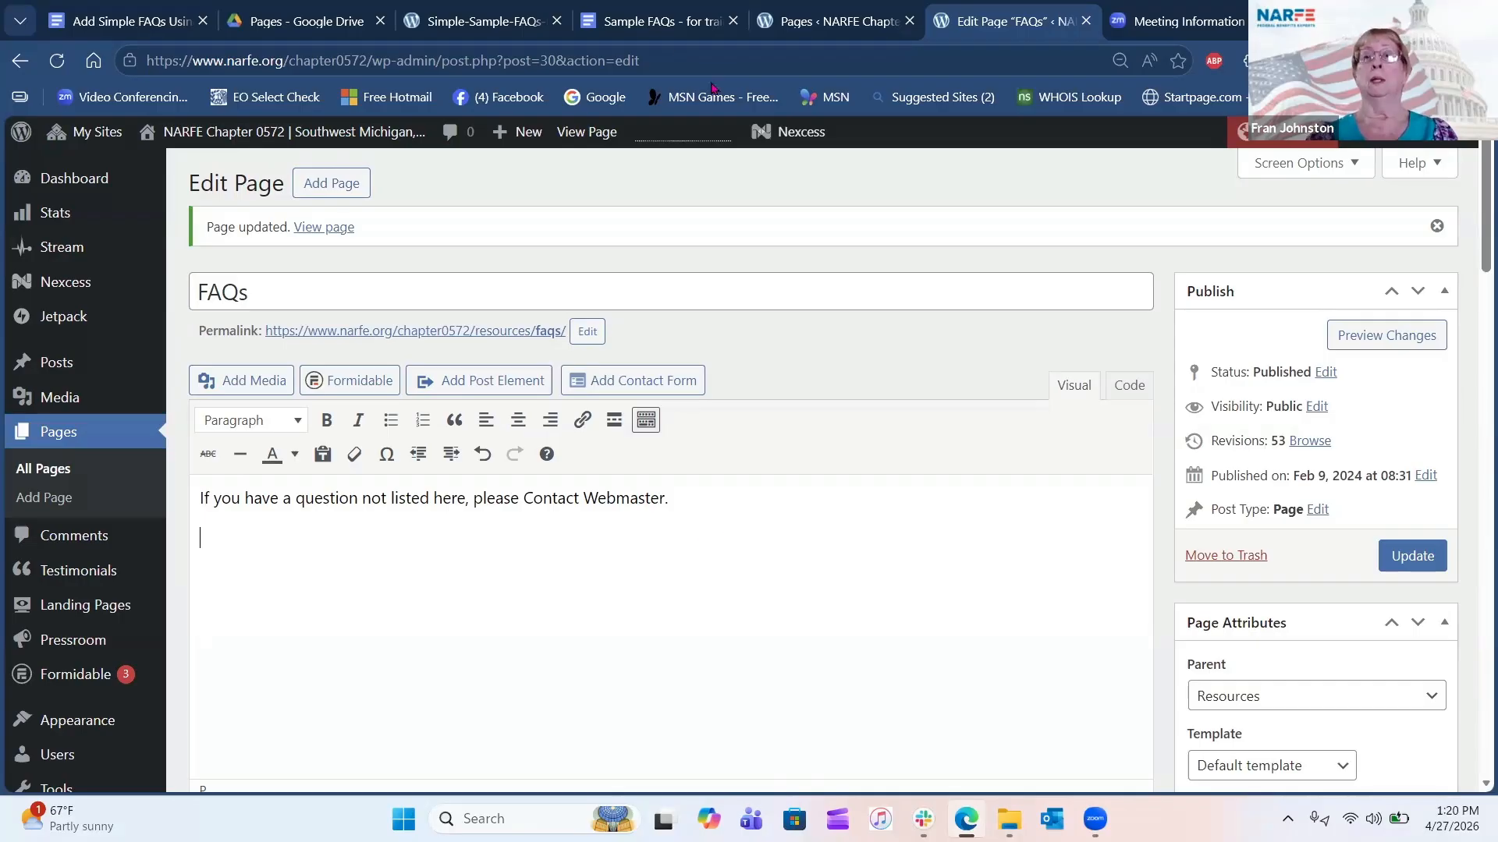
Copy the sample document's FAQ text from "General NARFE Questions" through the answer about chapter dues.
left_click(628, 23)
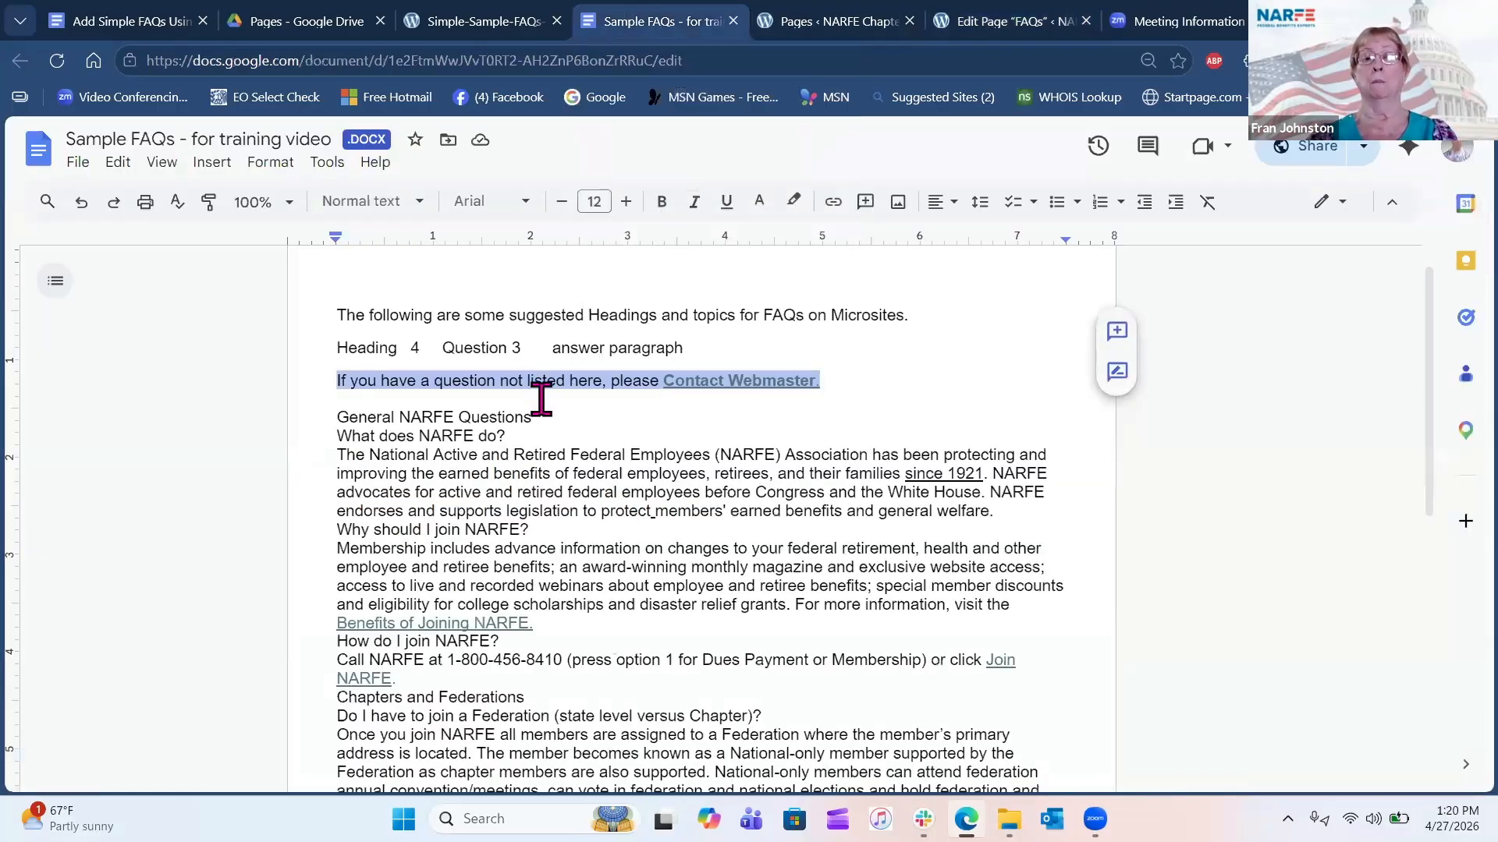
left_click_drag(338, 421, 598, 606)
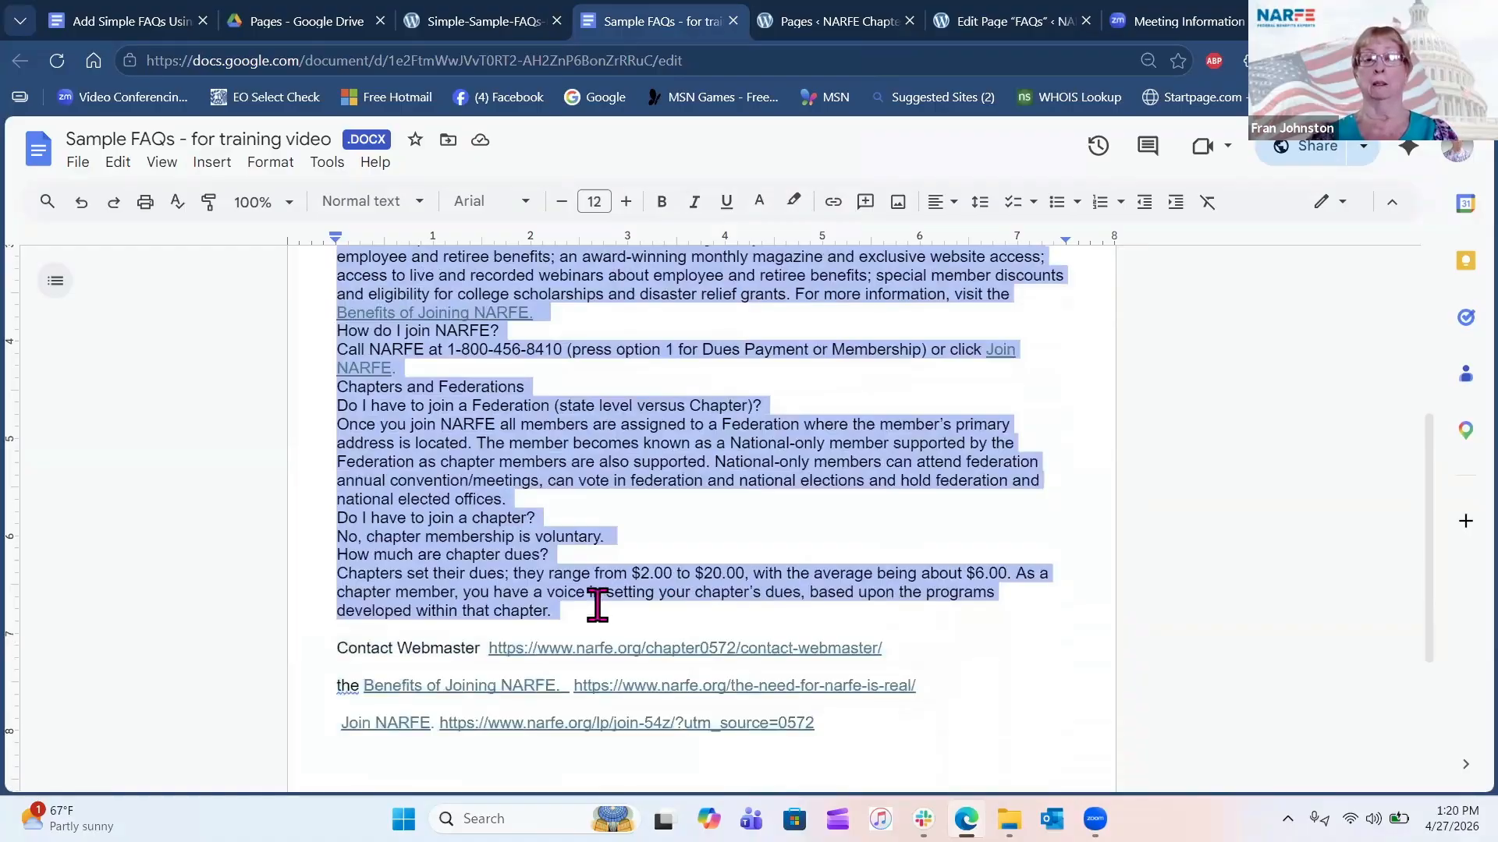
right_click(601, 449)
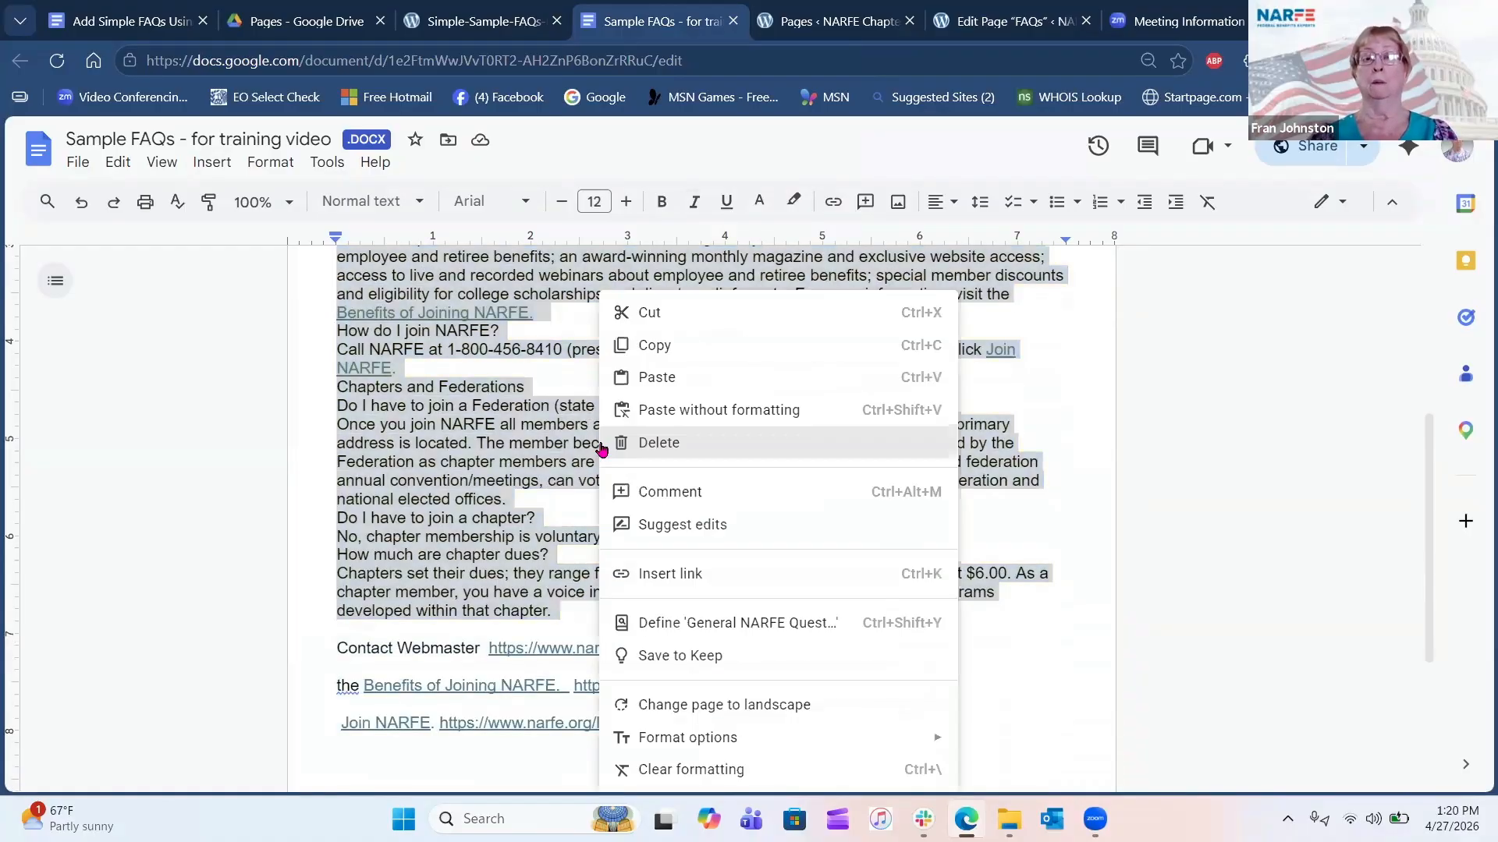
left_click(652, 346)
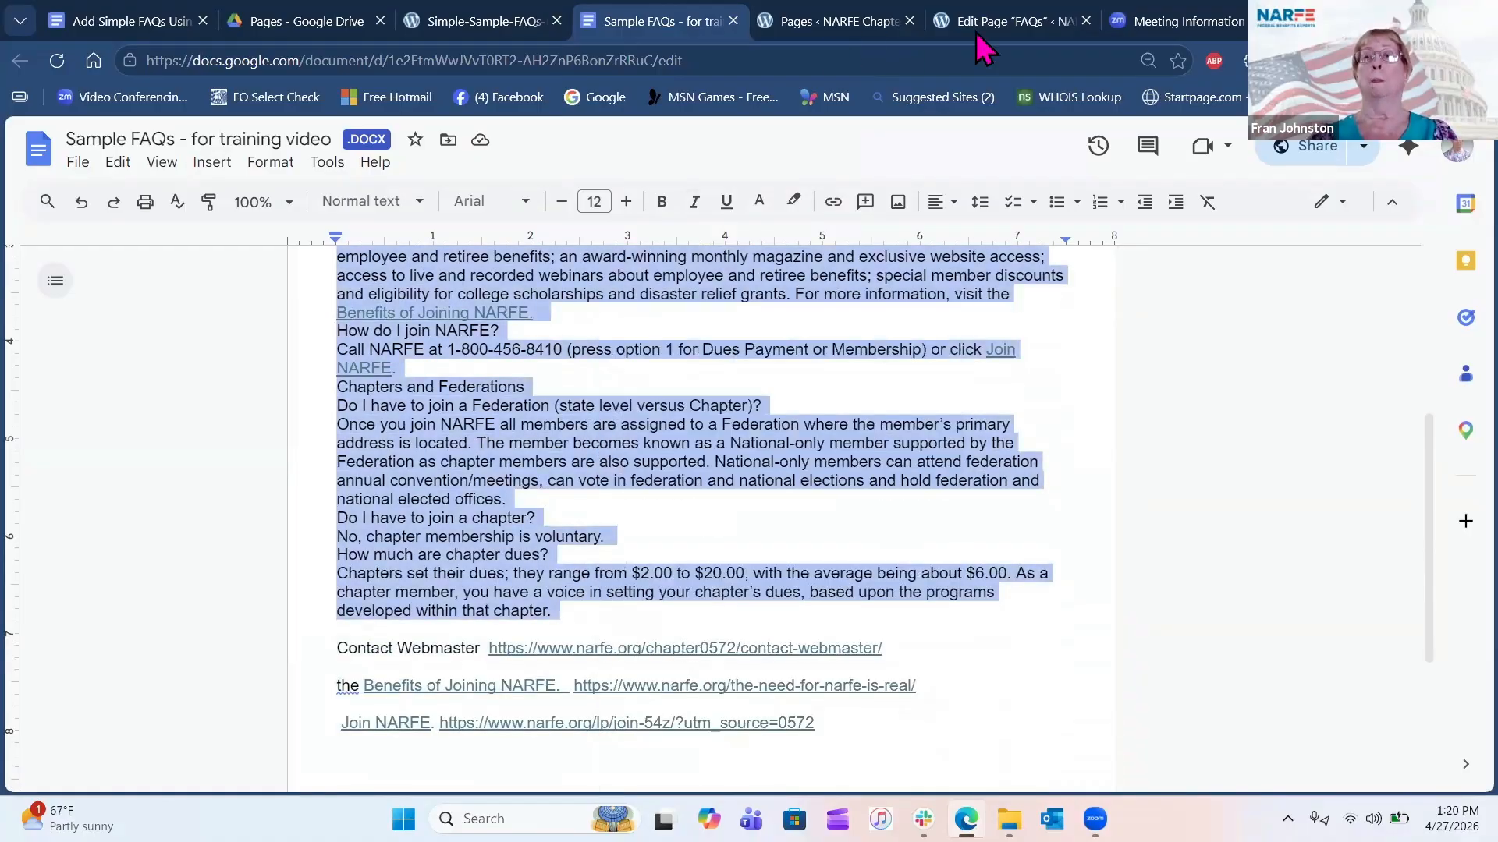
Paste the copied FAQ text as plain text below the Contact Webmaster sentence on the FAQs page and look through it.
left_click(977, 20)
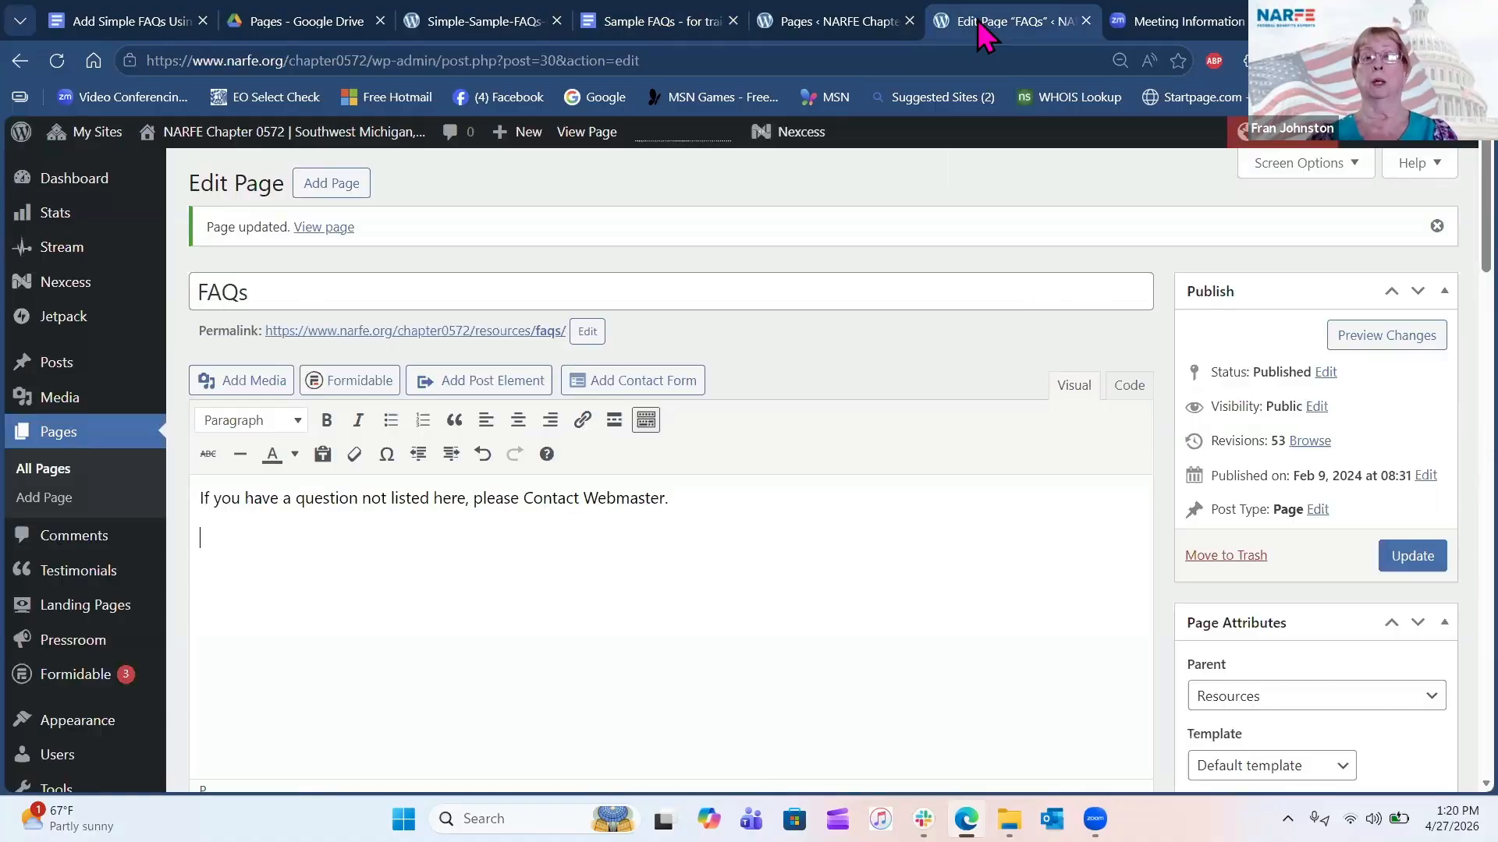
left_click(207, 540)
right_click(208, 540)
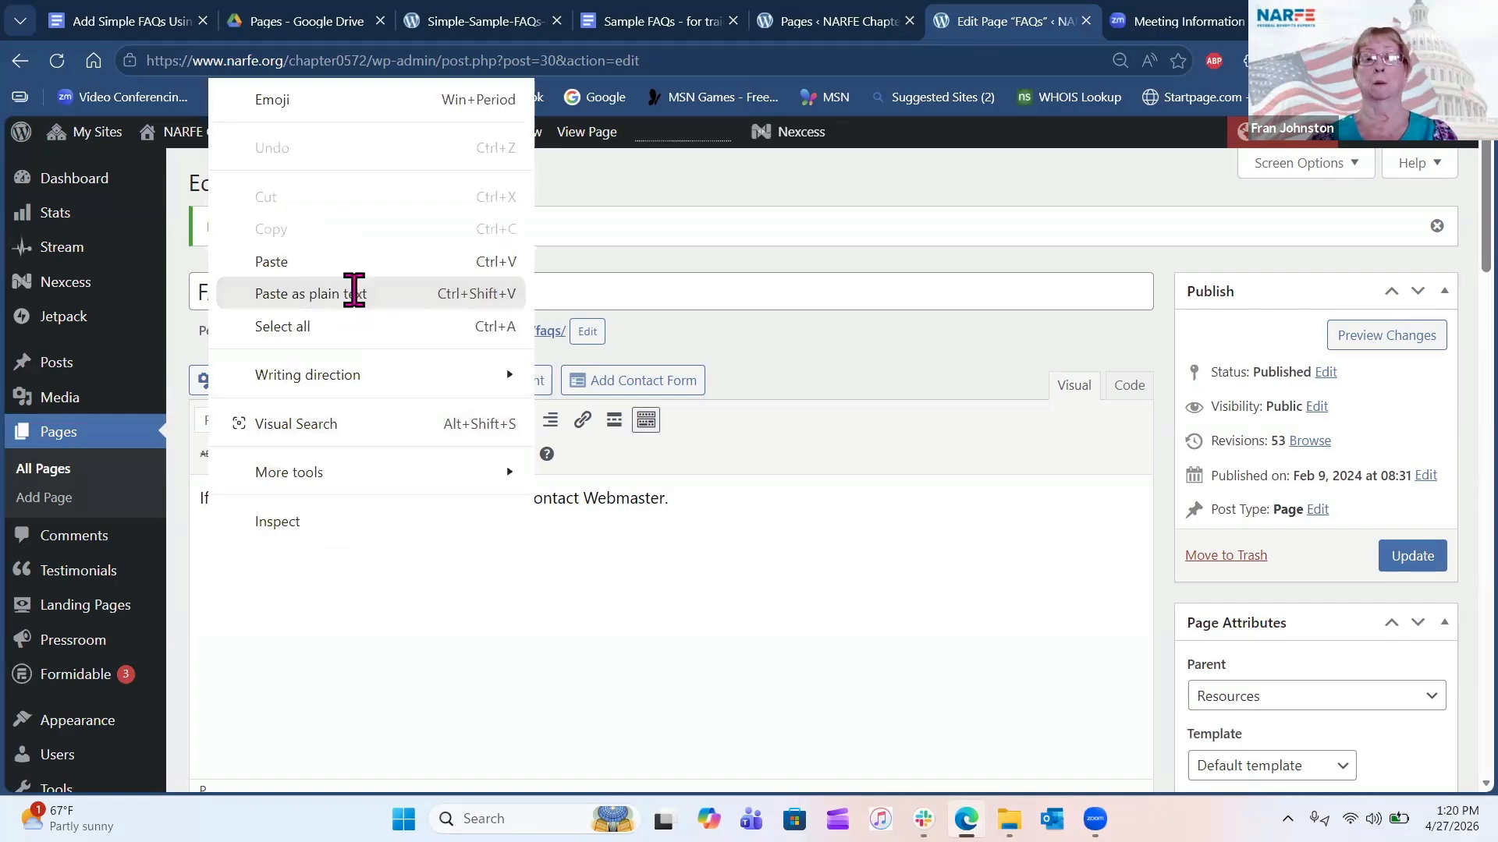
left_click(352, 294)
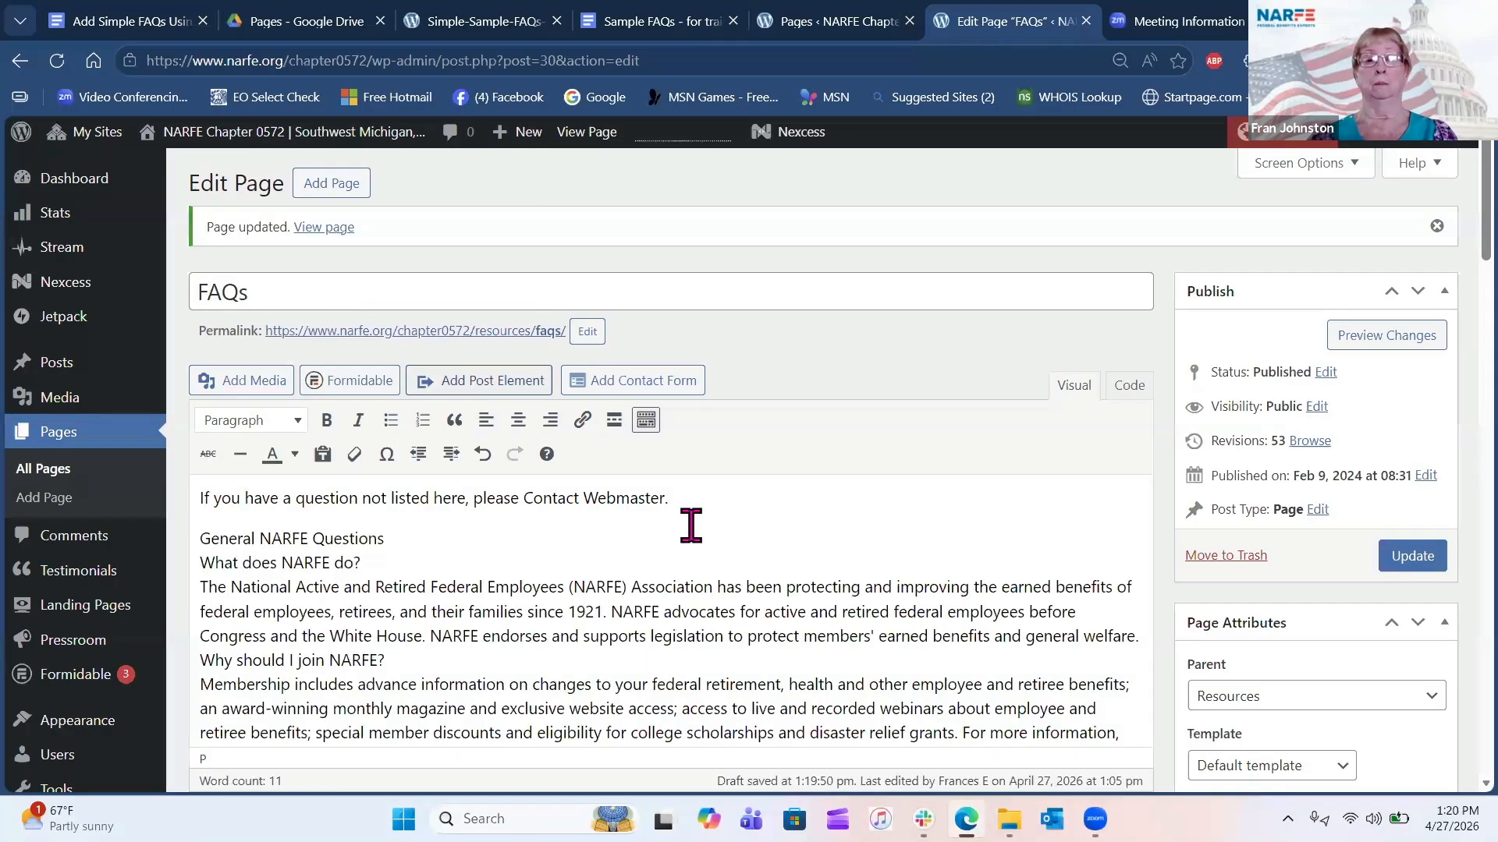
scroll(691, 526, "down", 3)
scroll(692, 526, "down", 3)
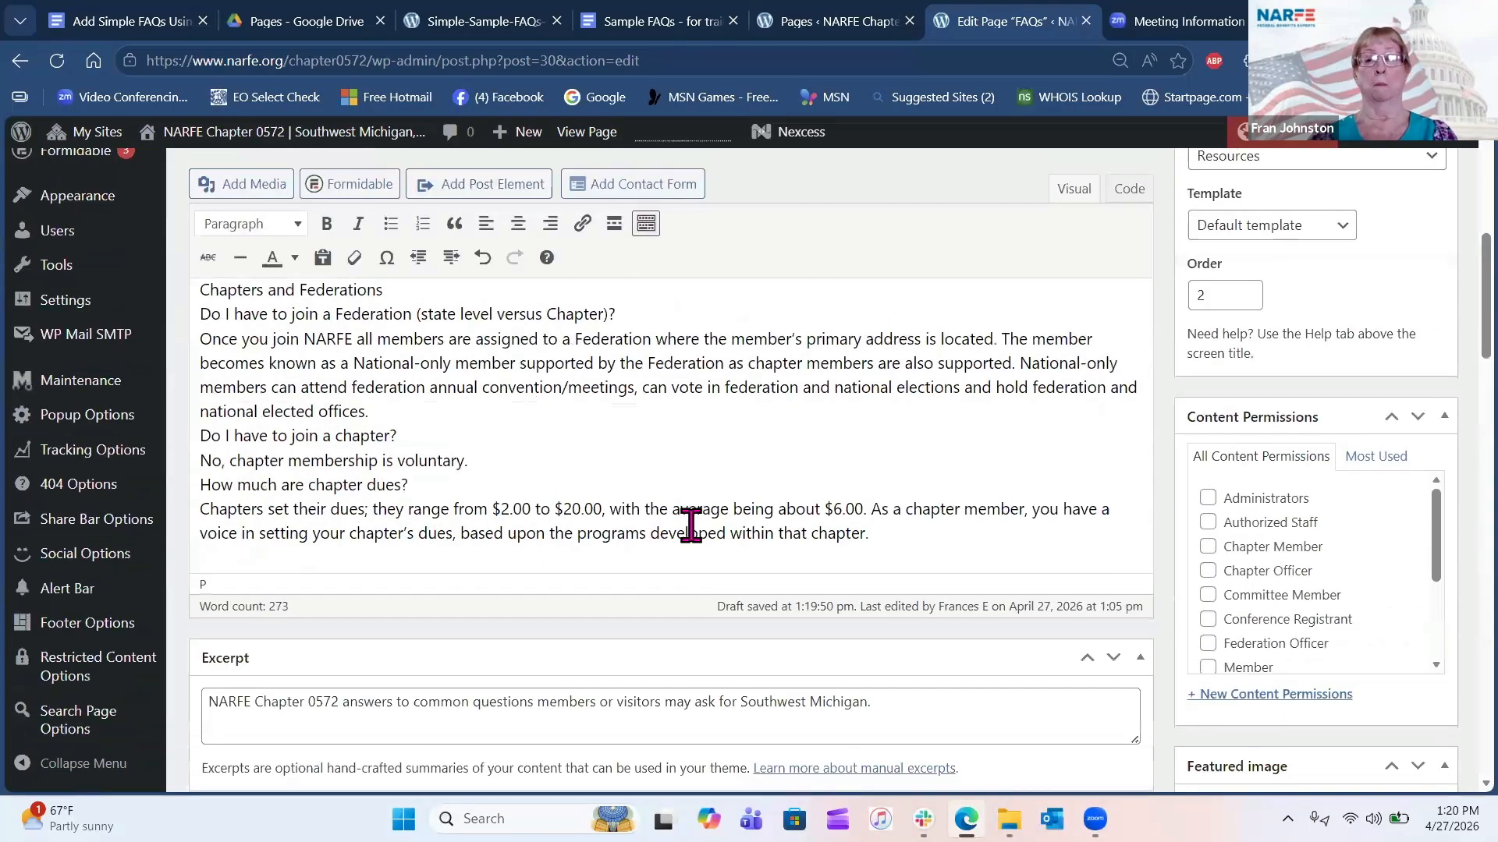
scroll(691, 525, "up", 6)
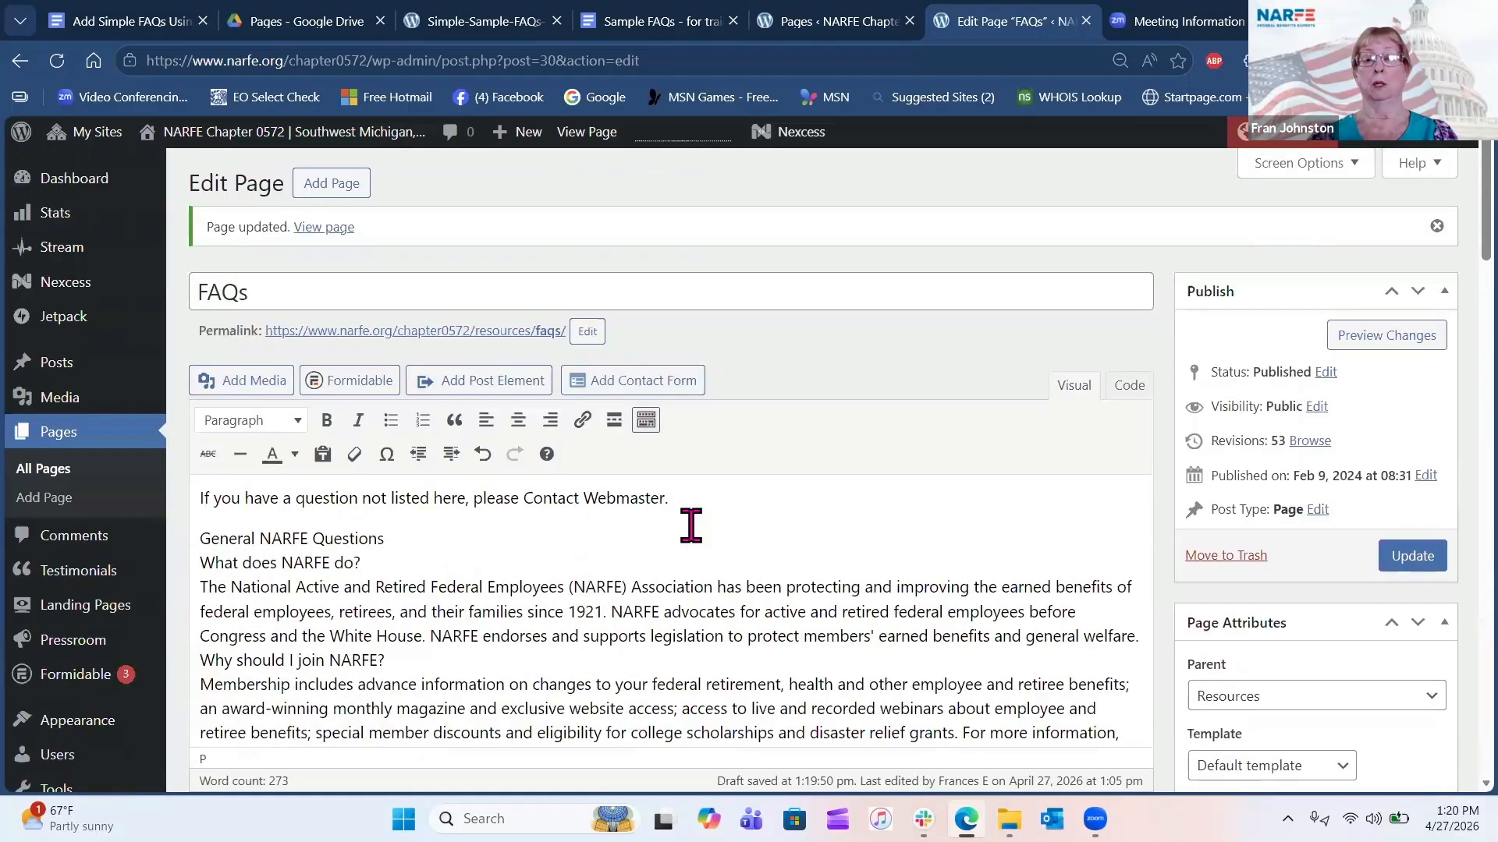
scroll(691, 525, "down", 3)
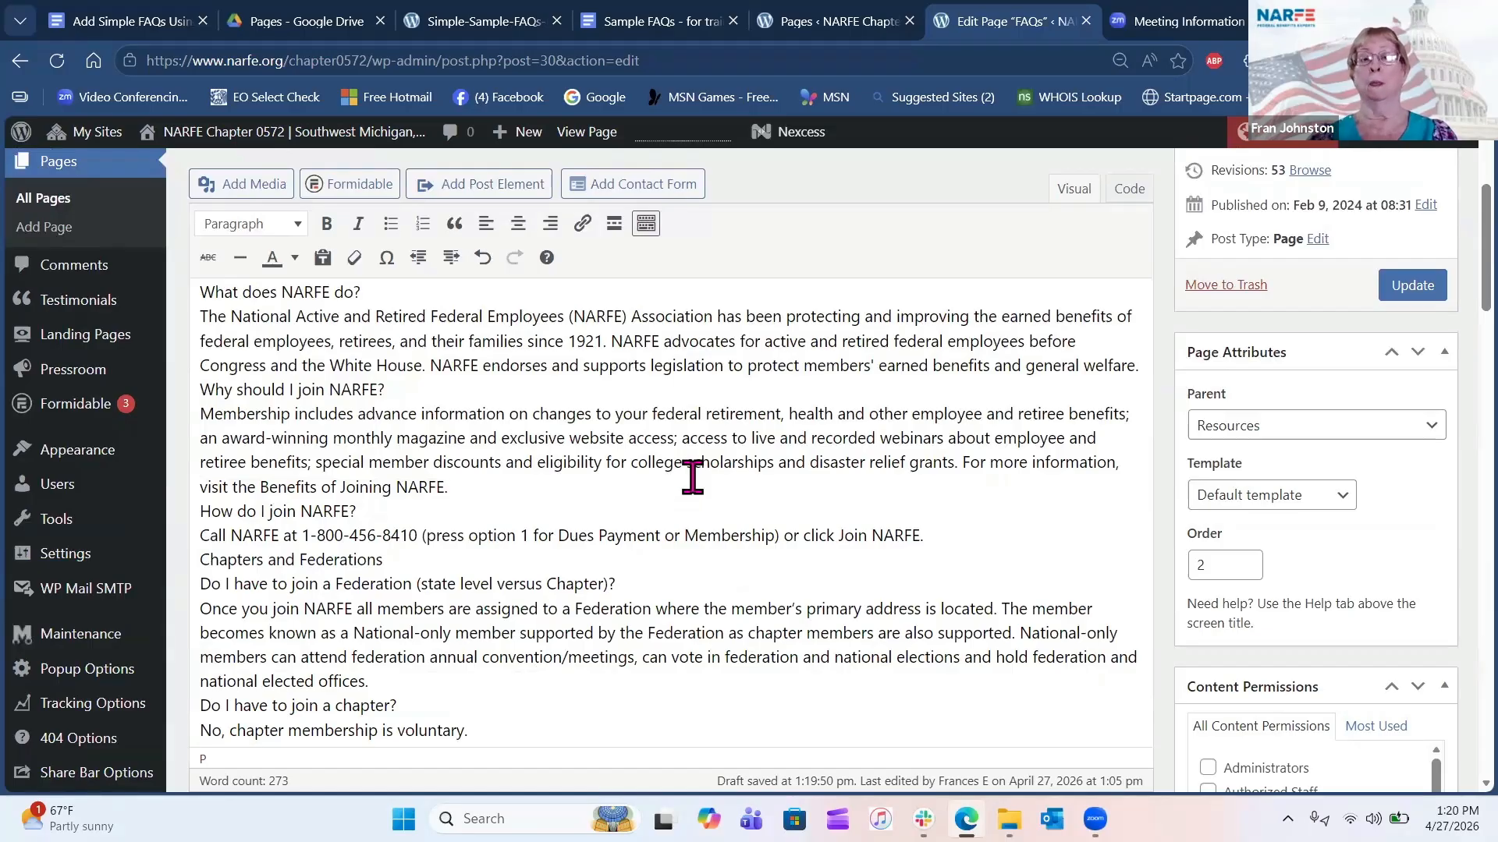
scroll(692, 477, "up", 3)
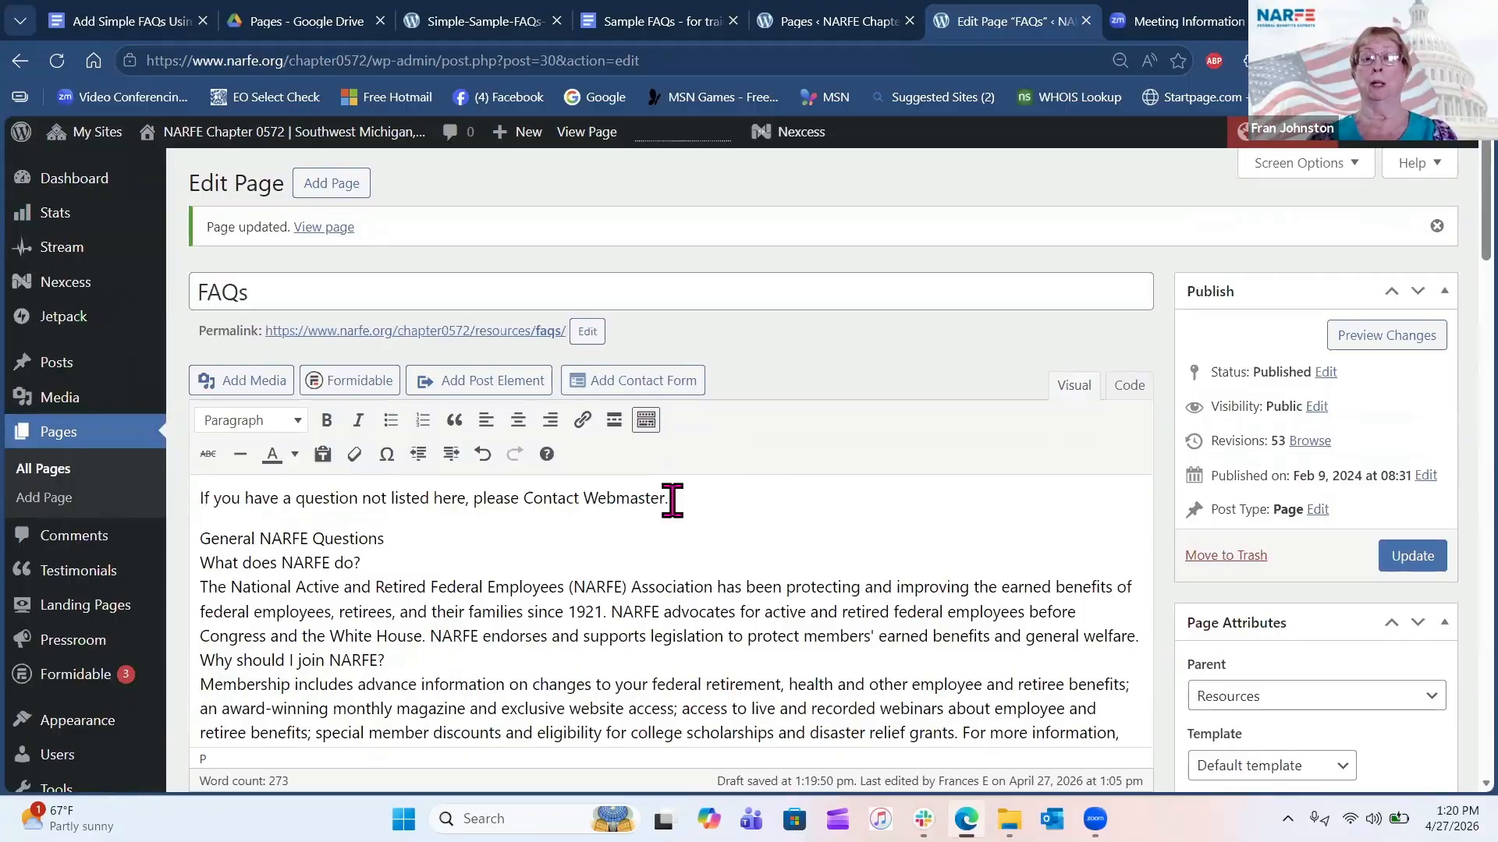
Try to format the "General NARFE Questions" line as Heading 3, look over the effect on the text below, and undo it.
left_click_drag(668, 499, 522, 500)
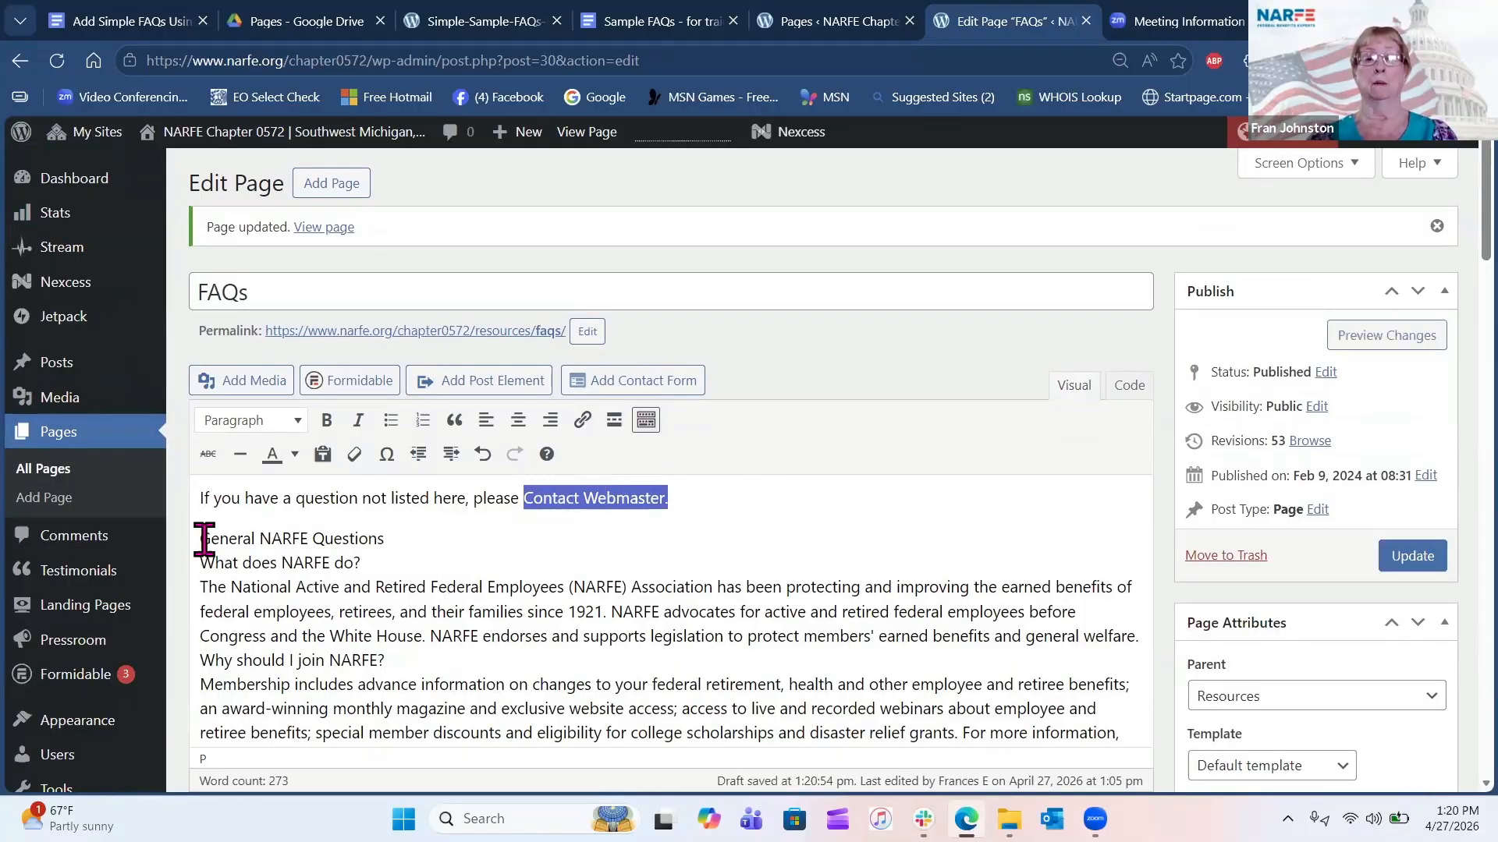
left_click_drag(201, 538, 398, 541)
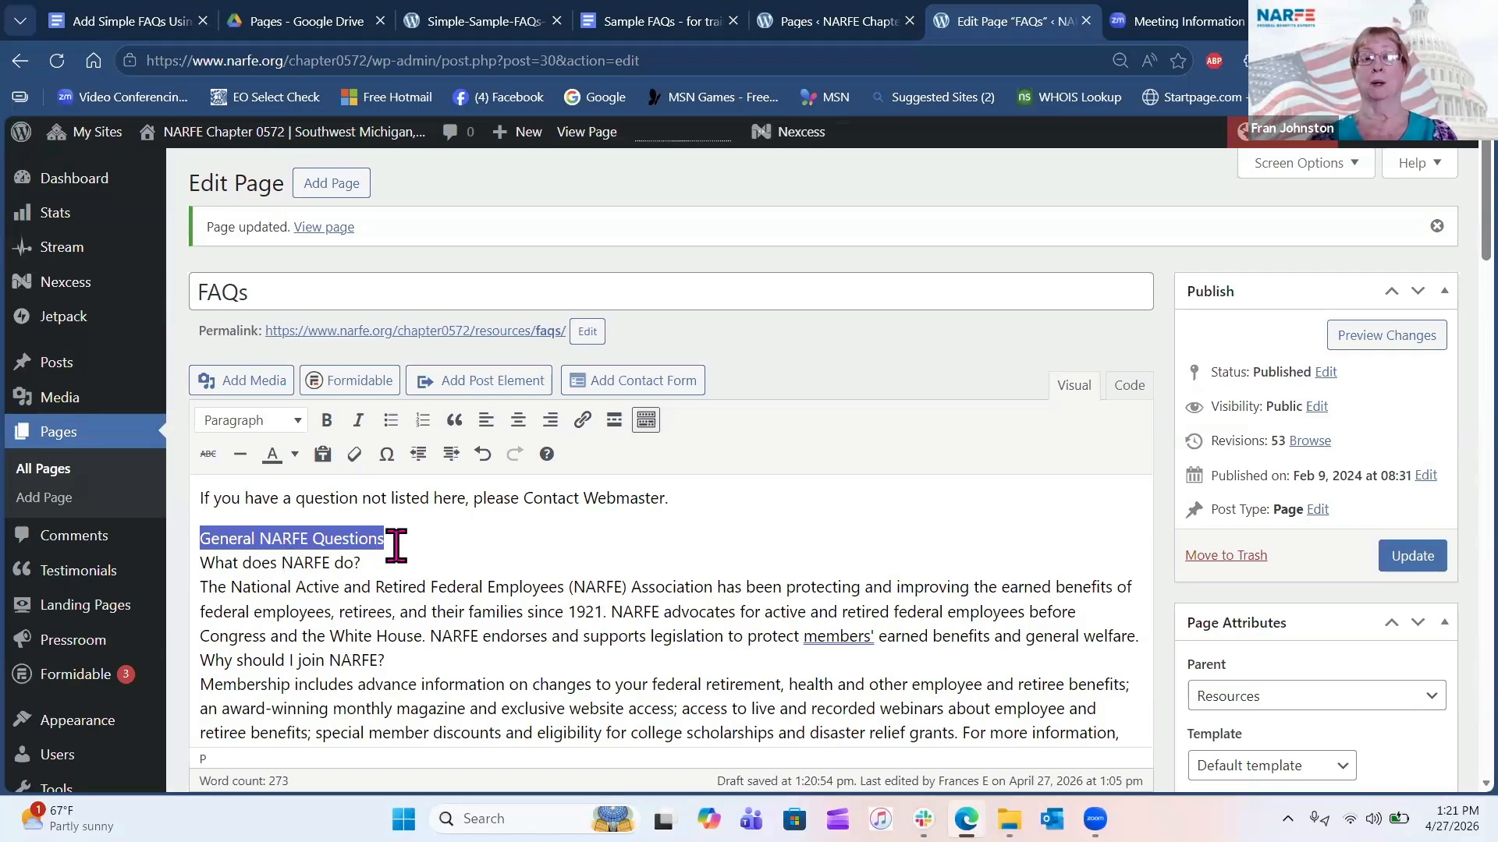
left_click(298, 425)
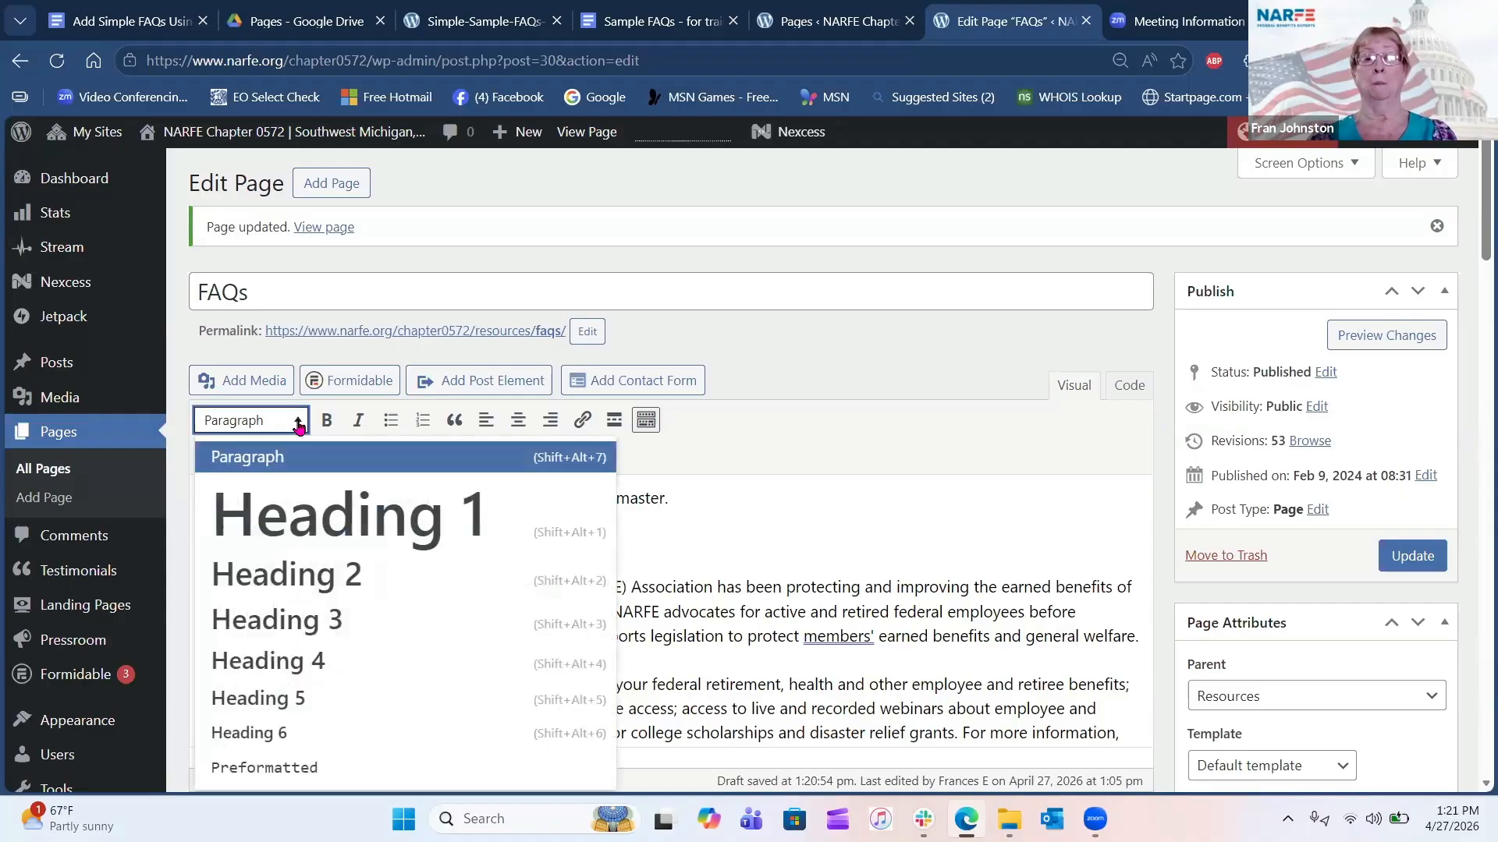
left_click(302, 624)
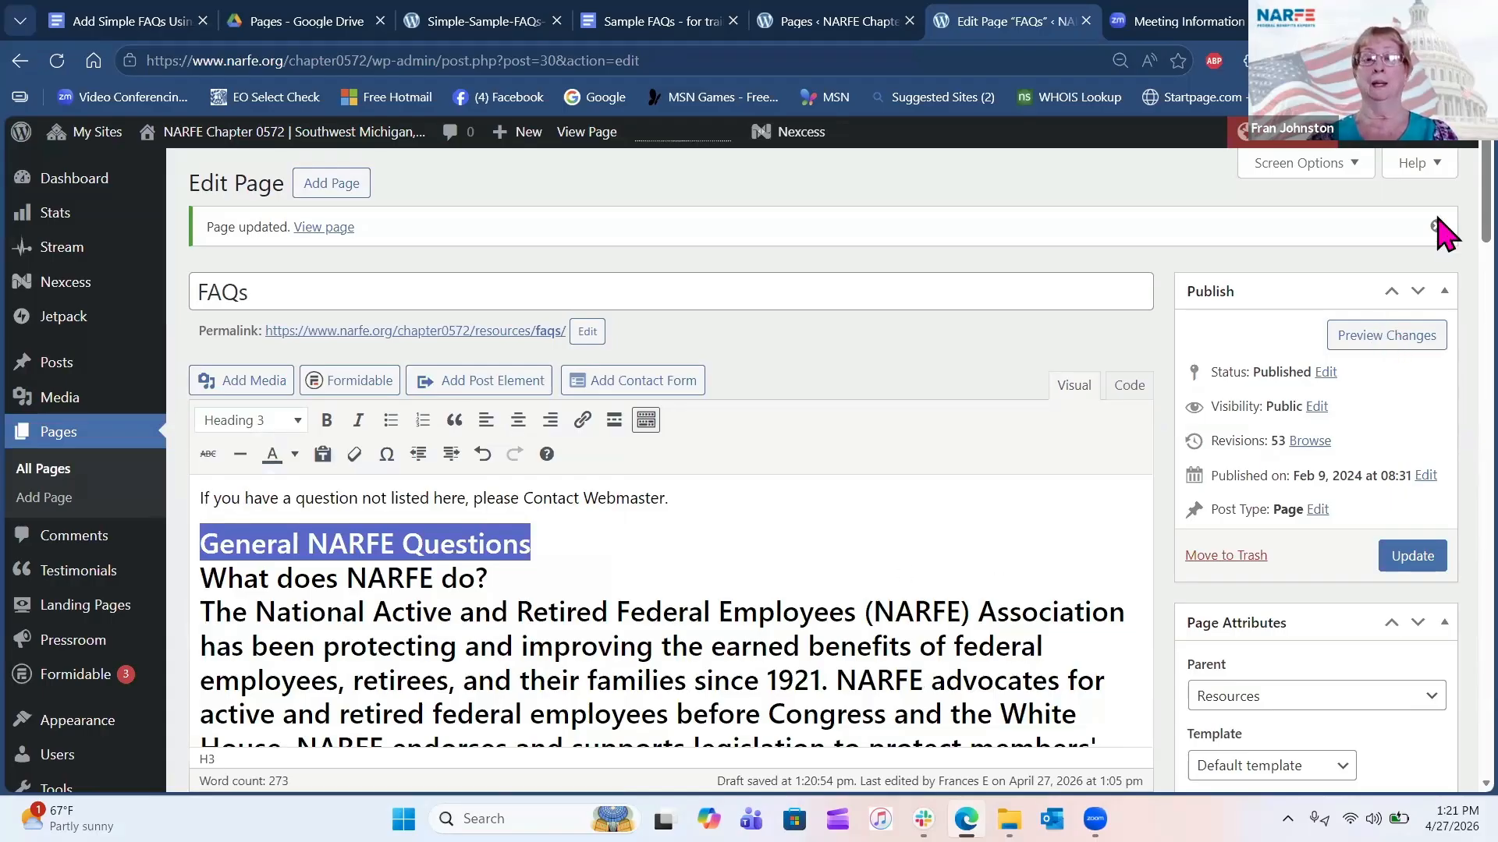
scroll(1444, 273, "down", 6)
scroll(1444, 289, "up", 7)
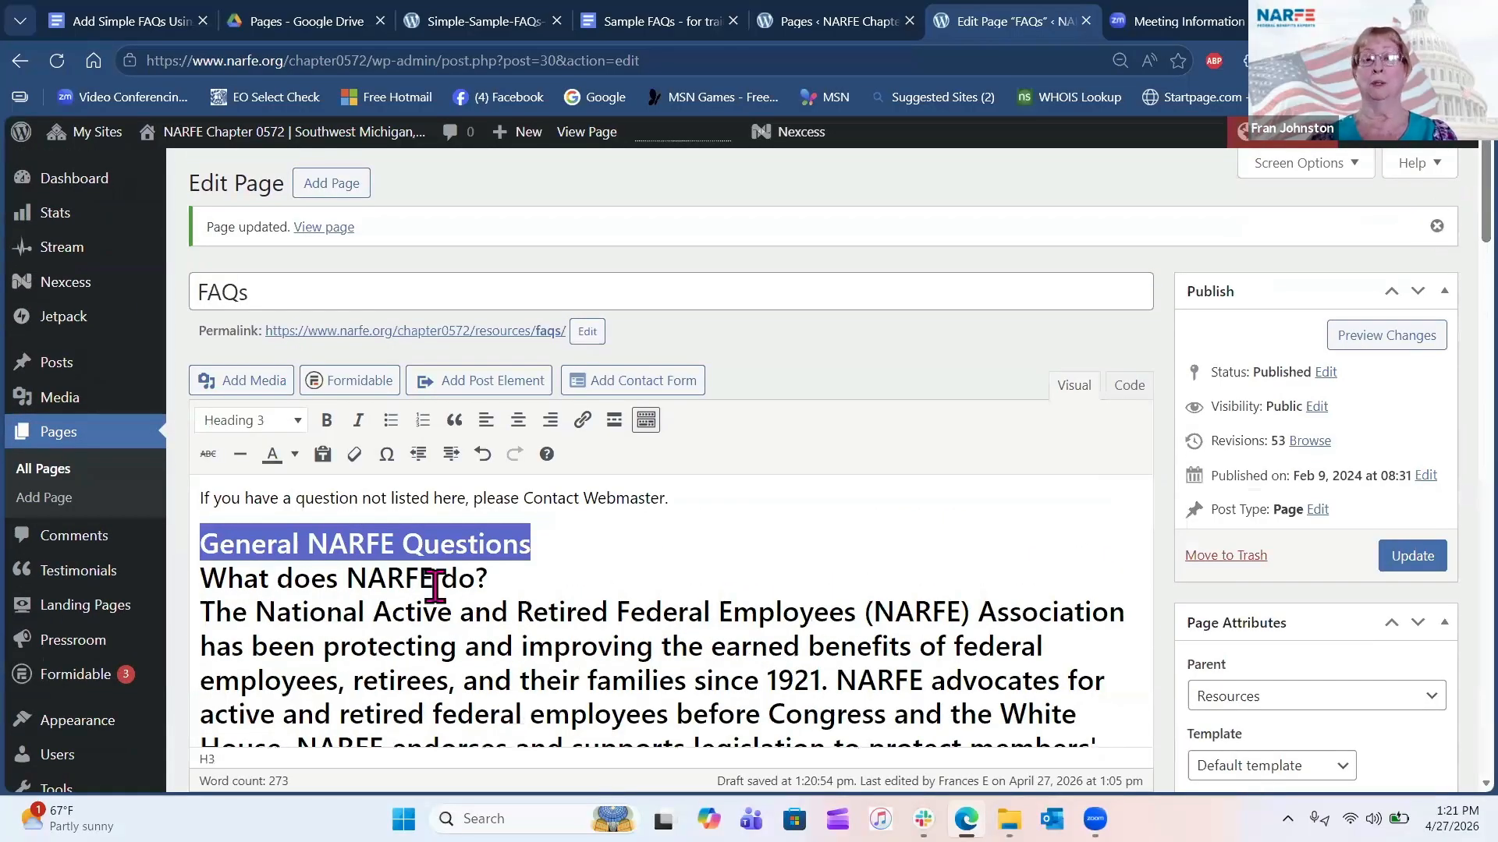
left_click(481, 455)
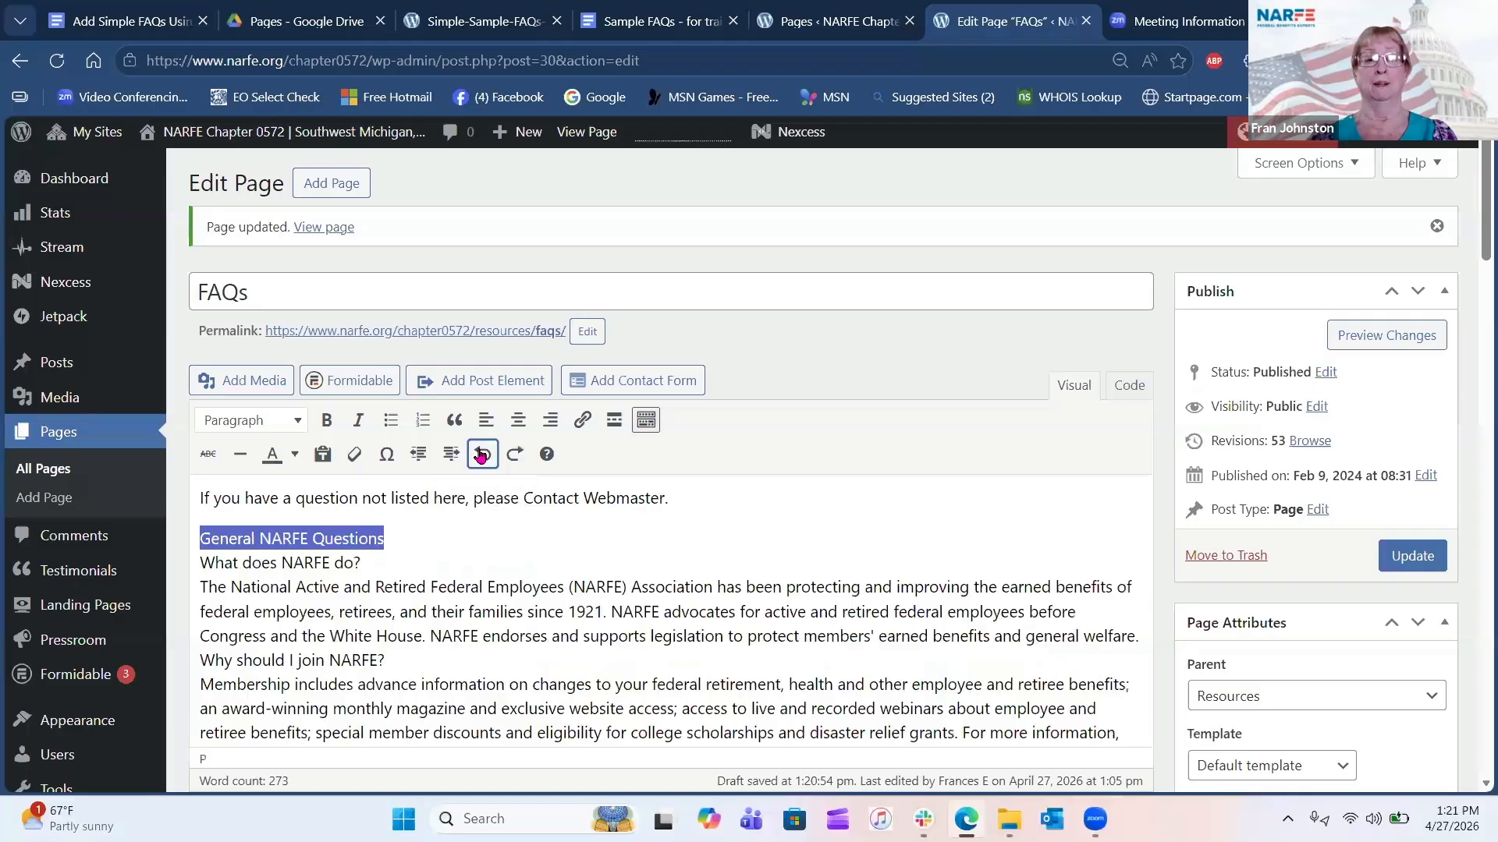
Make "General NARFE Questions" its own paragraph by adding paragraph breaks before it and before "What does NARFE do?".
left_click(203, 540)
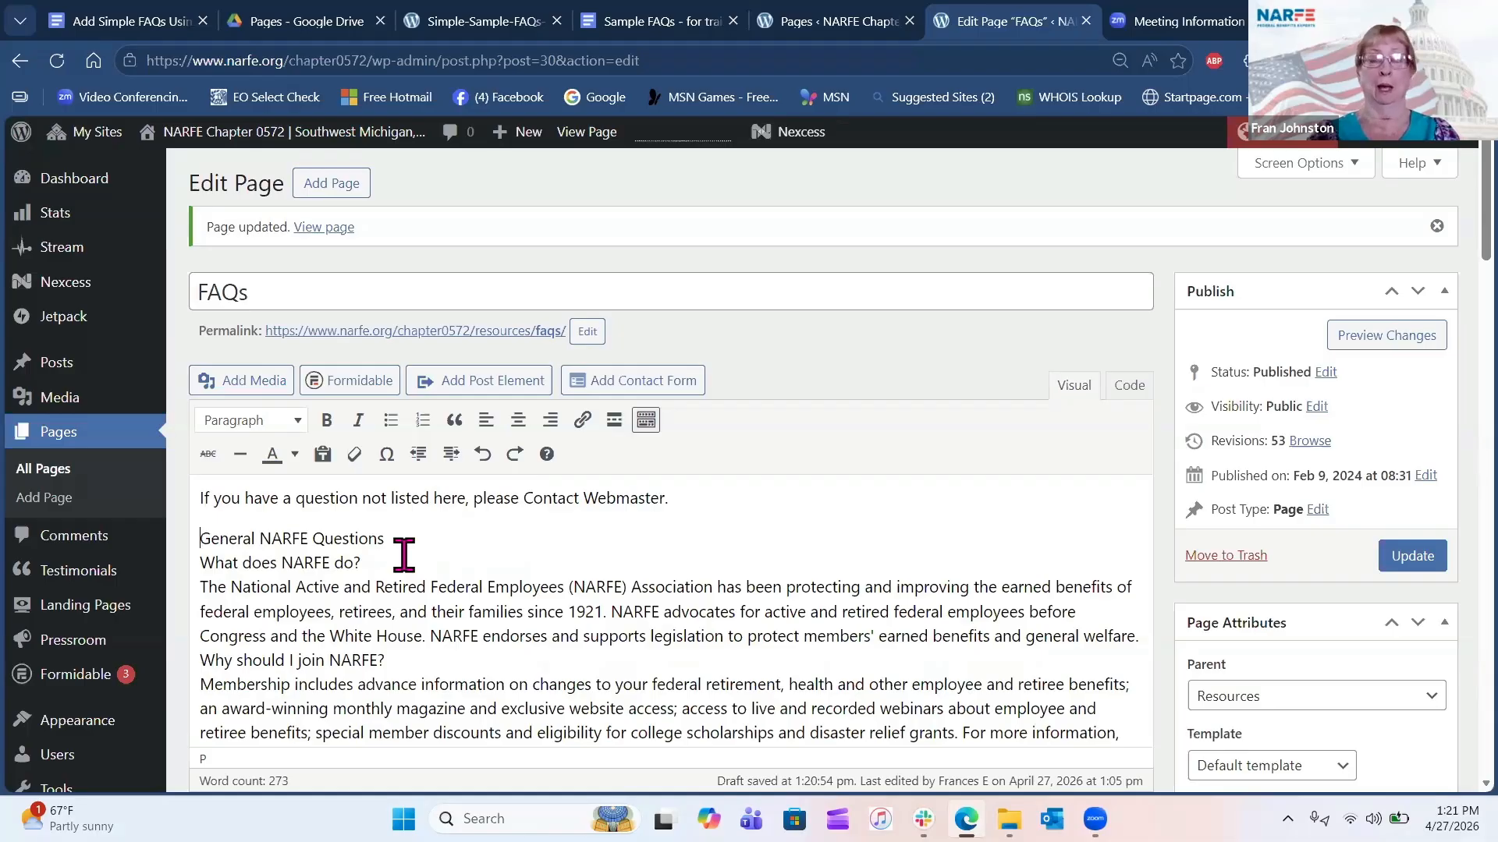
key("Return")
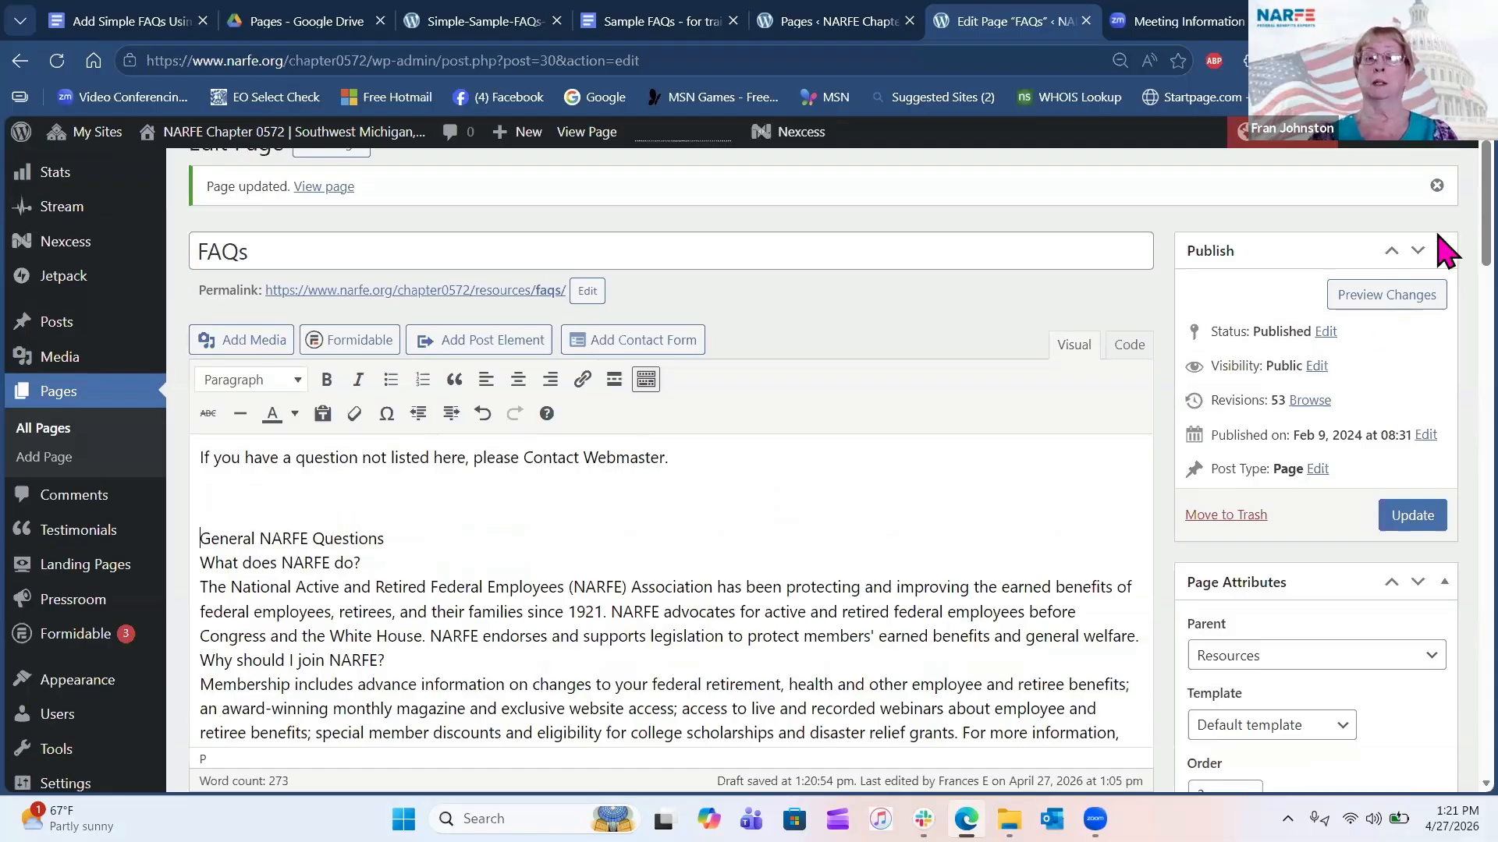
scroll(1446, 269, "down", 2)
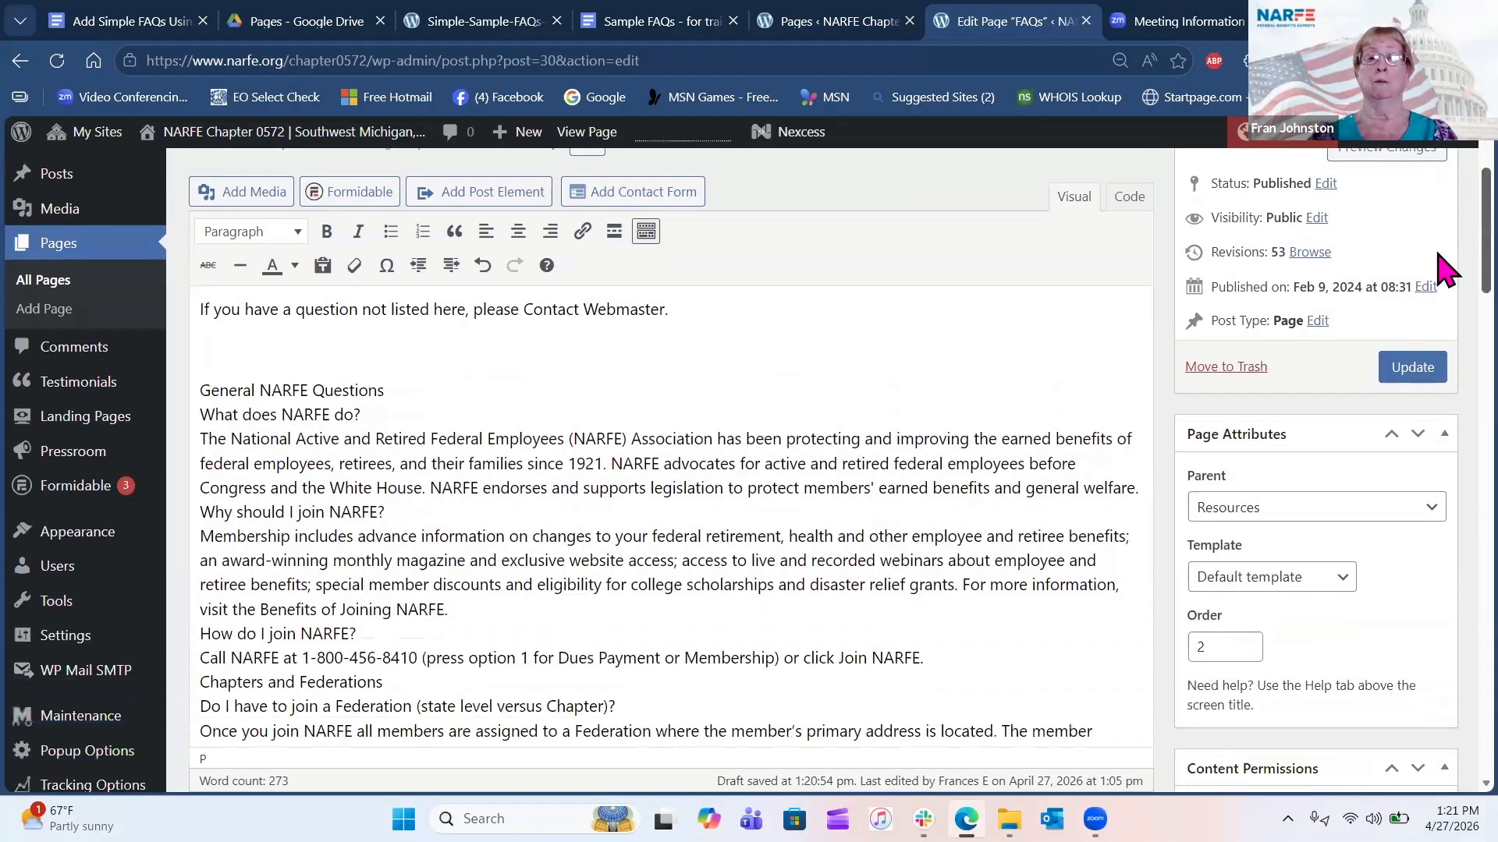
left_click(200, 399)
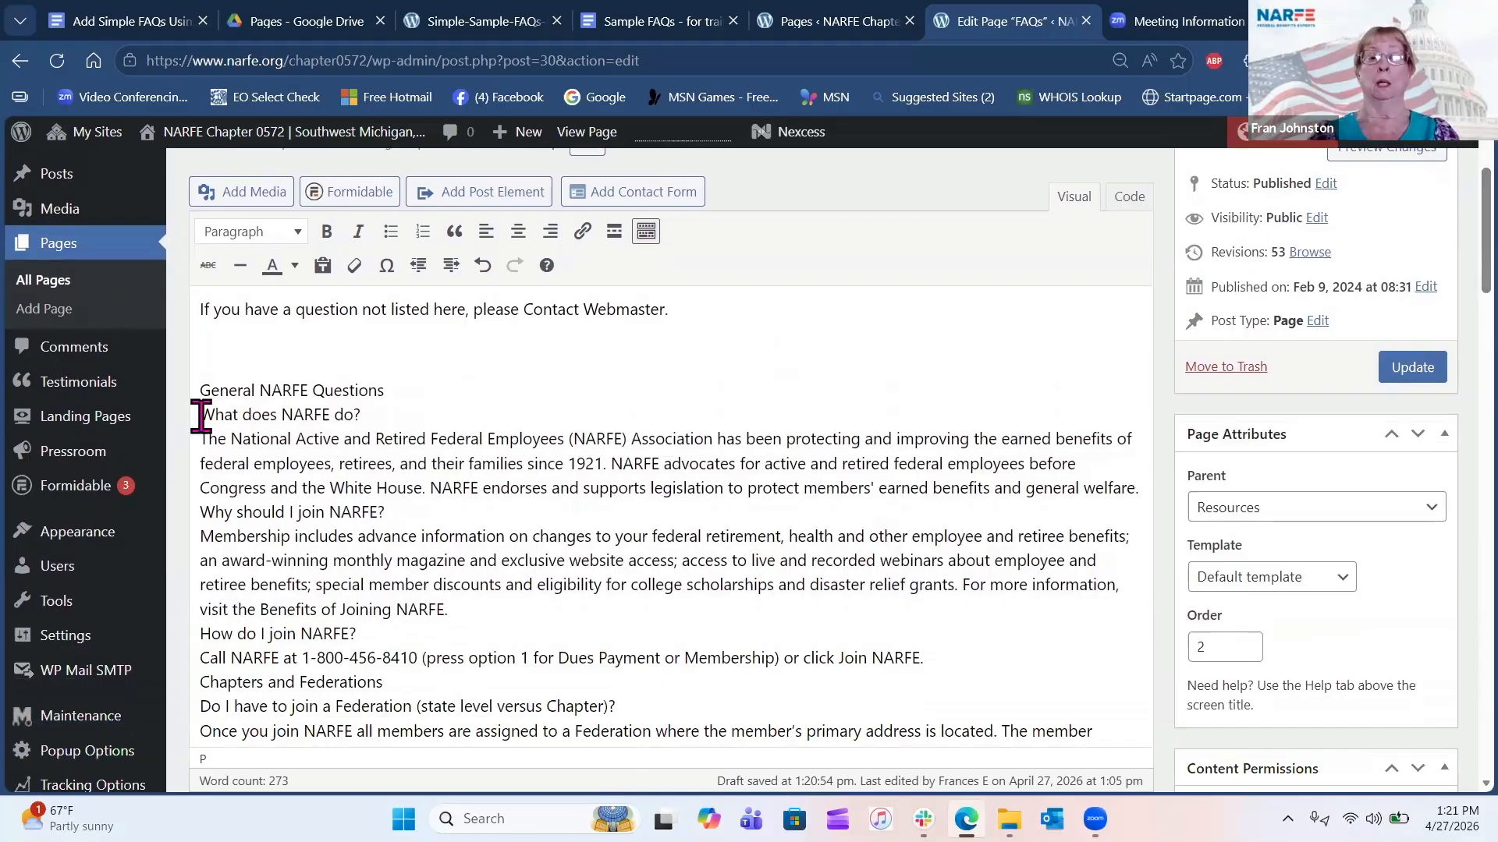
key("Return")
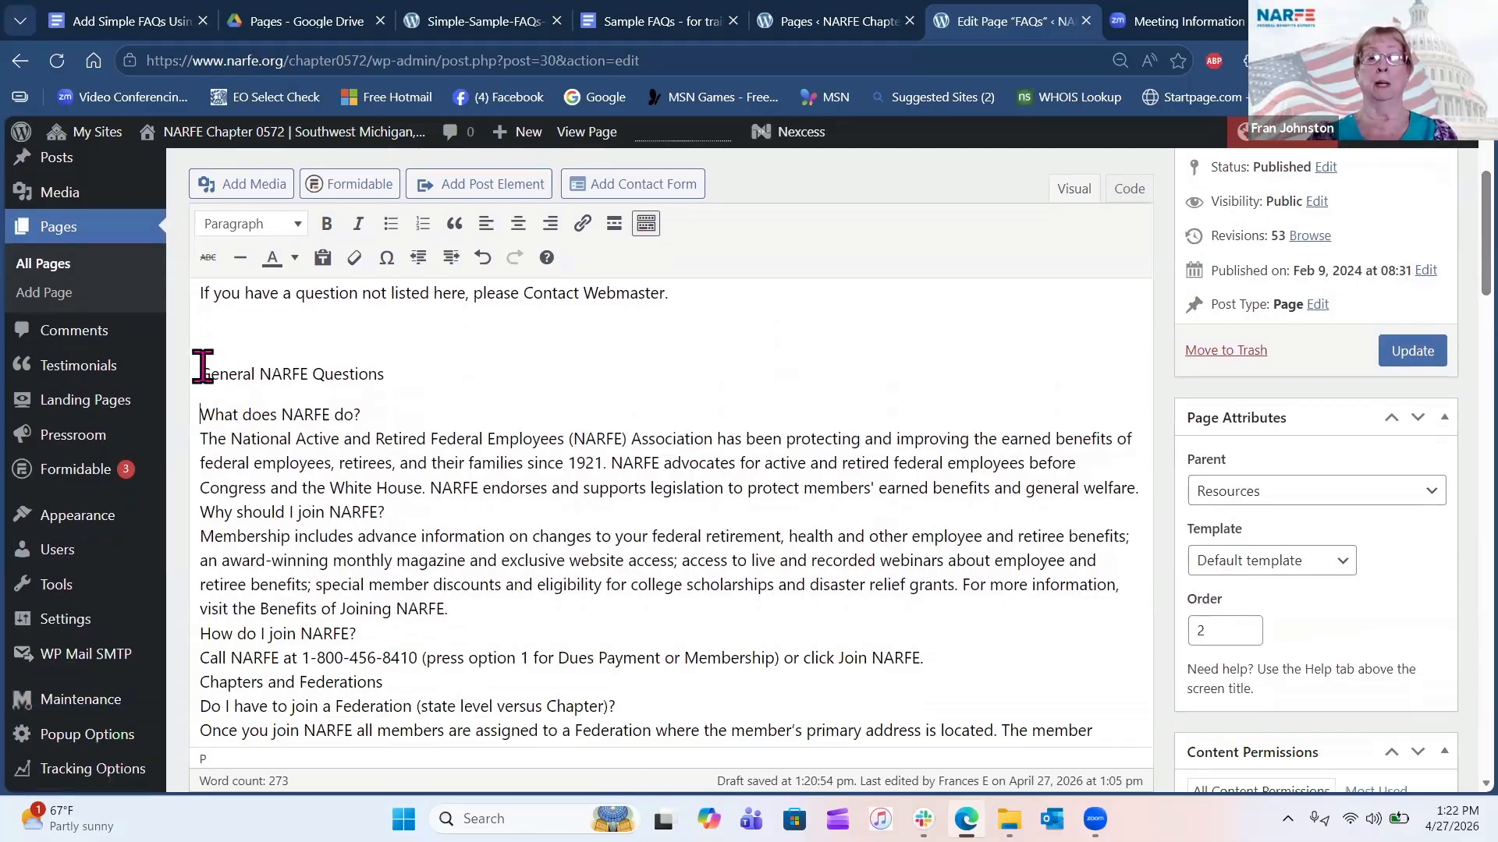
Split the answer beginning "The National Active and Retired Federal Employees" into its own paragraph below "What does NARFE do?".
left_click_drag(204, 374, 387, 378)
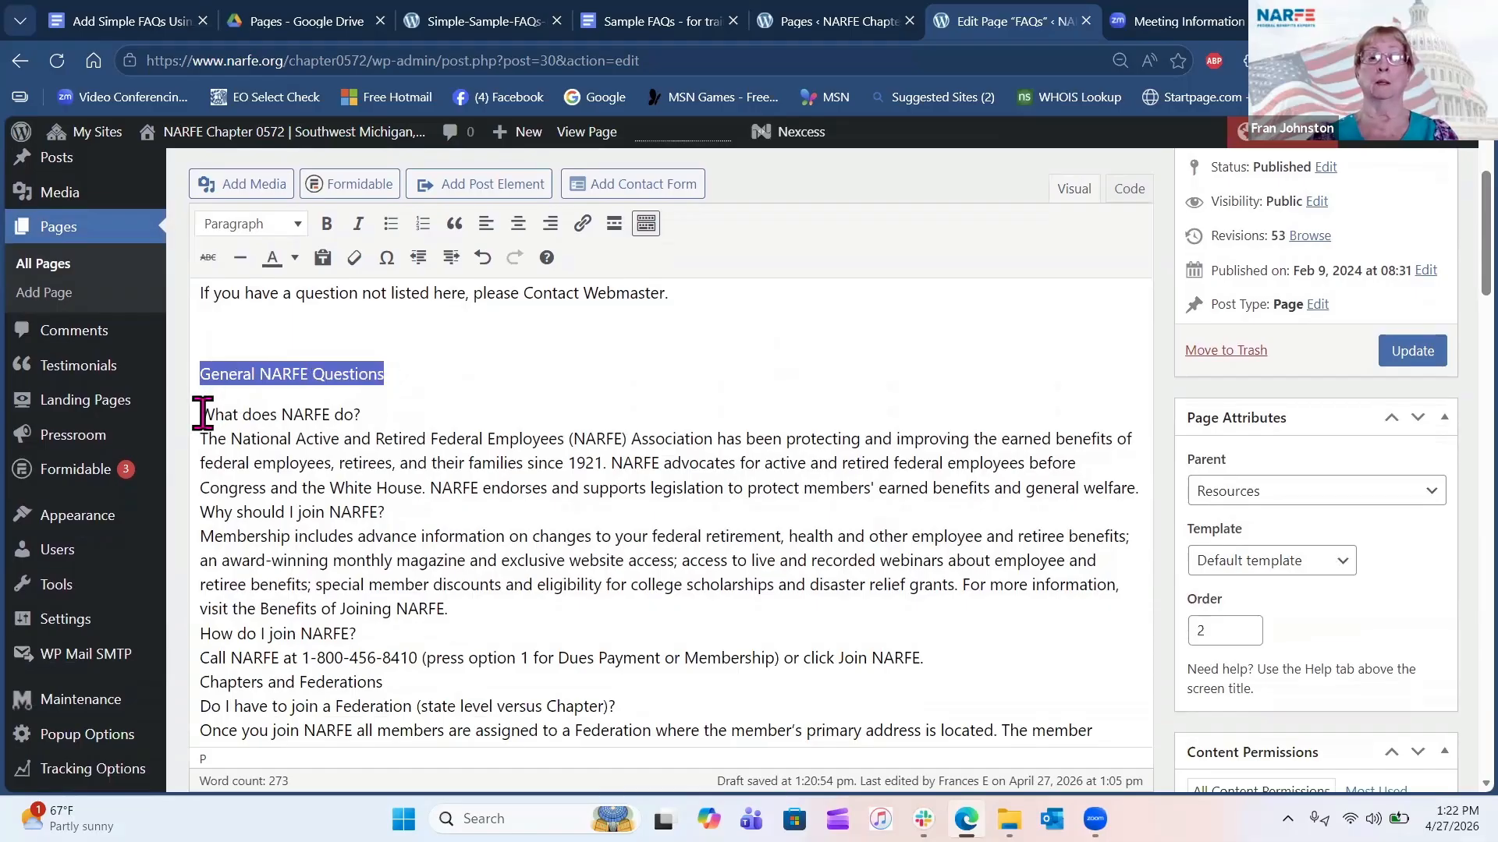
left_click(202, 414)
left_click_drag(203, 414, 404, 403)
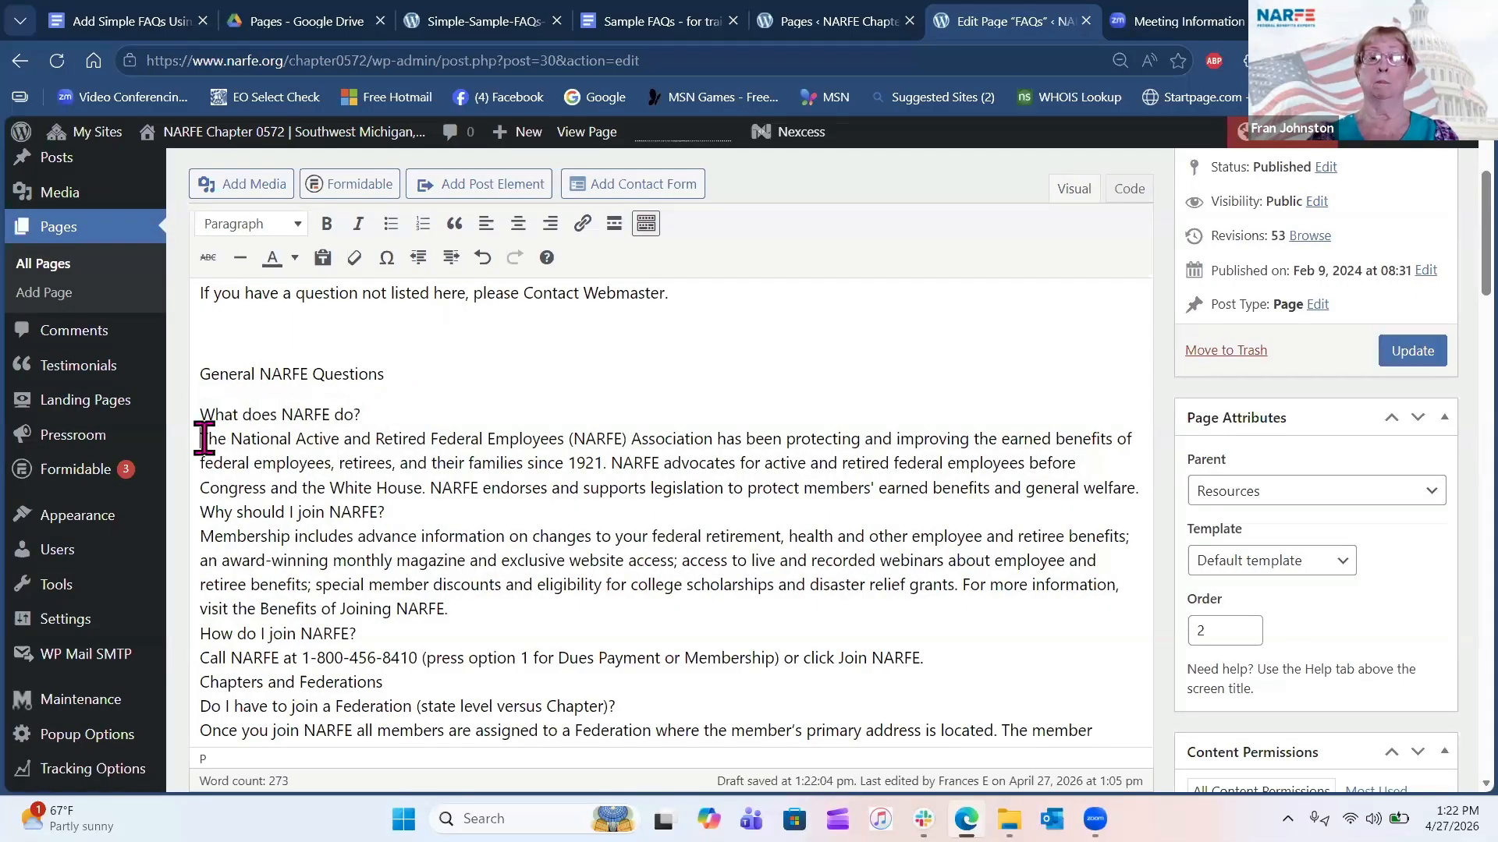
left_click_drag(202, 439, 393, 505)
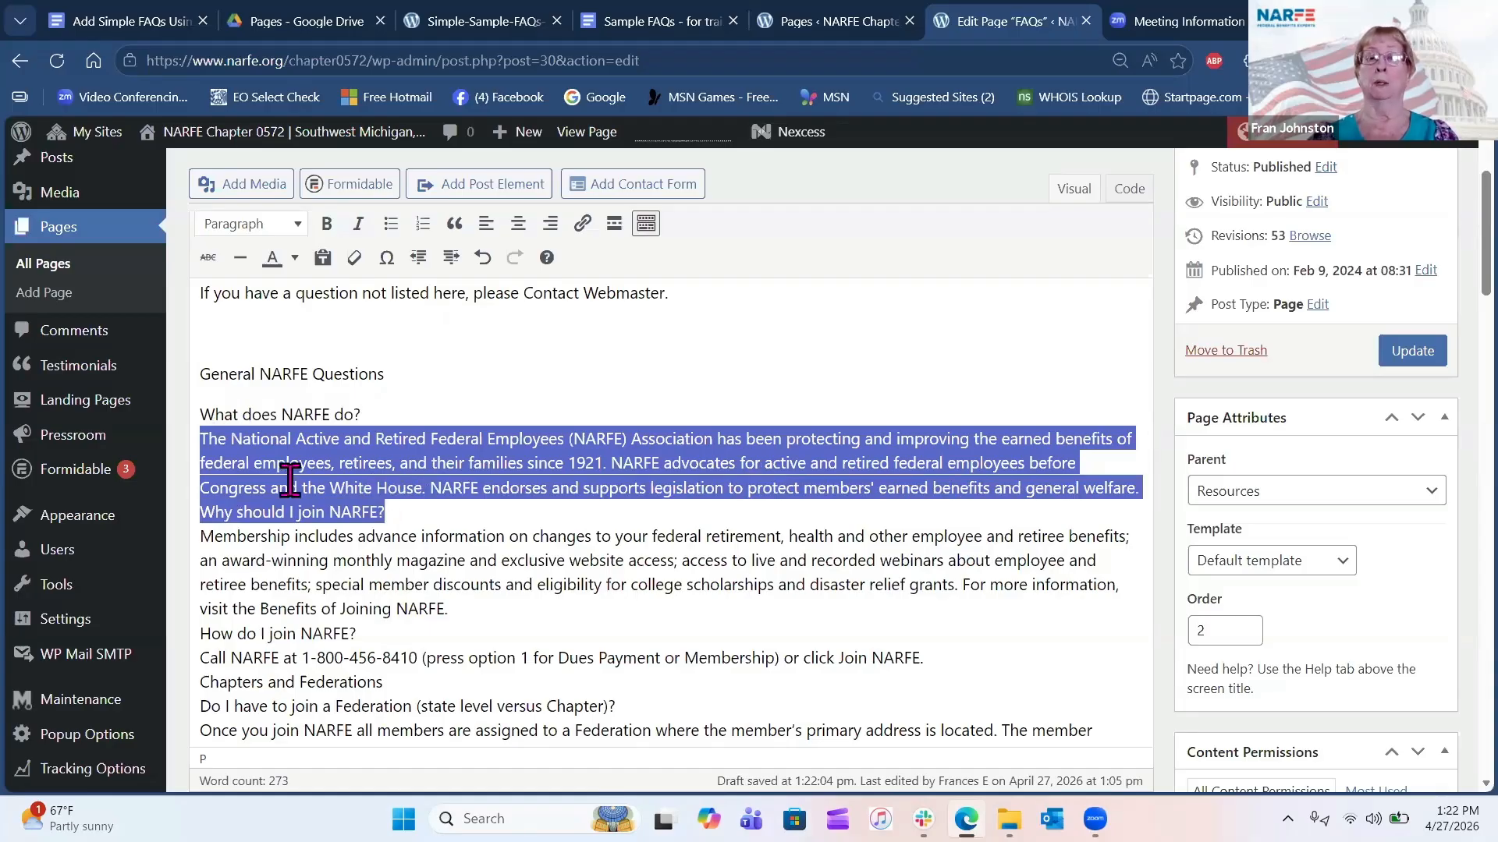
left_click(201, 439)
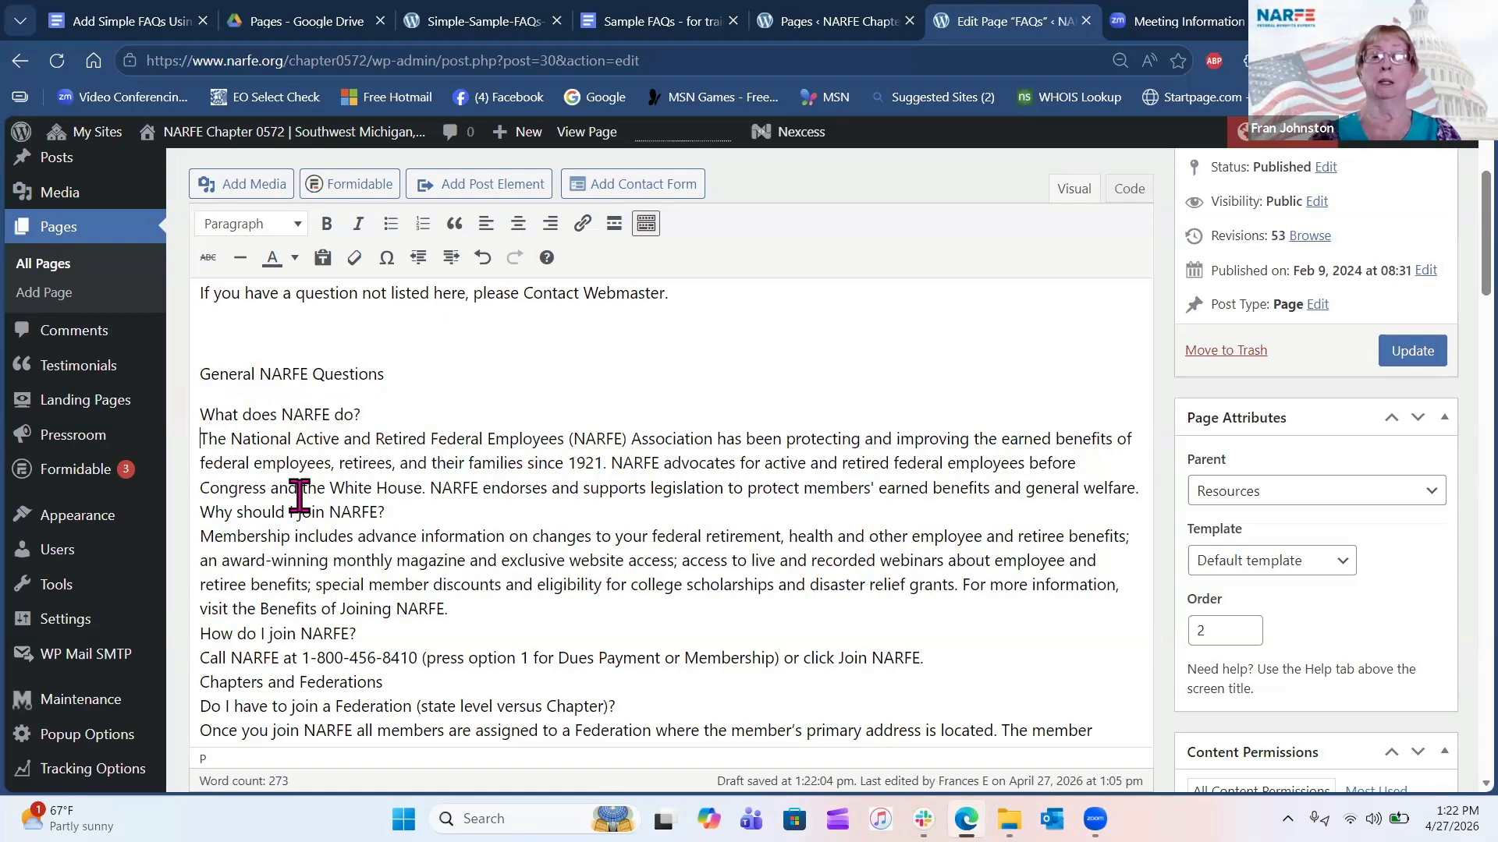
key("Return")
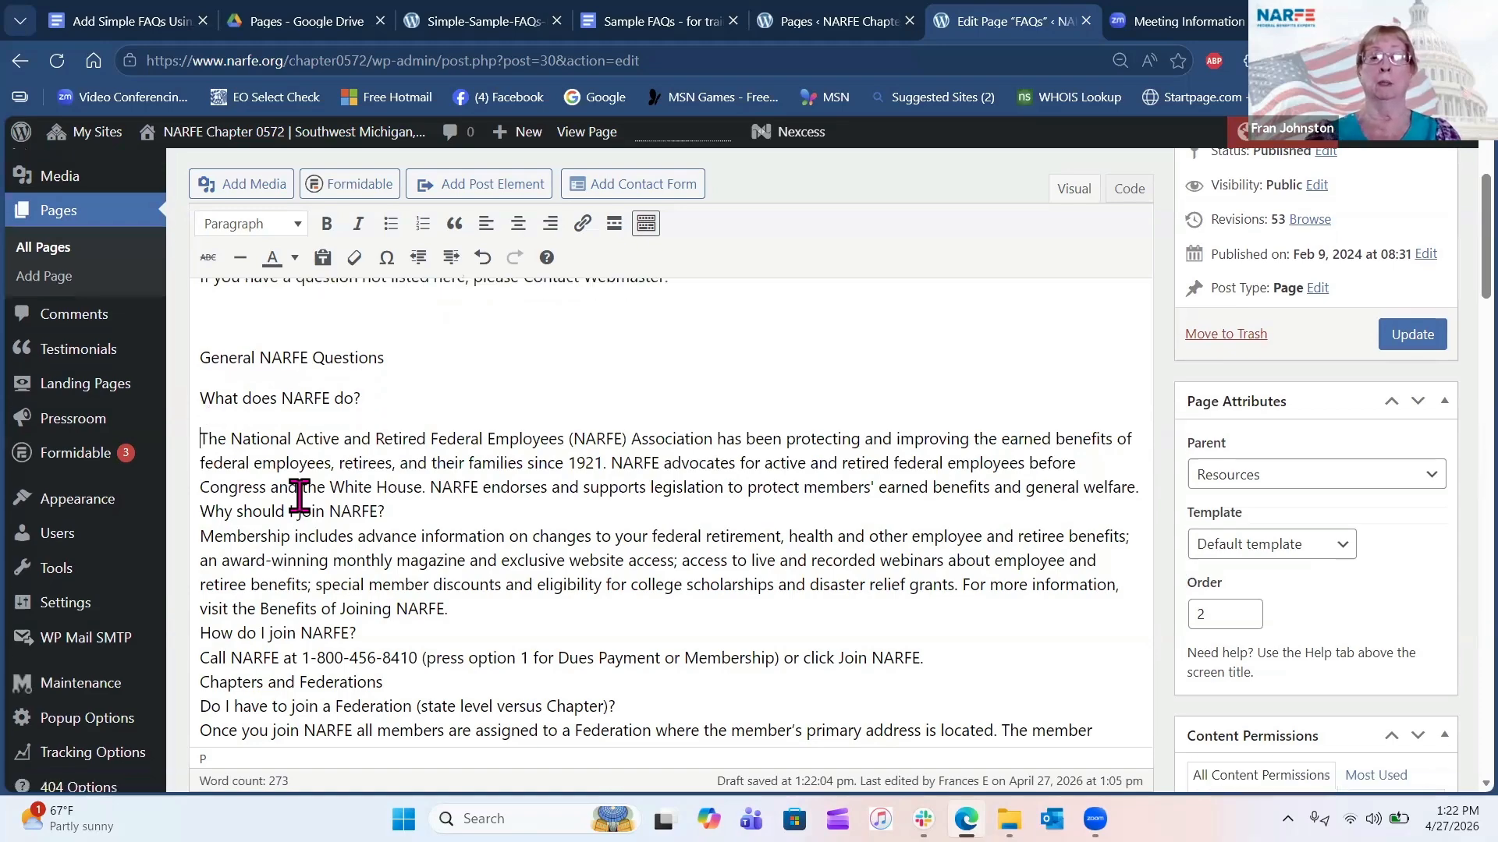
Put the questions "Why should I join NARFE?" and "How do I join NARFE?" and their answers into separate paragraphs.
left_click(201, 512)
key("Return")
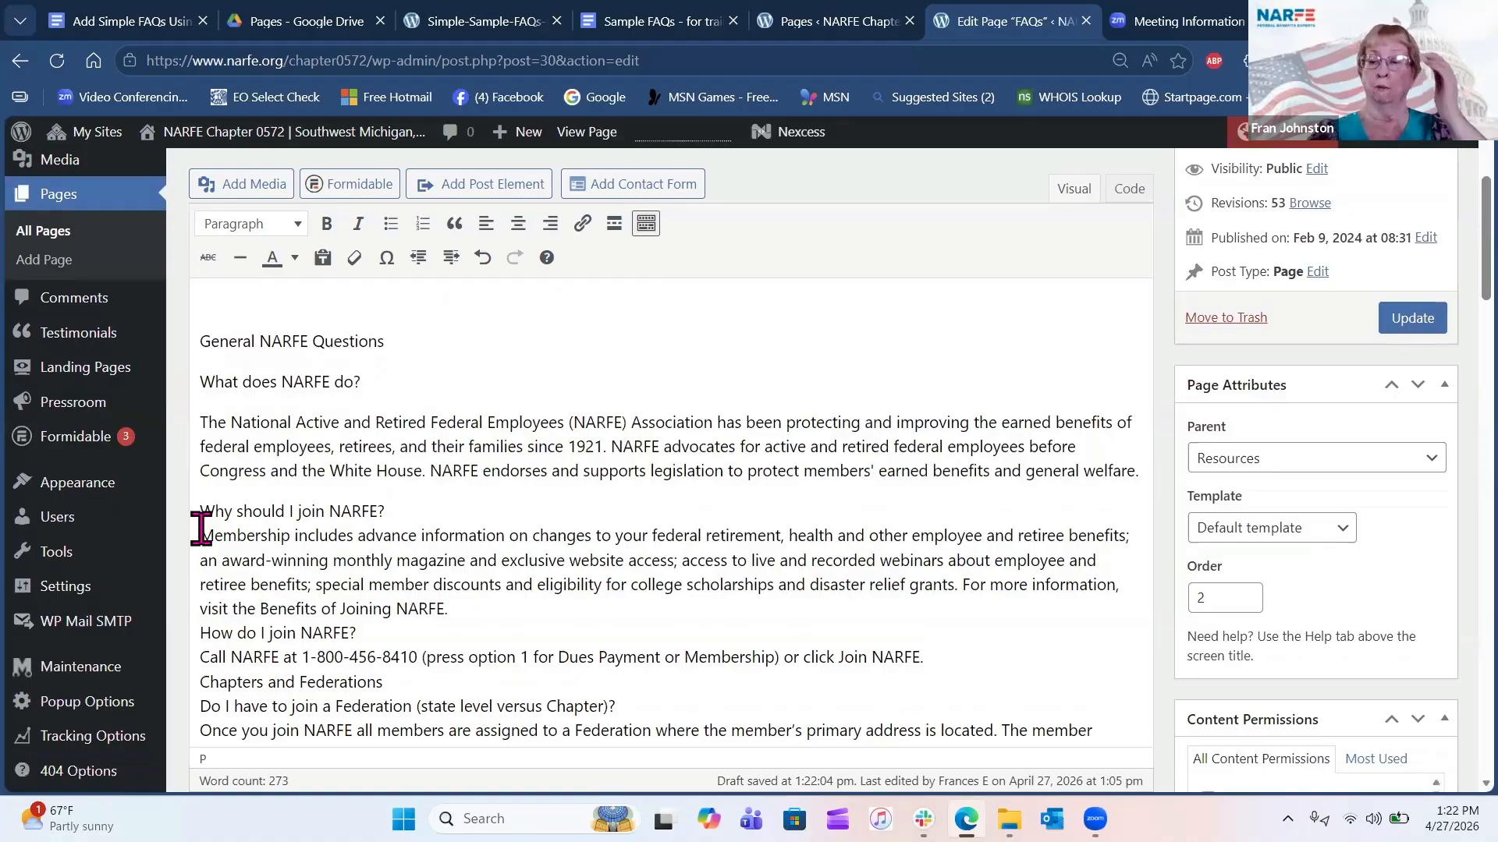
left_click(201, 531)
key("Return")
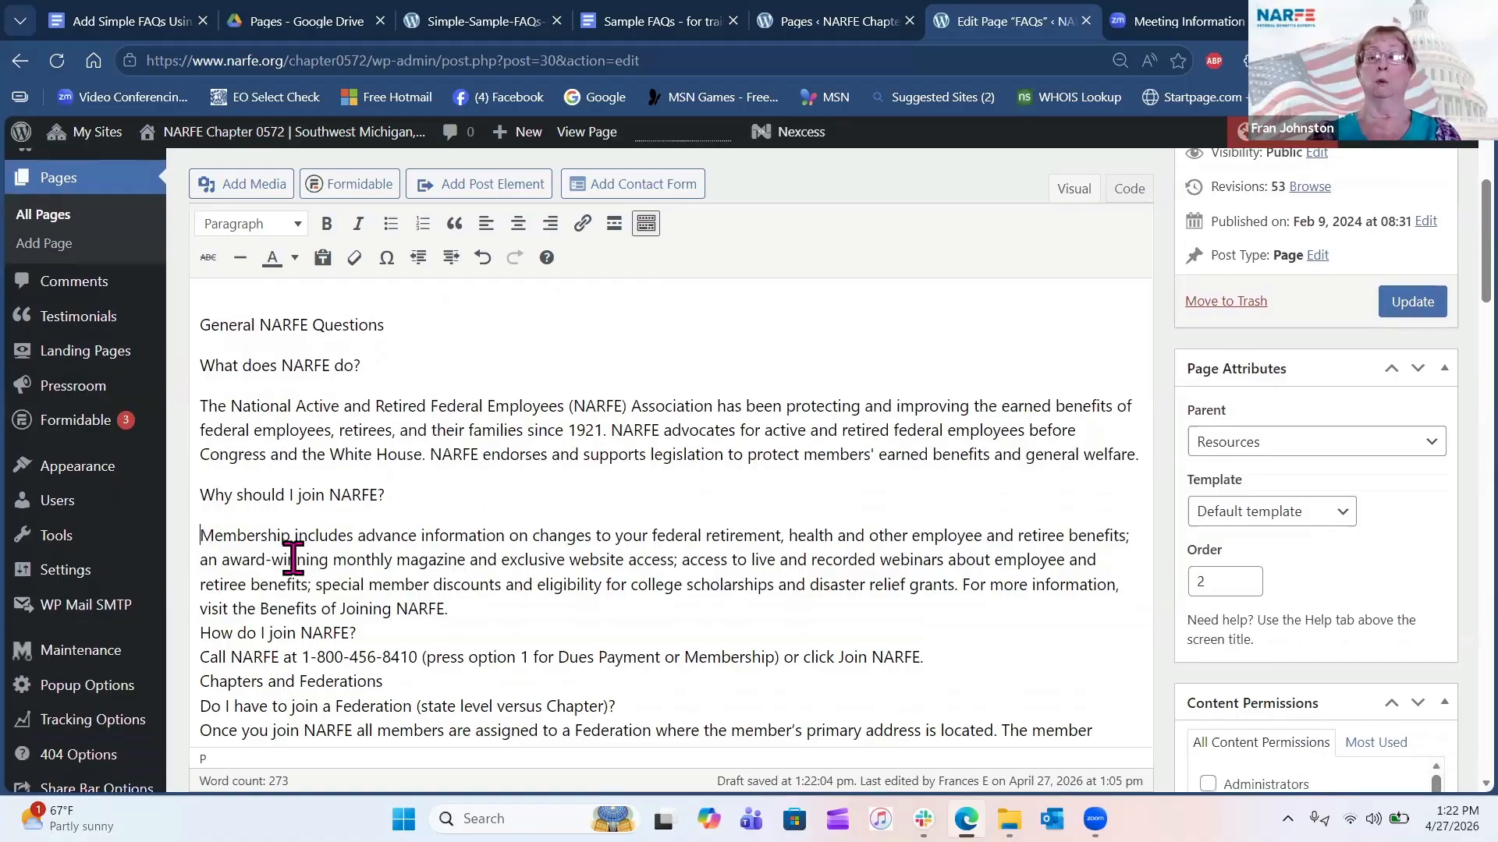
scroll(551, 415, "down", 3)
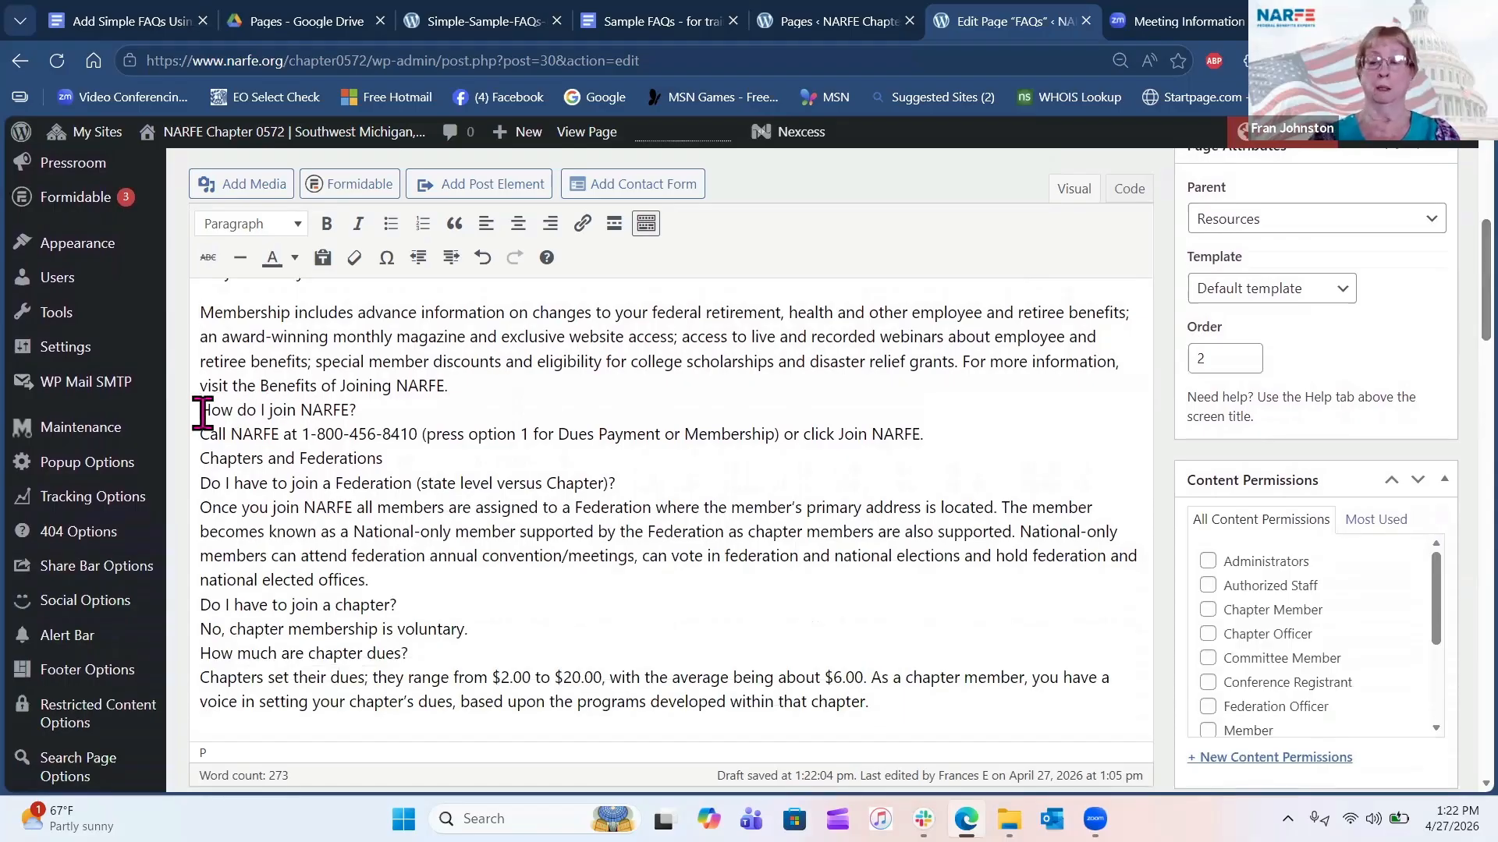
left_click(202, 411)
key("Return")
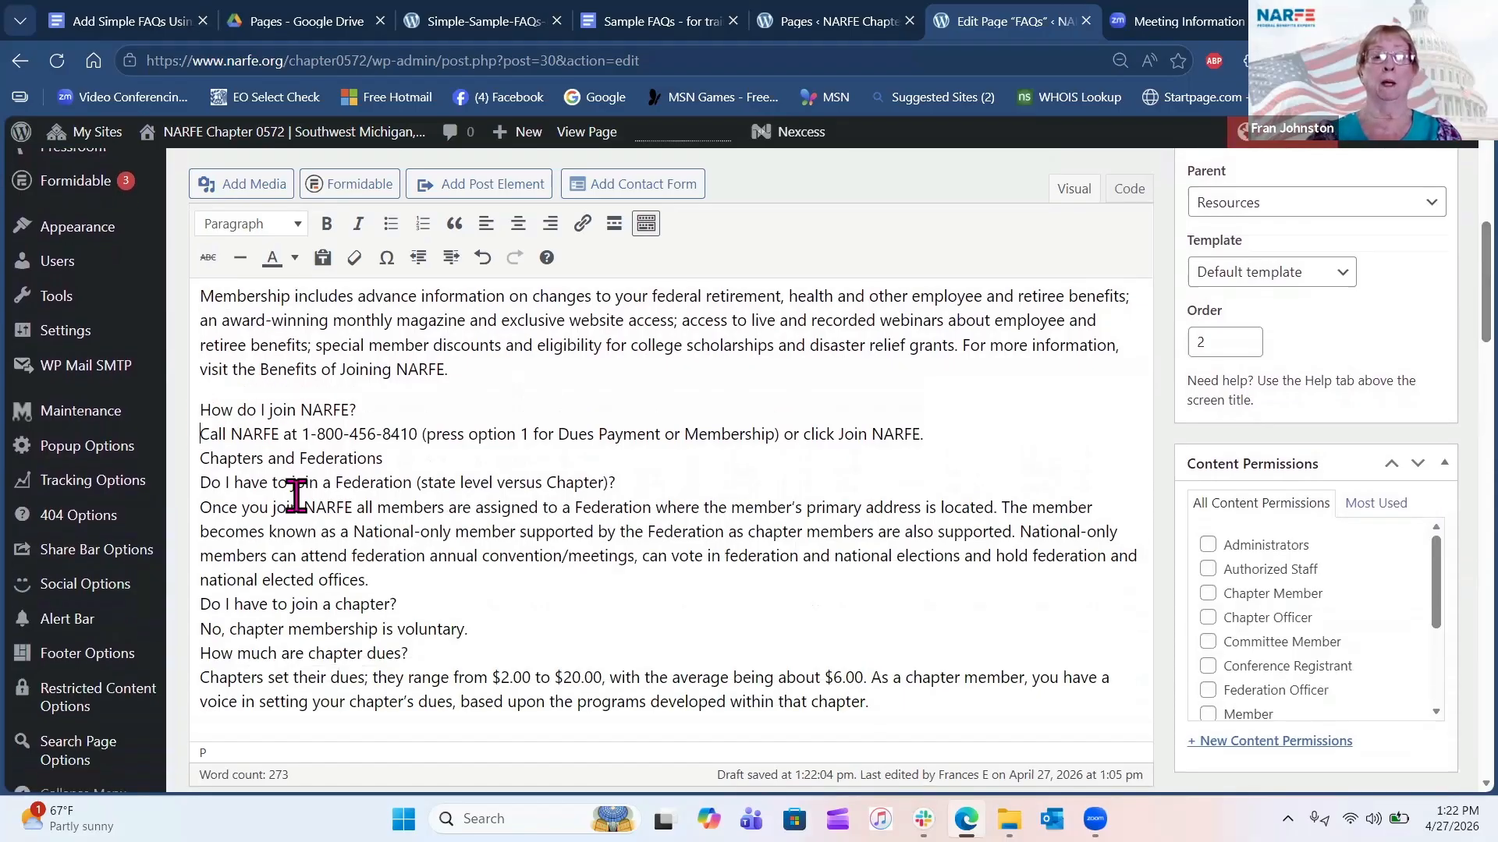
key("Return")
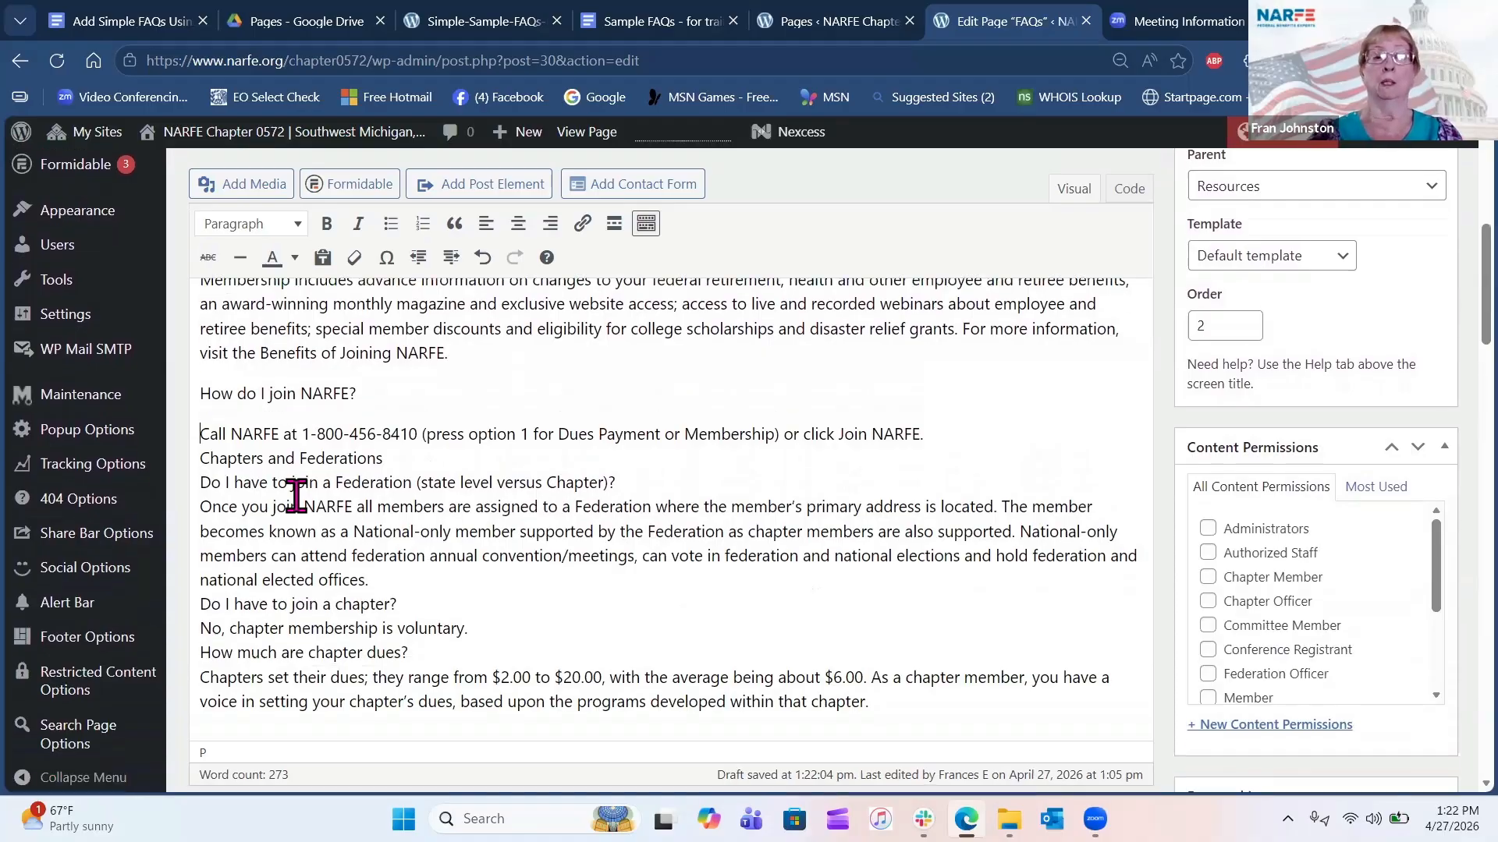
Put the "Chapters and Federations" line, the question about joining a Federation and its answer into separate paragraphs.
left_click_drag(201, 460, 384, 462)
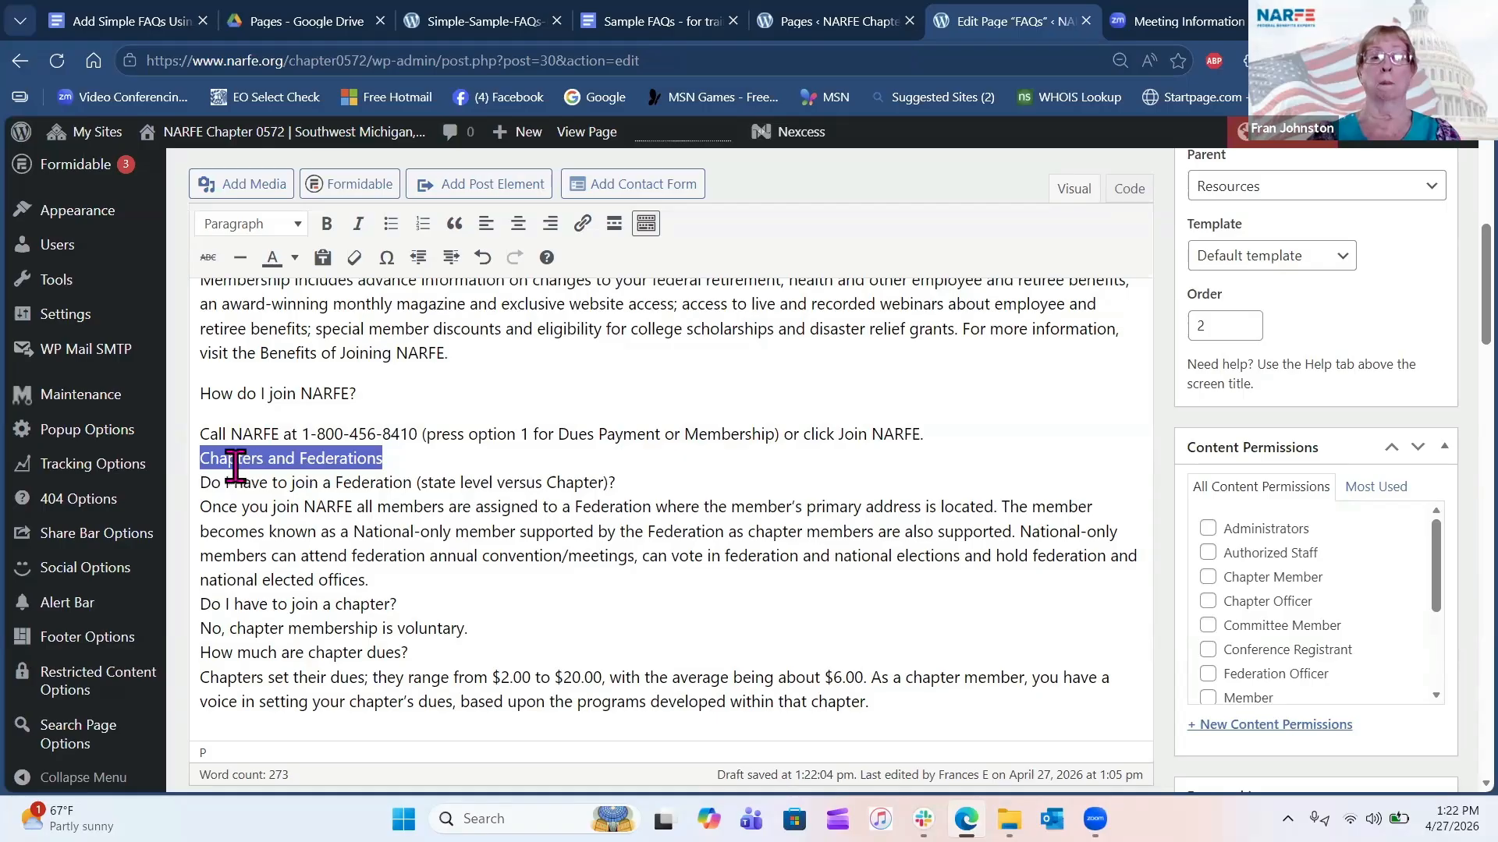
left_click(204, 460)
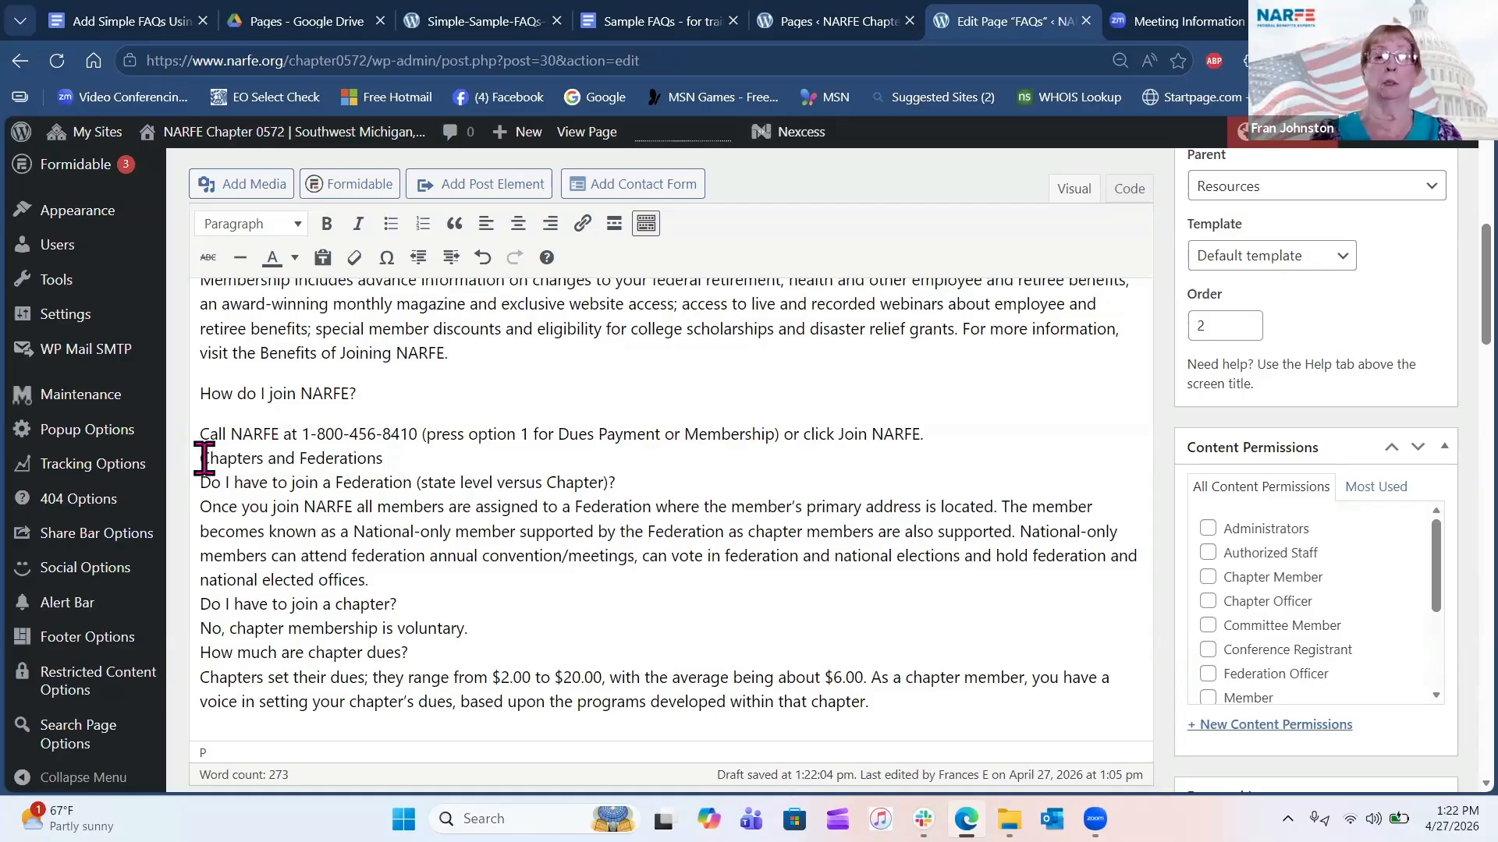
key("Return")
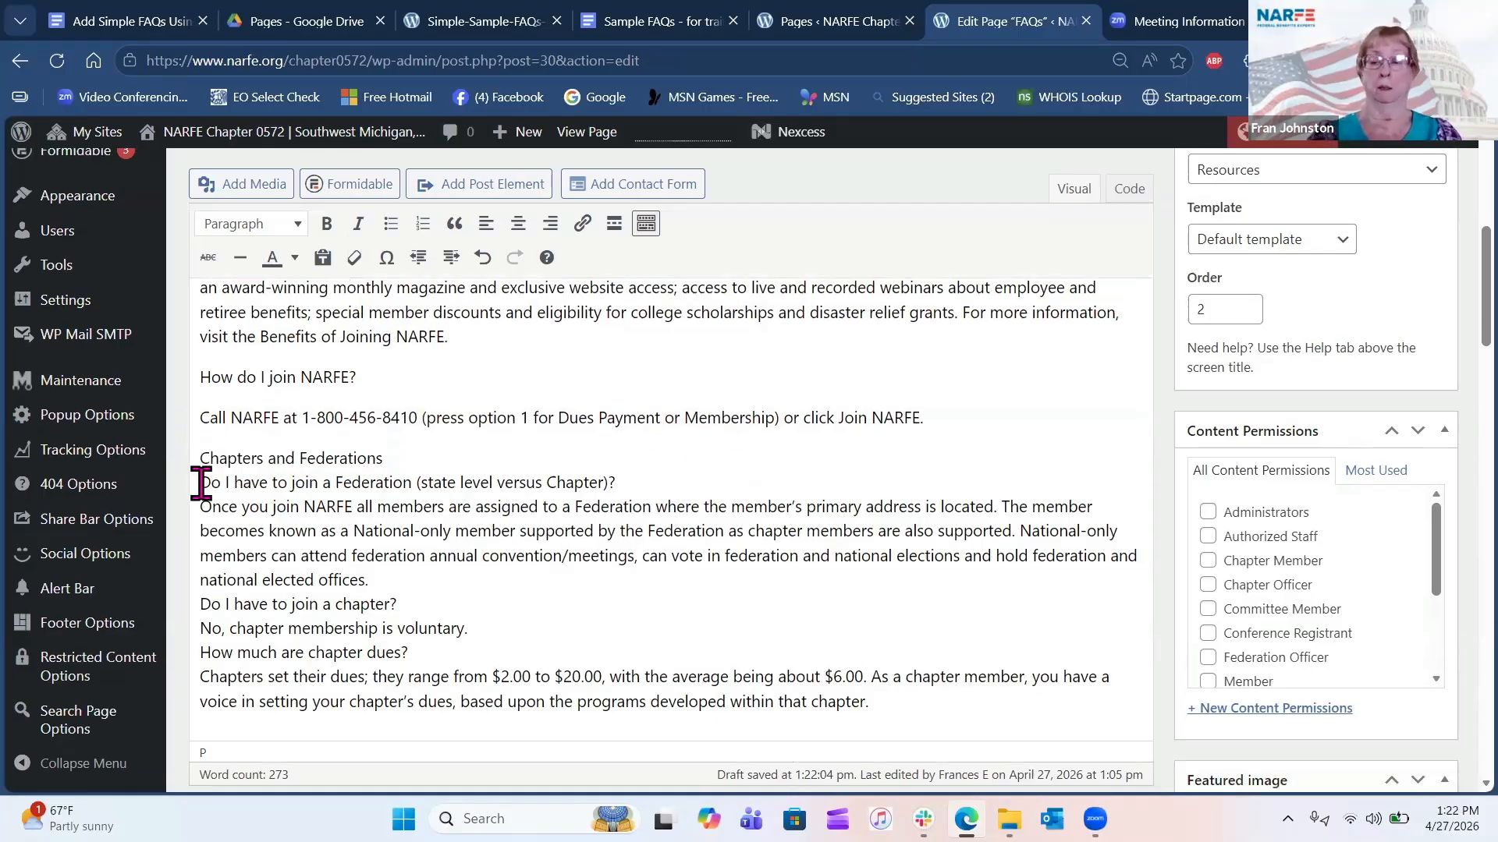
left_click(202, 484)
key("Return")
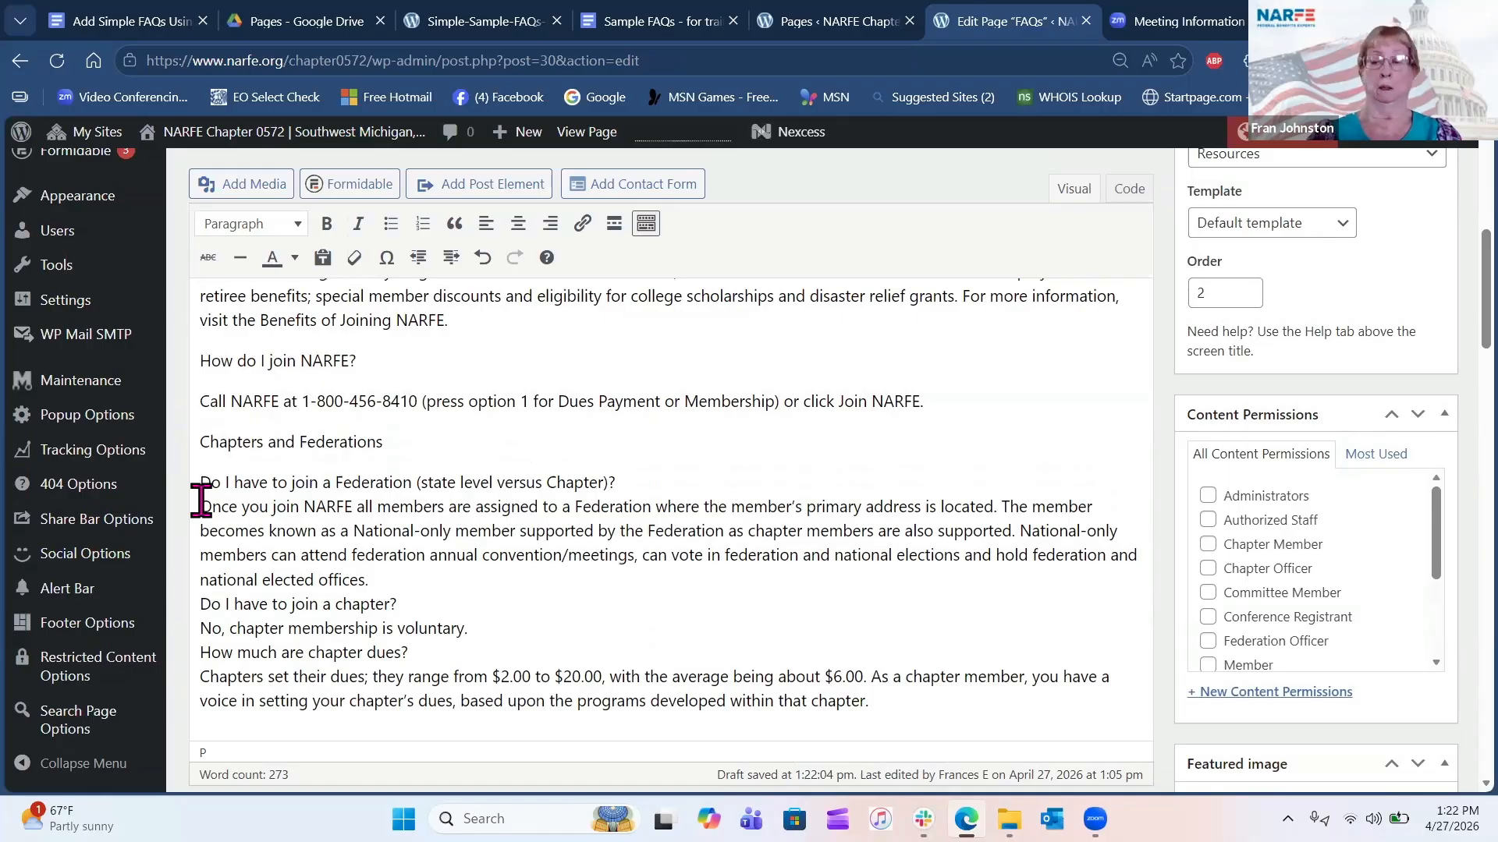
left_click(201, 500)
key("Return")
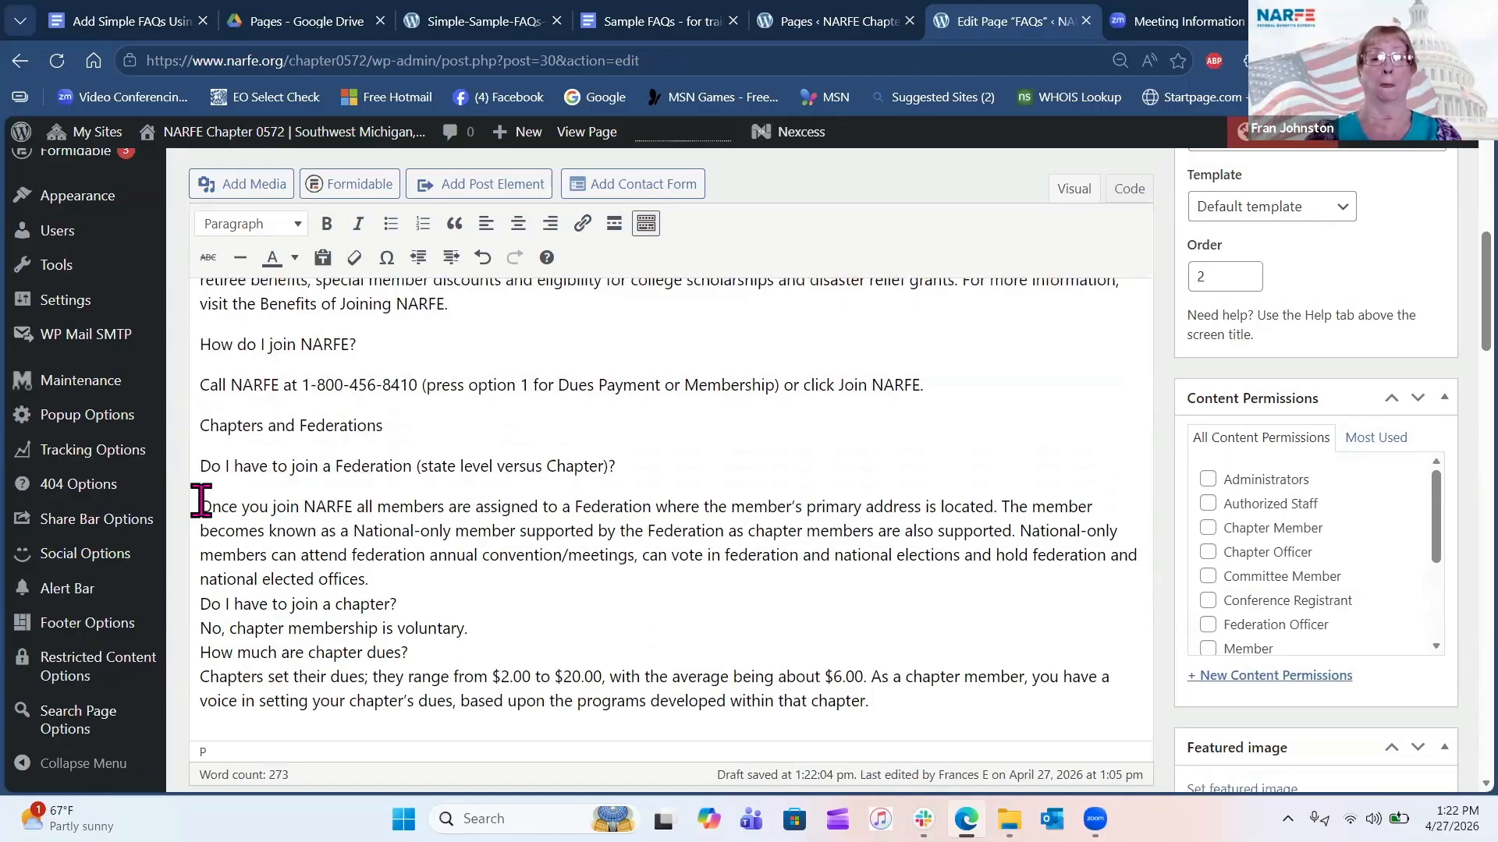
Put the questions "Do I have to join a chapter?" and "How much are chapter dues?" and their answers into separate paragraphs.
left_click(202, 601)
key("Return")
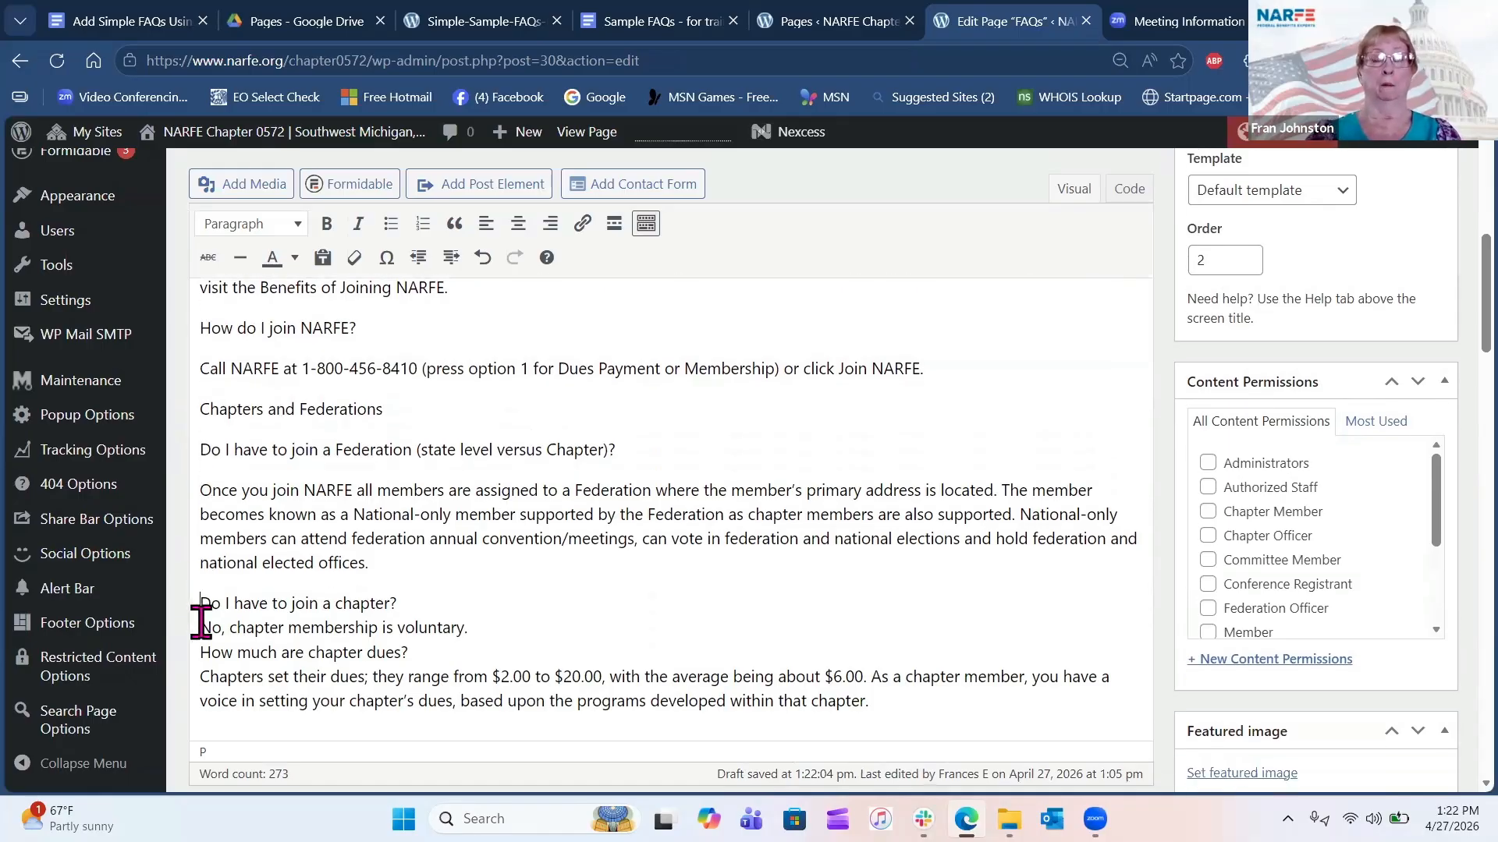
left_click(201, 624)
key("Return")
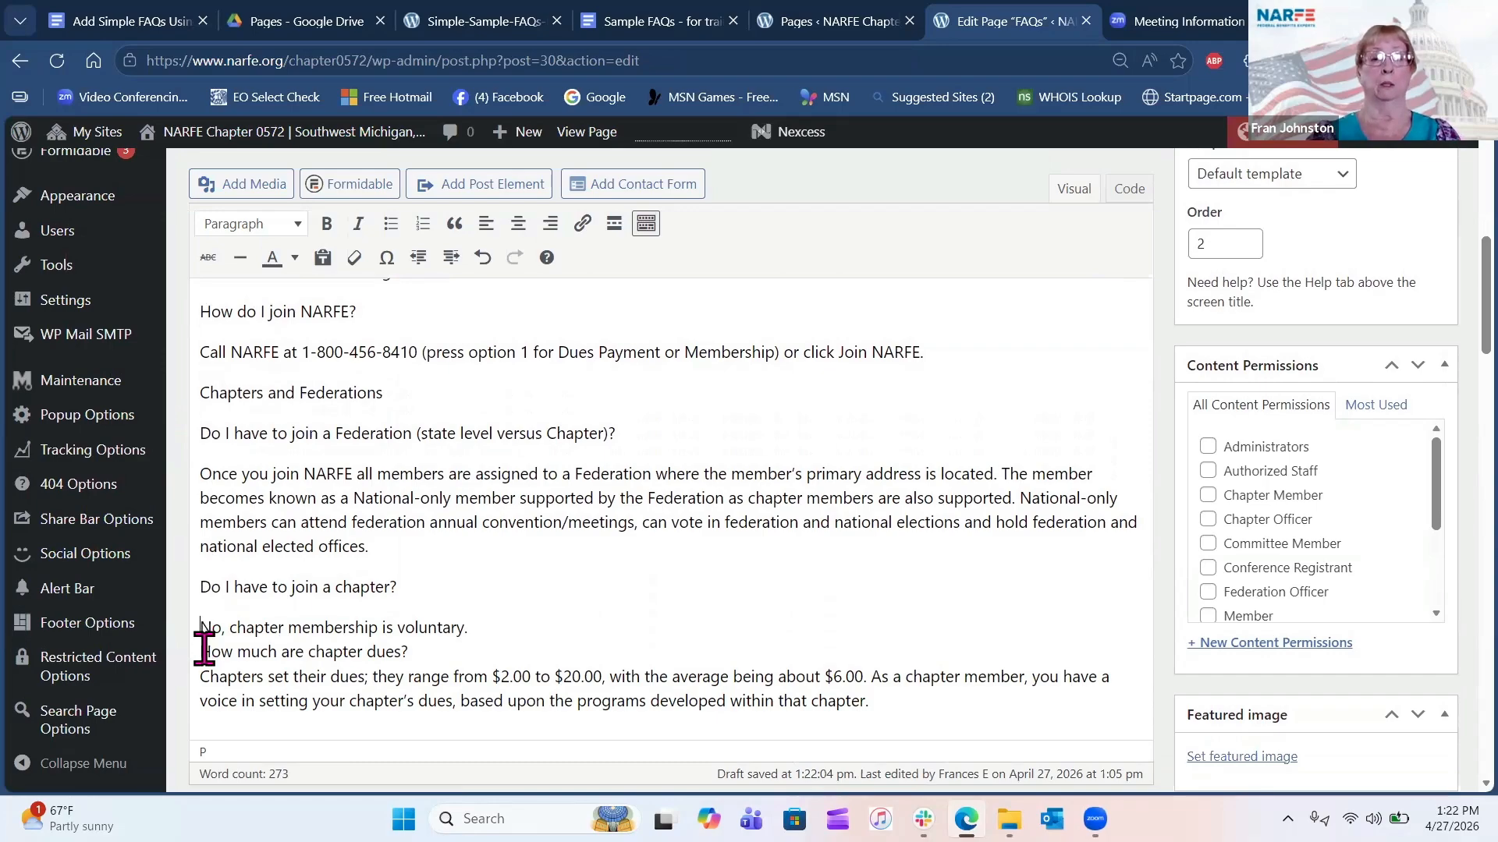
left_click(203, 649)
key("Return")
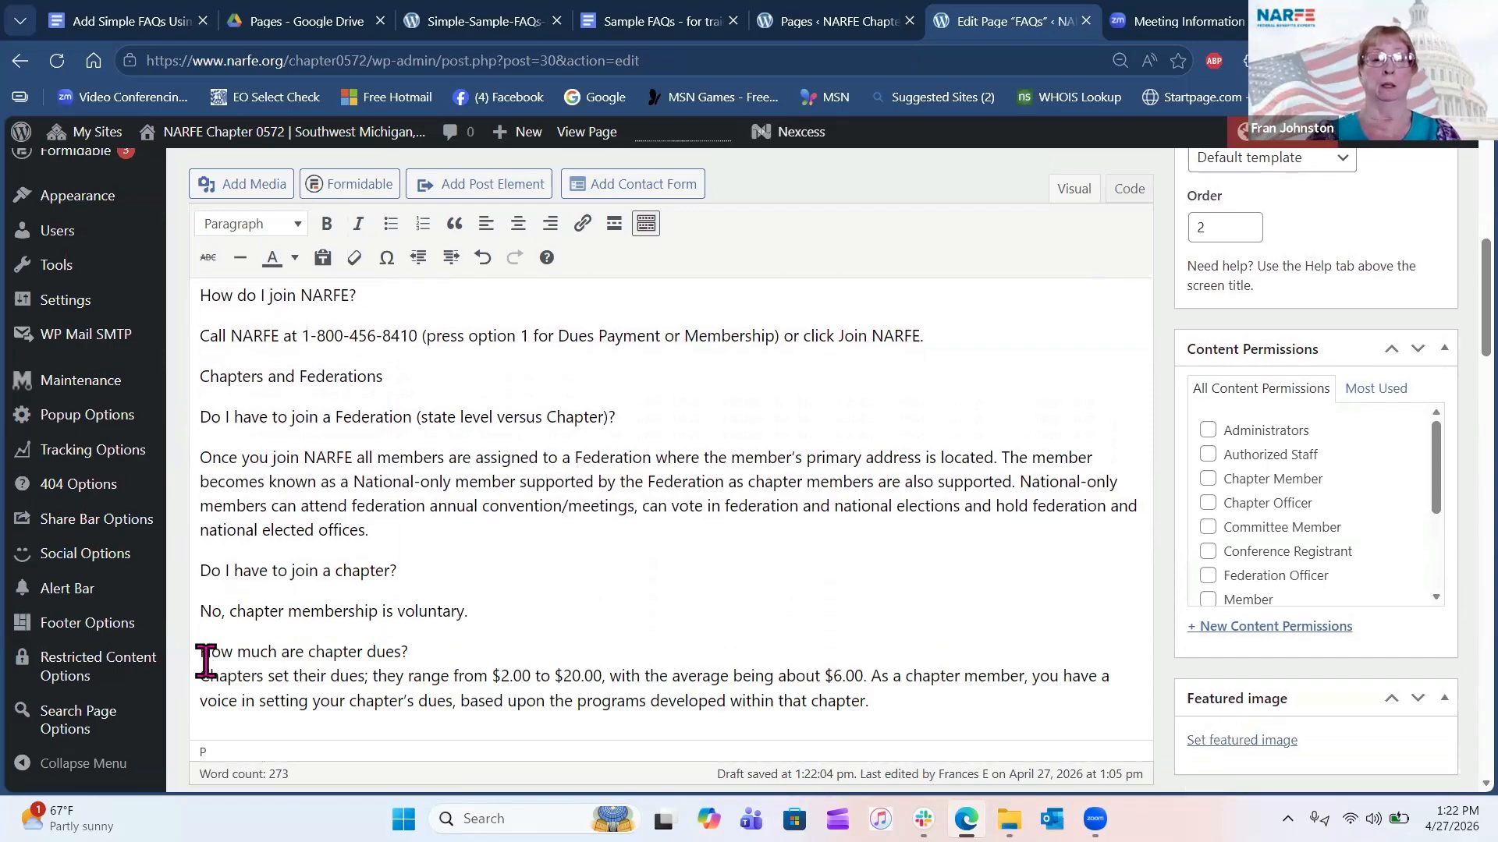
left_click(202, 675)
key("Return")
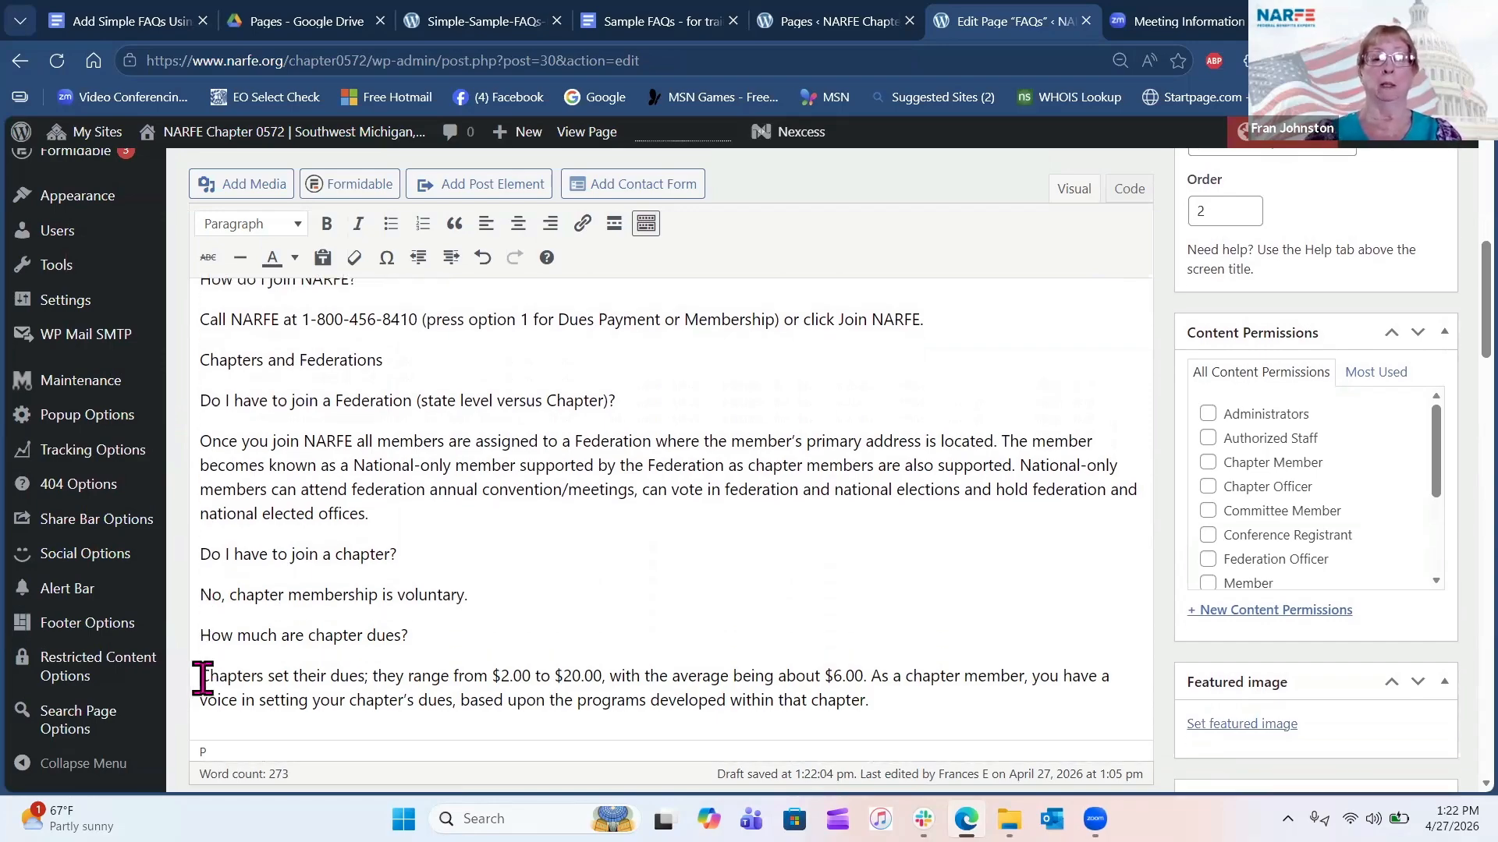
Format the separated "General NARFE Questions" paragraph as Heading 3 and deselect it.
scroll(664, 520, "up", 7)
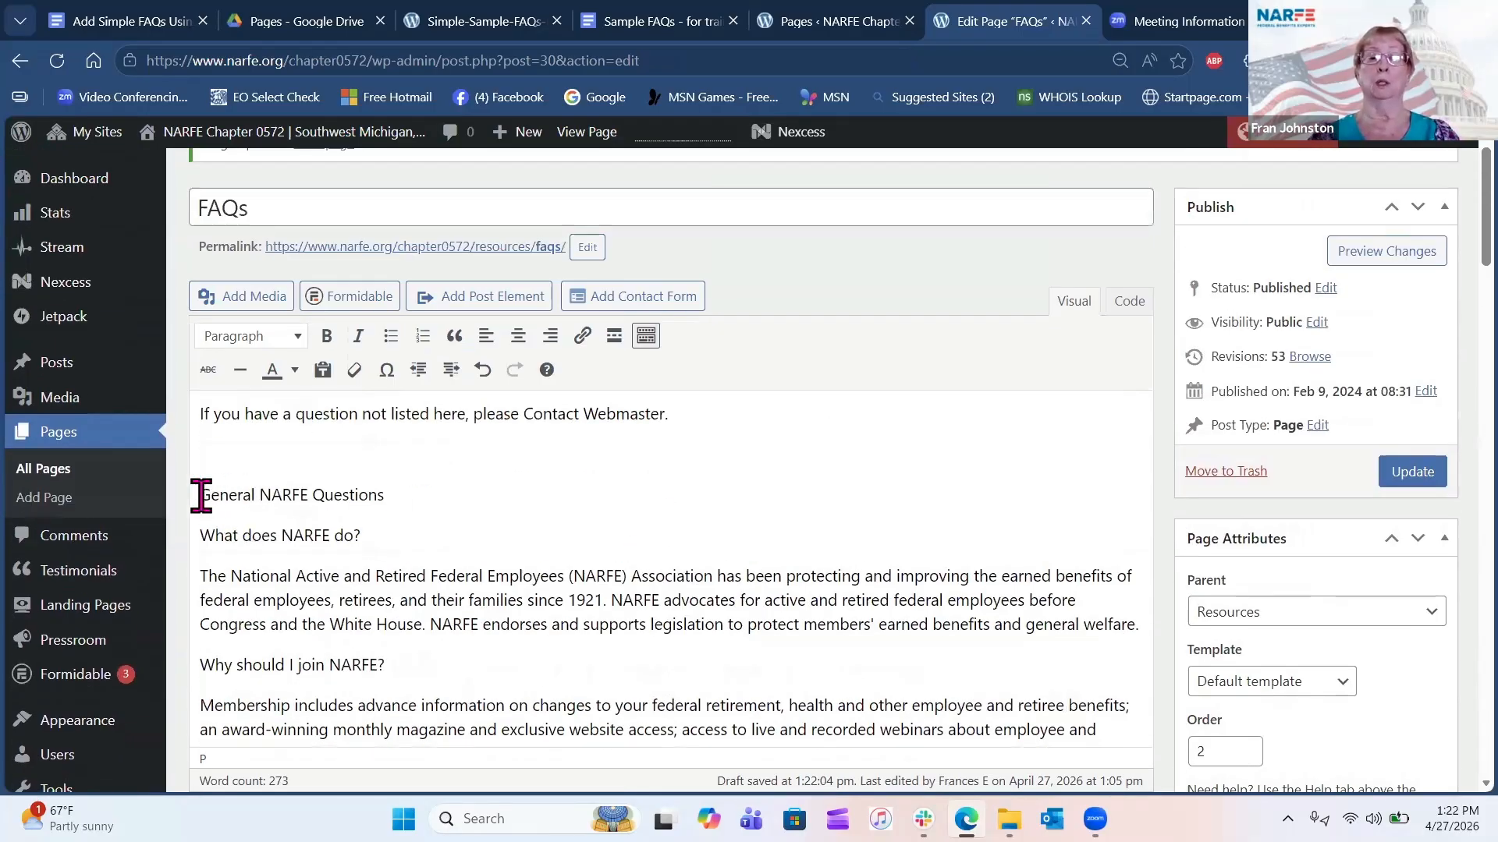
left_click_drag(201, 496, 416, 491)
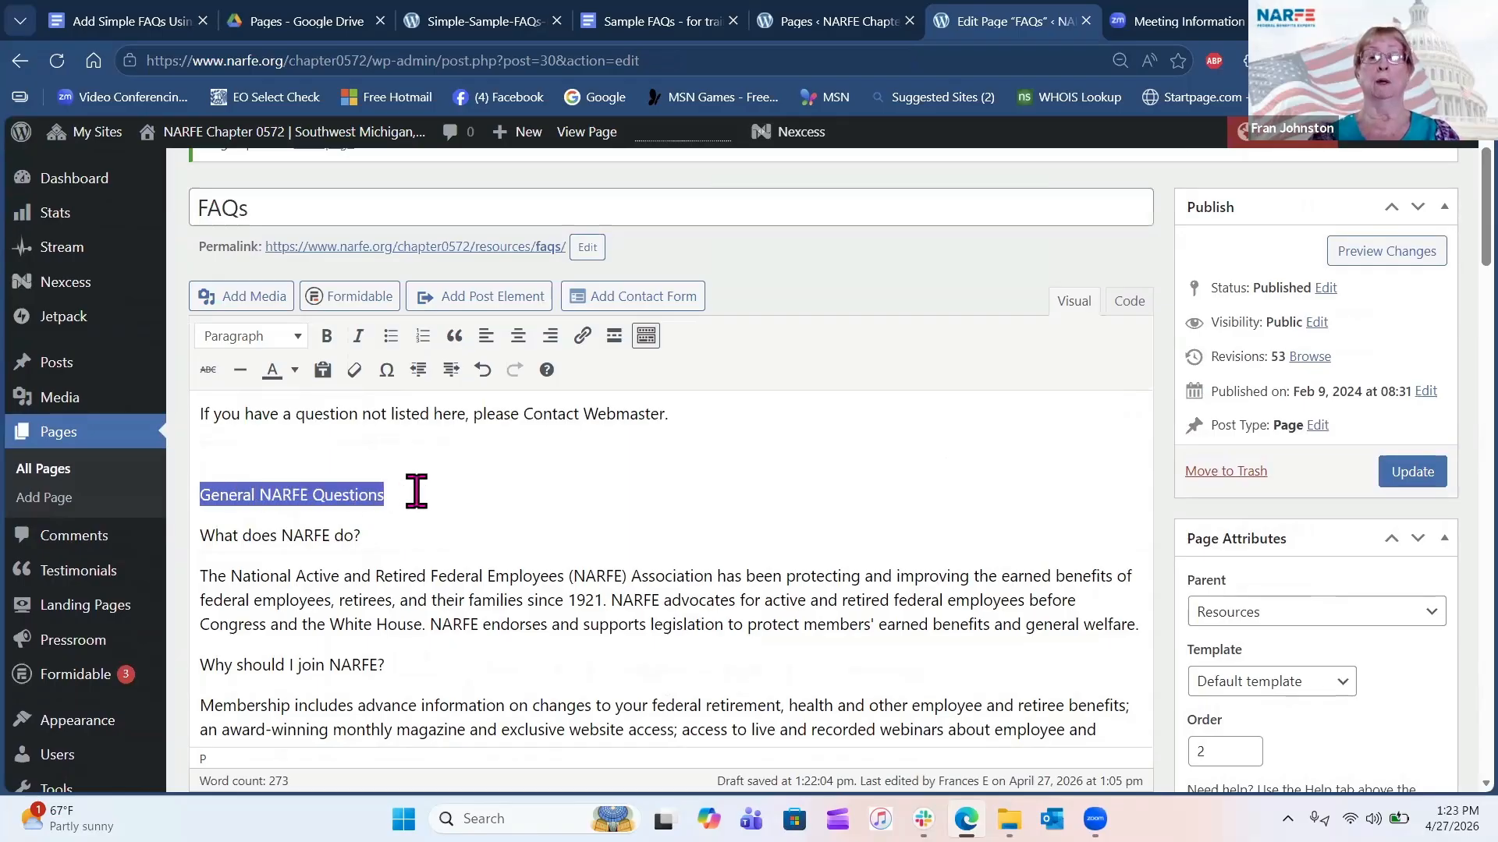
left_click(299, 343)
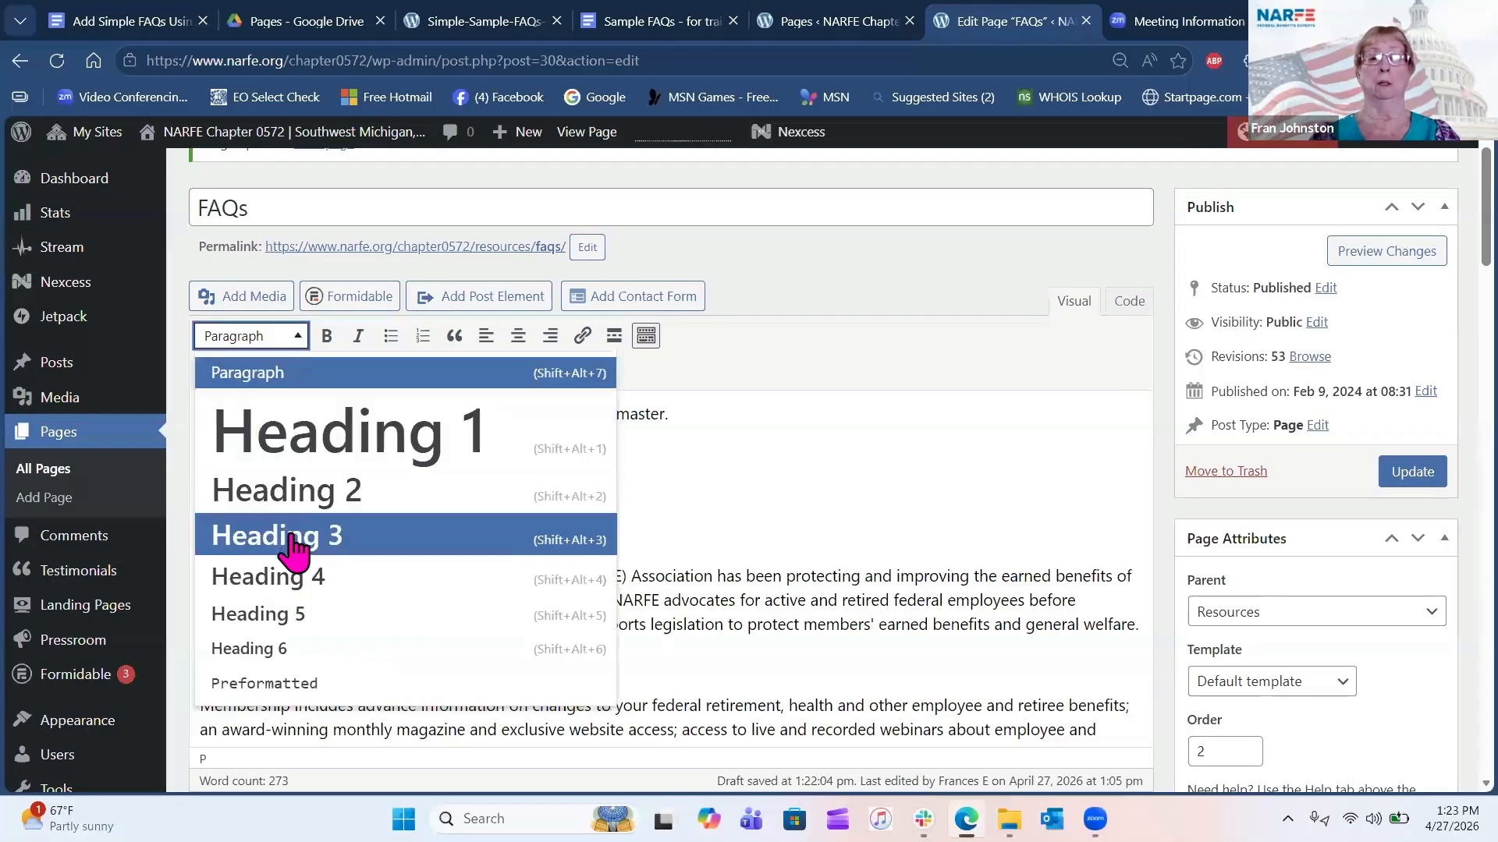
left_click(294, 538)
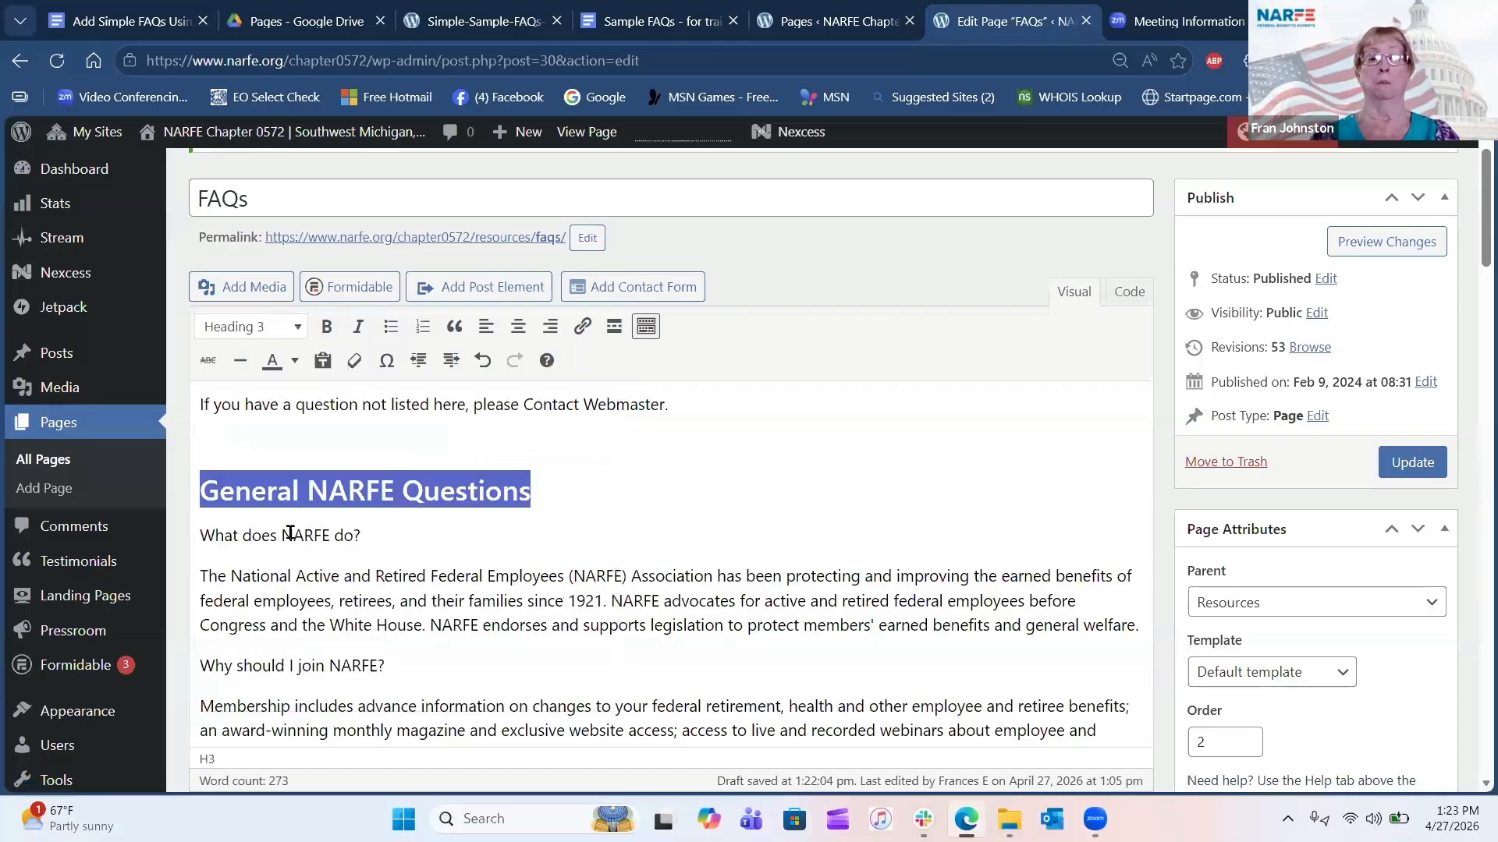
left_click(382, 574)
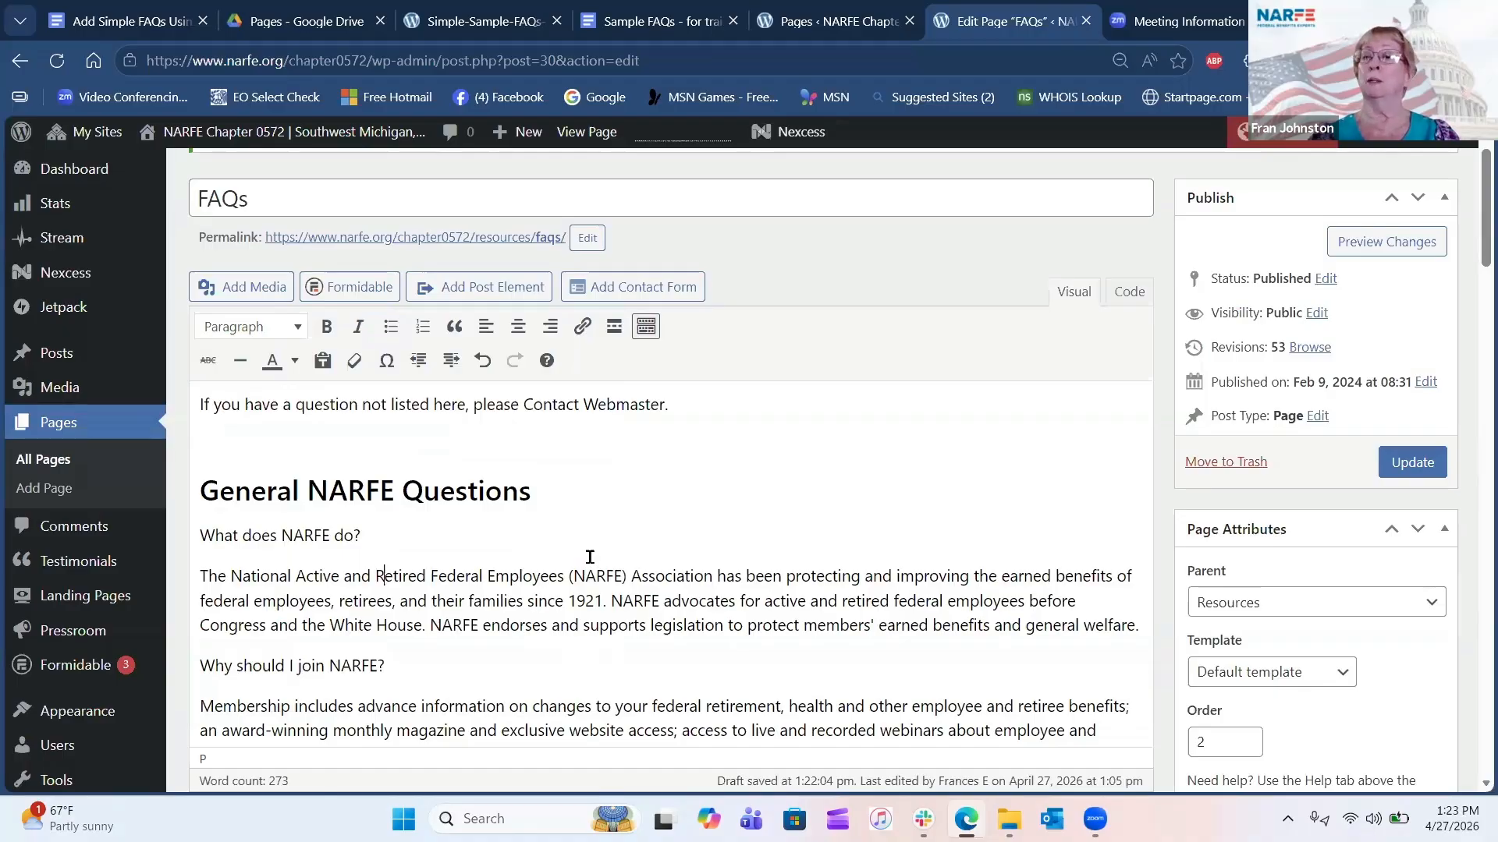
Format the question "What does NARFE do?" as Heading 4.
left_click(205, 535)
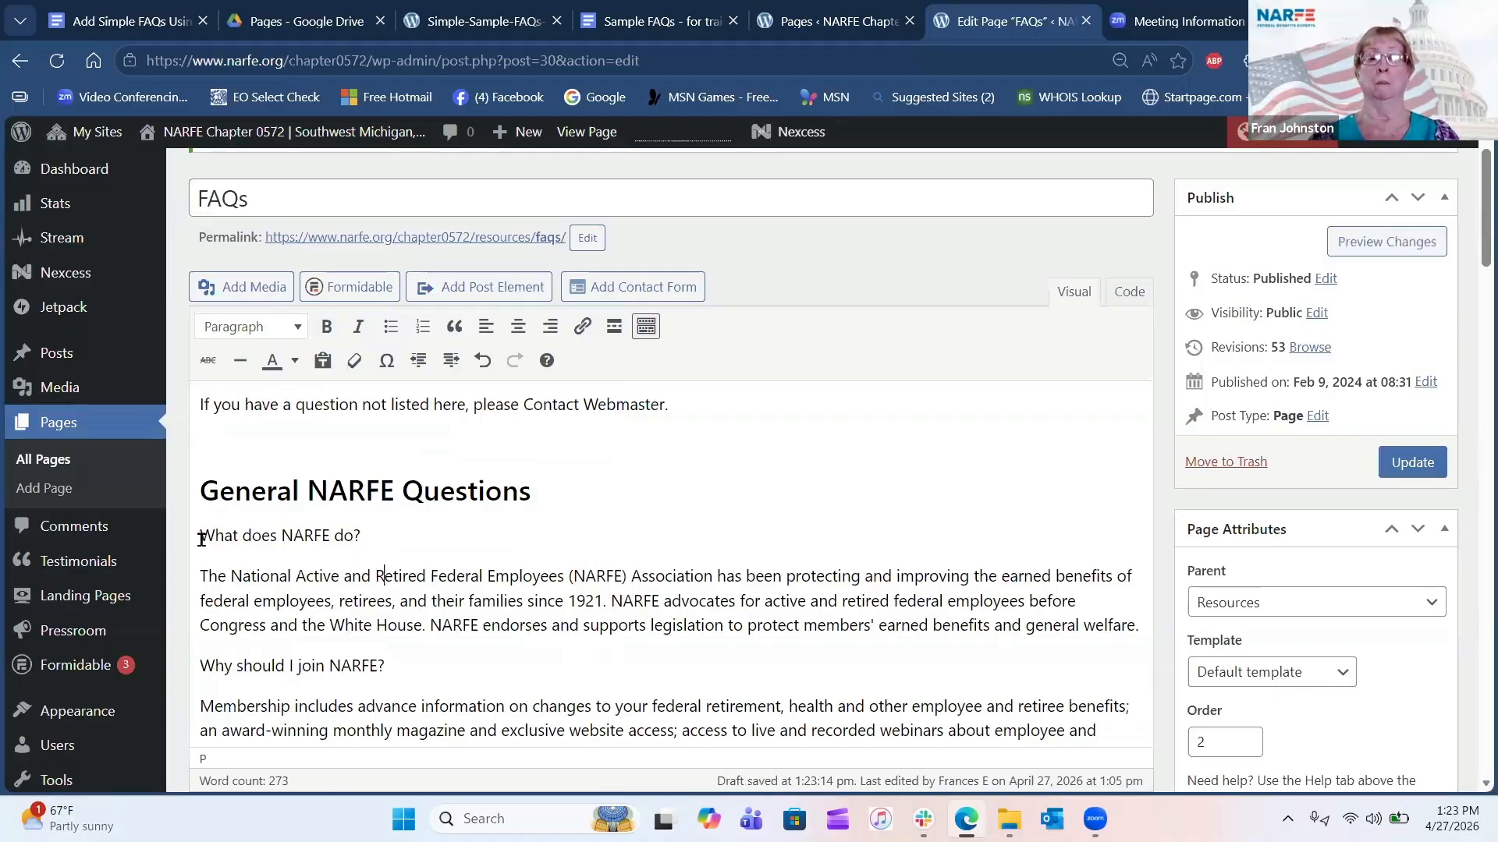
left_click_drag(201, 535, 378, 534)
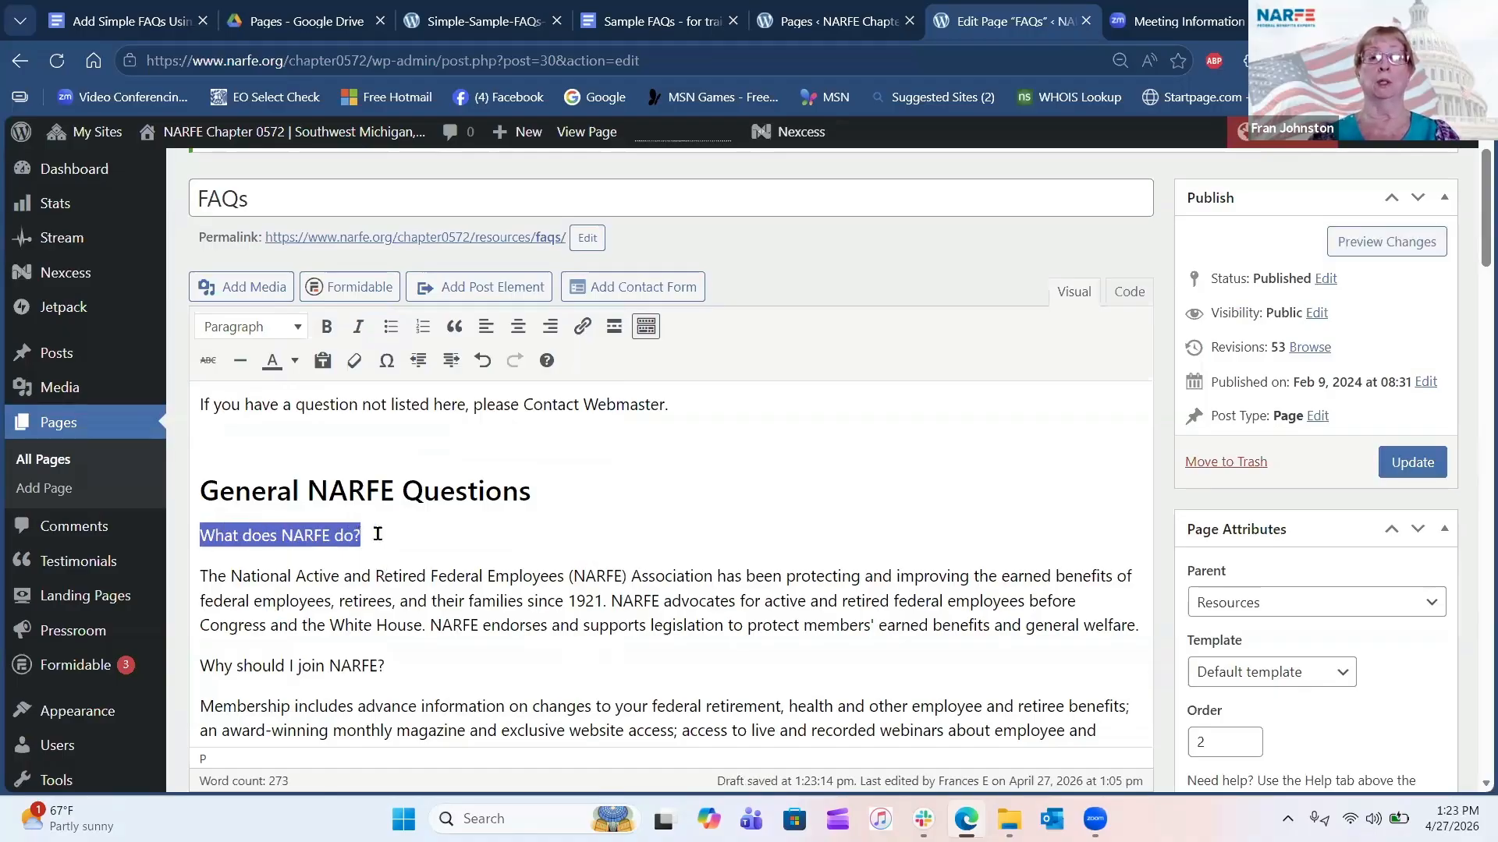
left_click(297, 341)
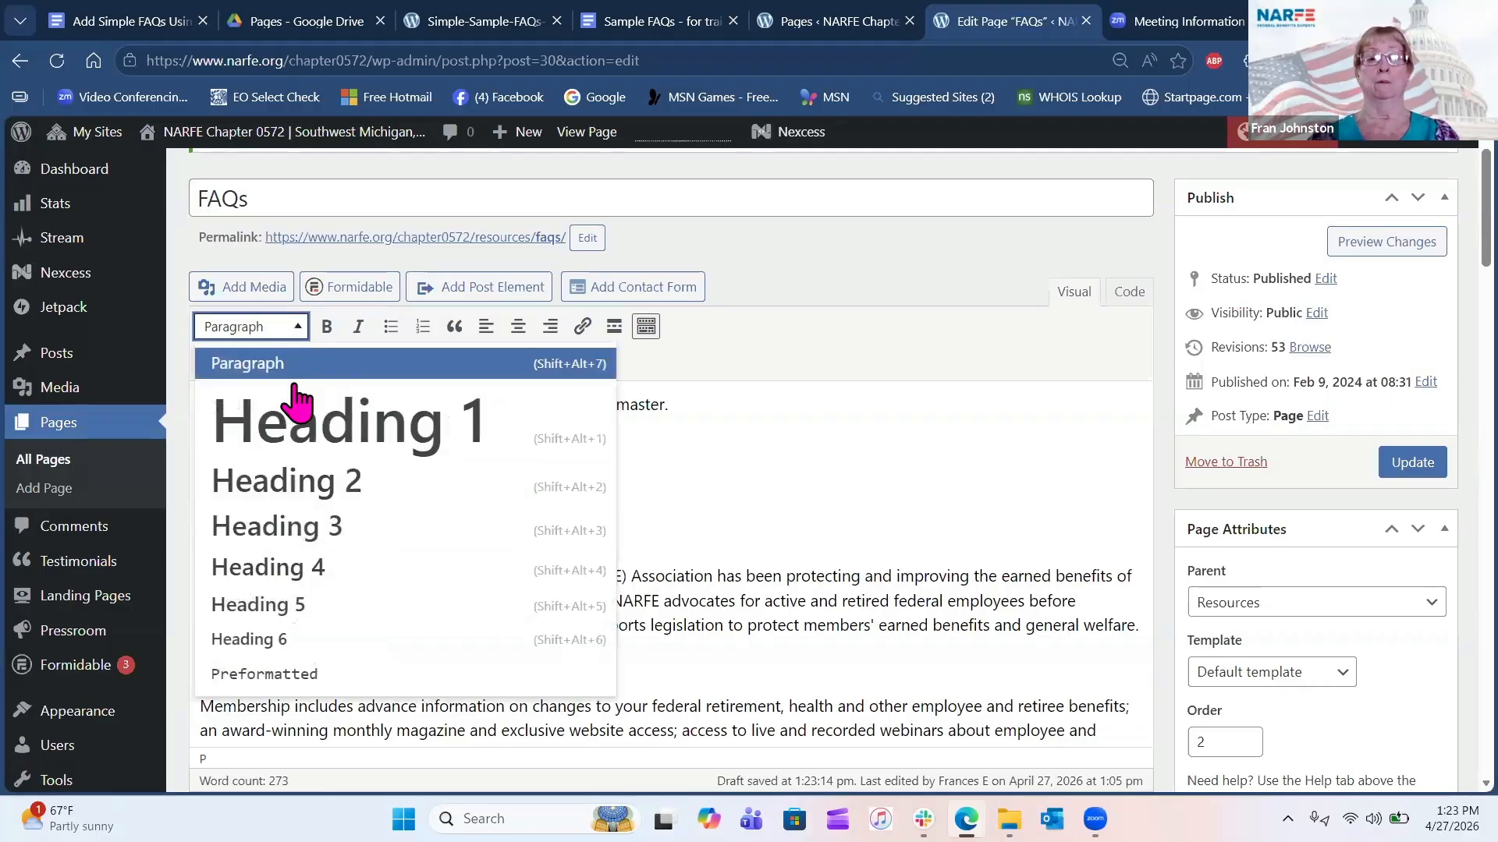
left_click(292, 560)
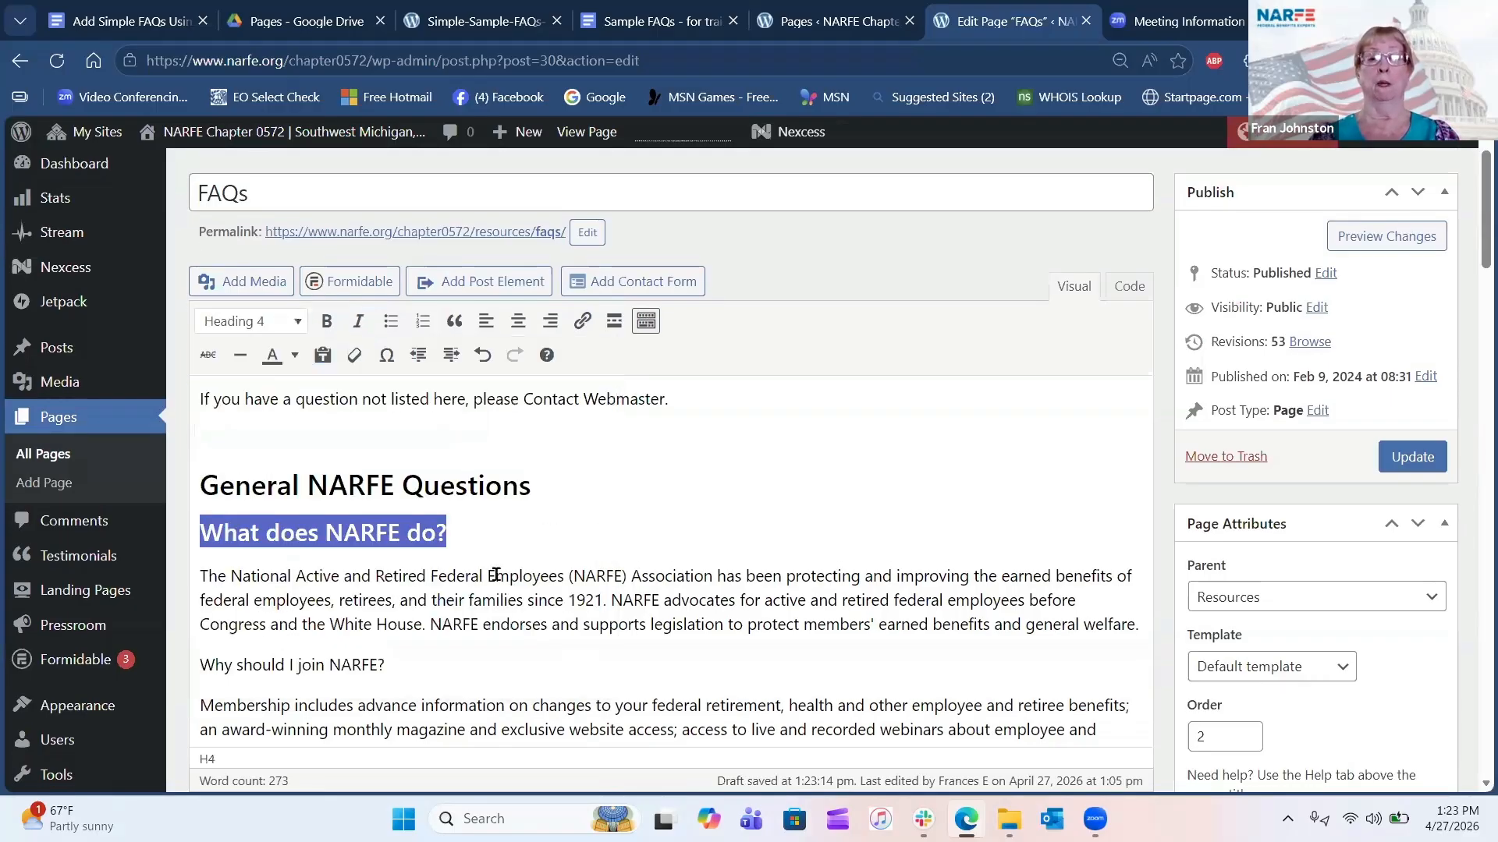
Format the questions "Why should I join NARFE?" and "How do I join NARFE?" as Heading 4.
scroll(496, 575, "down", 3)
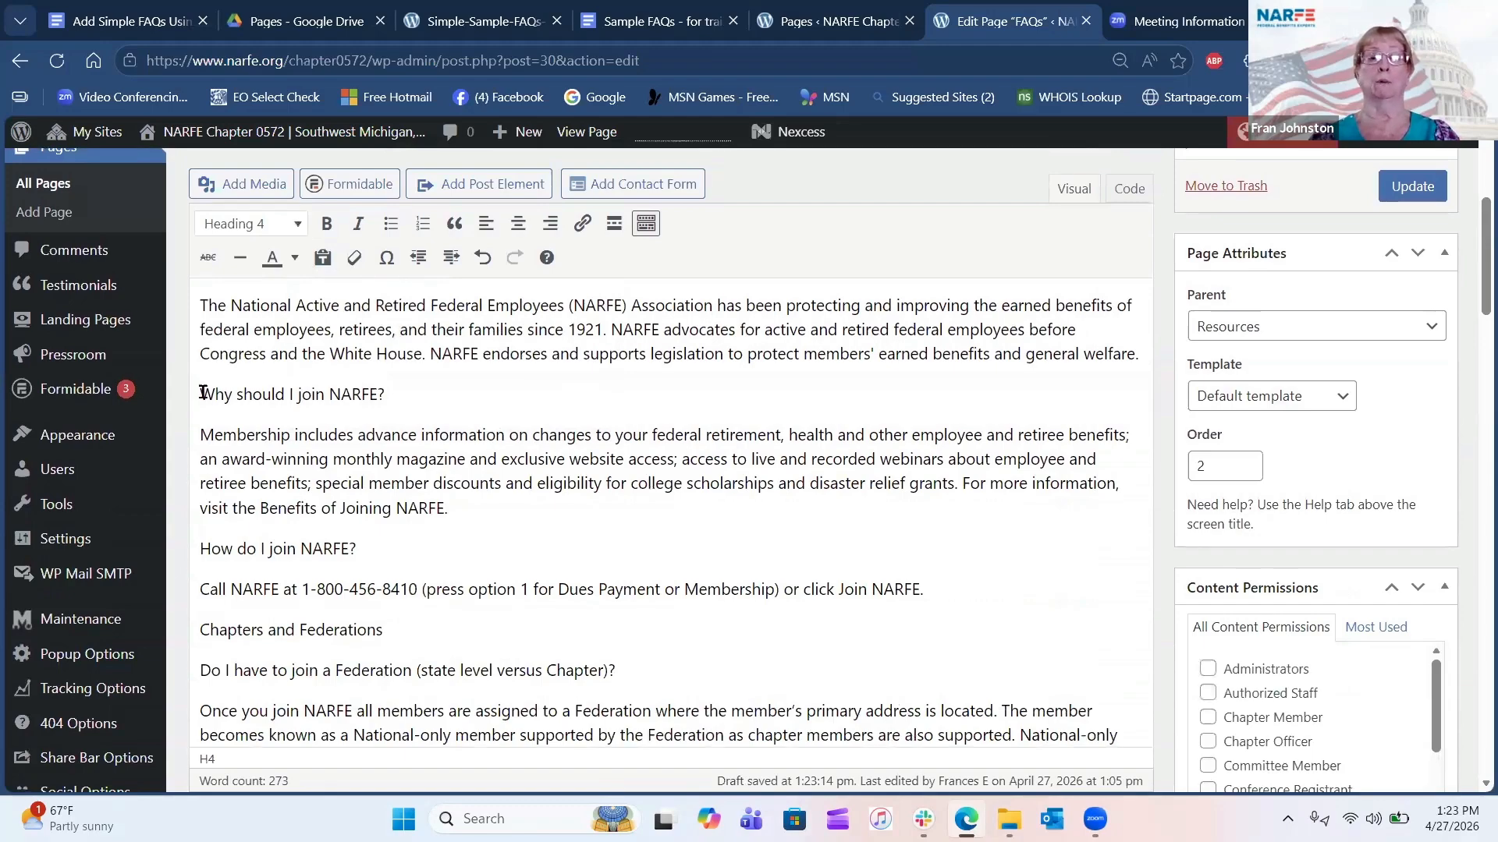
left_click_drag(202, 392, 387, 391)
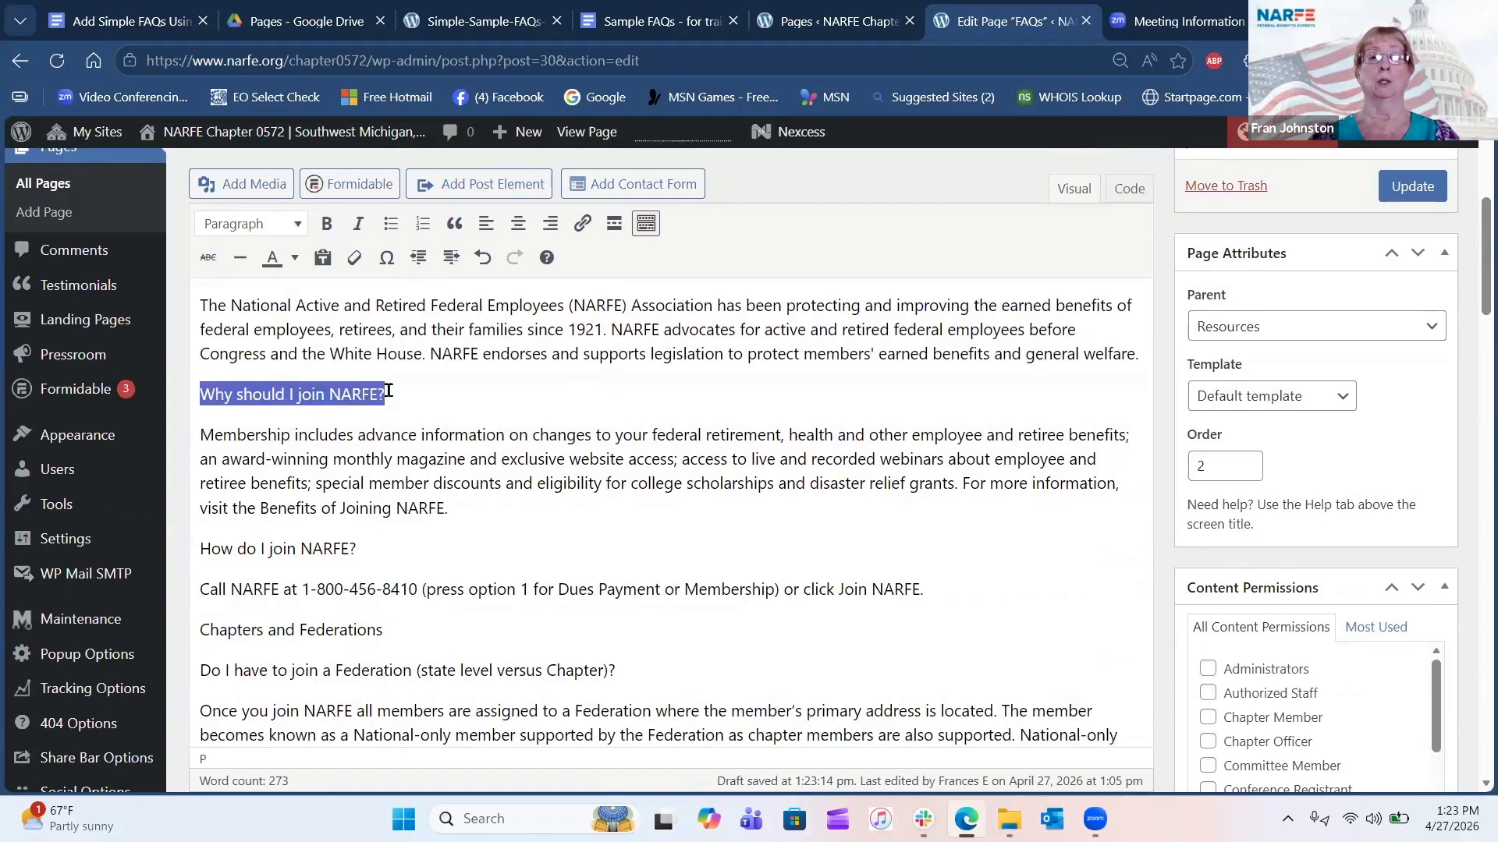
left_click(297, 224)
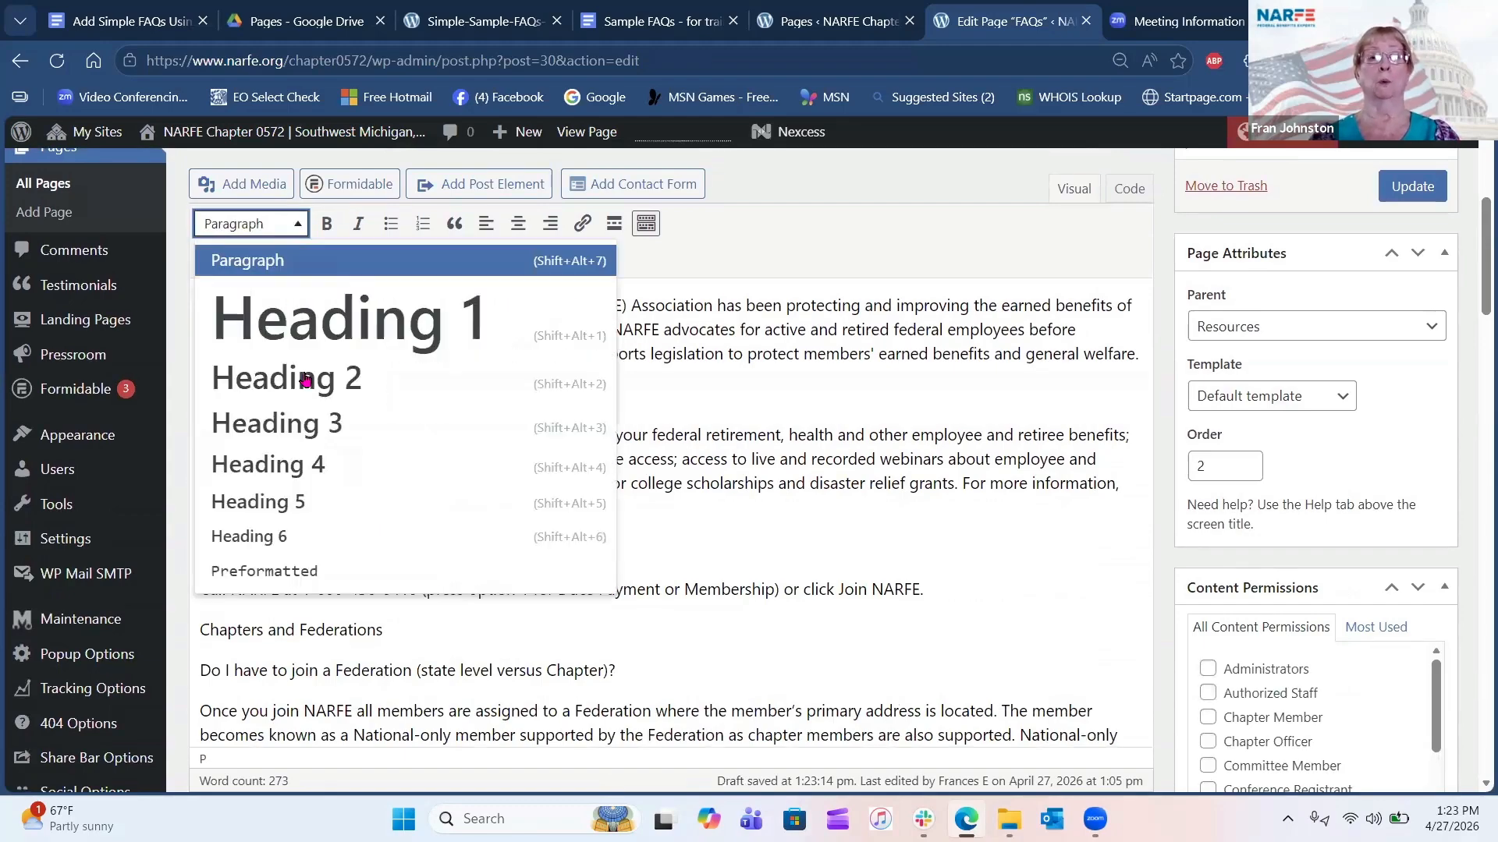
left_click(297, 466)
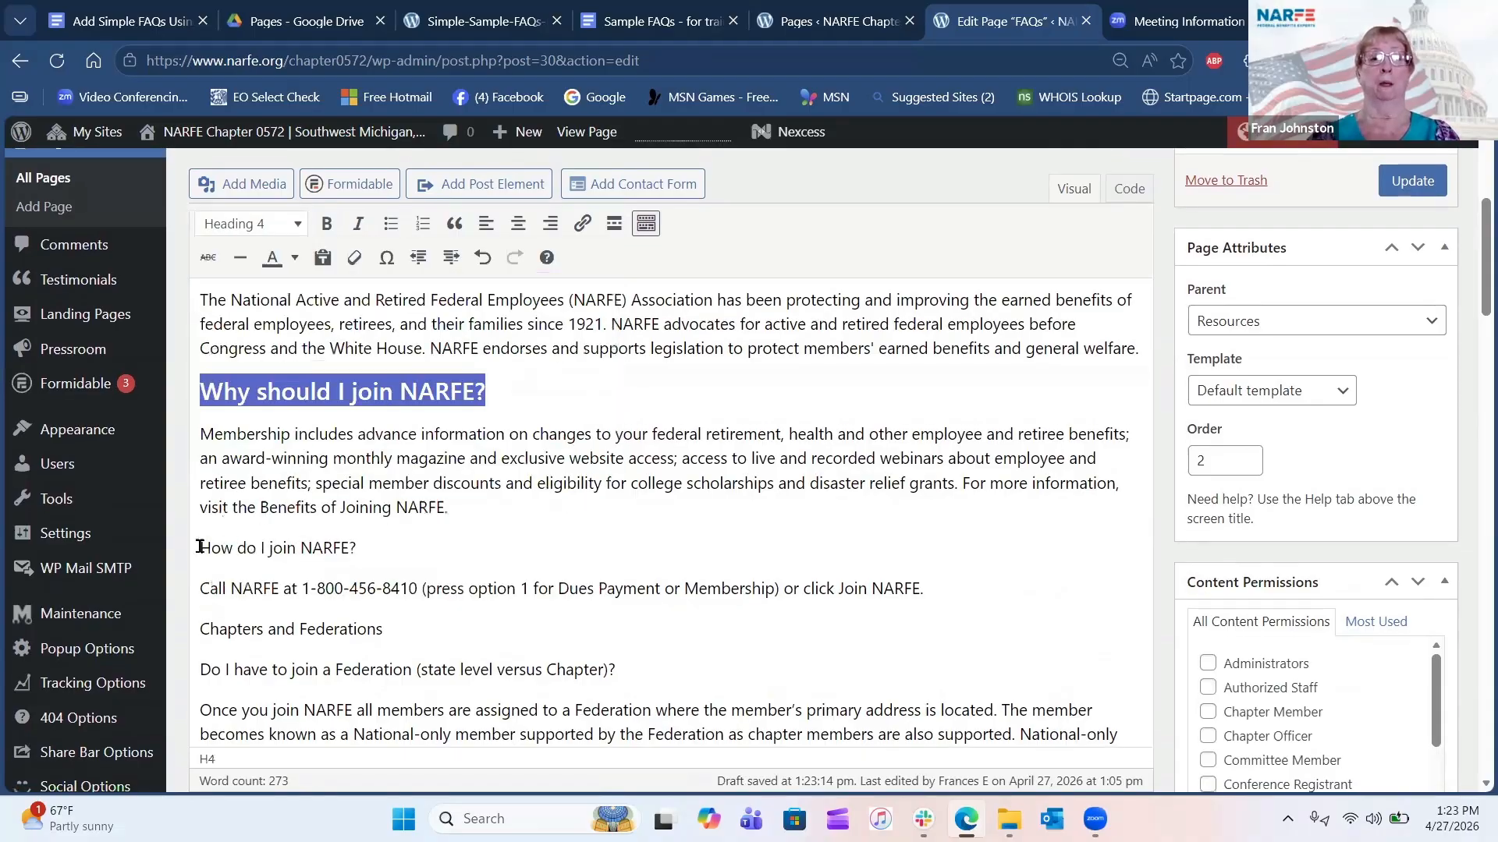
left_click_drag(201, 547, 357, 548)
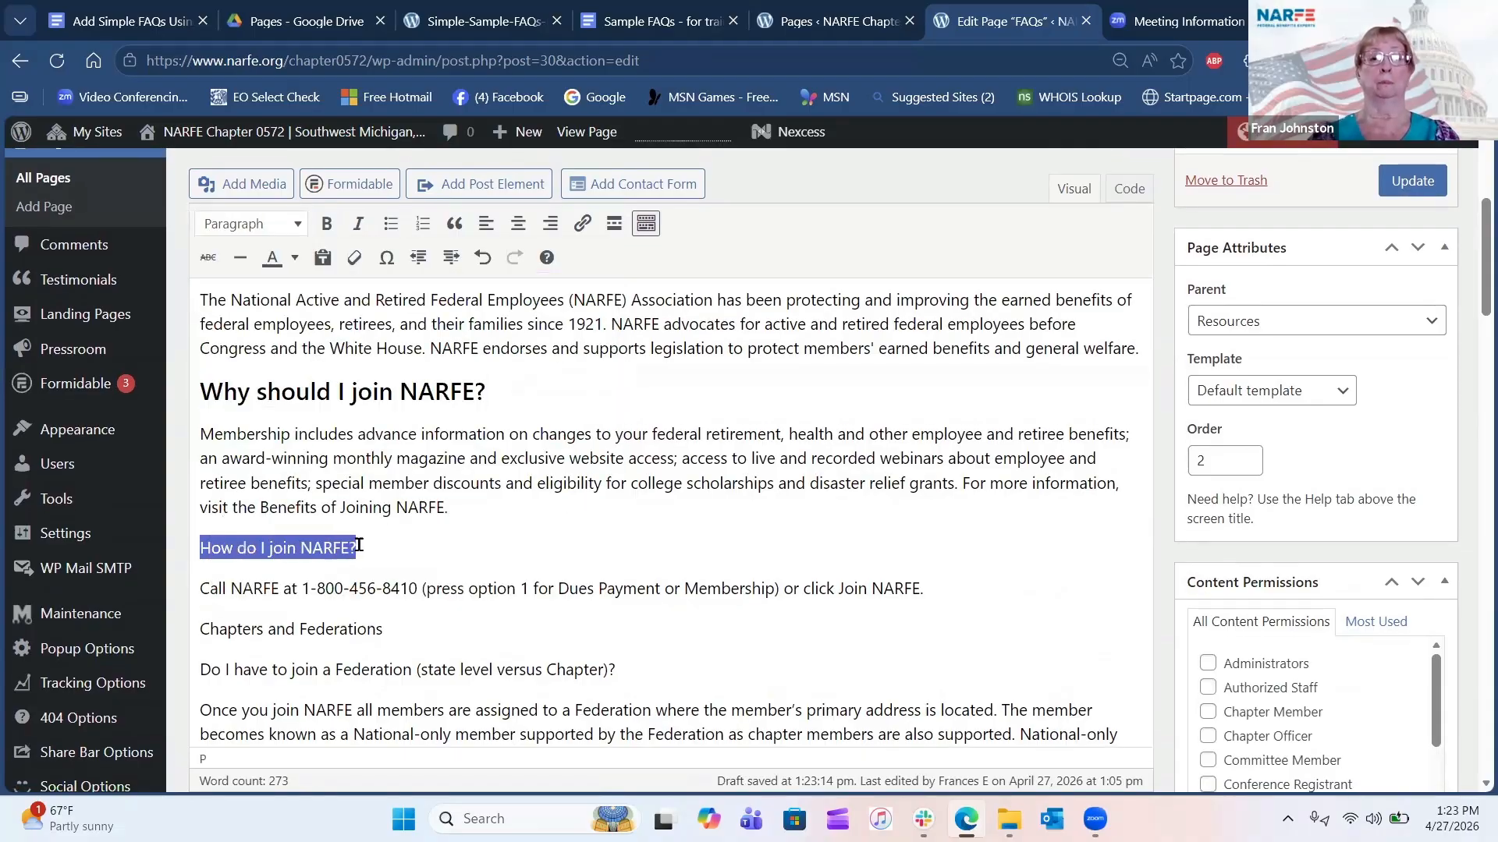
left_click(295, 225)
left_click(303, 469)
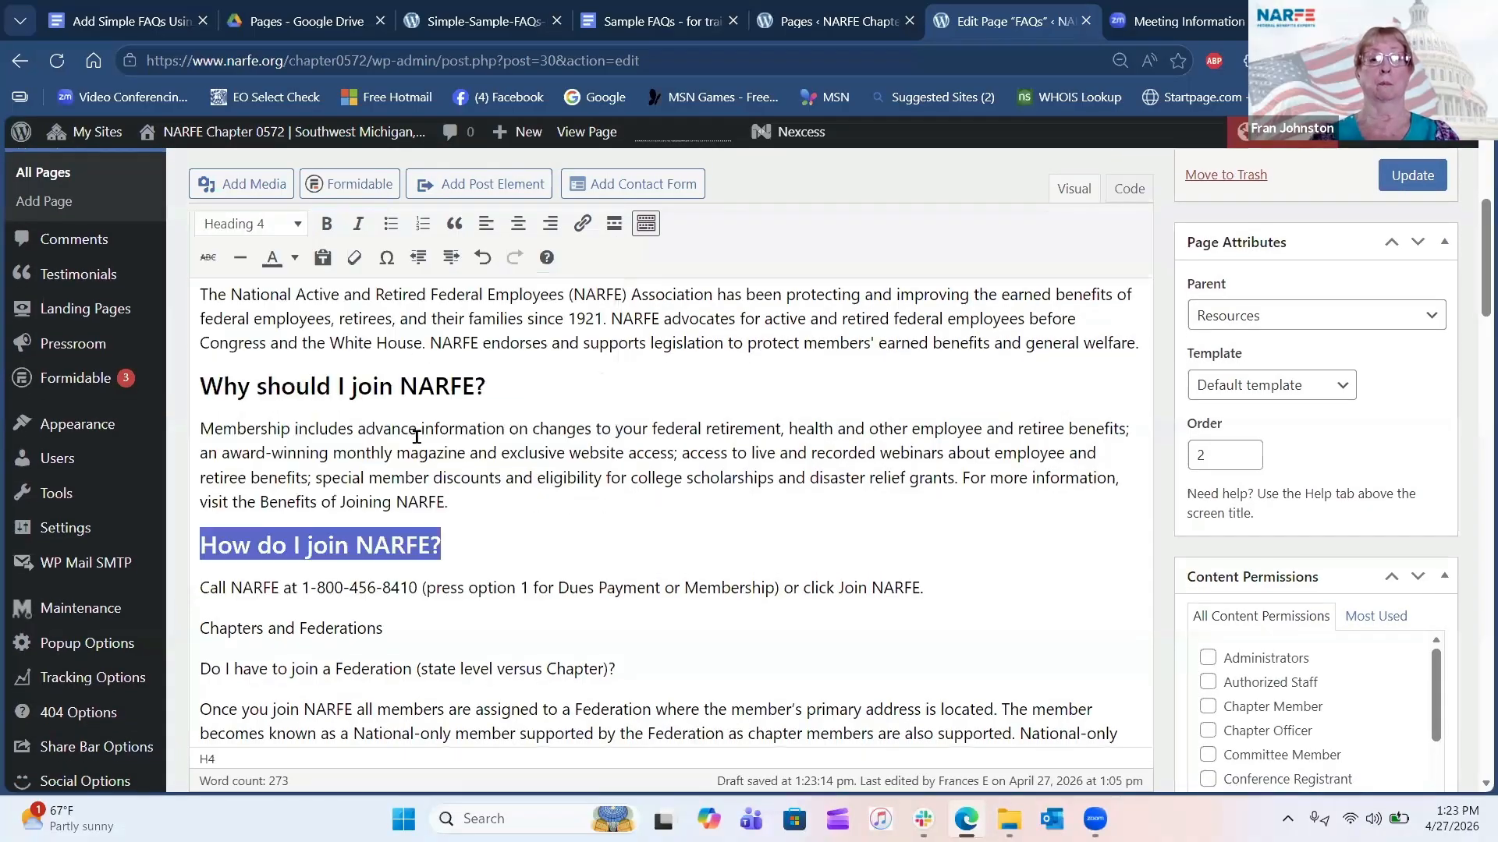
Format the "Chapters and Federations" line as Heading 3.
scroll(418, 437, "down", 3)
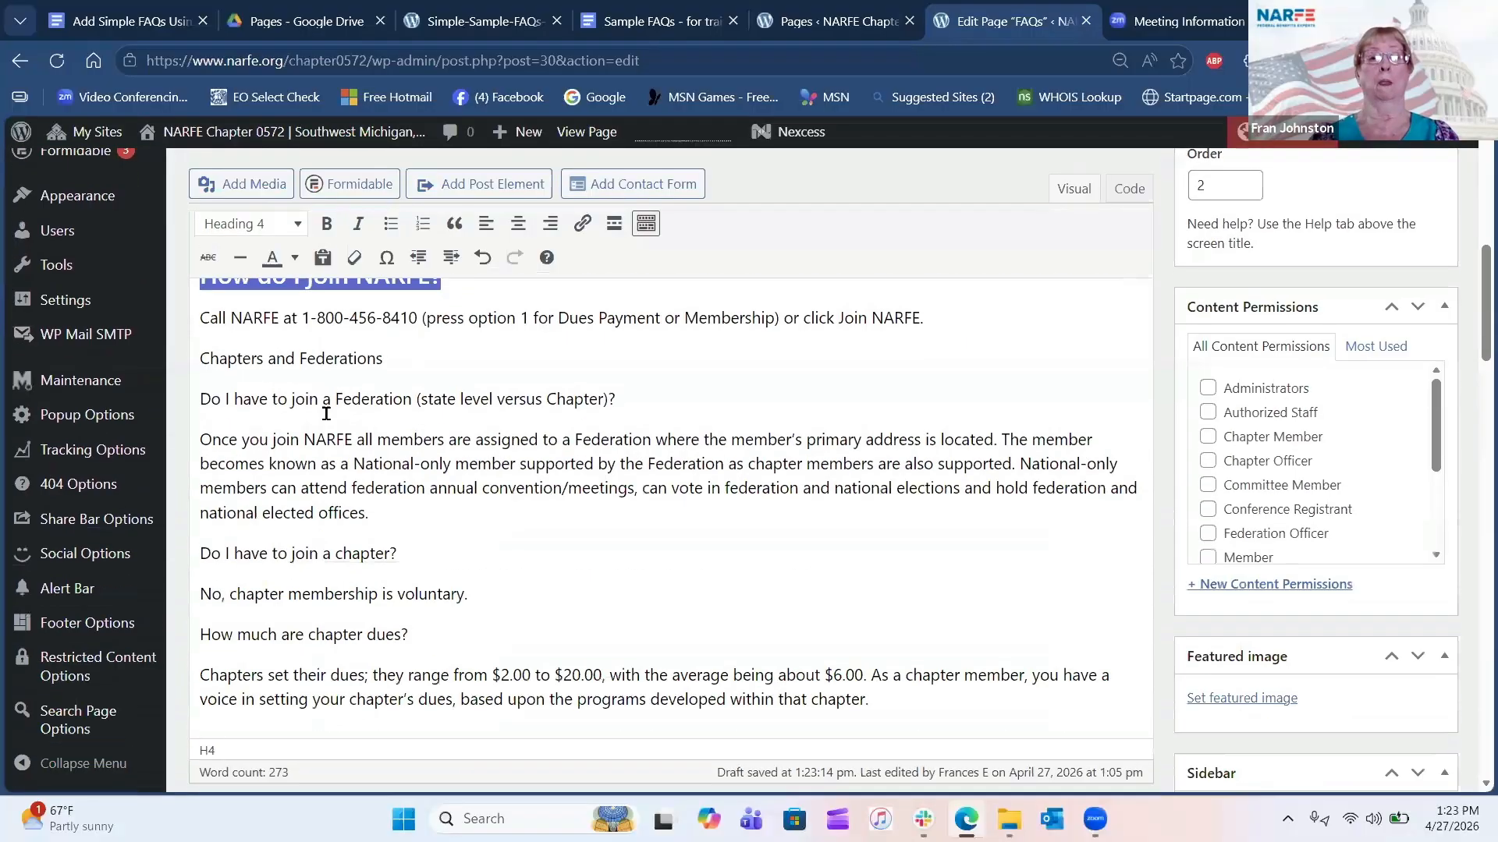
left_click(202, 359)
left_click_drag(395, 355, 397, 355)
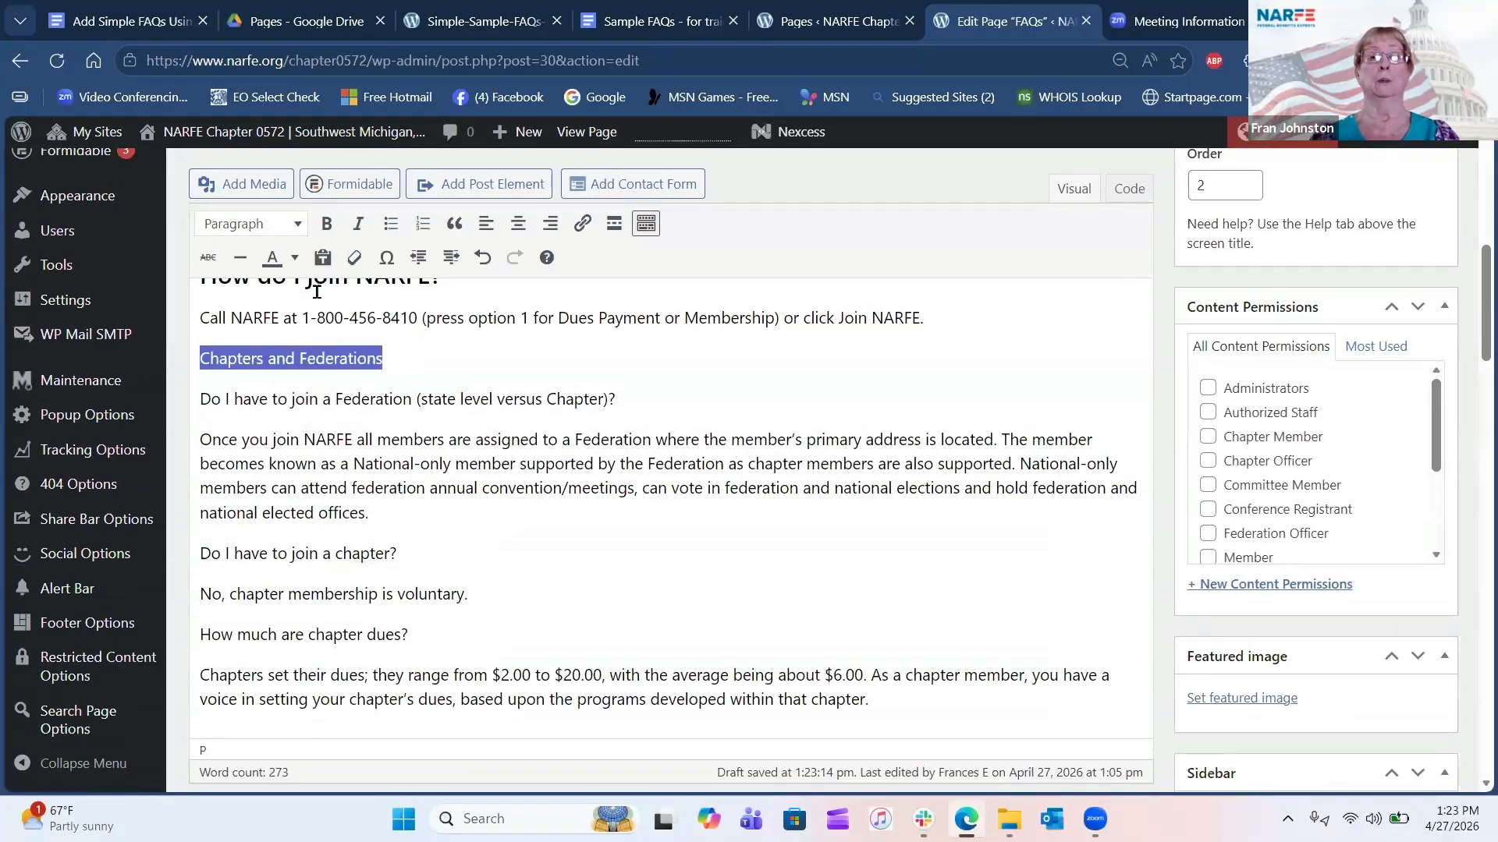
left_click(296, 225)
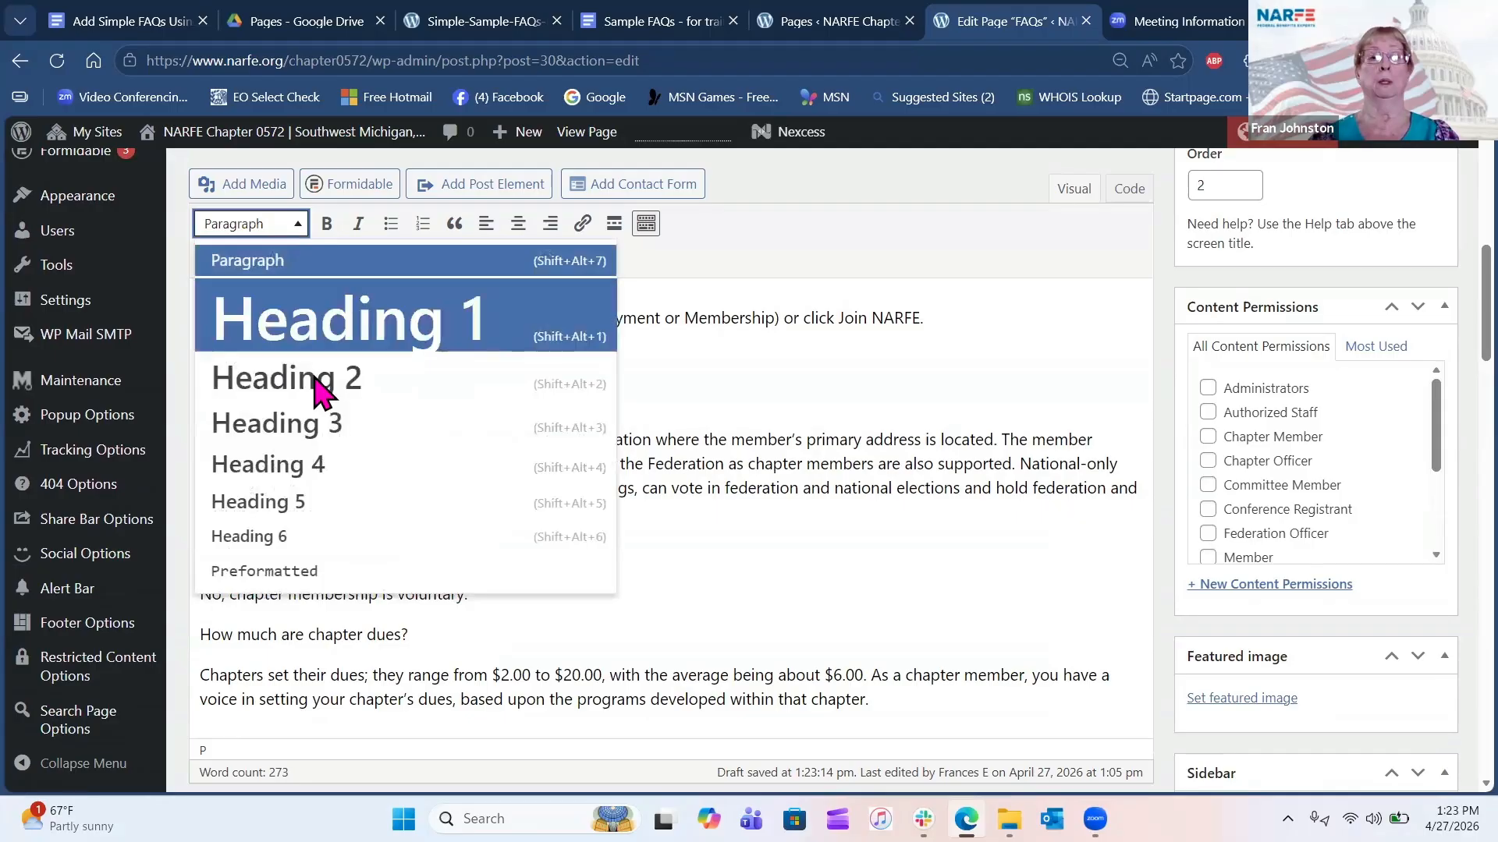
left_click(316, 441)
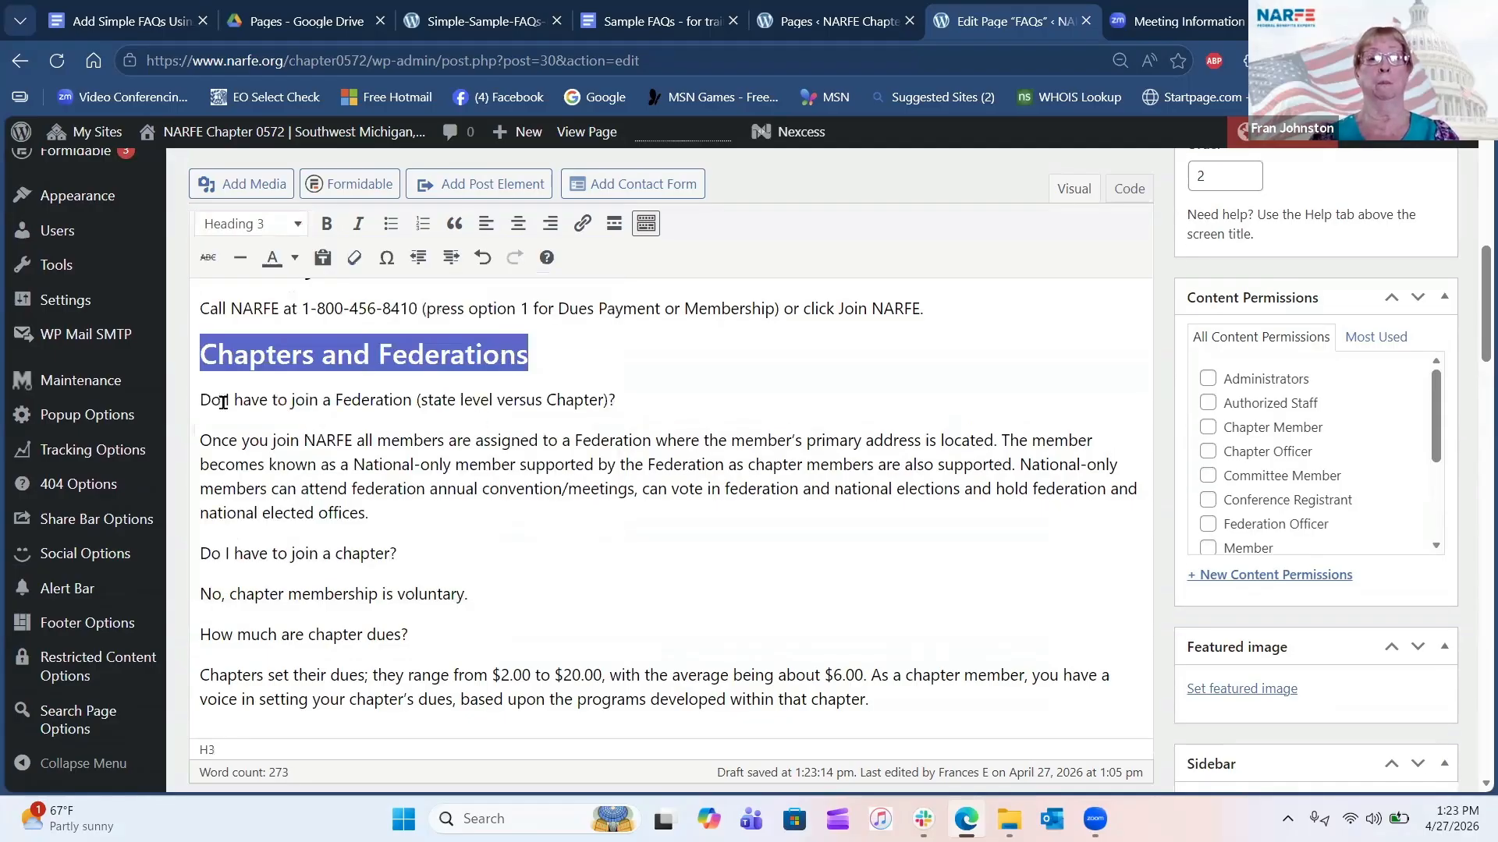
Format the question "Do I have to join a Federation (state level versus Chapter)?" as Heading 4.
left_click(198, 403)
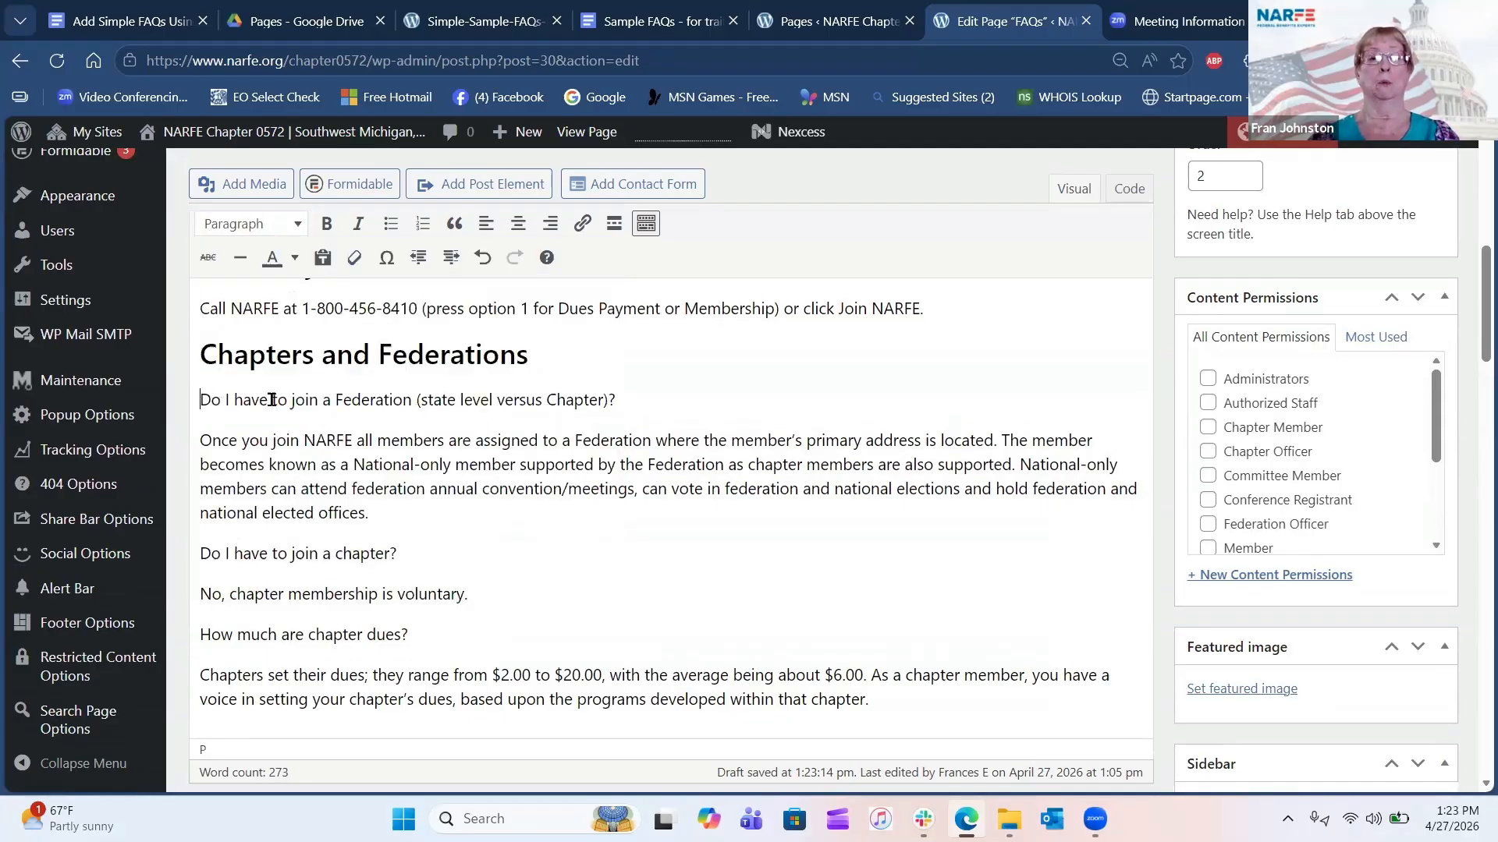
left_click_drag(200, 399, 639, 388)
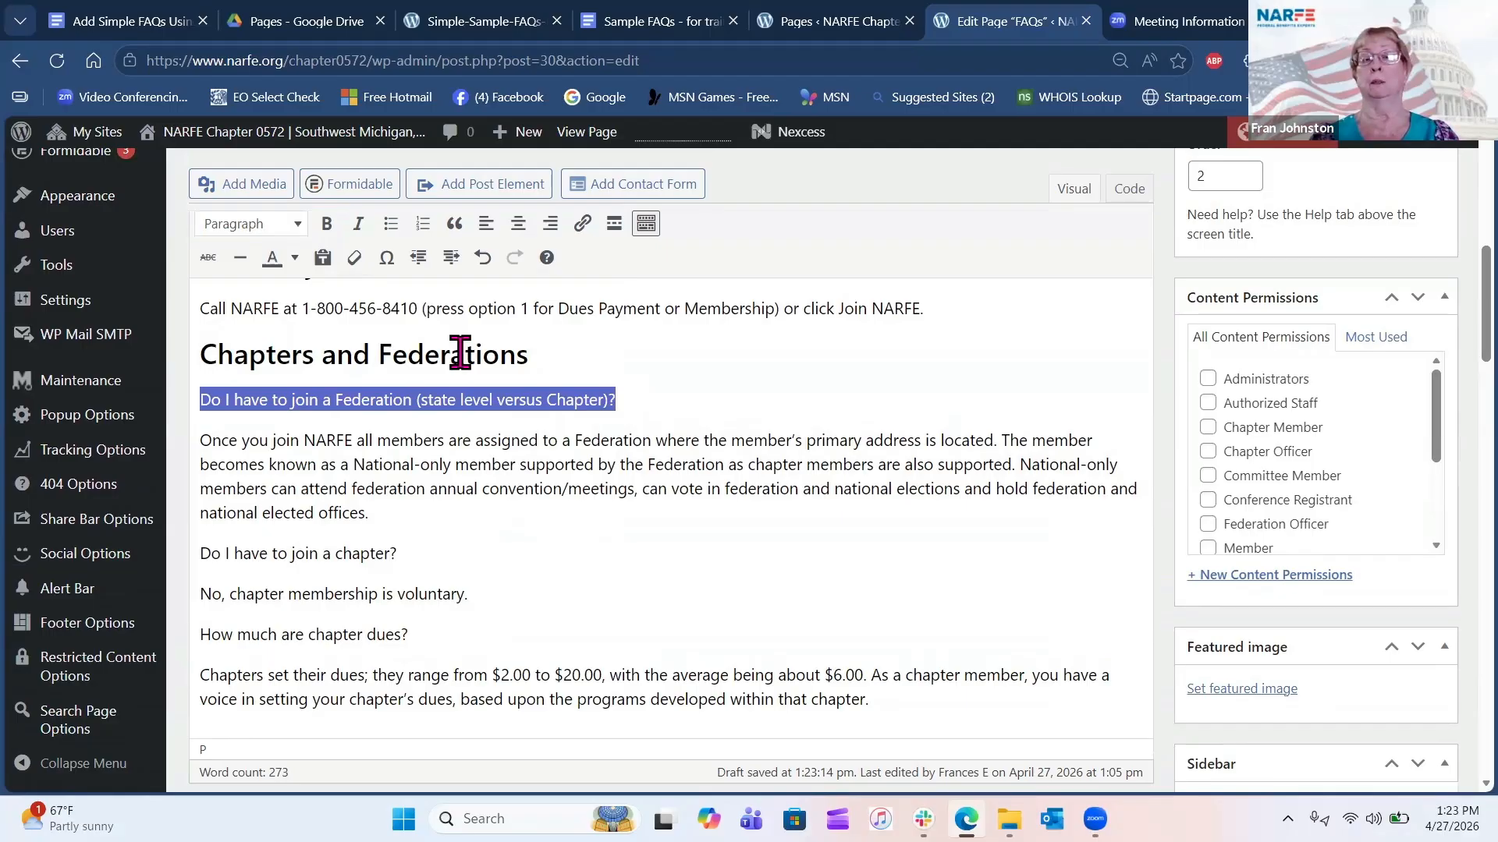
left_click(297, 226)
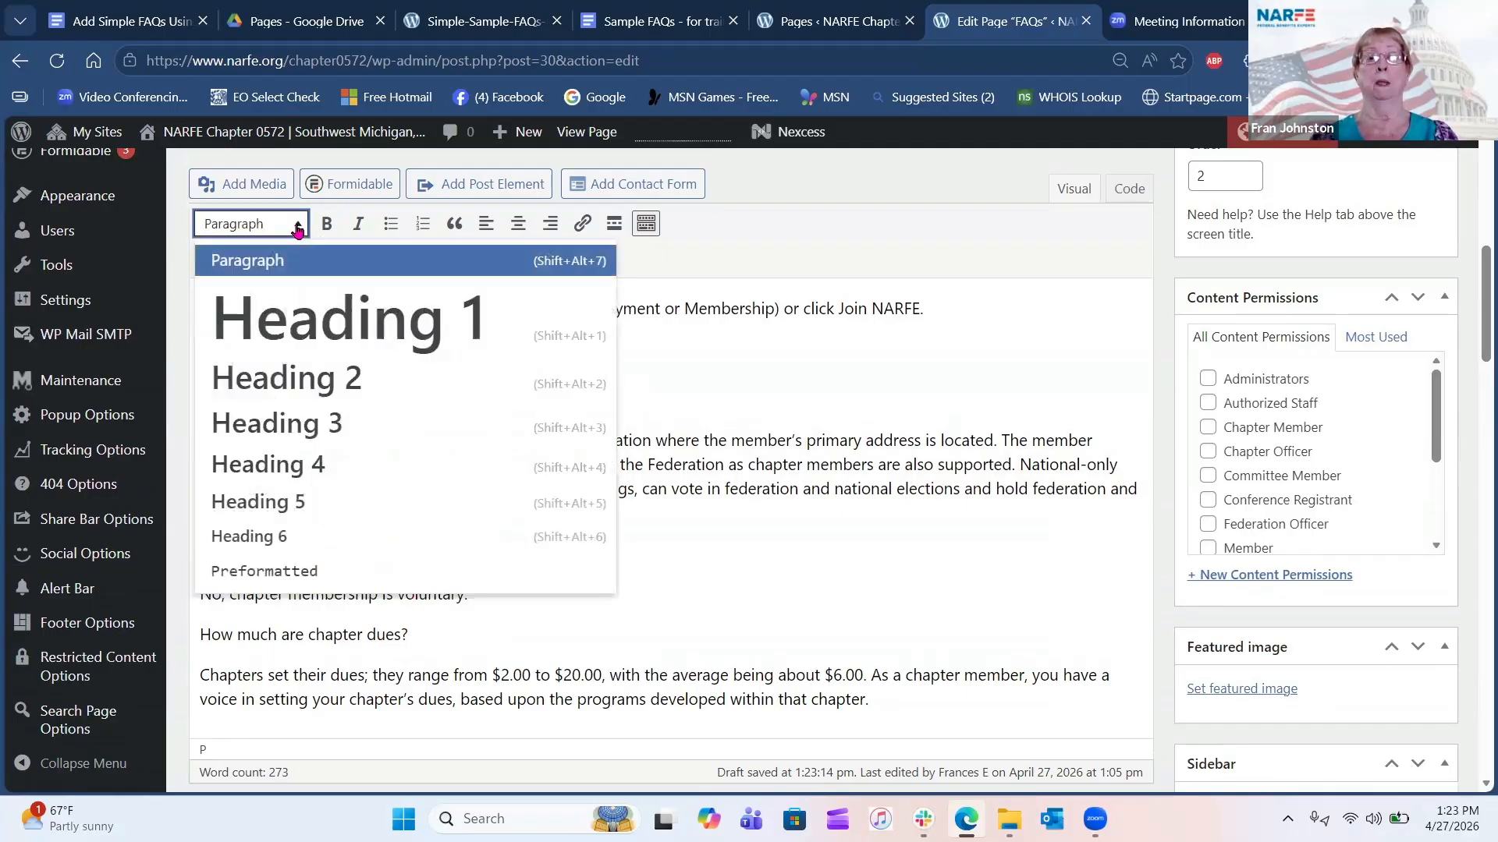
left_click(308, 468)
Format the question "Do I have to join a chapter?" as Heading 4.
scroll(304, 437, "down", 3)
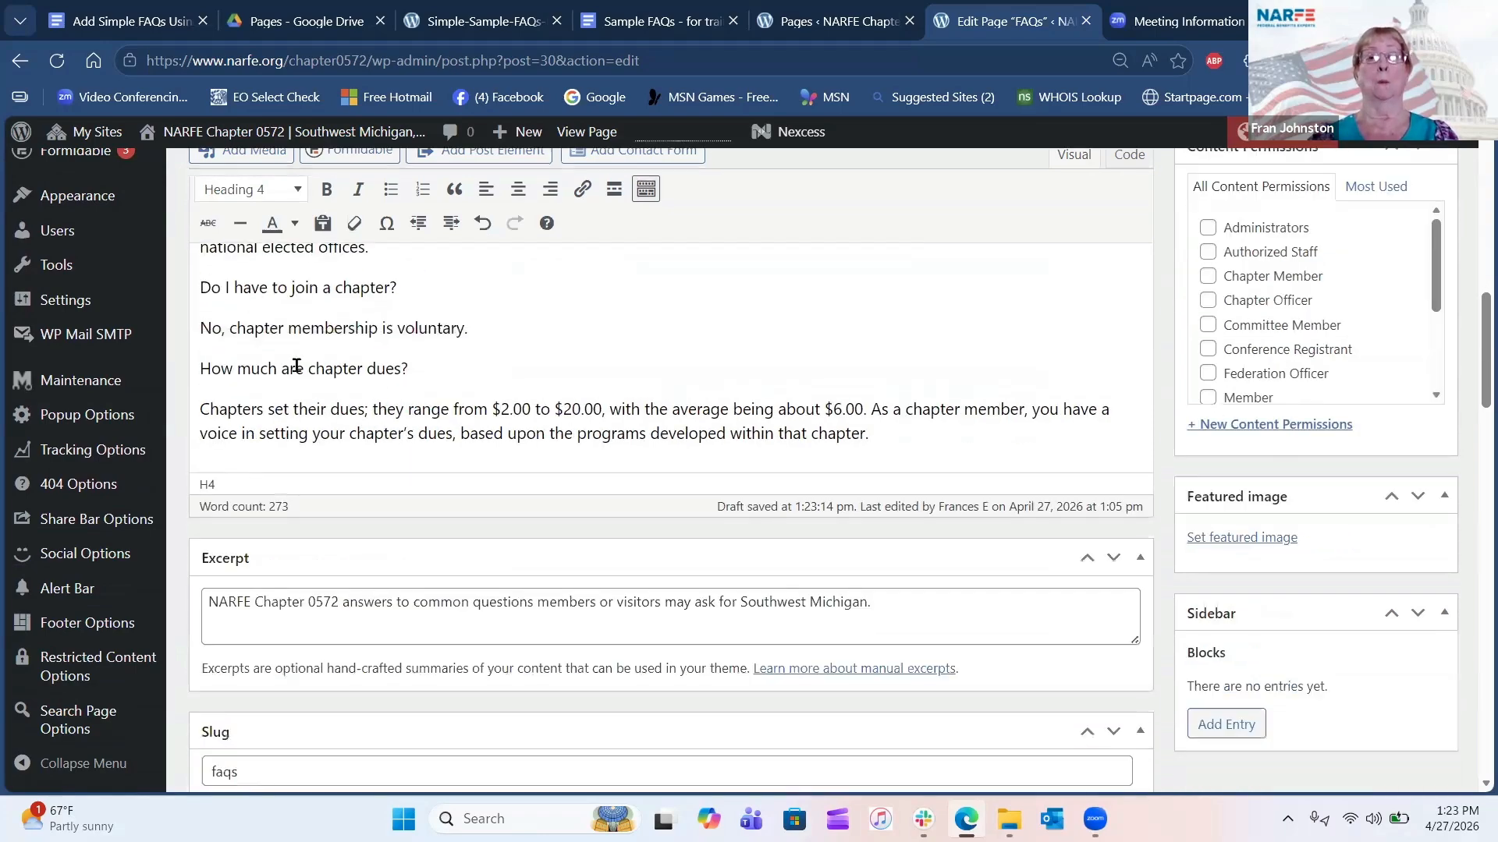
scroll(294, 382, "up", 6)
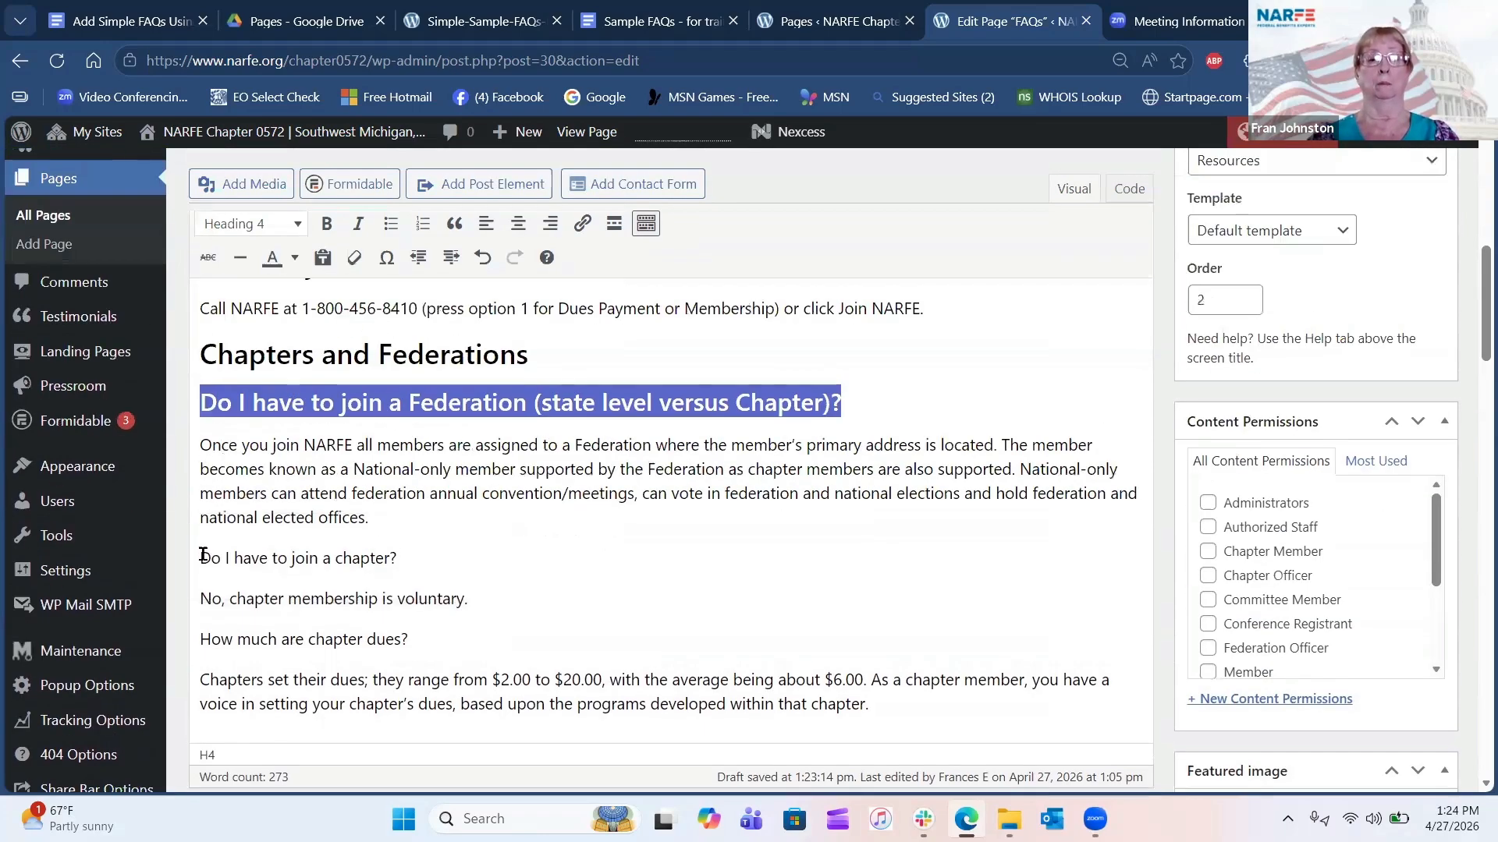
left_click_drag(201, 557, 415, 552)
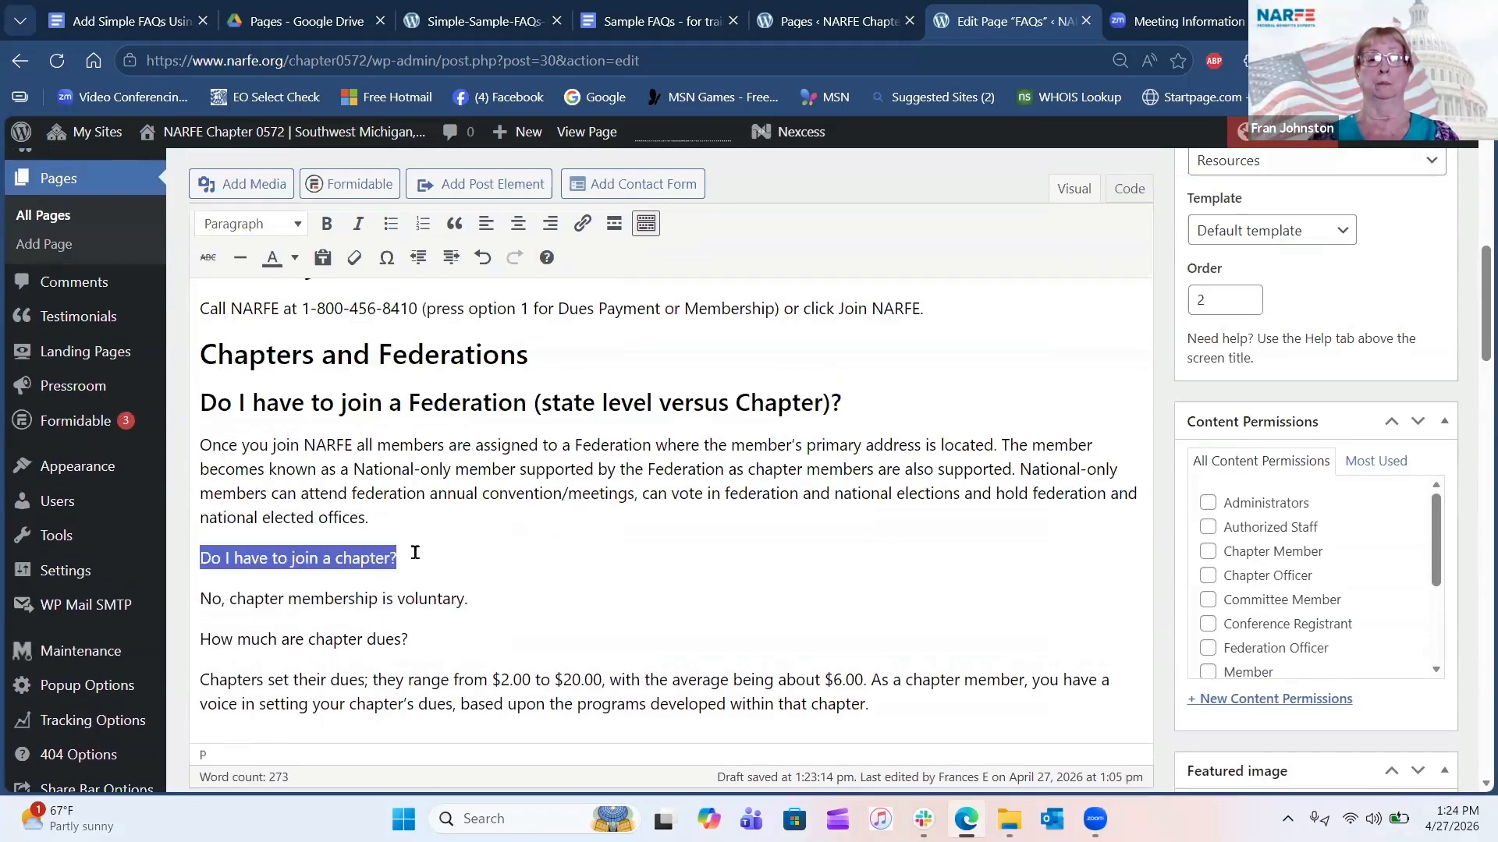
left_click(301, 225)
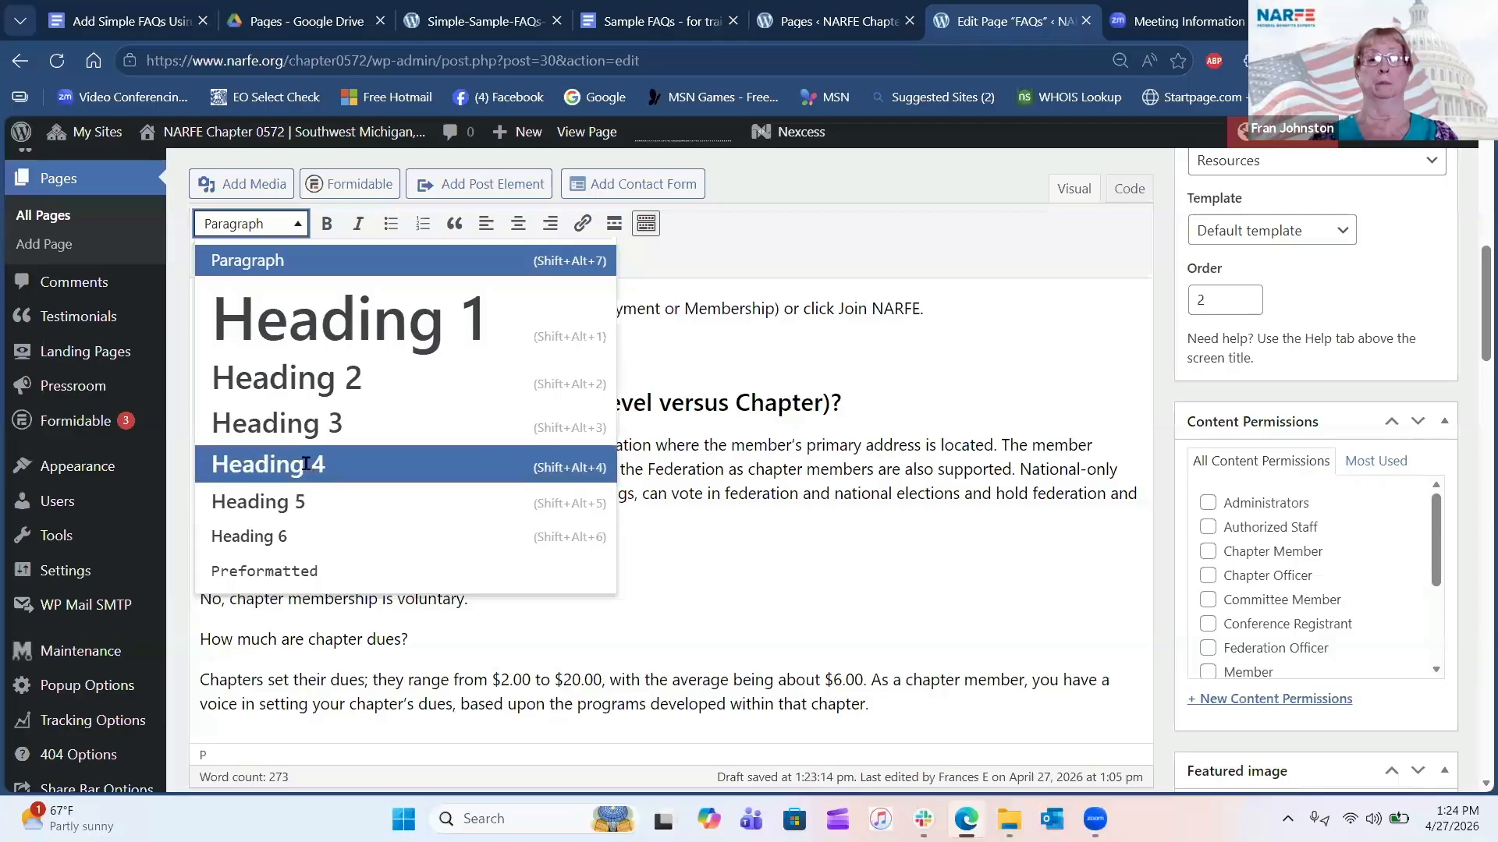
left_click(309, 461)
Format the question "How much are chapter dues?" as Heading 4 and deselect it.
scroll(308, 459, "down", 3)
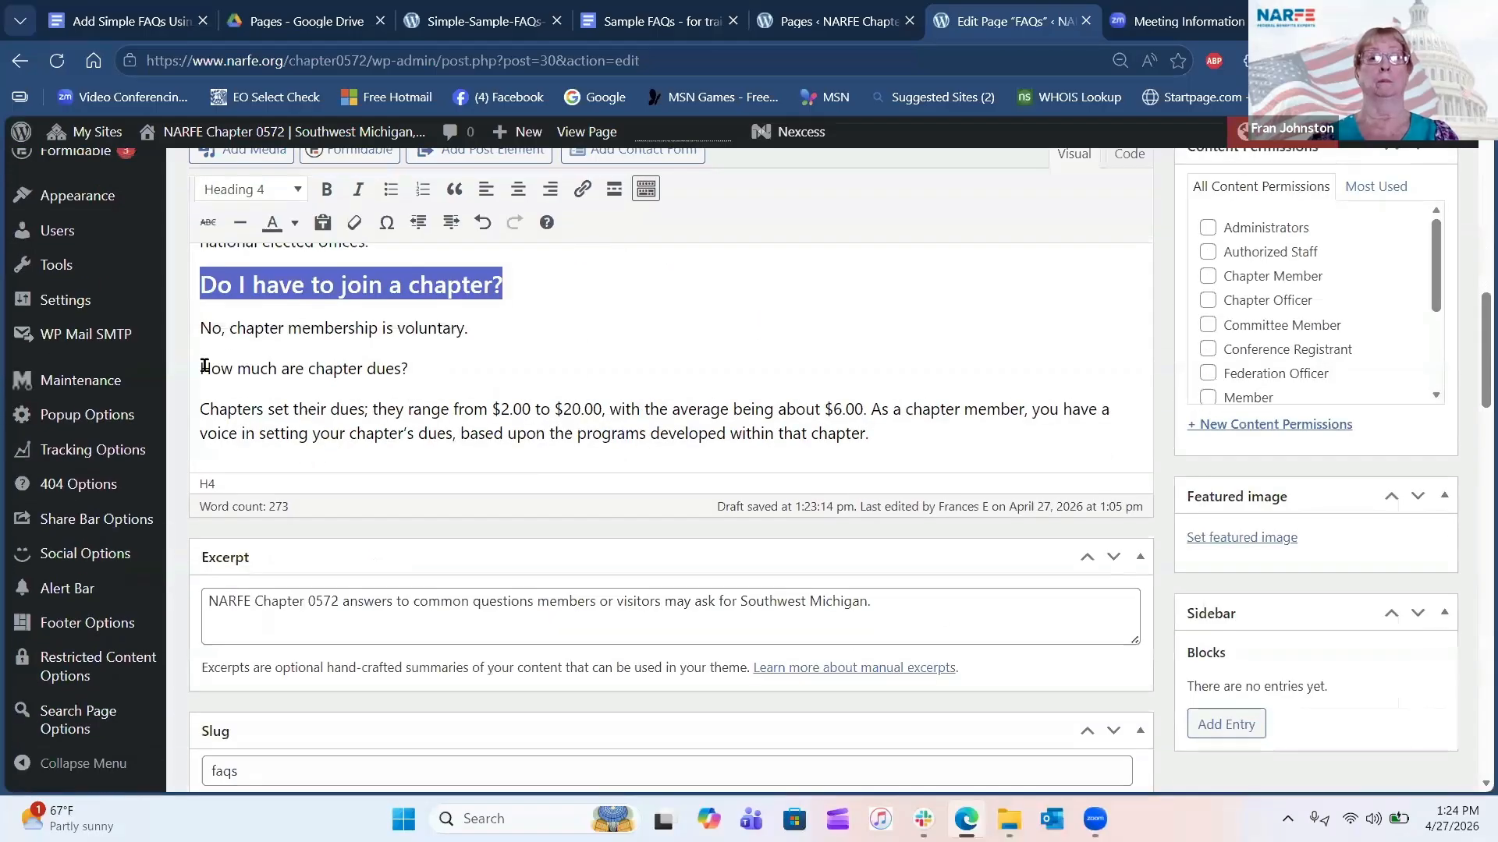
left_click_drag(205, 366, 411, 368)
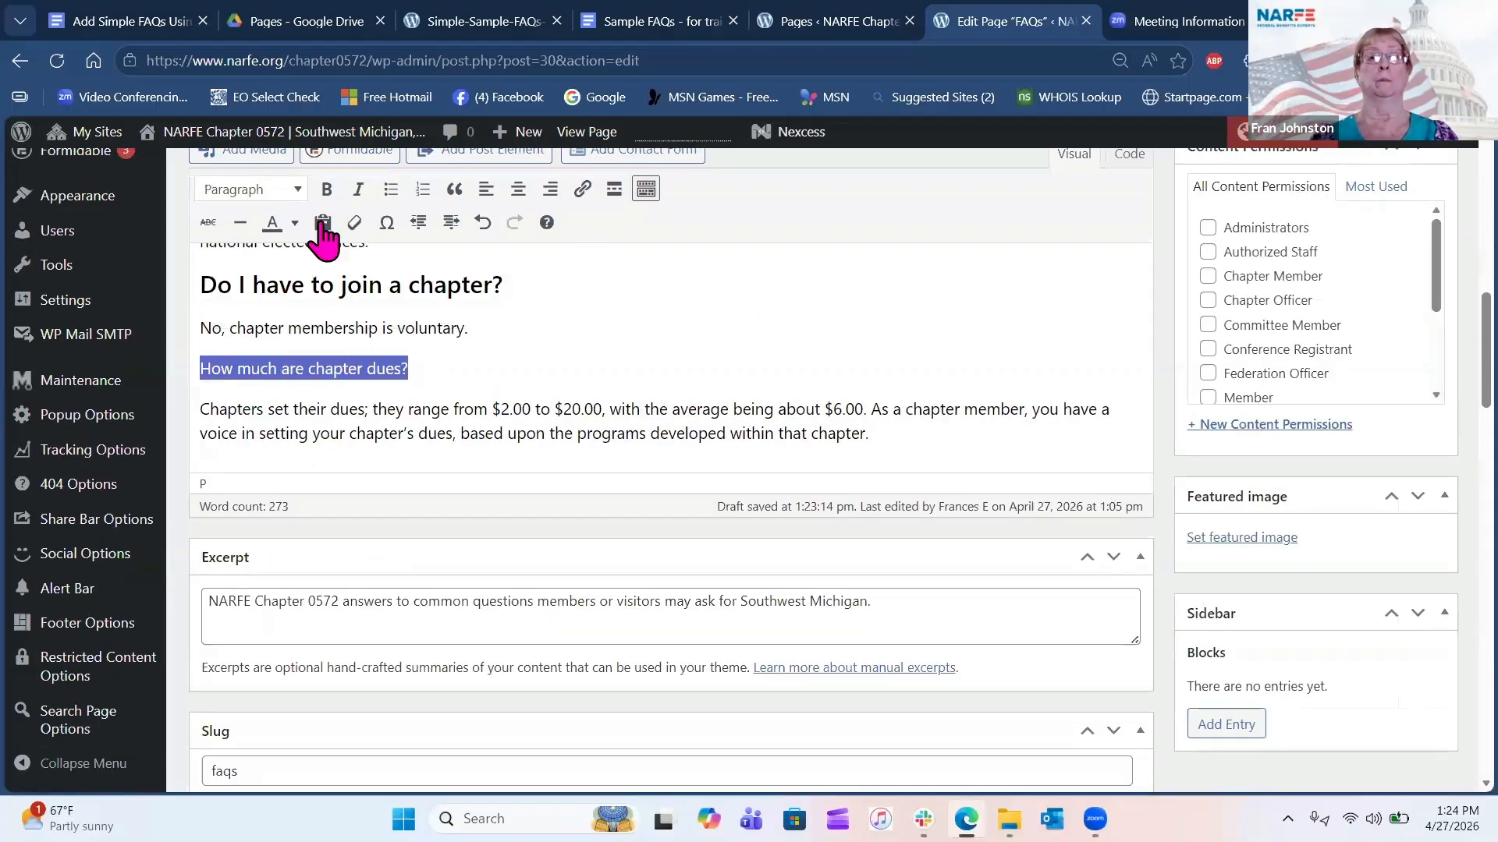
left_click(295, 192)
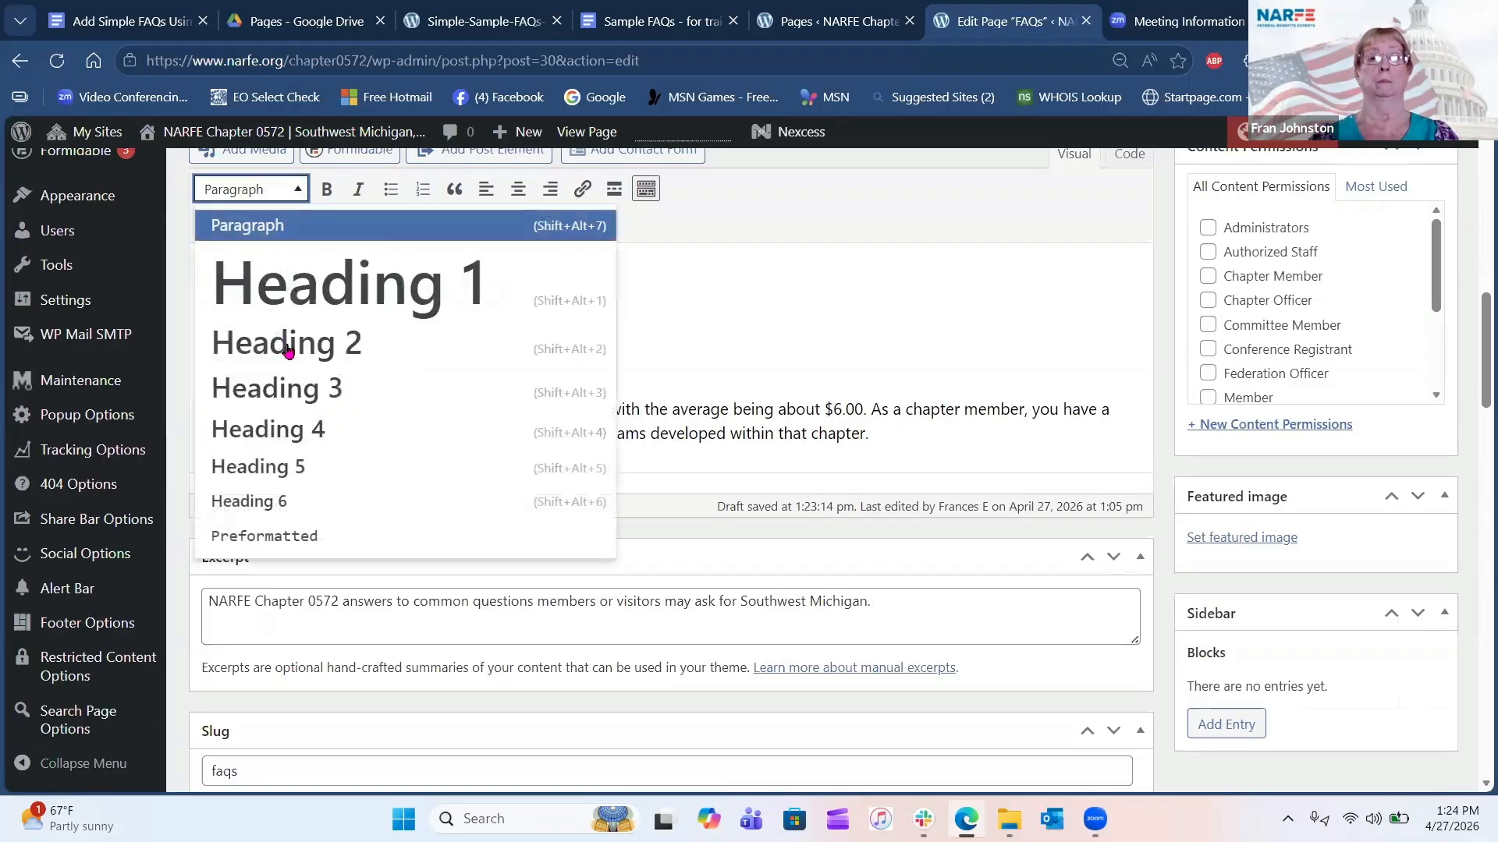
left_click(289, 439)
left_click(695, 363)
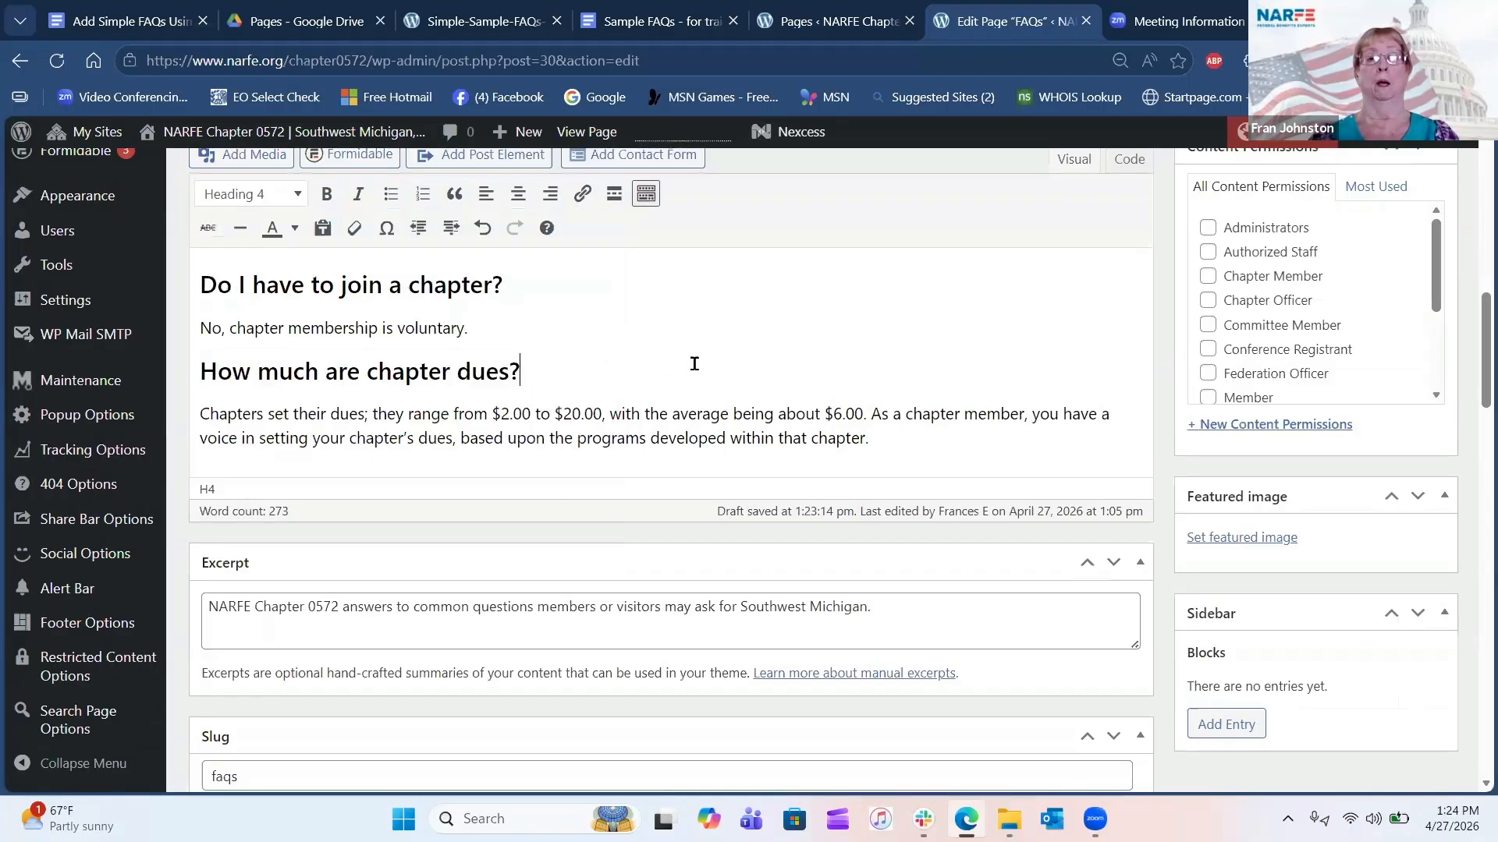
Remove the blank line above the "General NARFE Questions" heading and update the FAQs page.
scroll(818, 421, "up", 10)
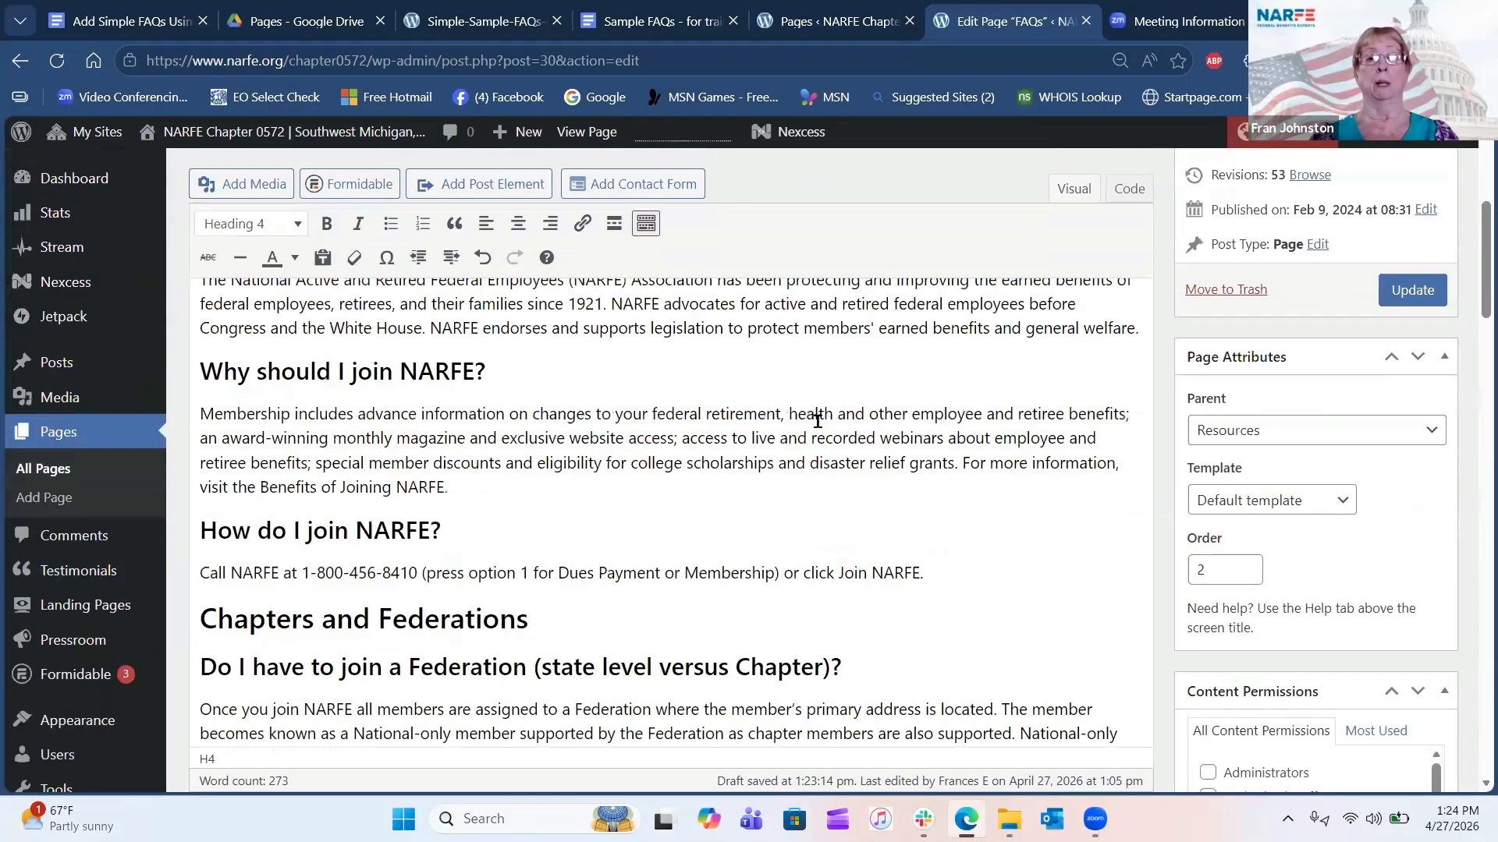
scroll(817, 422, "up", 5)
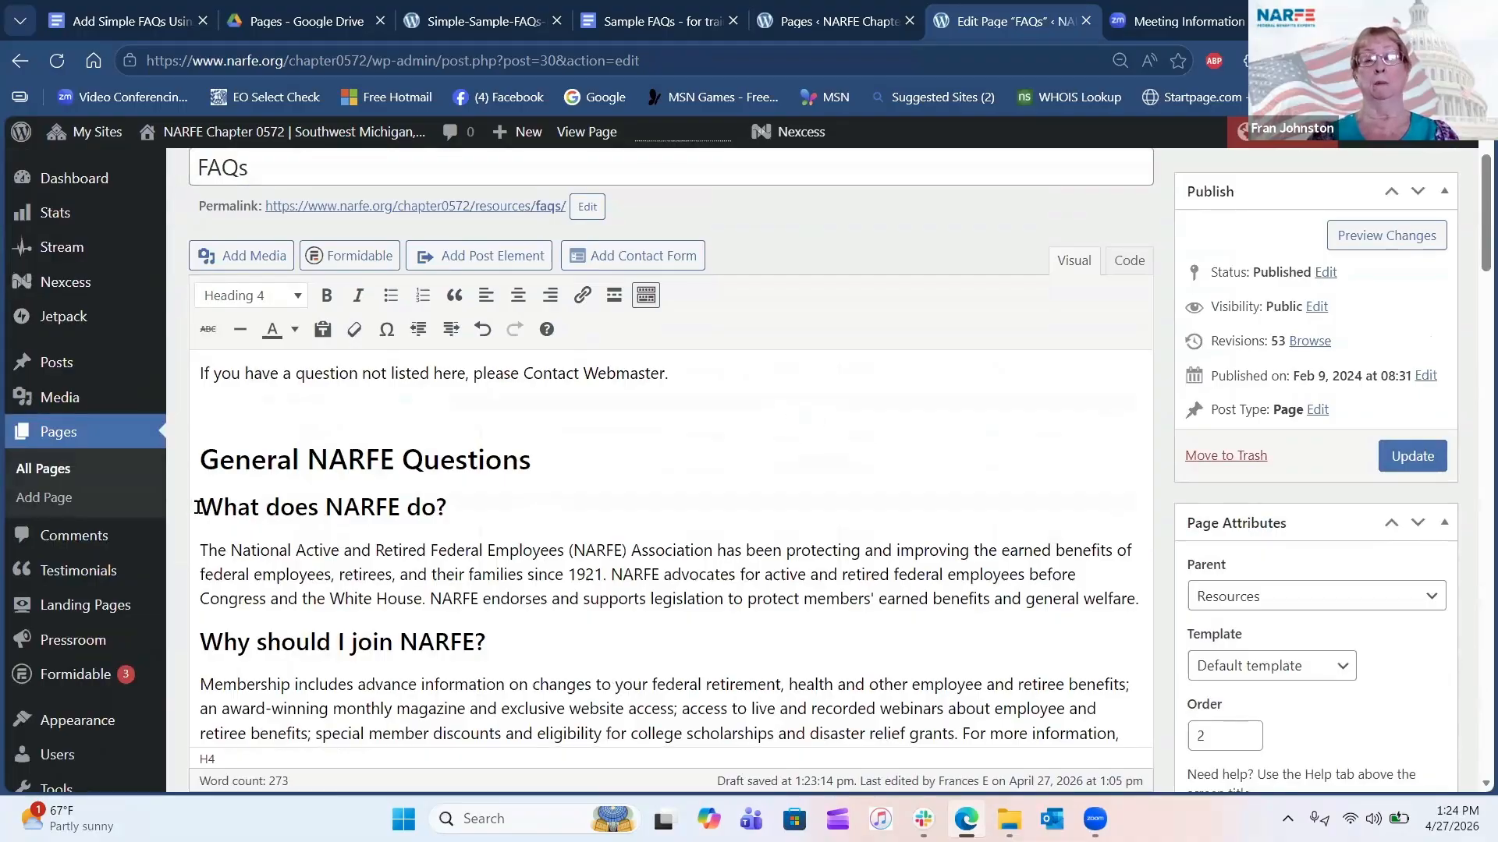
left_click_drag(197, 507, 521, 502)
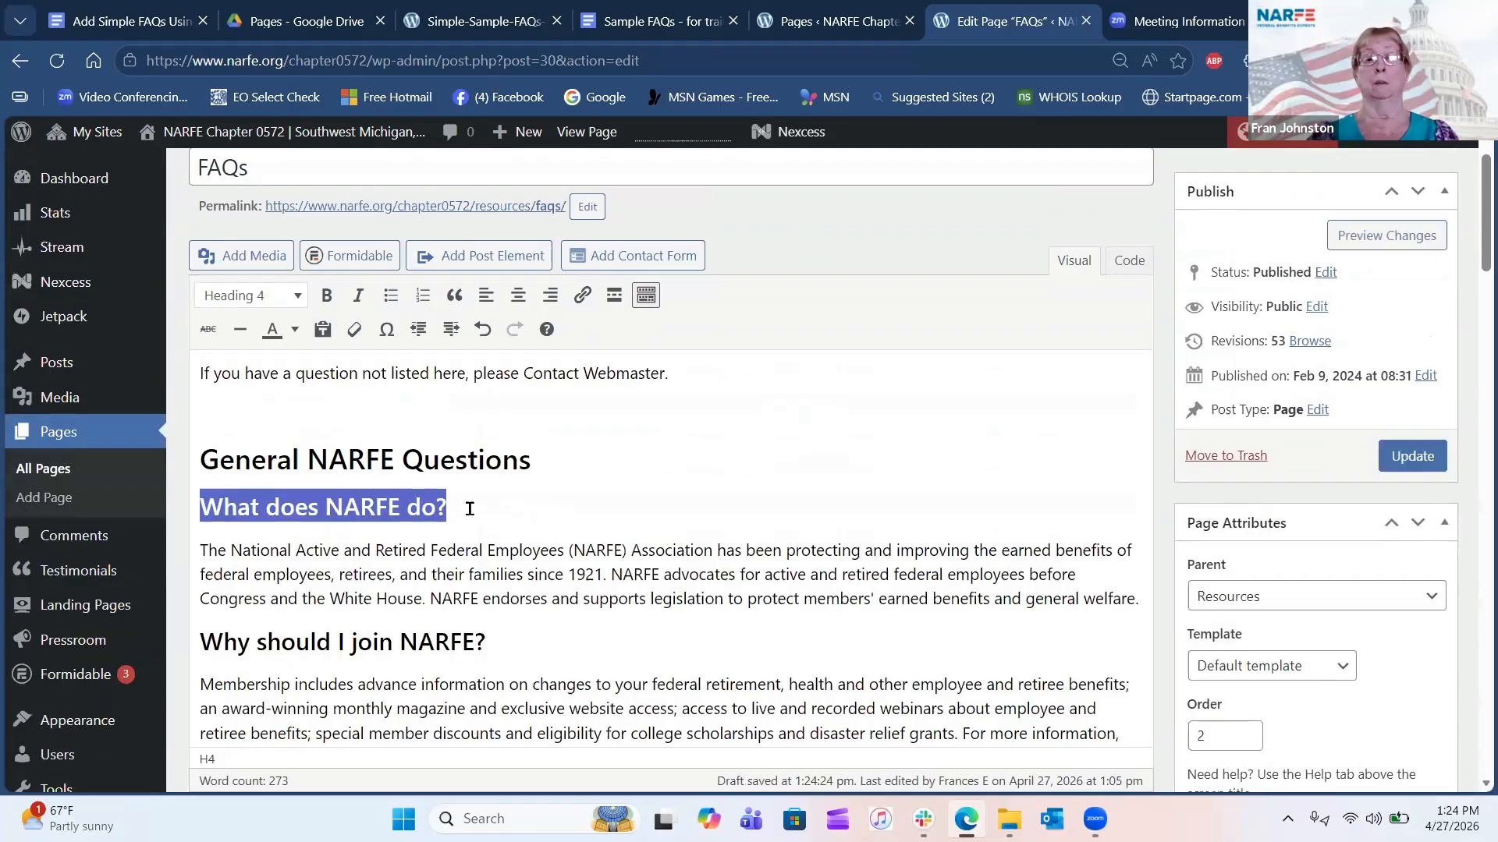
left_click(886, 521)
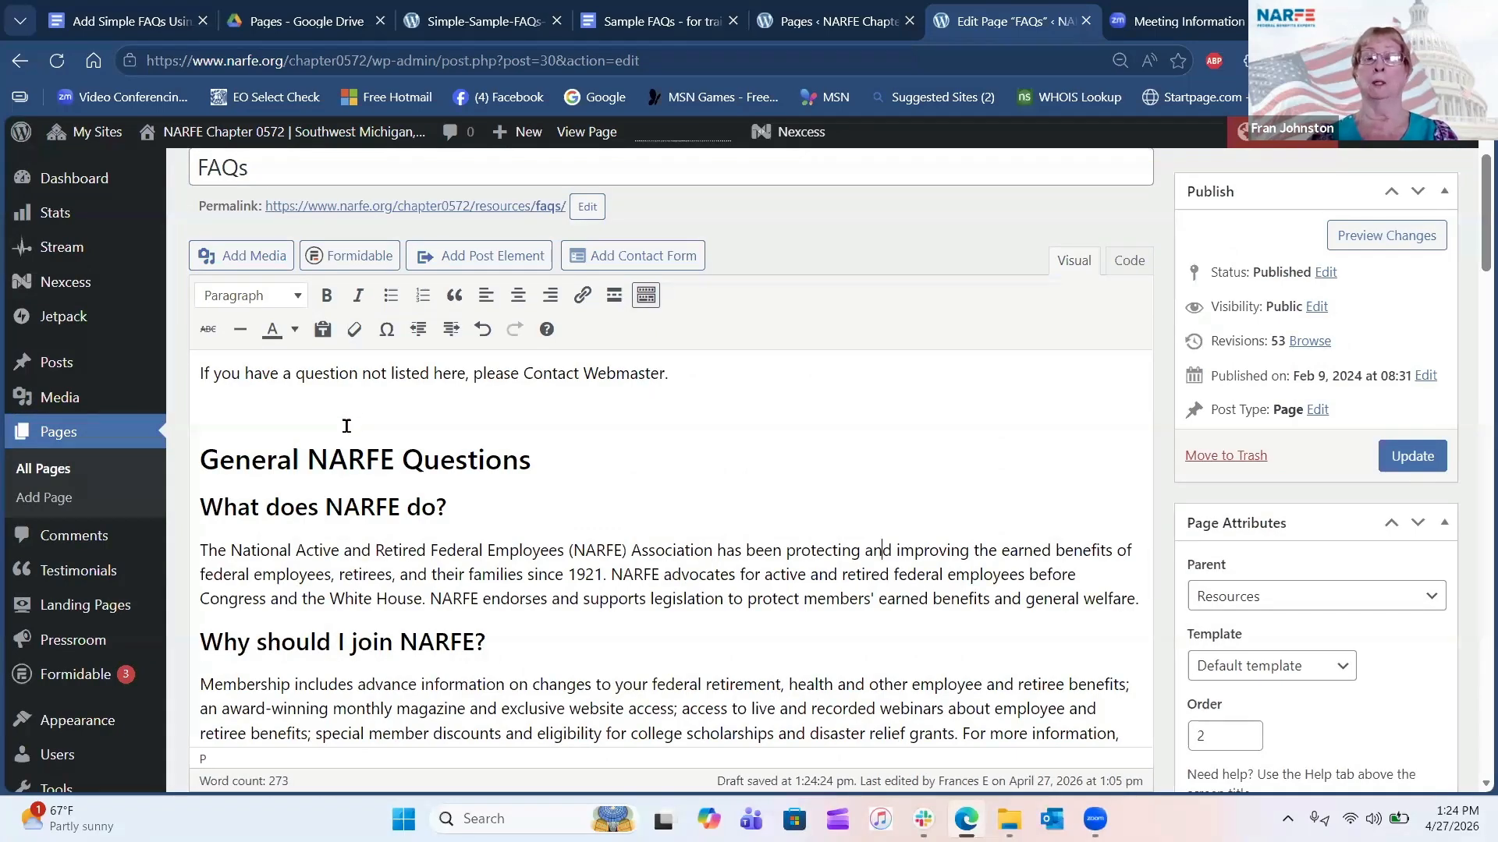
left_click(202, 459)
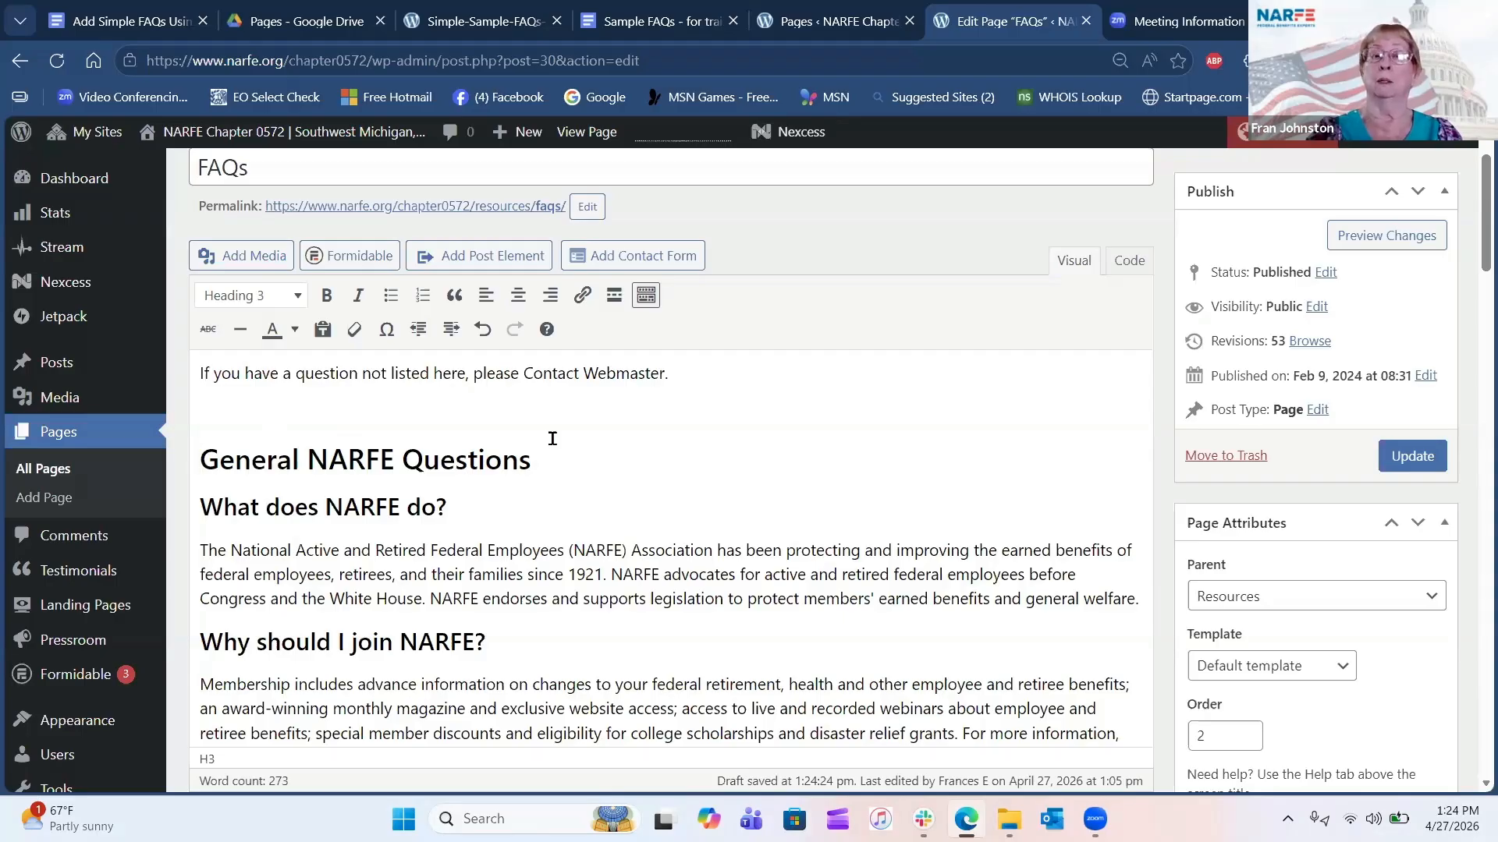
key("BackSpace")
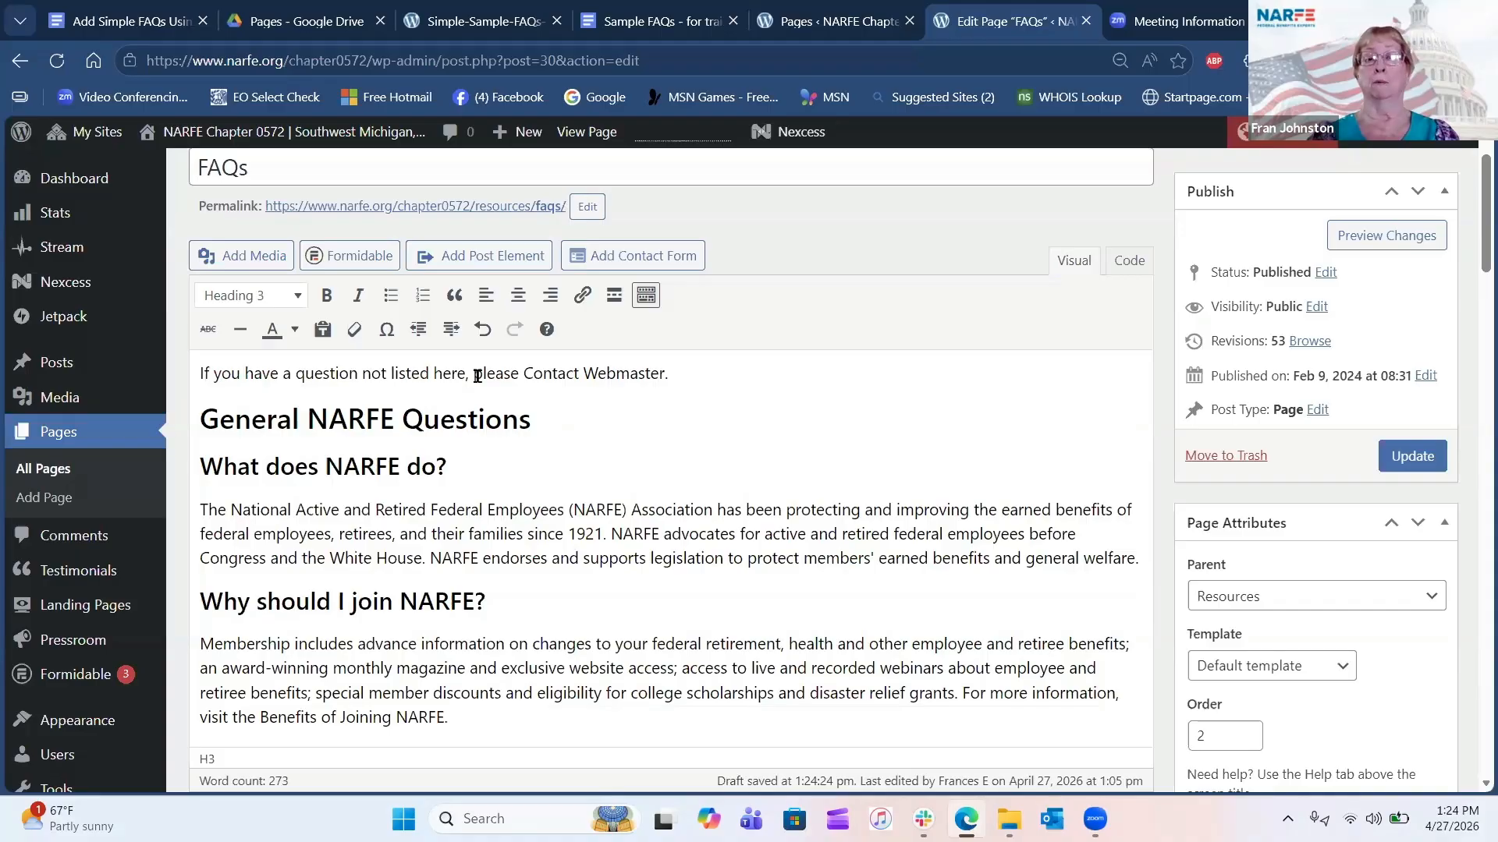
left_click(1410, 460)
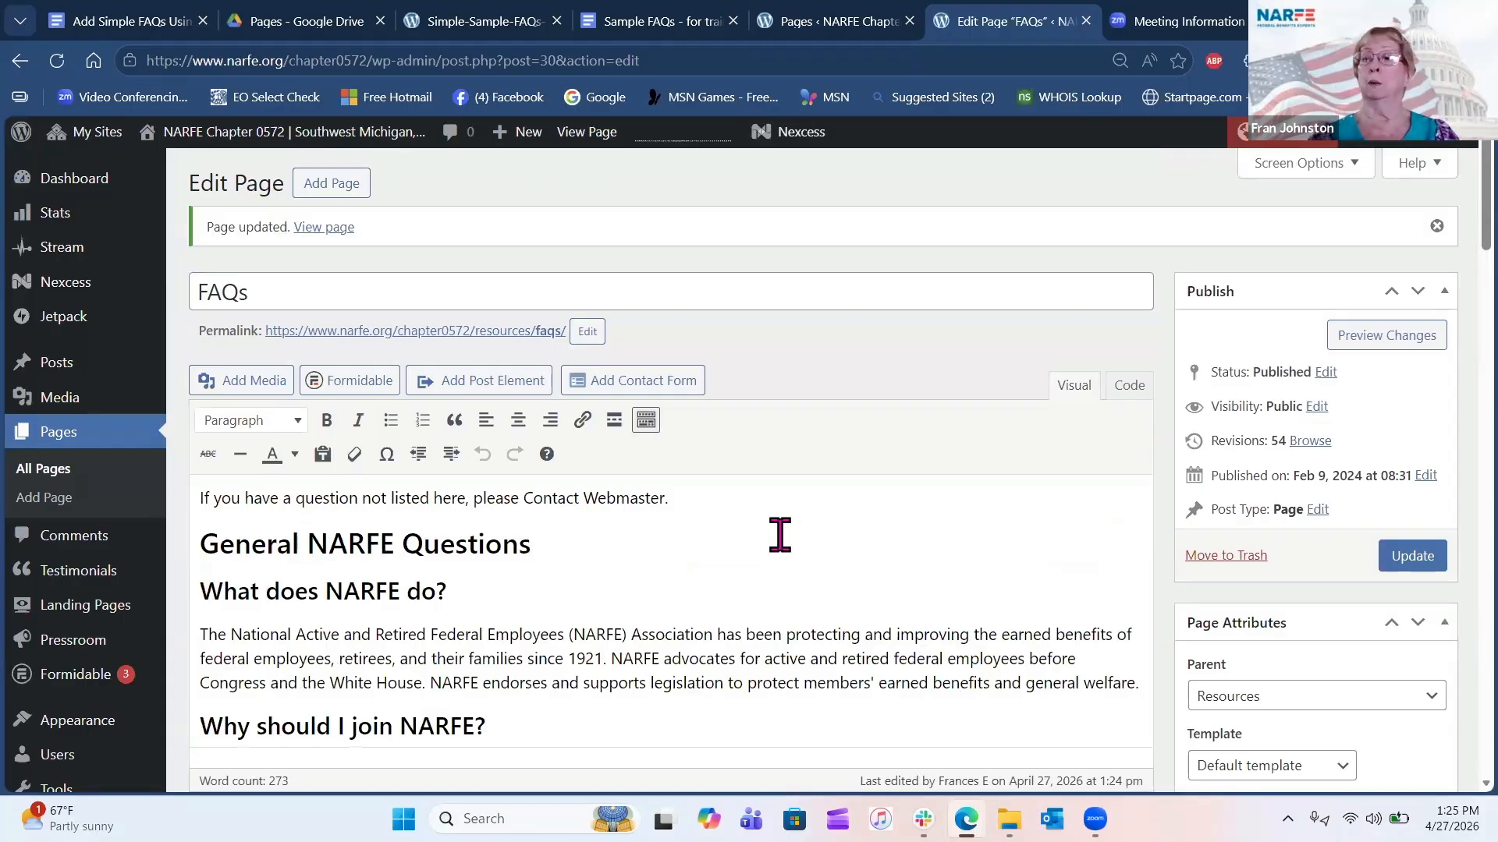
Make the words "Contact Webmaster." in the introductory sentence bold.
scroll(1441, 211, "down", 2)
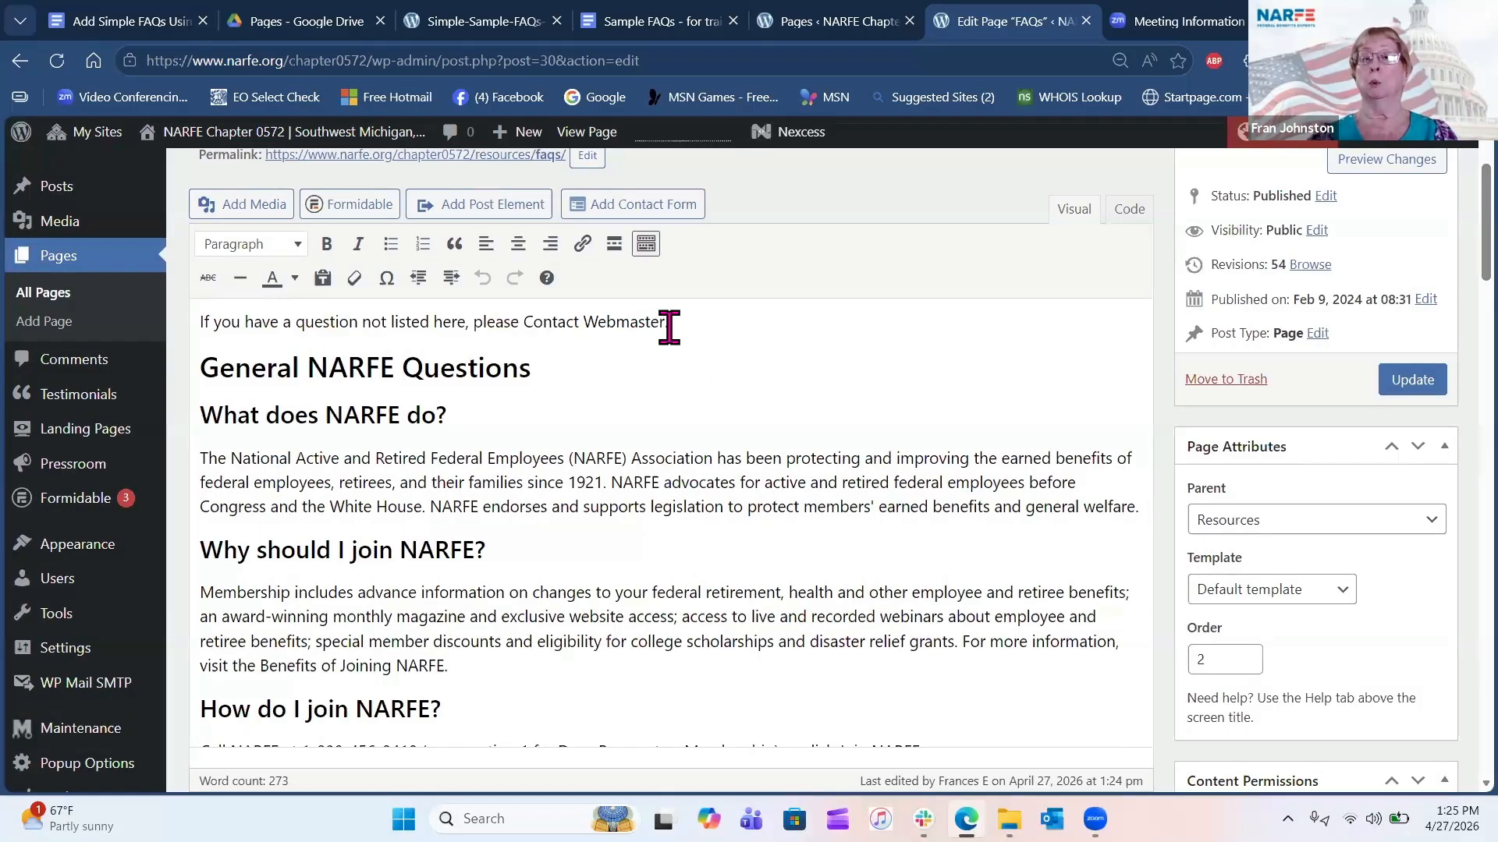
left_click_drag(669, 326, 522, 322)
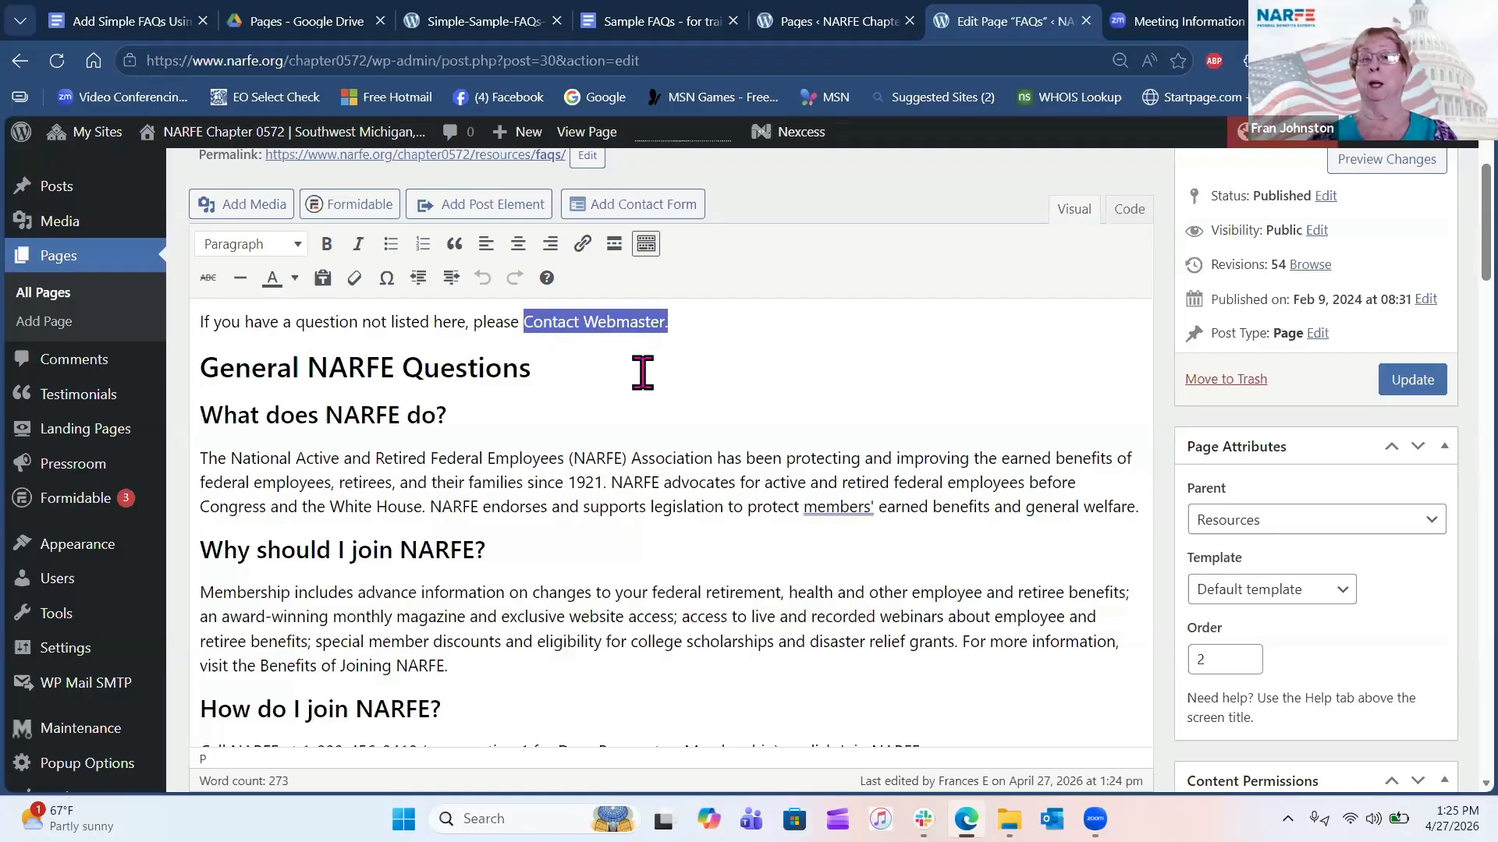
left_click(327, 249)
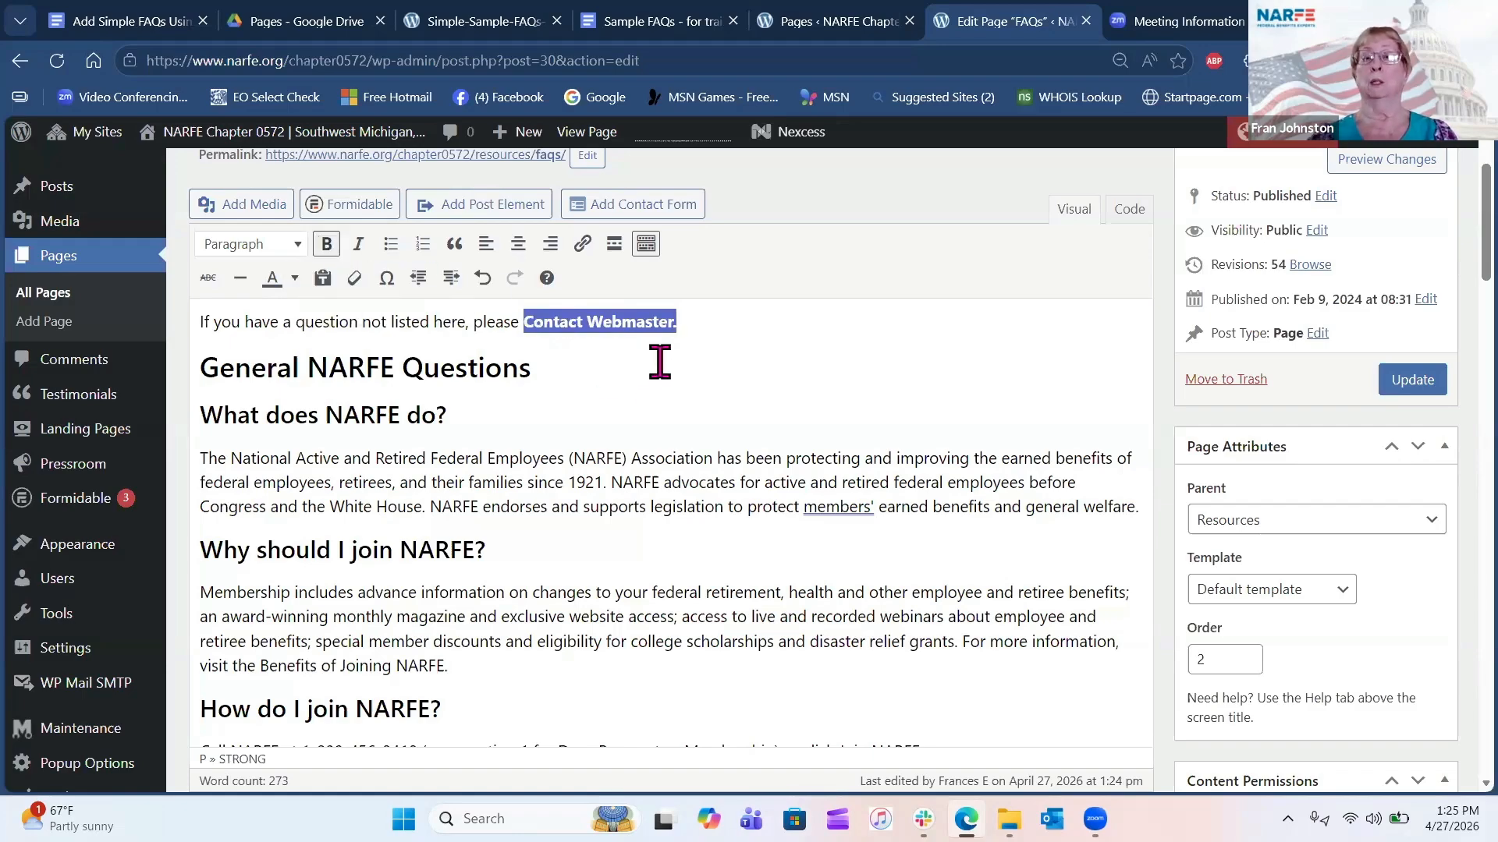
left_click(652, 23)
left_click(809, 516)
scroll(809, 515, "down", 5)
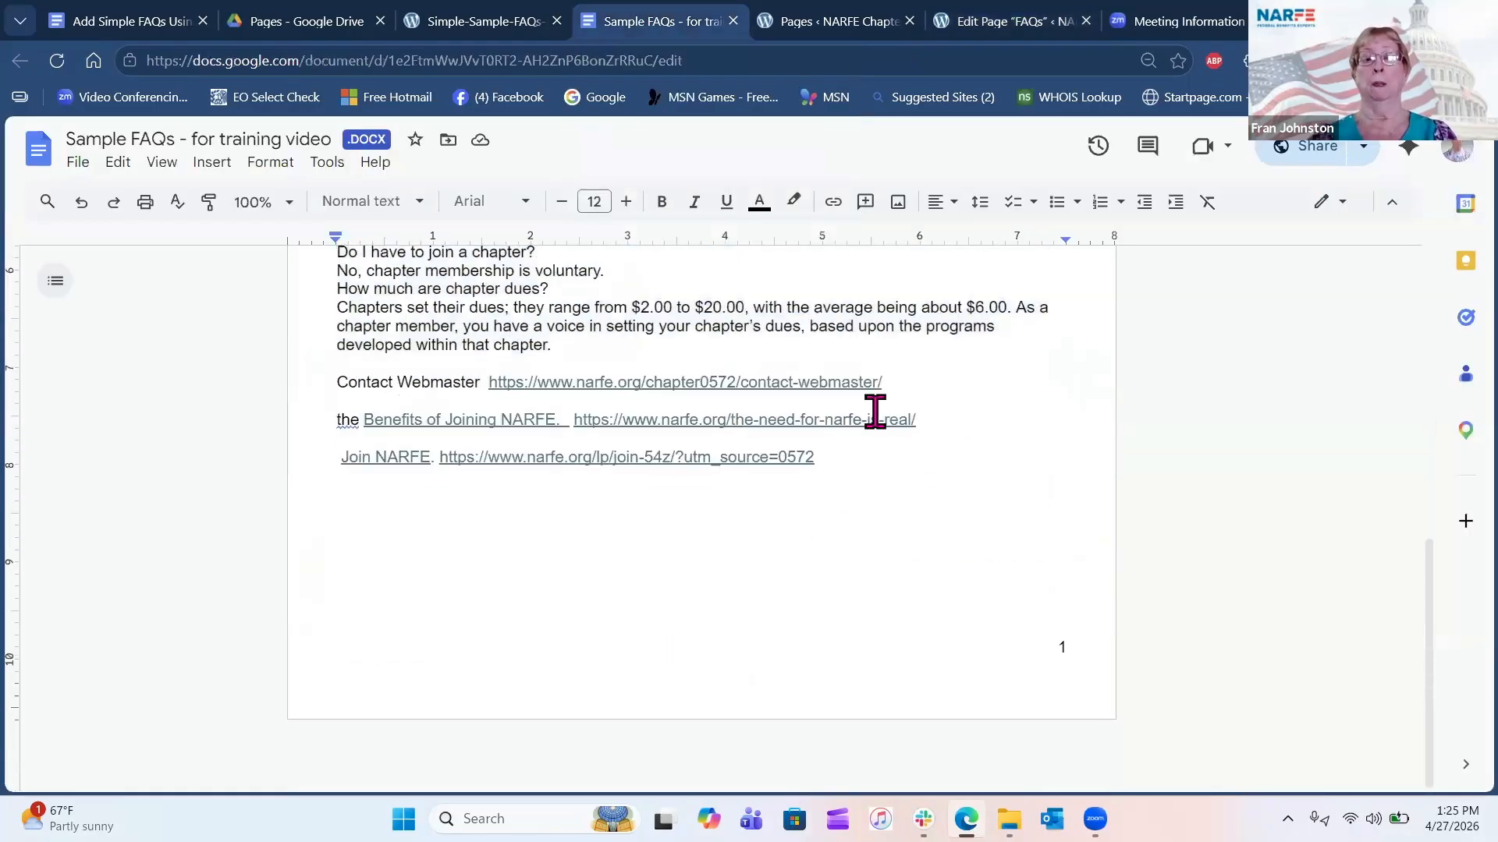
left_click_drag(889, 380, 494, 378)
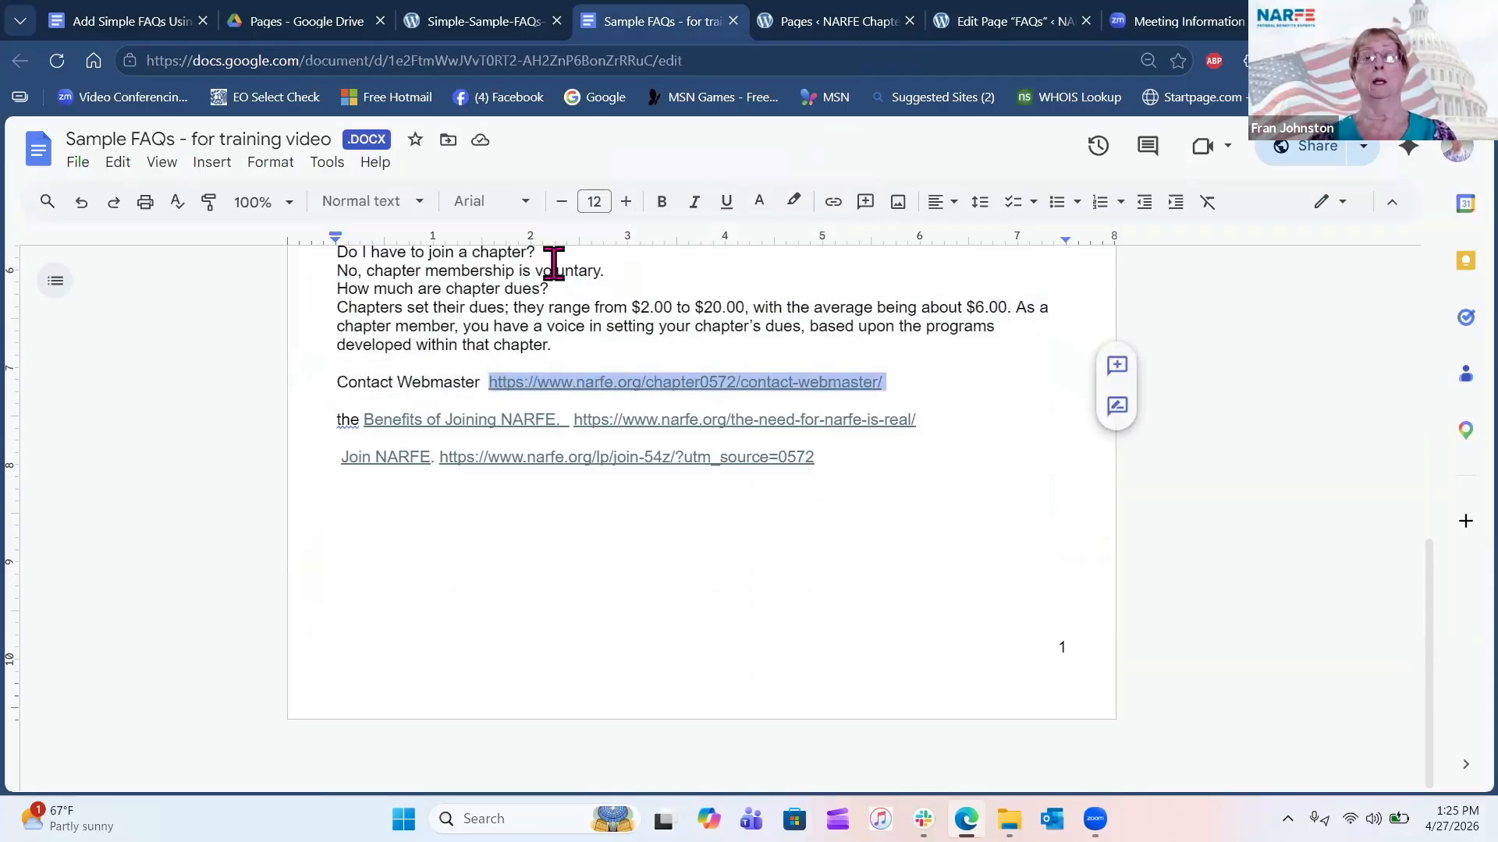
right_click(637, 380)
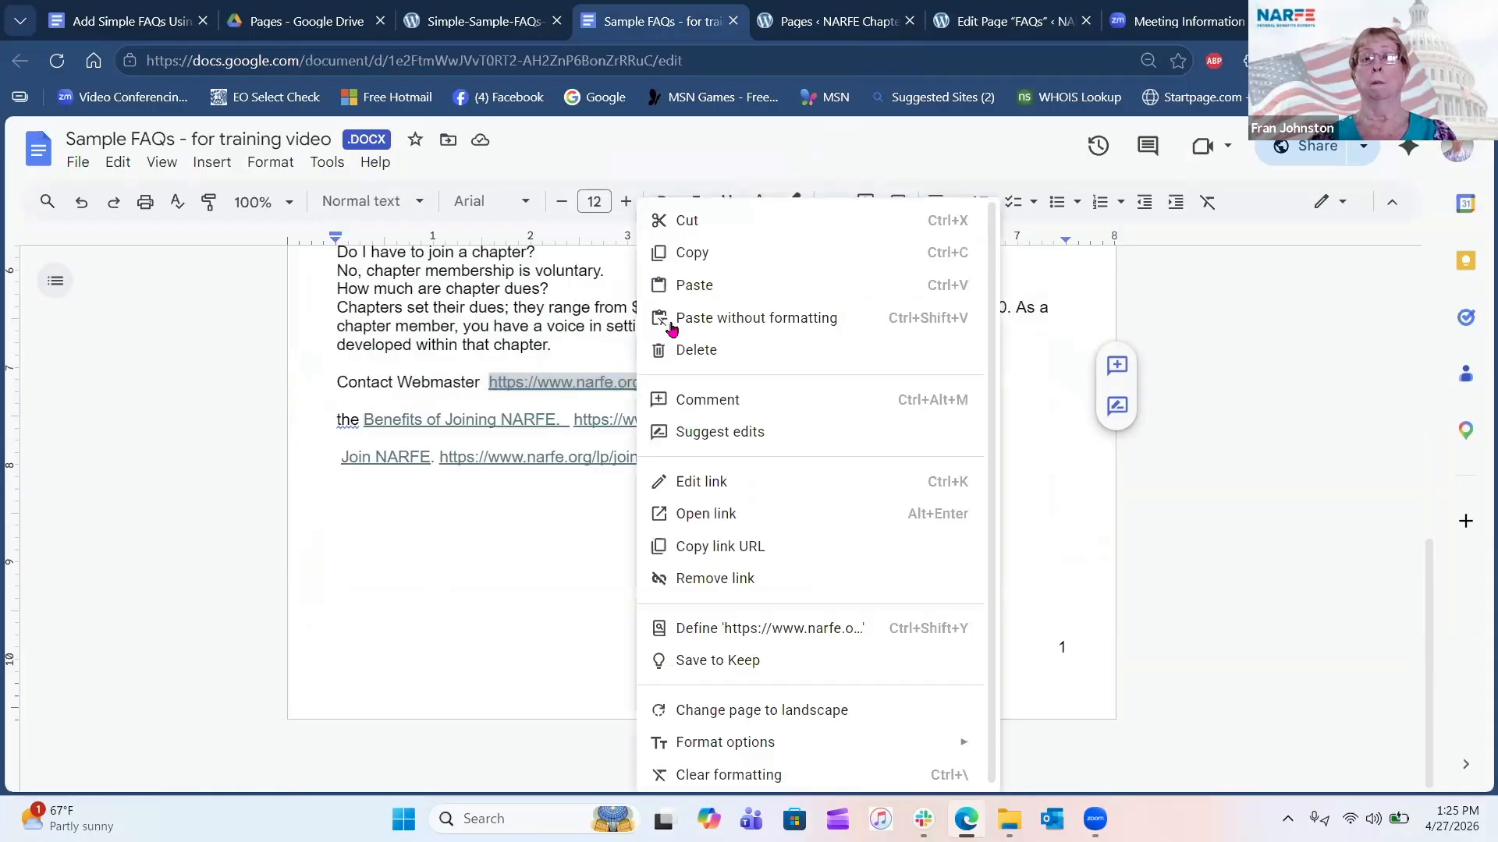
left_click(690, 254)
Back in the WordPress FAQs page, link "Contact Webmaster." to the copied contact-webmaster URL, set to open in a new tab.
left_click(969, 23)
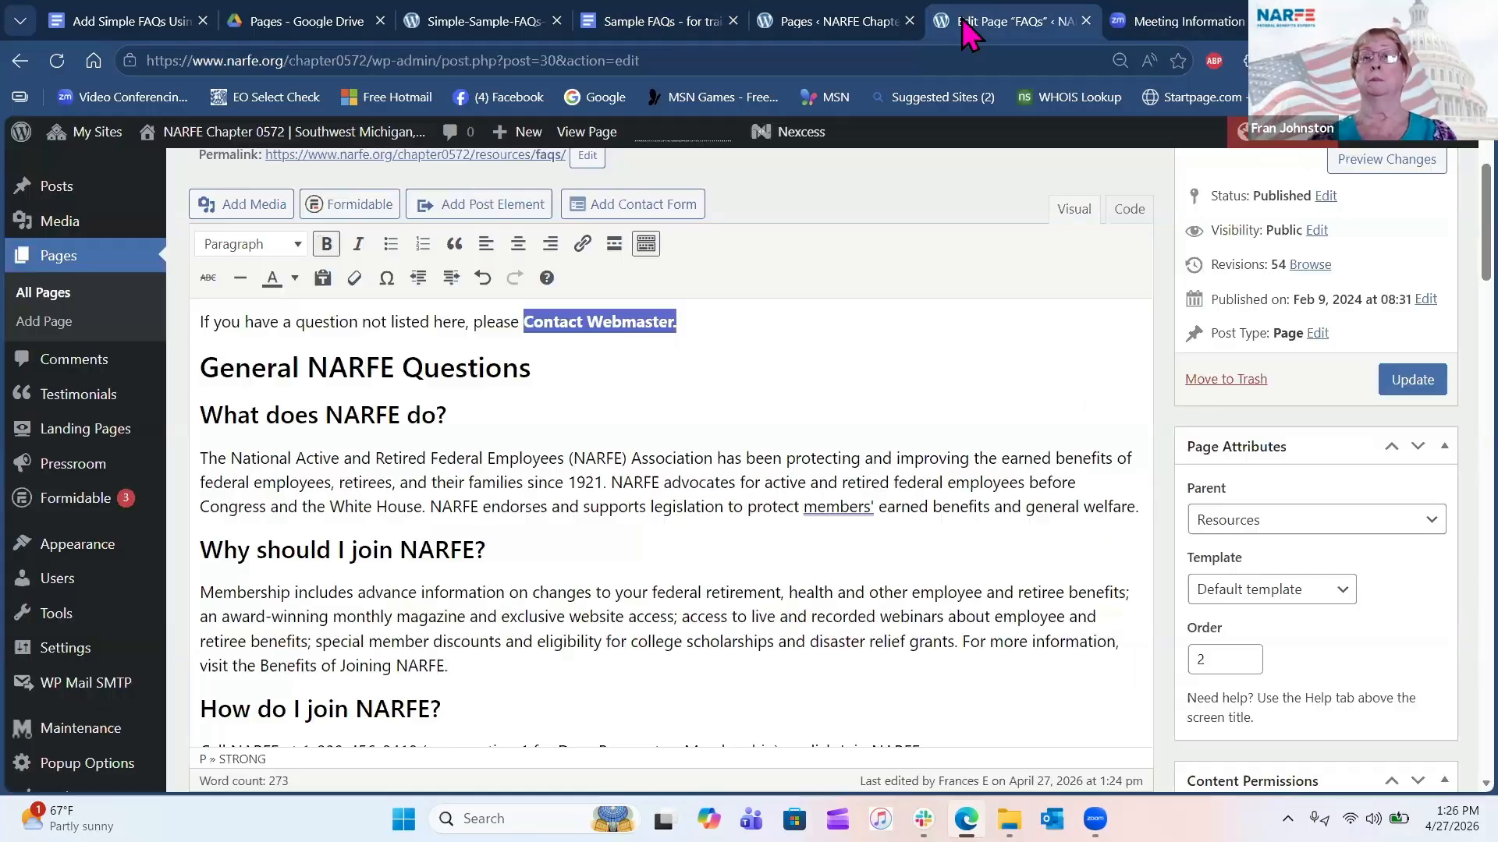
left_click(581, 248)
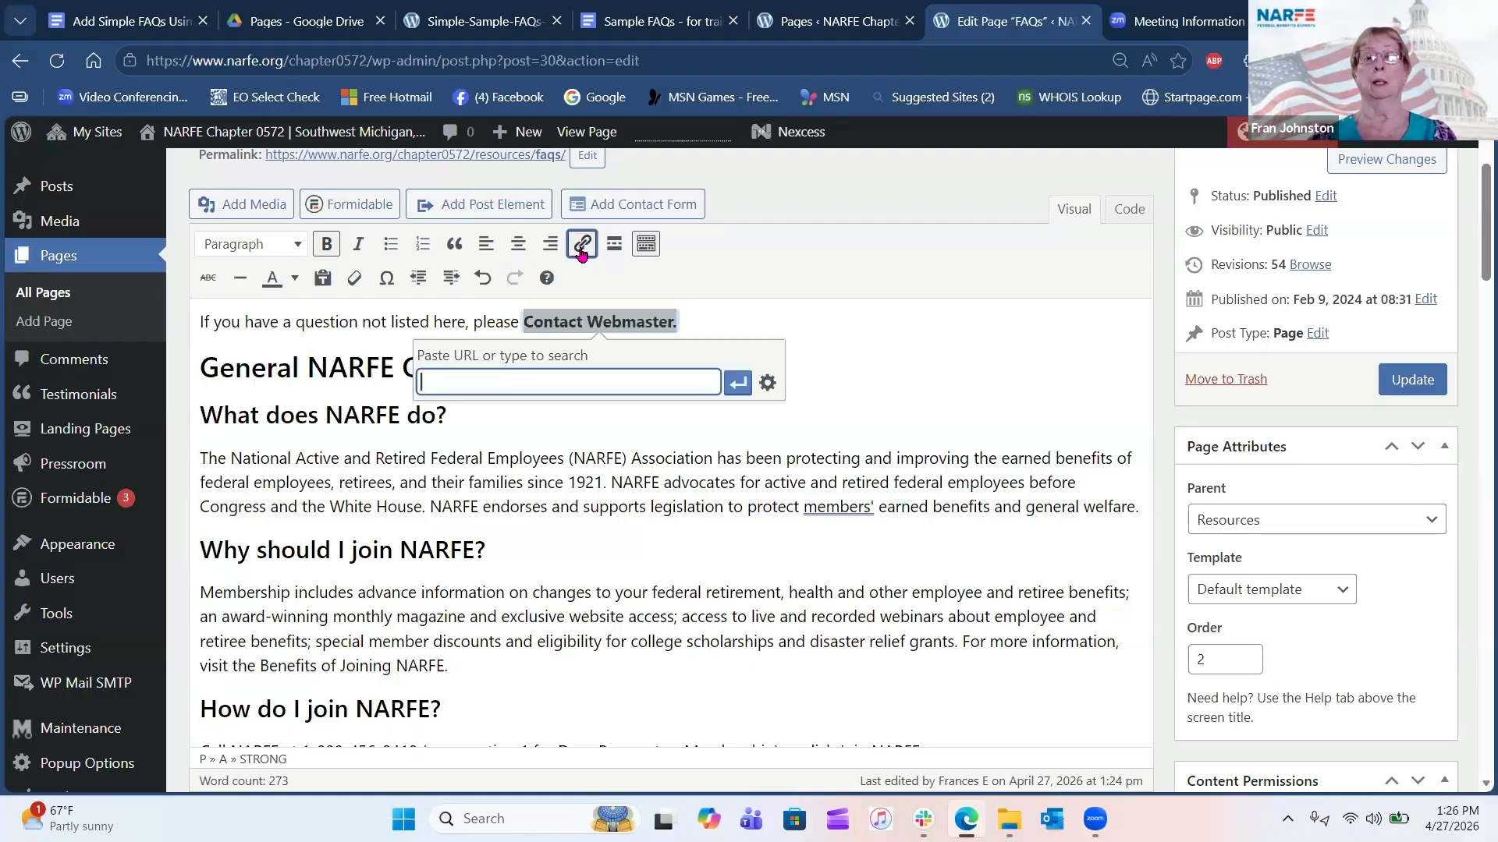
right_click(469, 382)
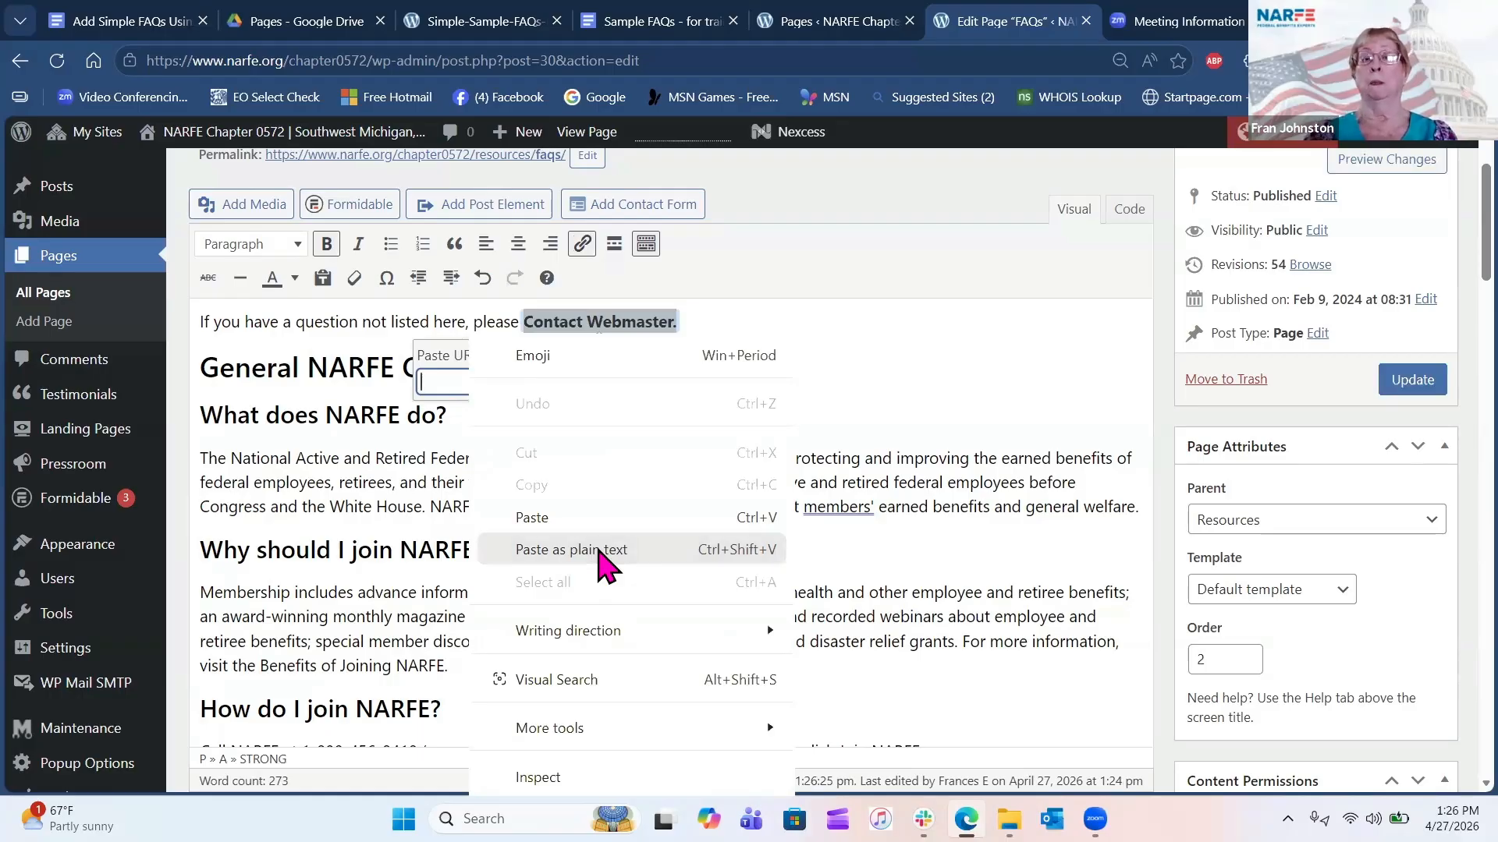
left_click(605, 550)
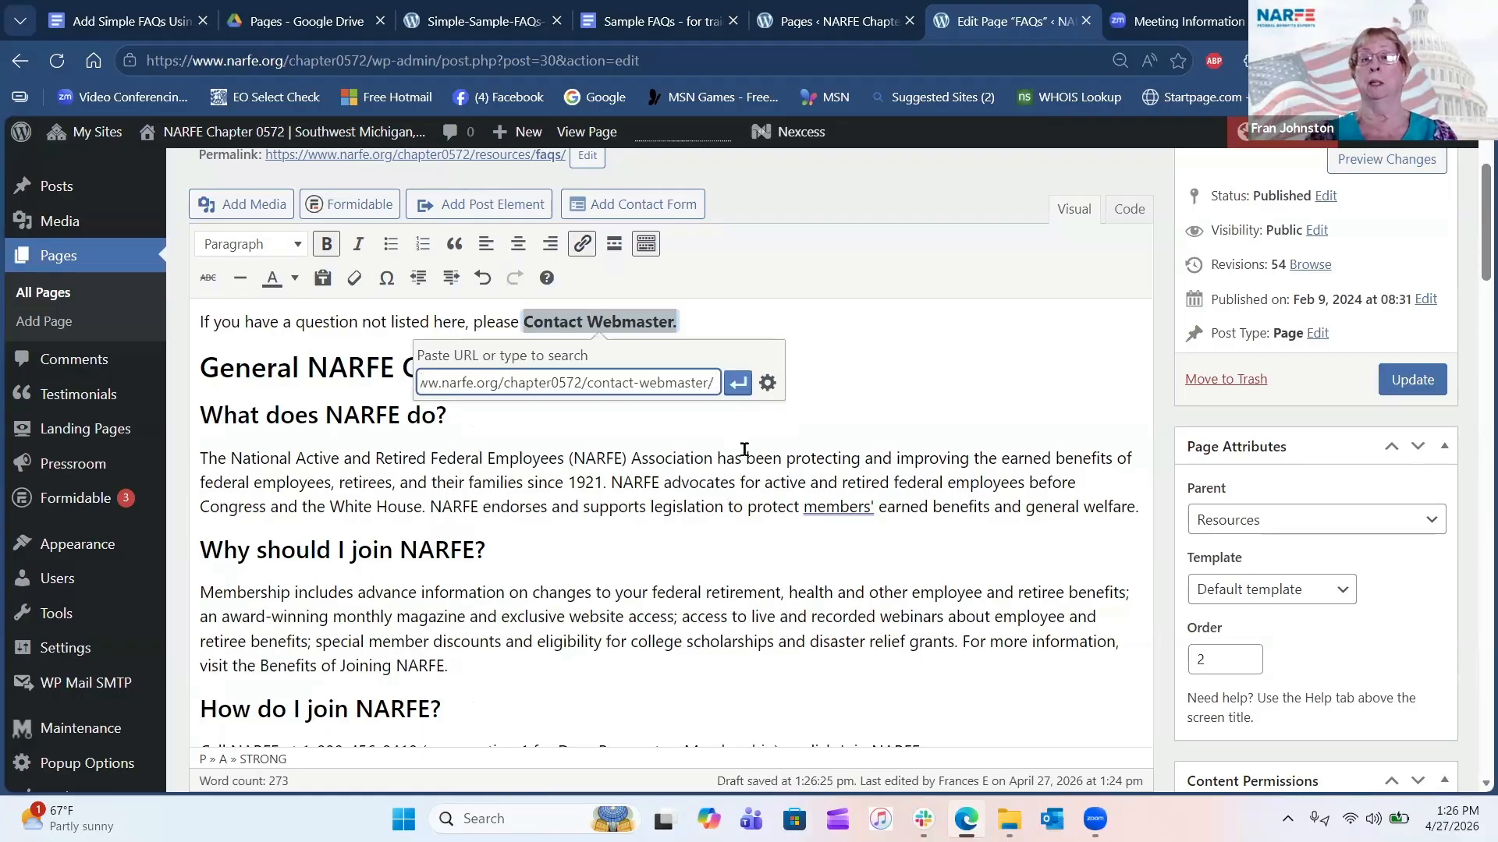
left_click(767, 389)
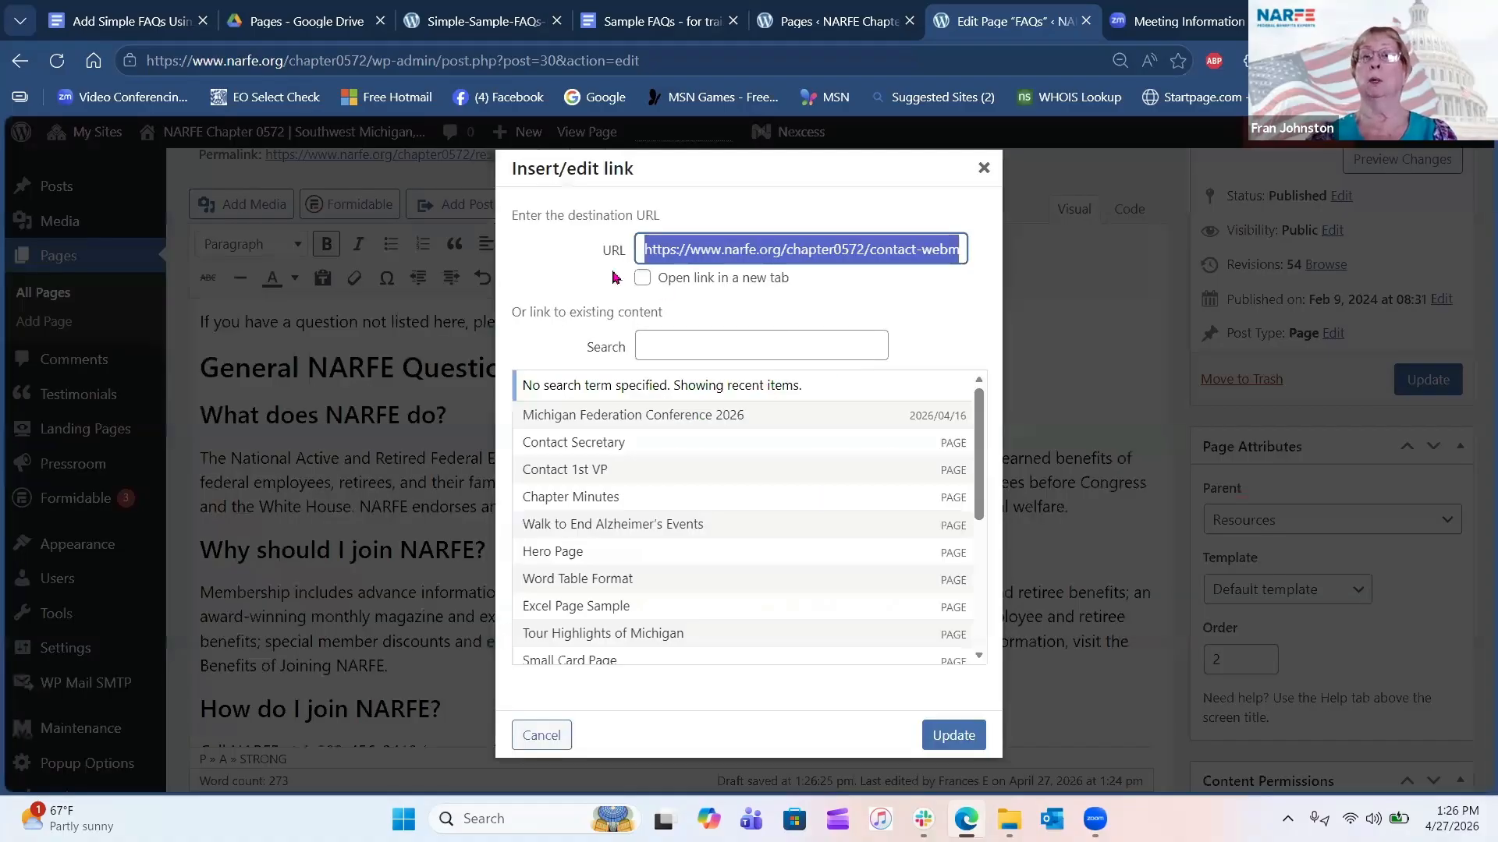
left_click(642, 279)
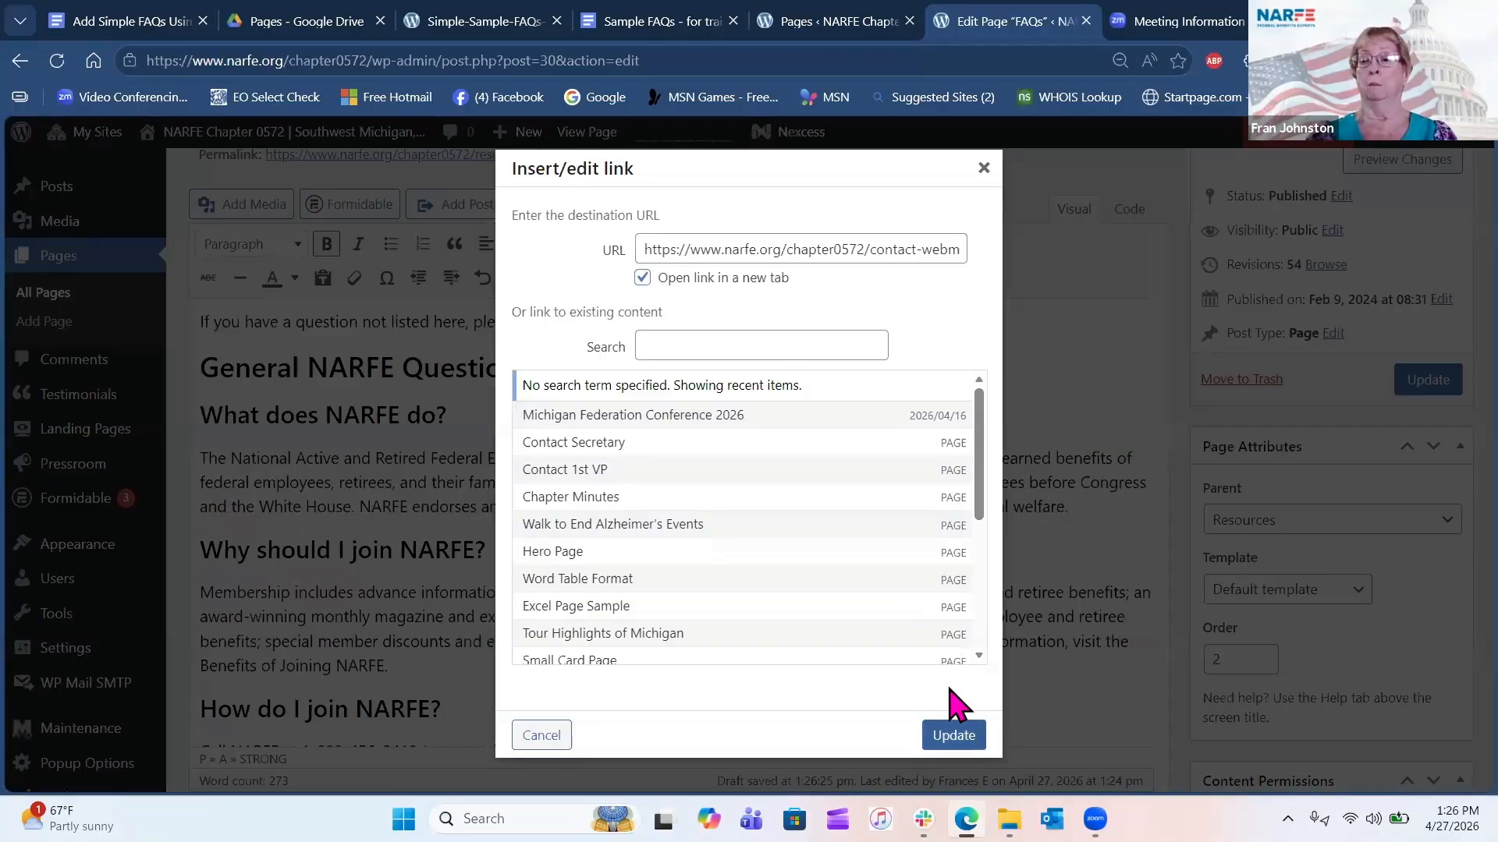
left_click(953, 734)
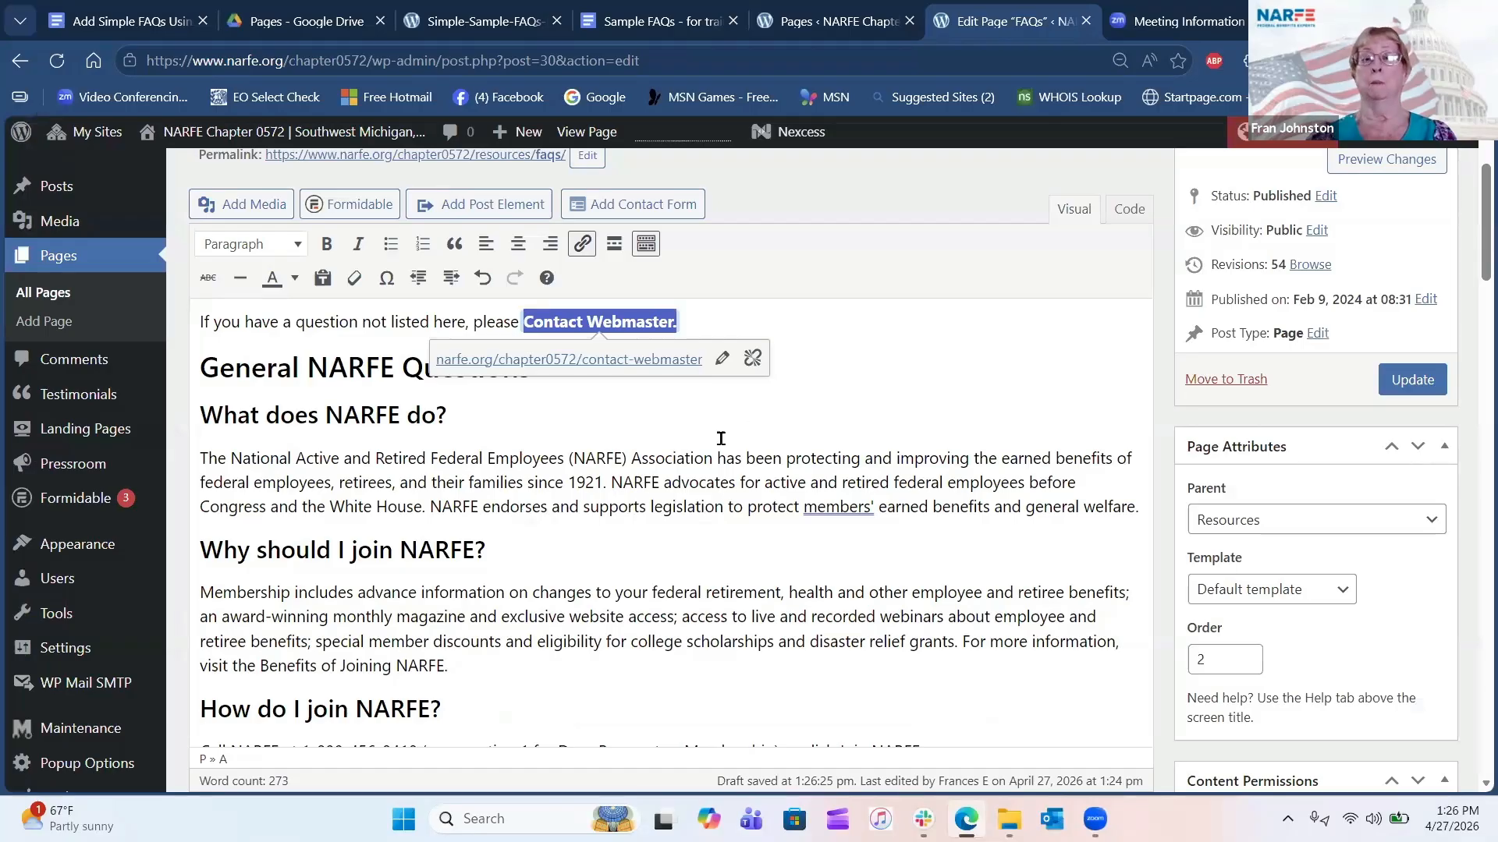
left_click(686, 547)
Make the words "Benefits of Joining NARFE." in the "Why should I join NARFE?" answer bold.
scroll(687, 548, "down", 3)
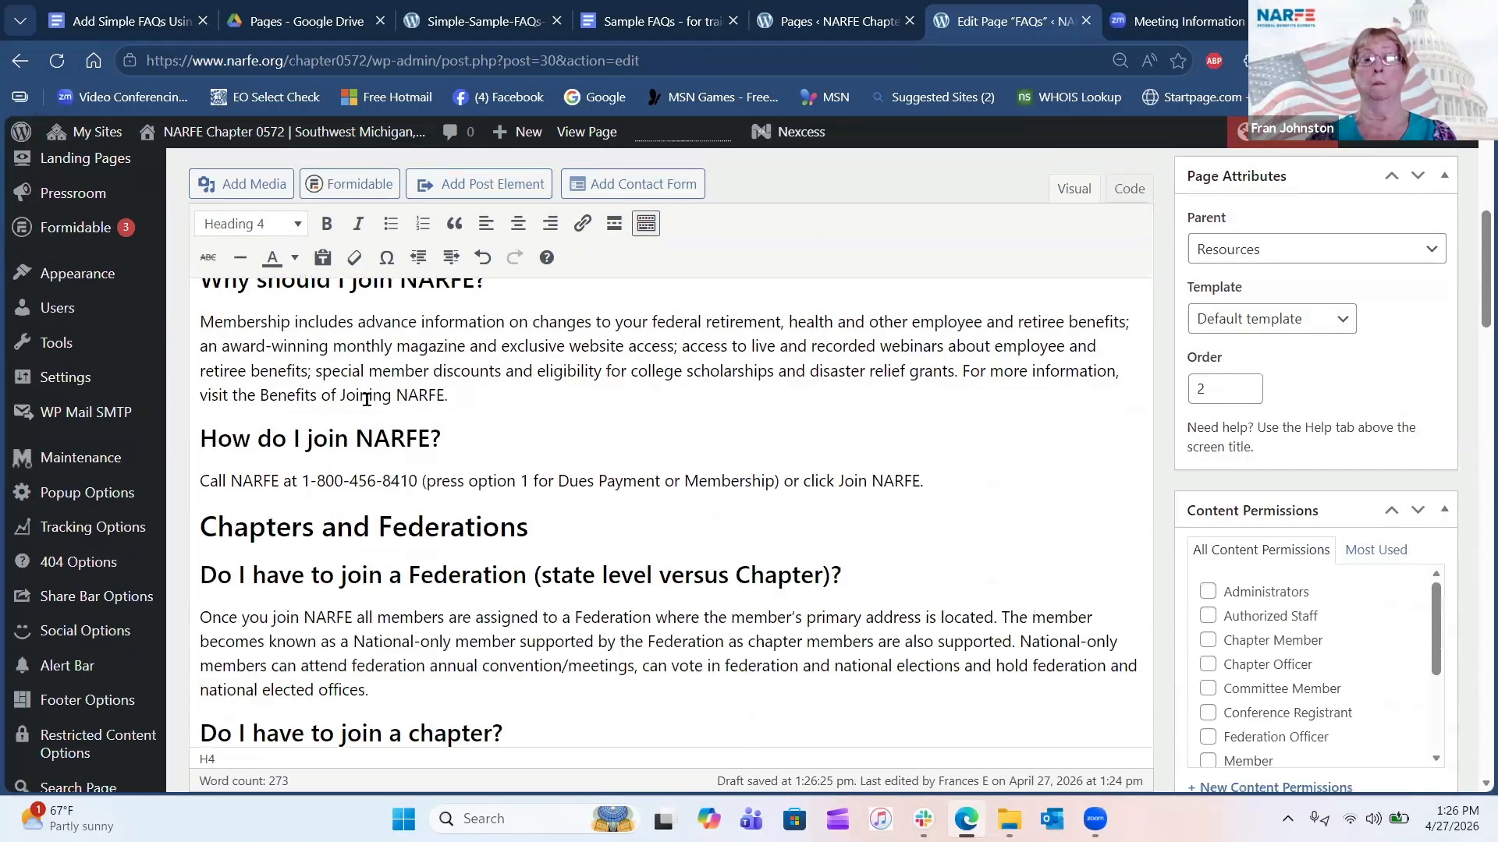
left_click_drag(261, 390, 449, 388)
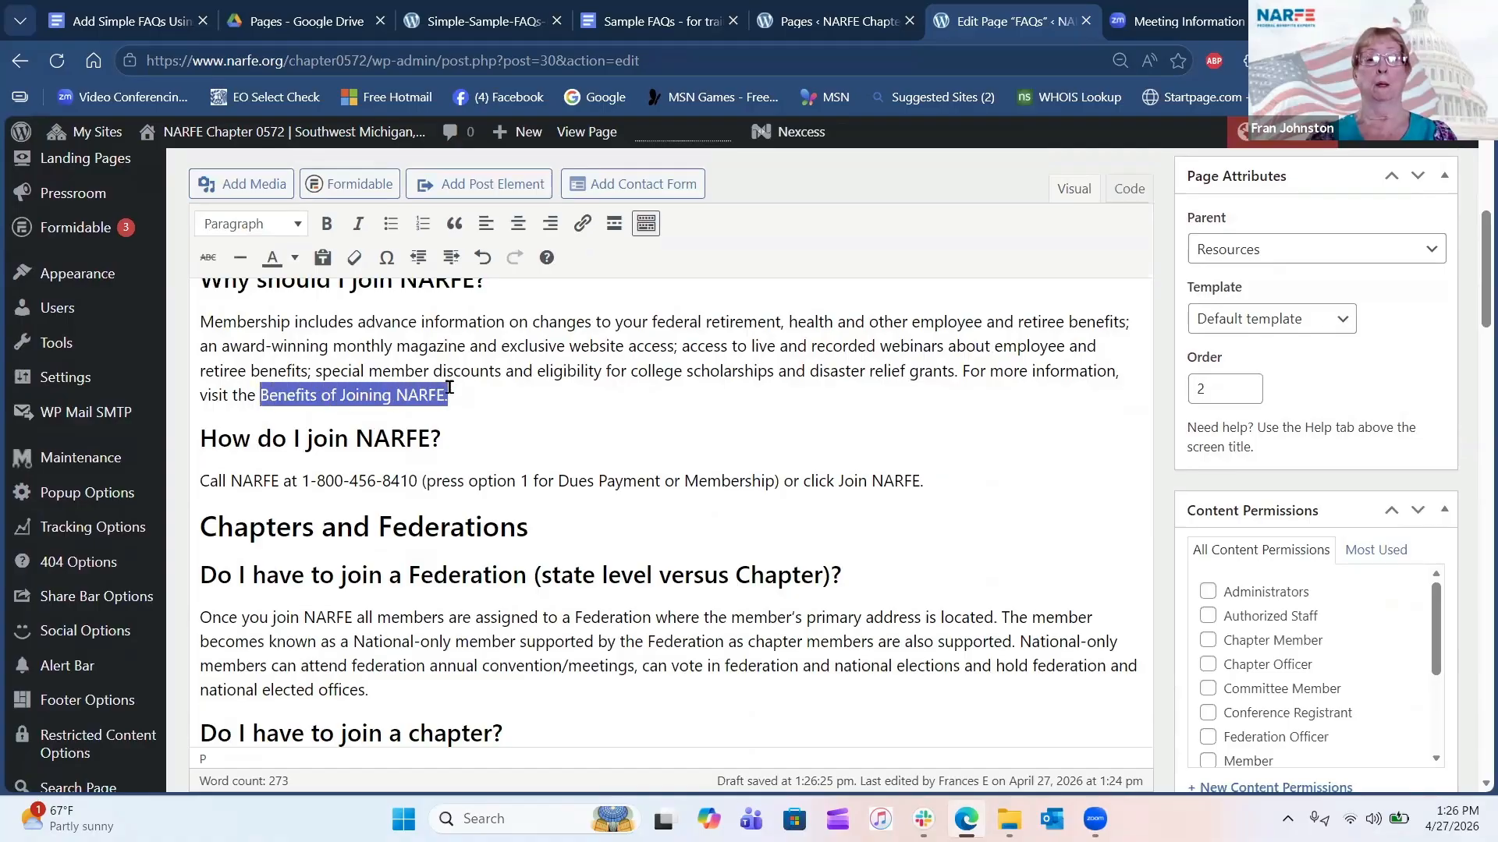
left_click(327, 224)
left_click(649, 26)
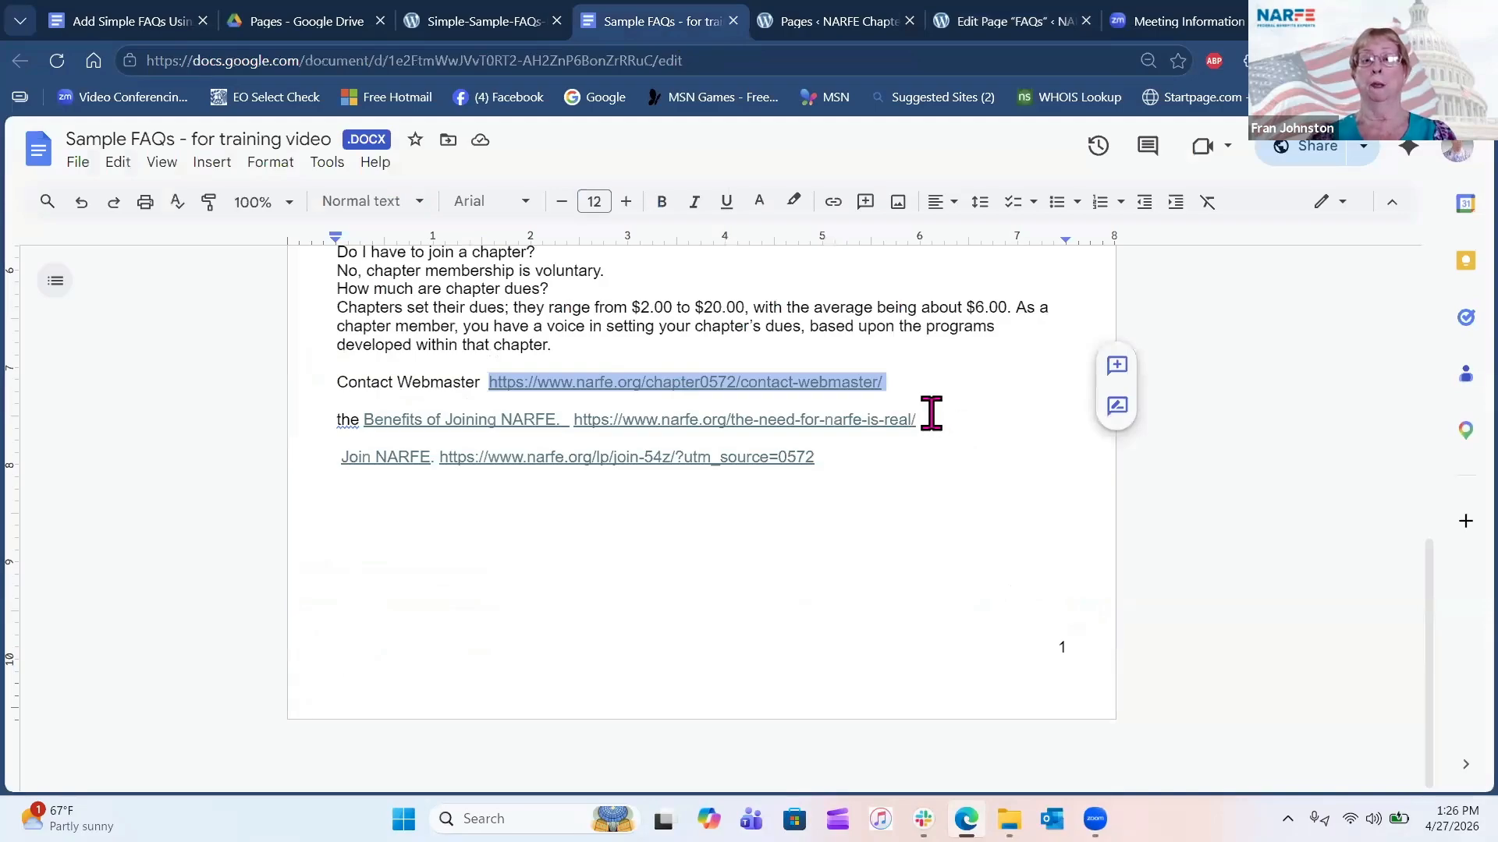
left_click_drag(921, 420, 575, 421)
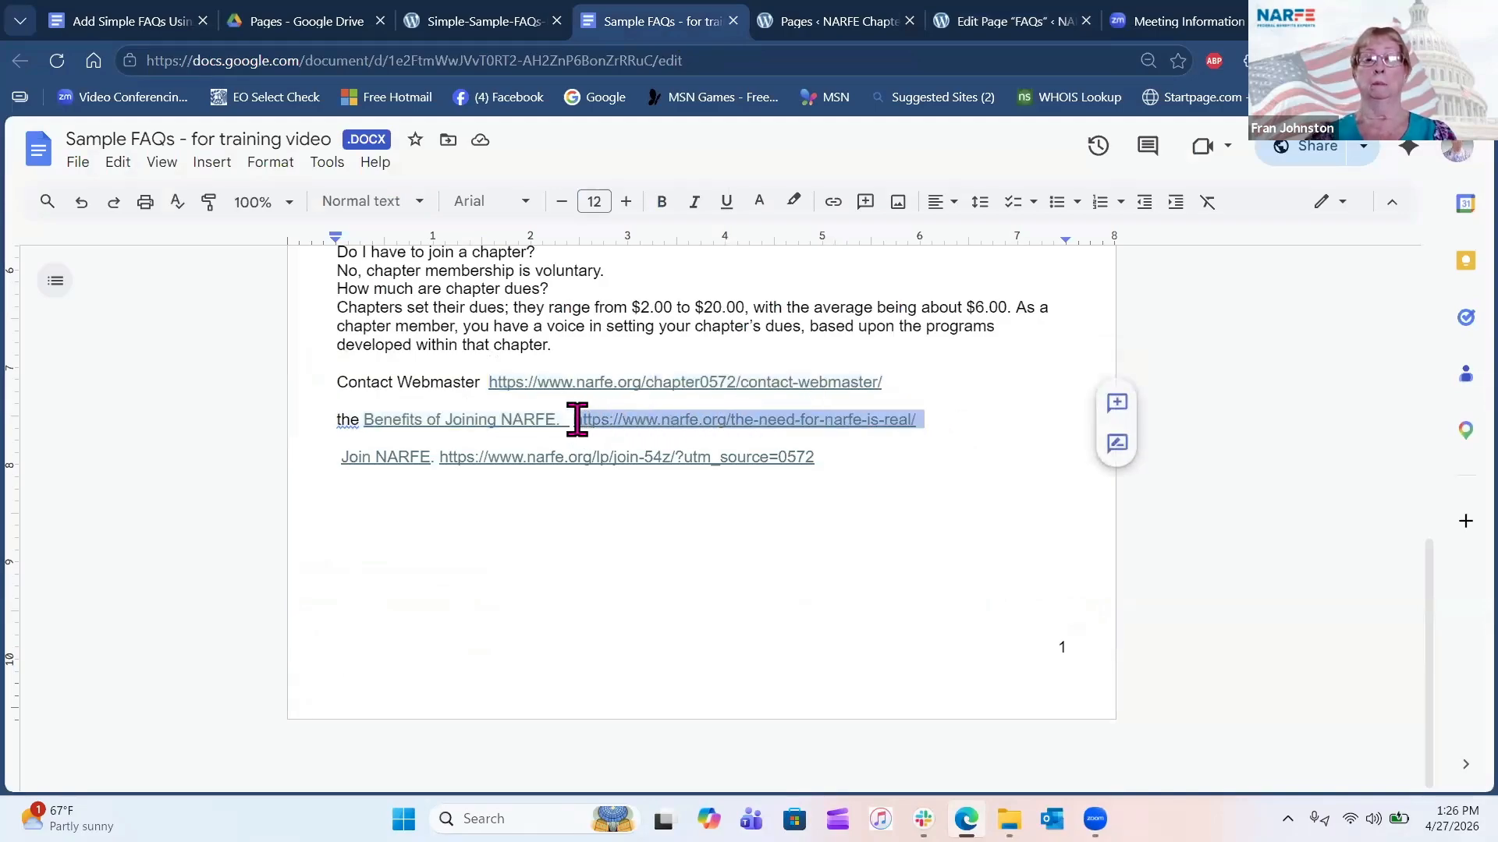
right_click(638, 440)
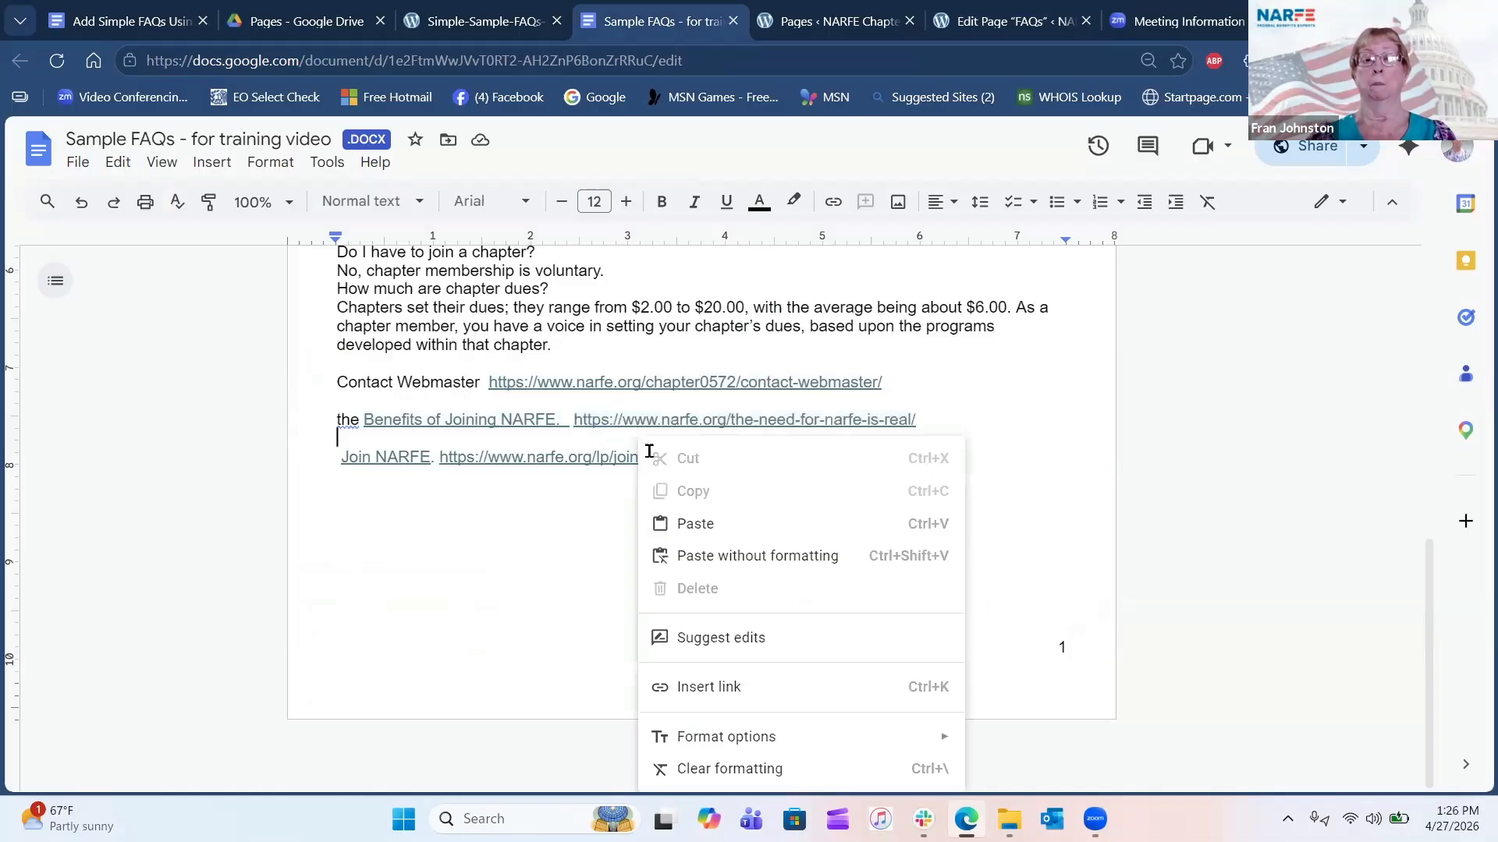
left_click(564, 420)
left_click_drag(576, 420, 906, 419)
right_click(906, 420)
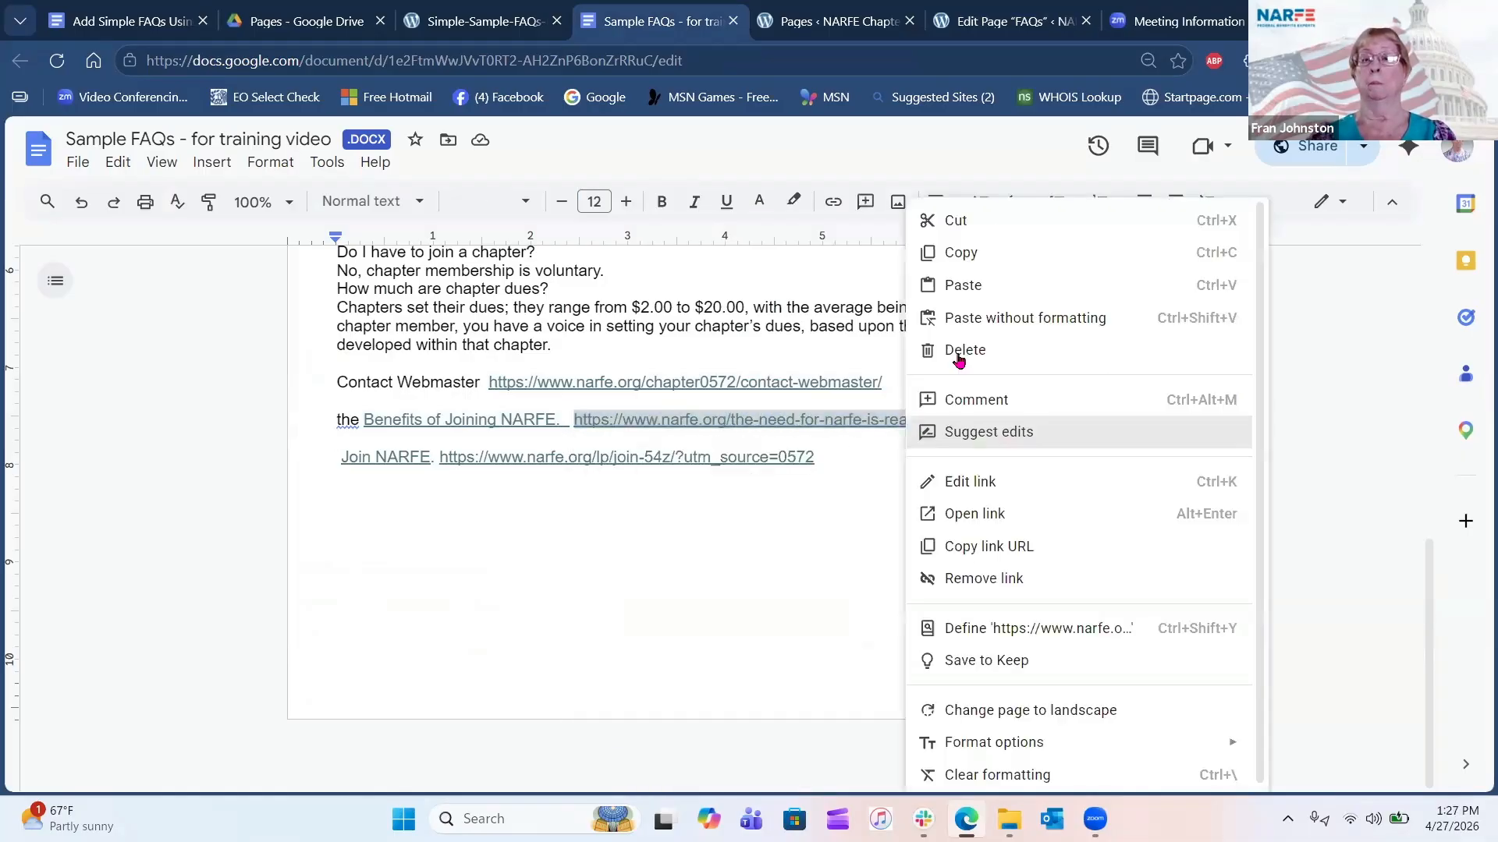
left_click(965, 252)
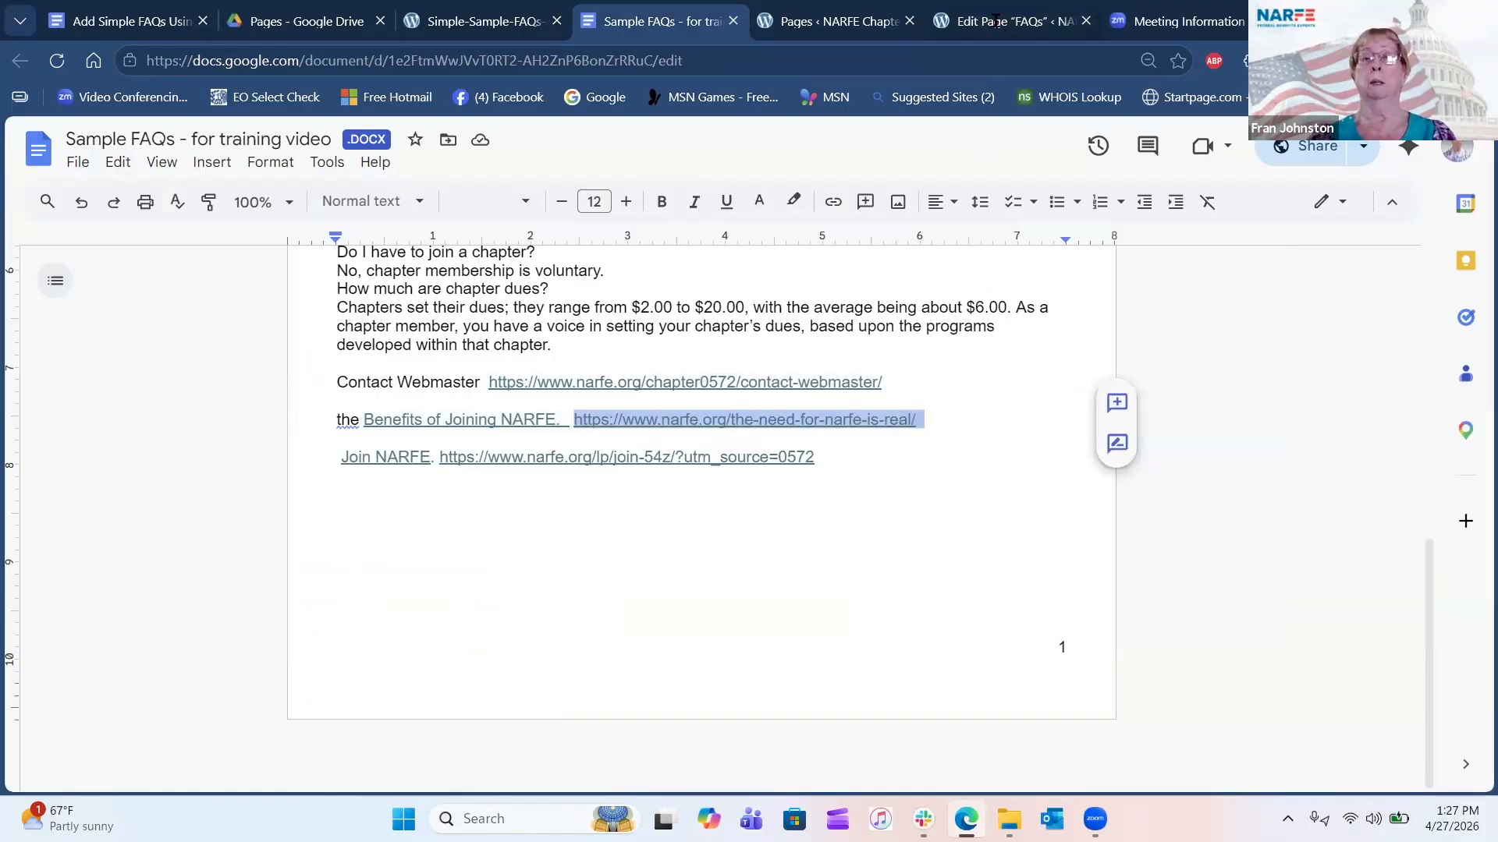
In the WordPress FAQs page, link "Benefits of Joining NARFE." to the copied the-need-for-narfe-is-real URL, opening in a new tab.
left_click(1000, 25)
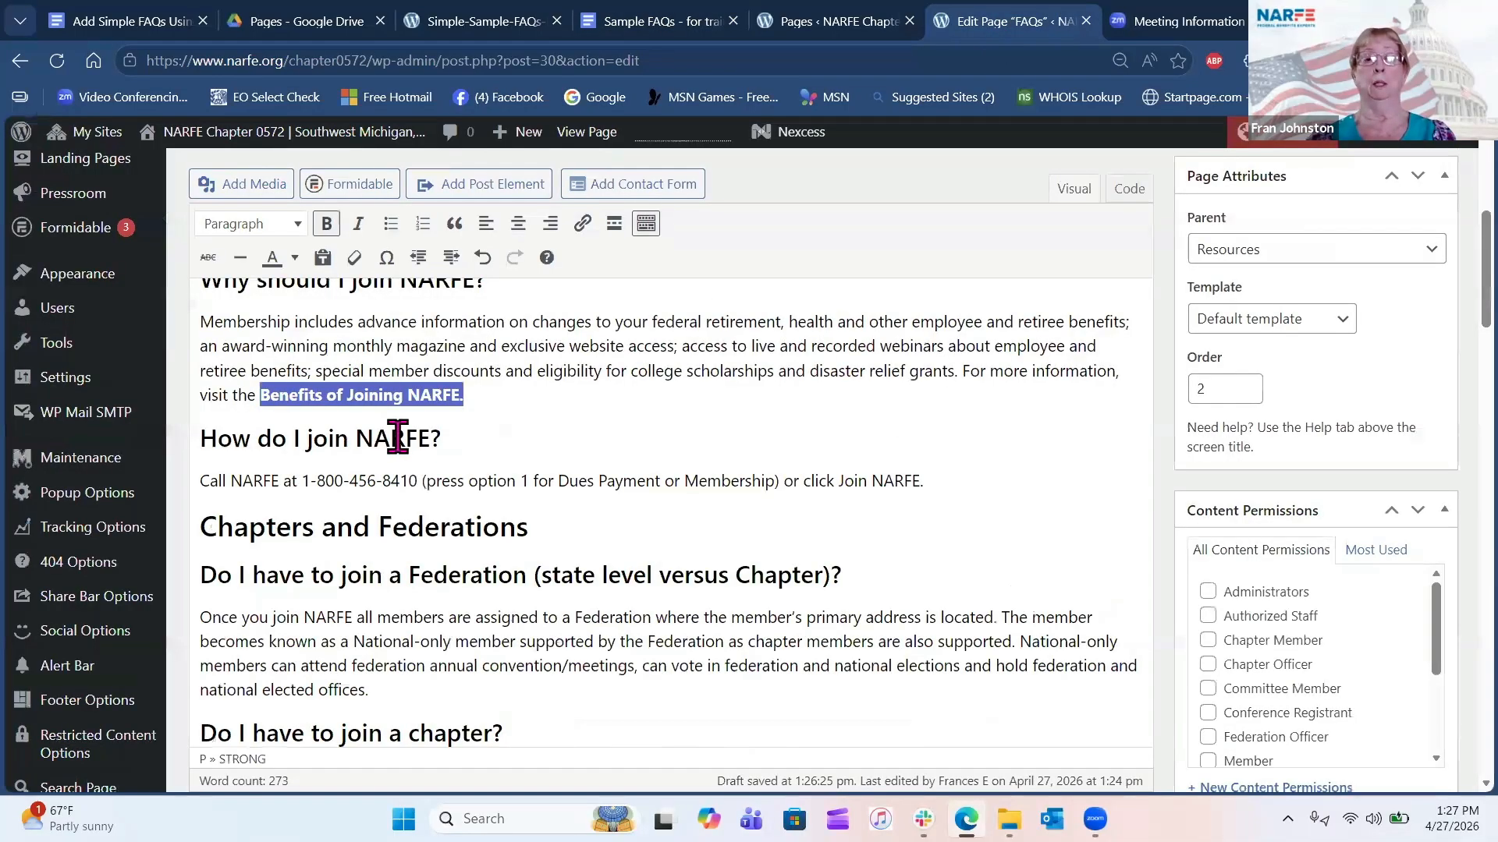
left_click(581, 227)
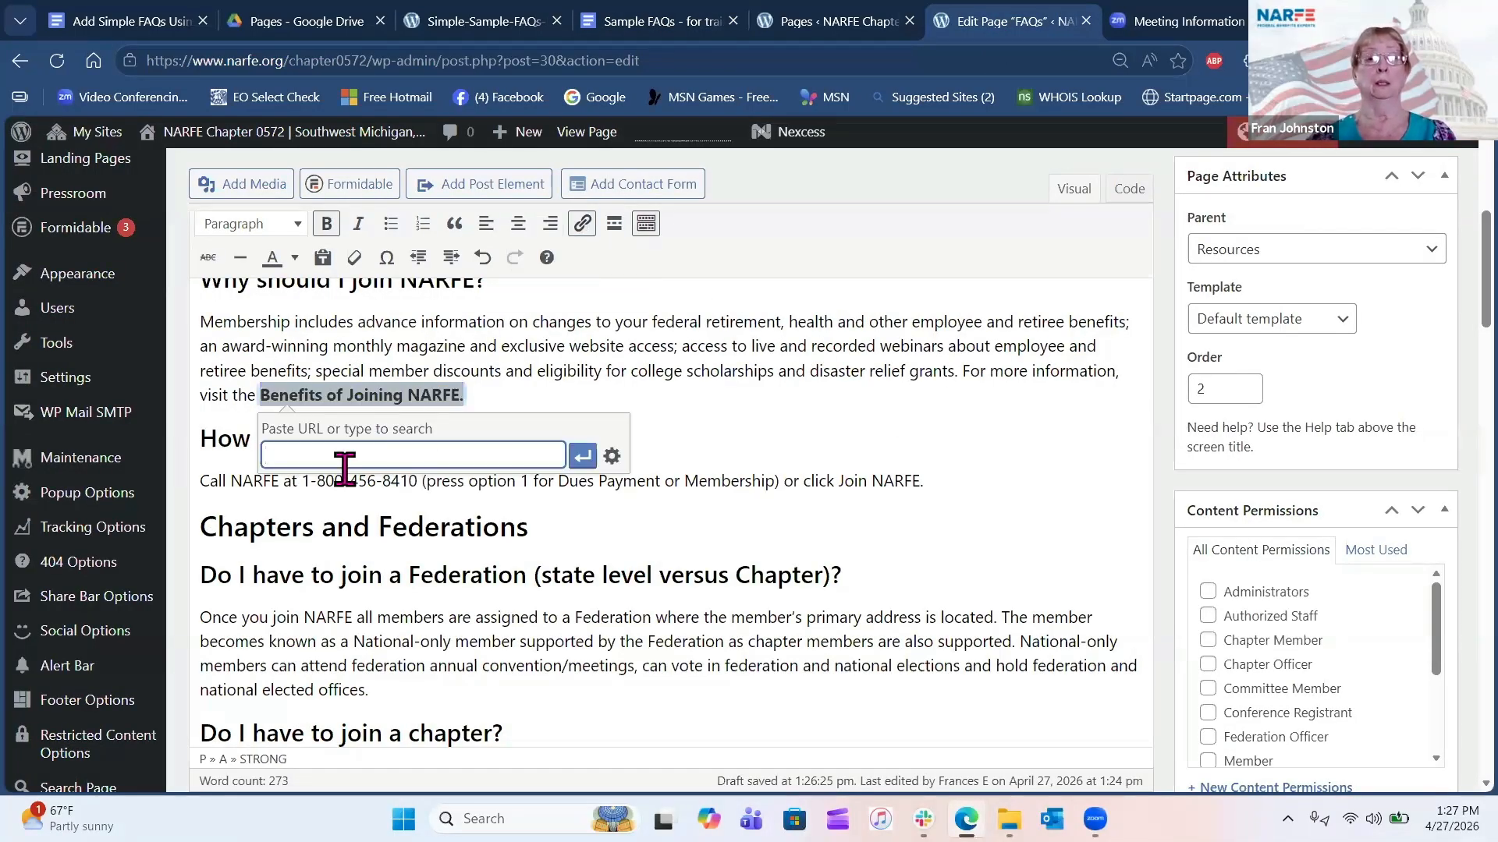
right_click(302, 454)
left_click(377, 546)
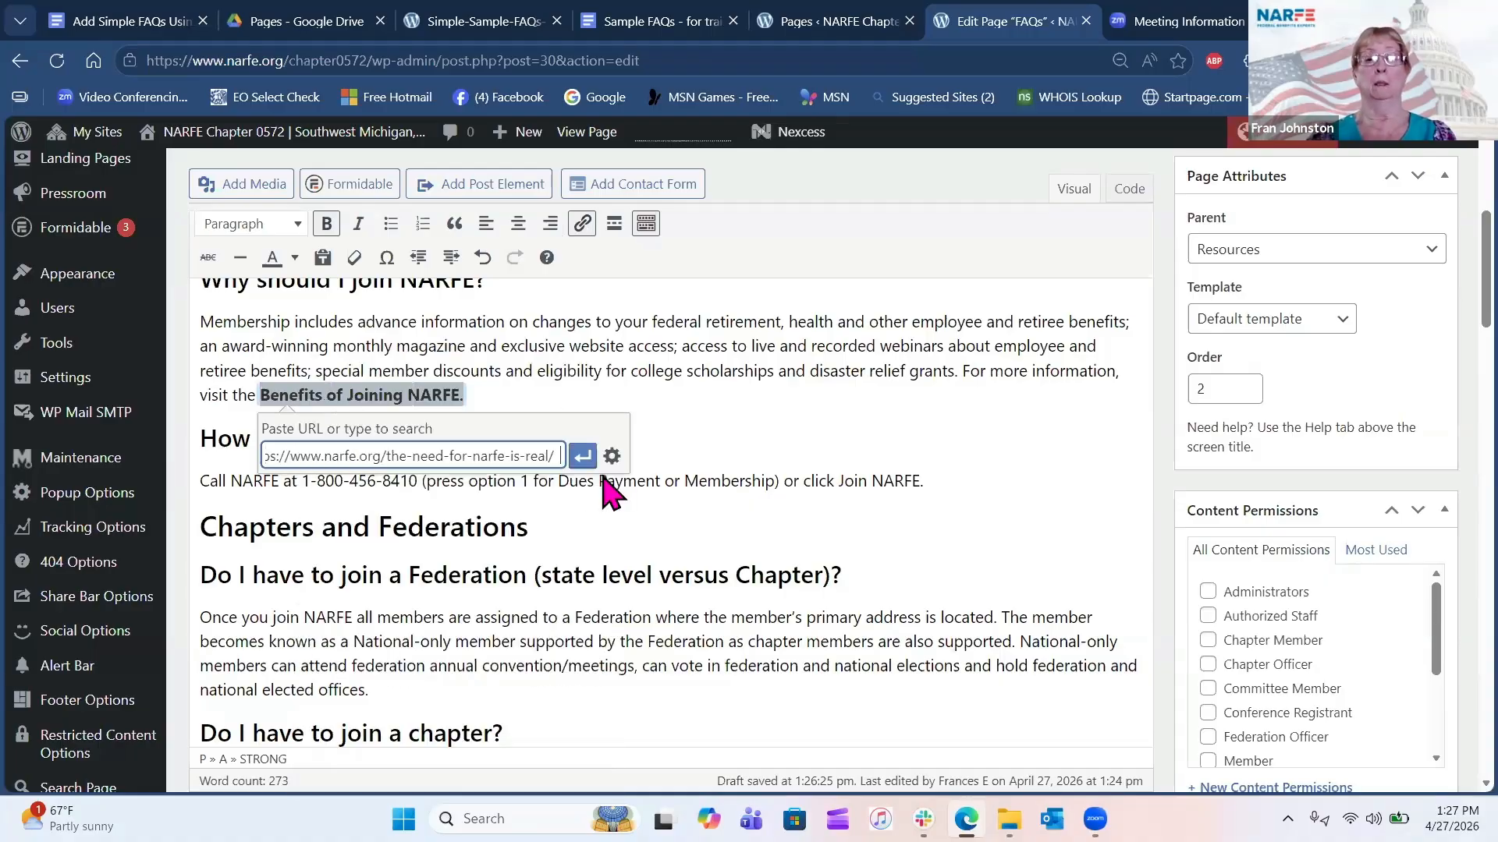
left_click(612, 455)
left_click(657, 282)
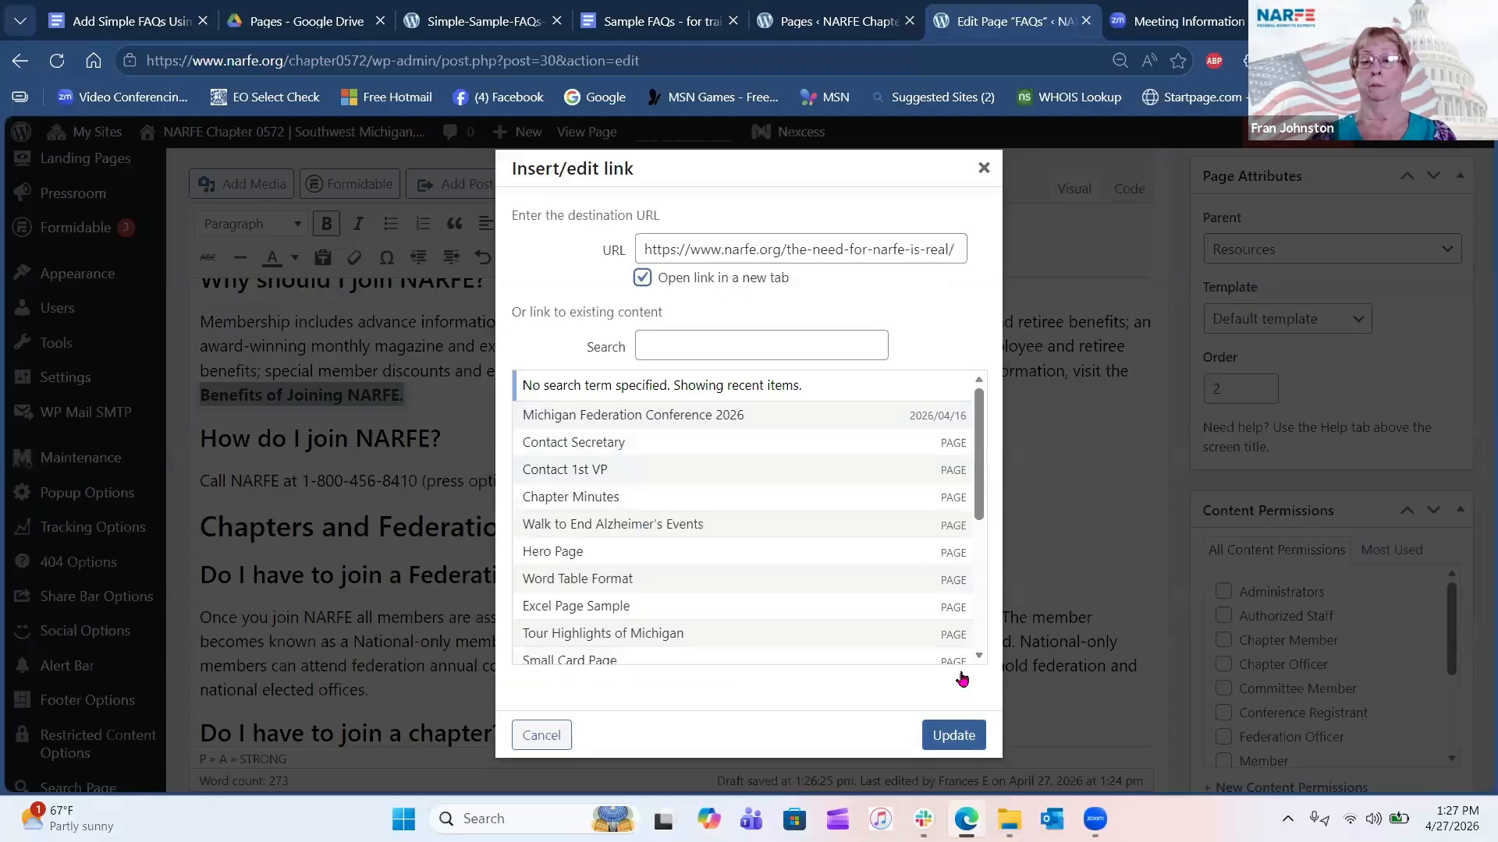
left_click(953, 735)
left_click(838, 529)
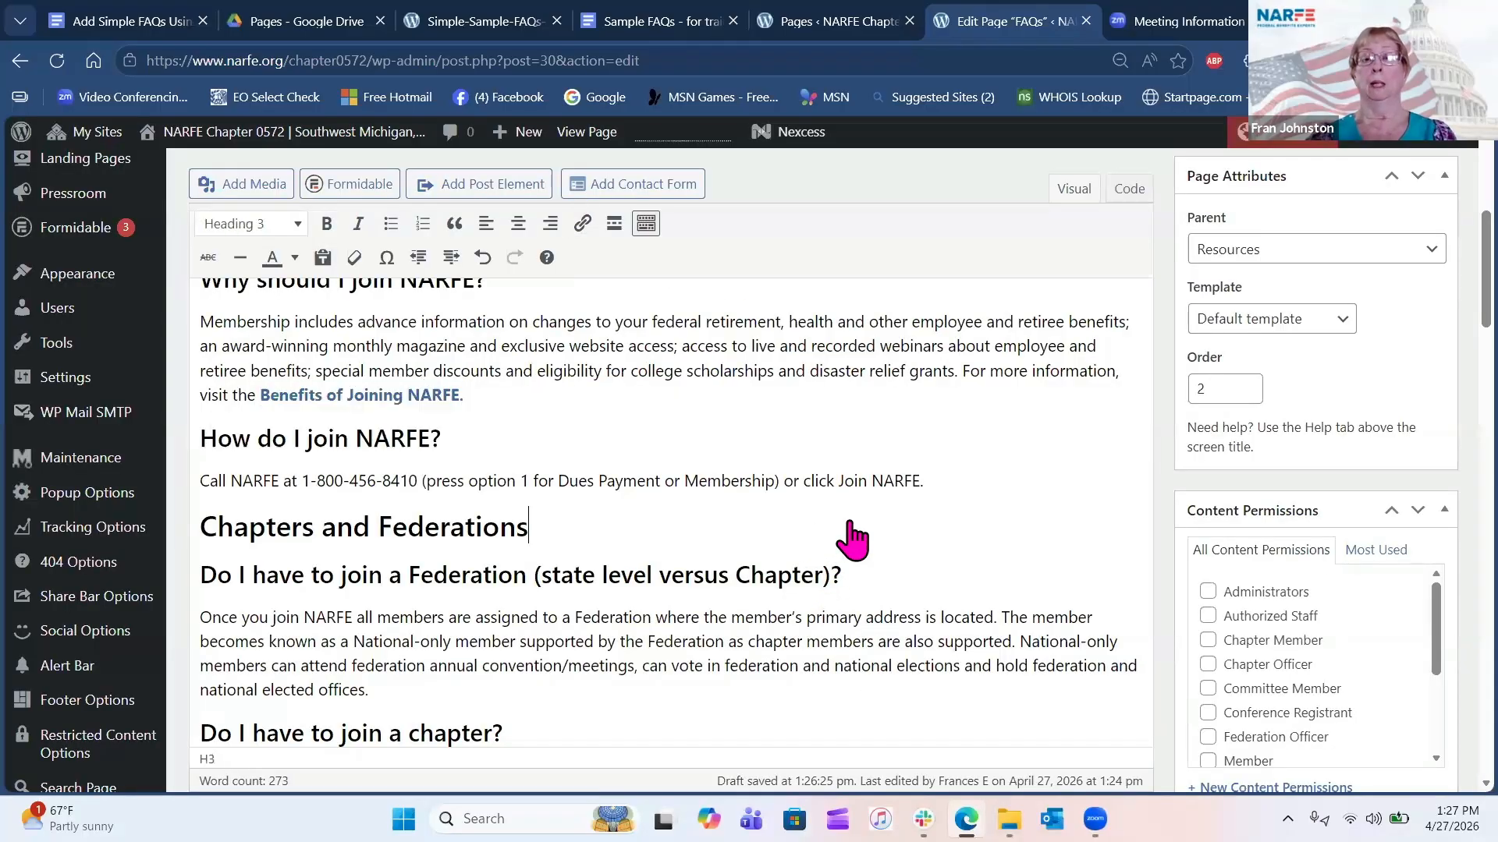
Make the words "Join NARFE." in the "How do I join NARFE?" answer bold.
left_click(872, 483)
left_click(918, 483)
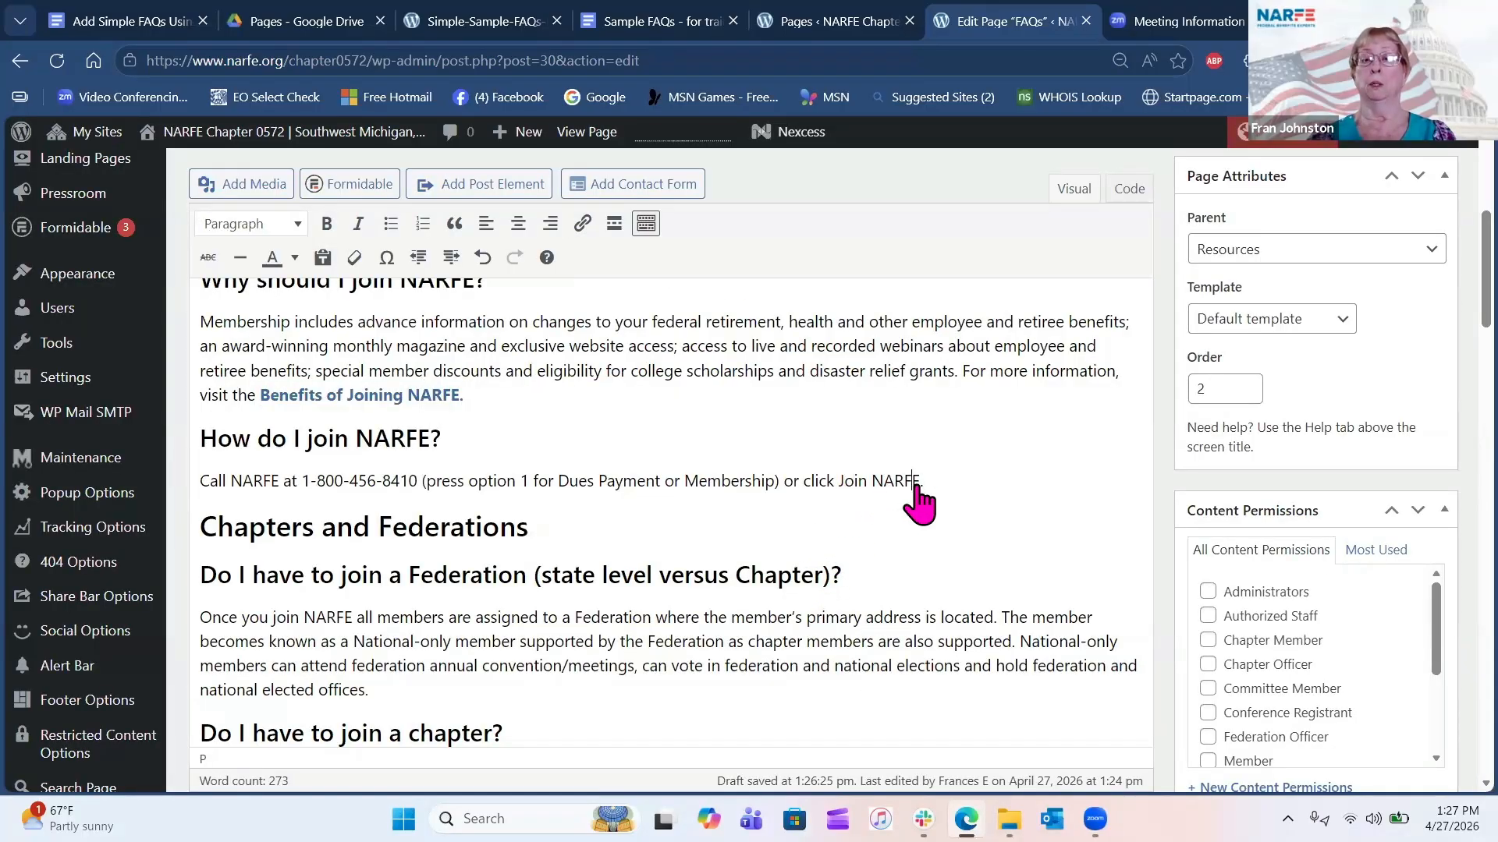
left_click_drag(926, 484, 838, 485)
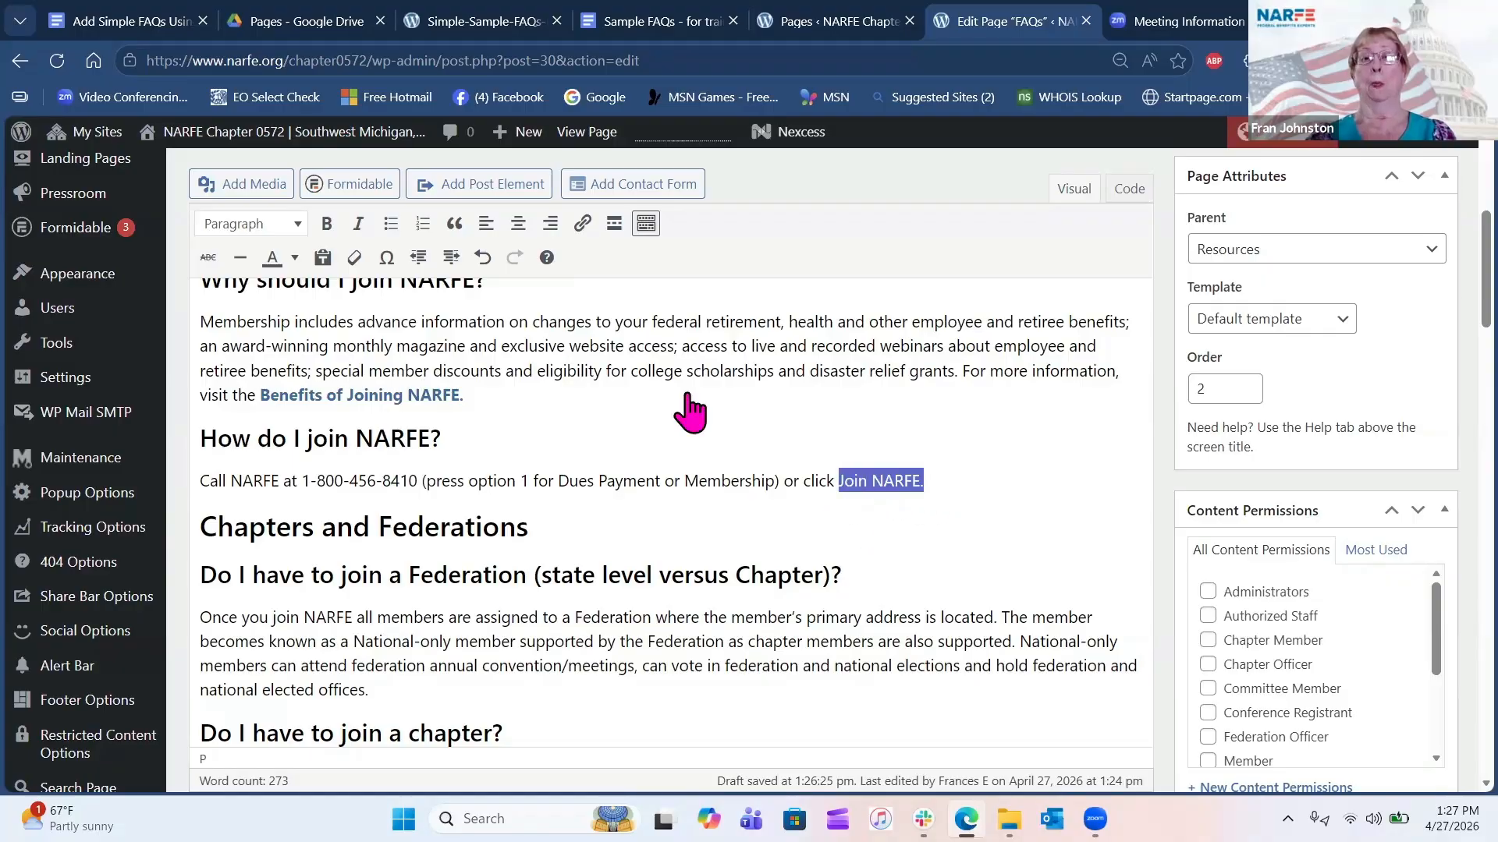
left_click(328, 225)
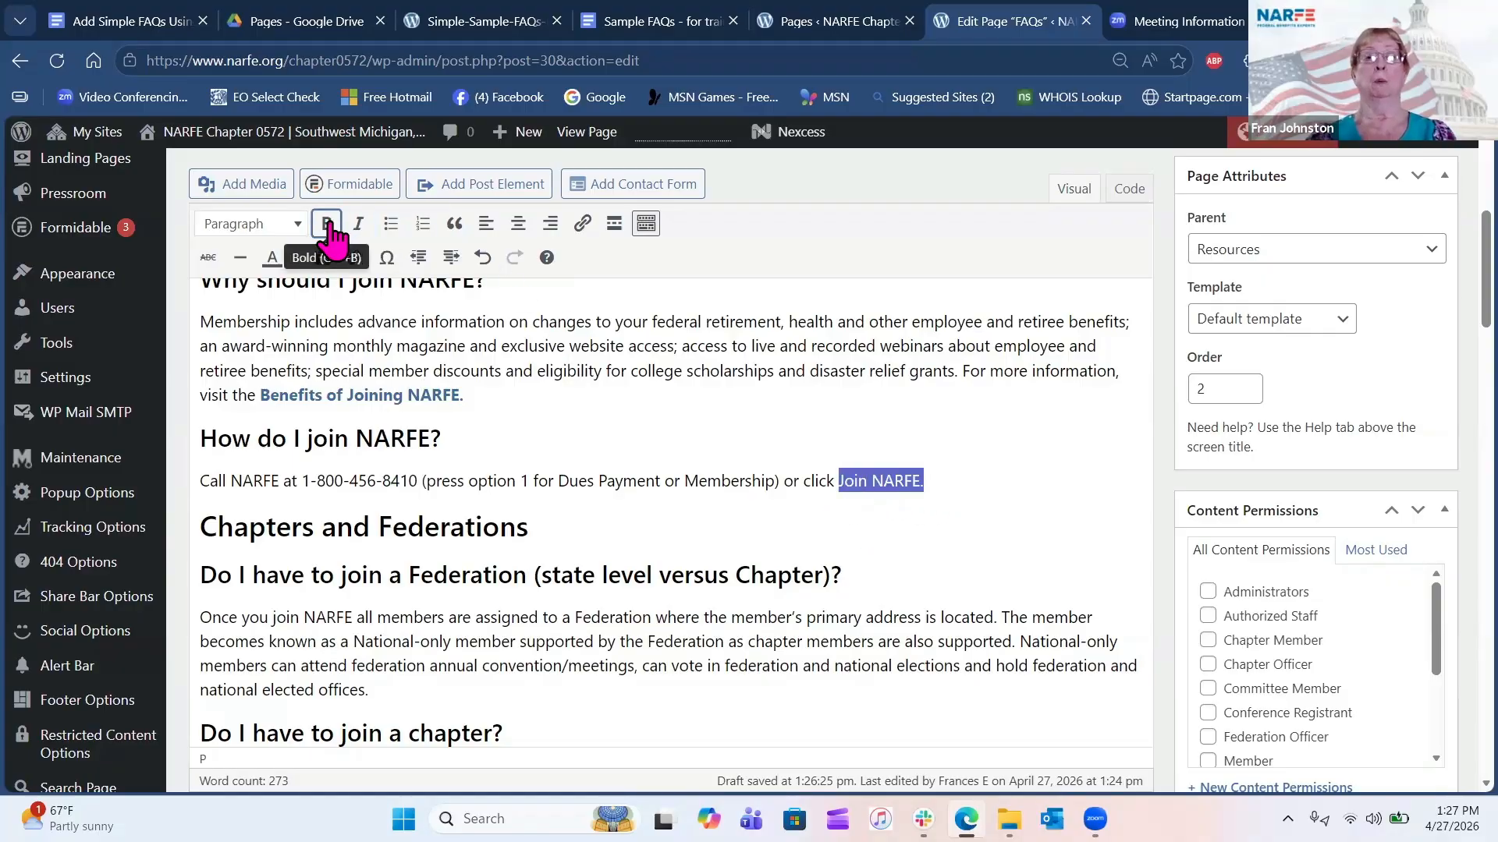
left_click(633, 31)
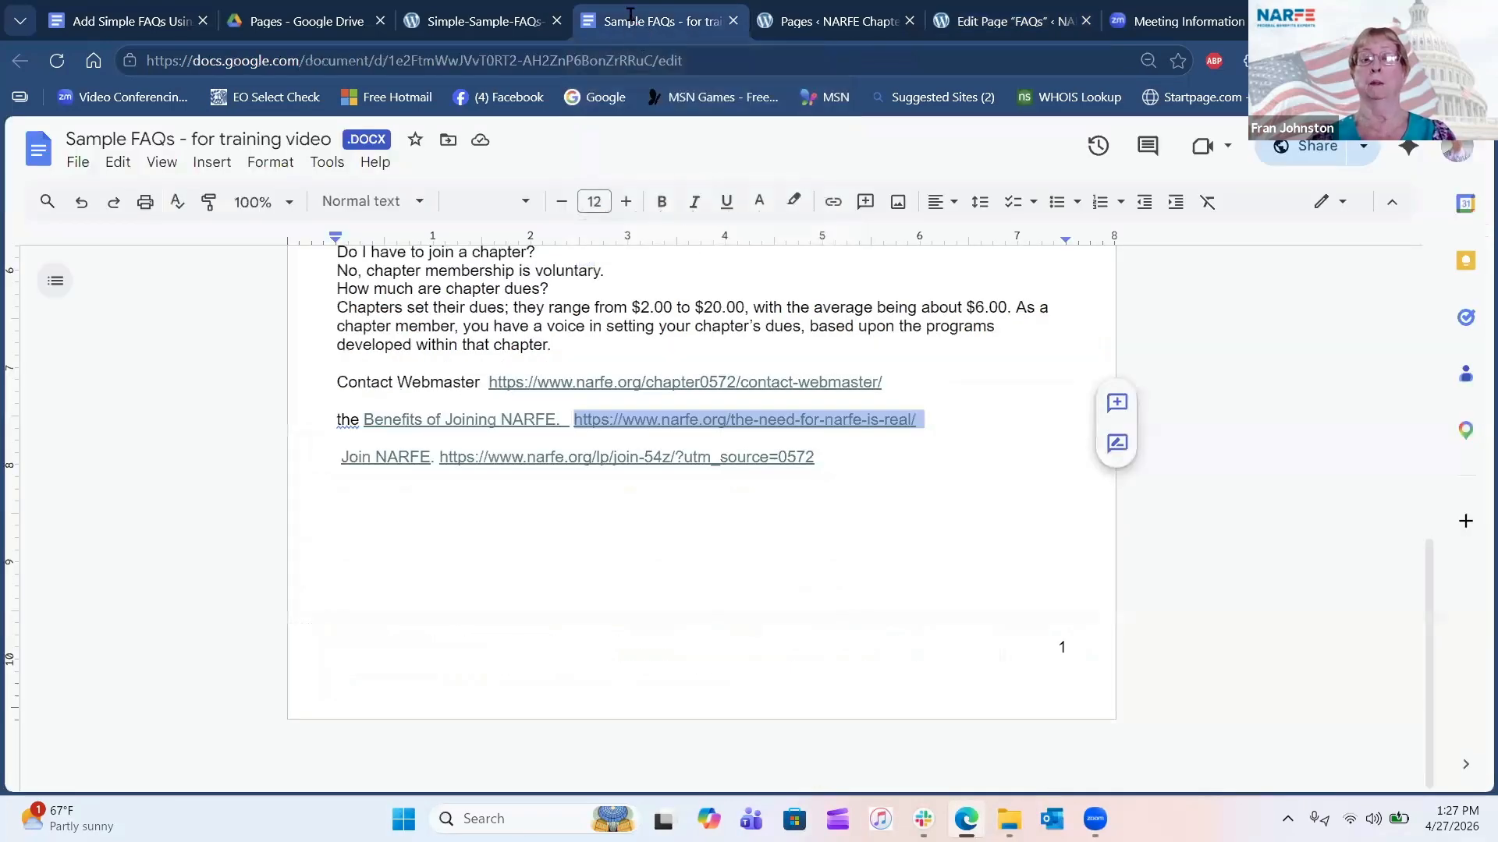
left_click(823, 463)
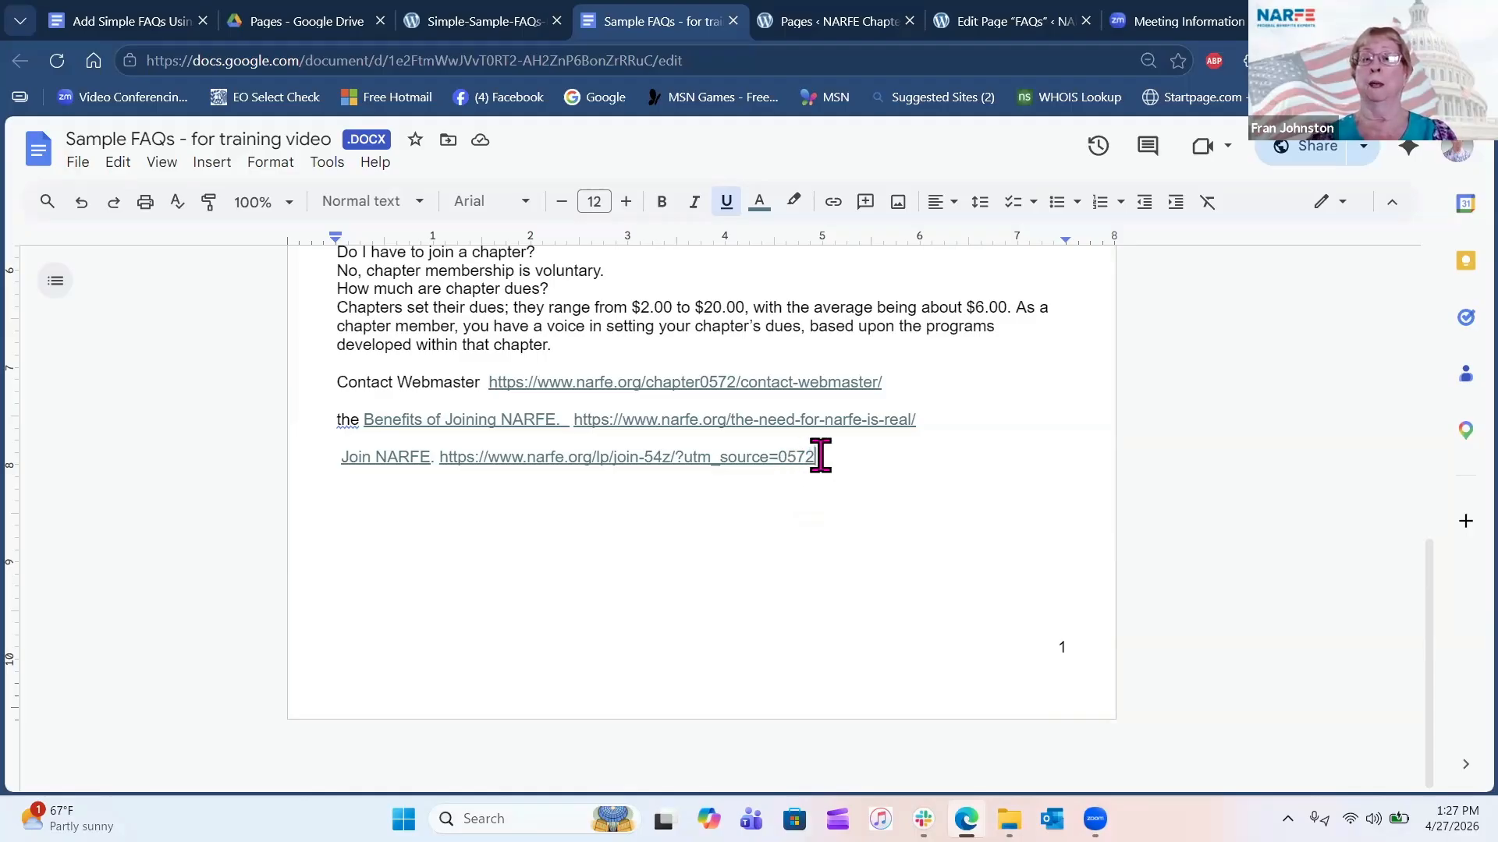
left_click_drag(821, 456, 450, 465)
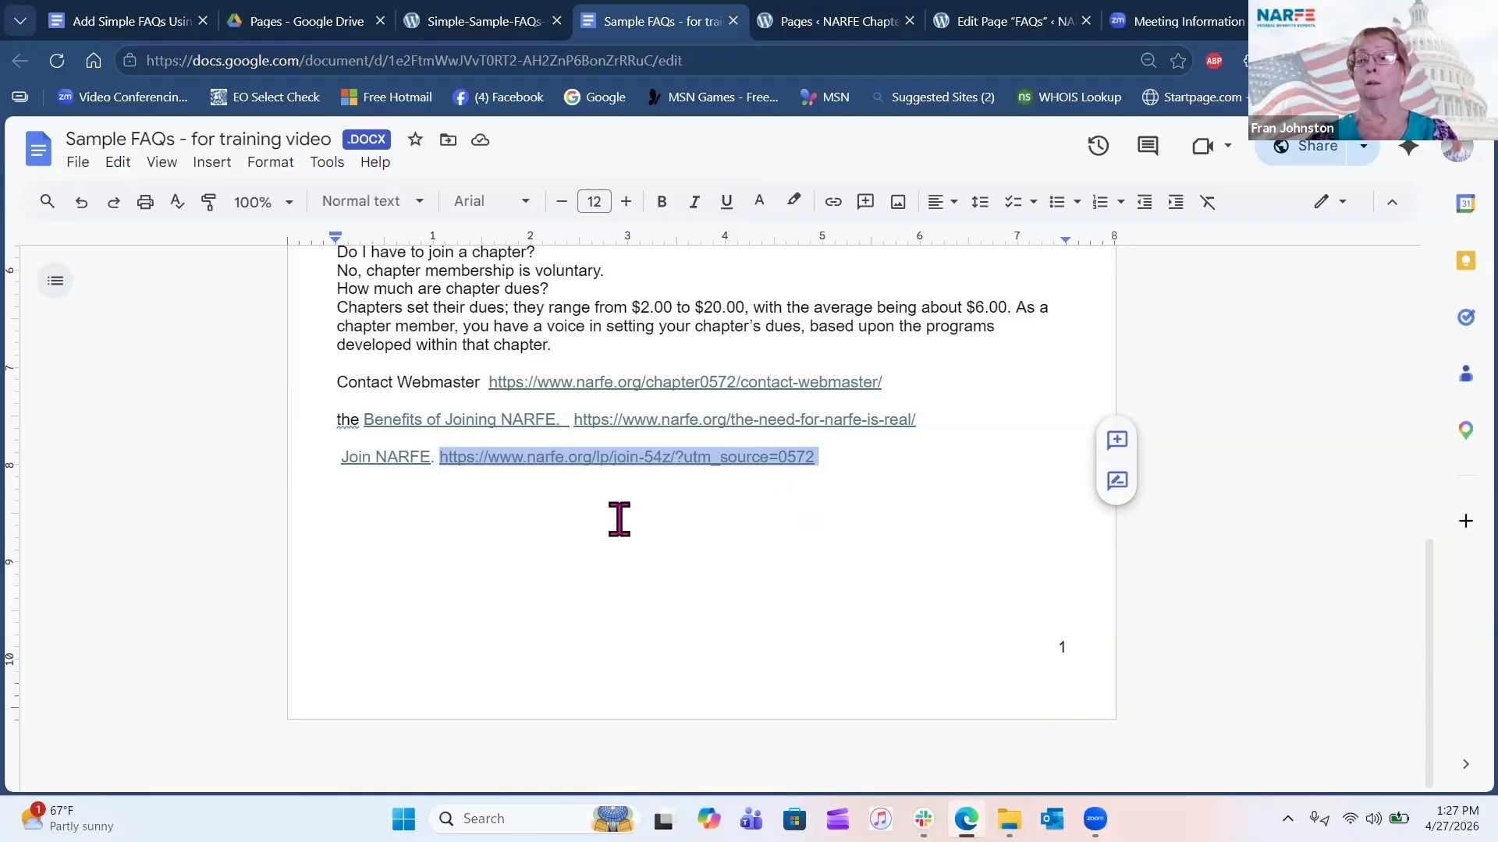
right_click(631, 459)
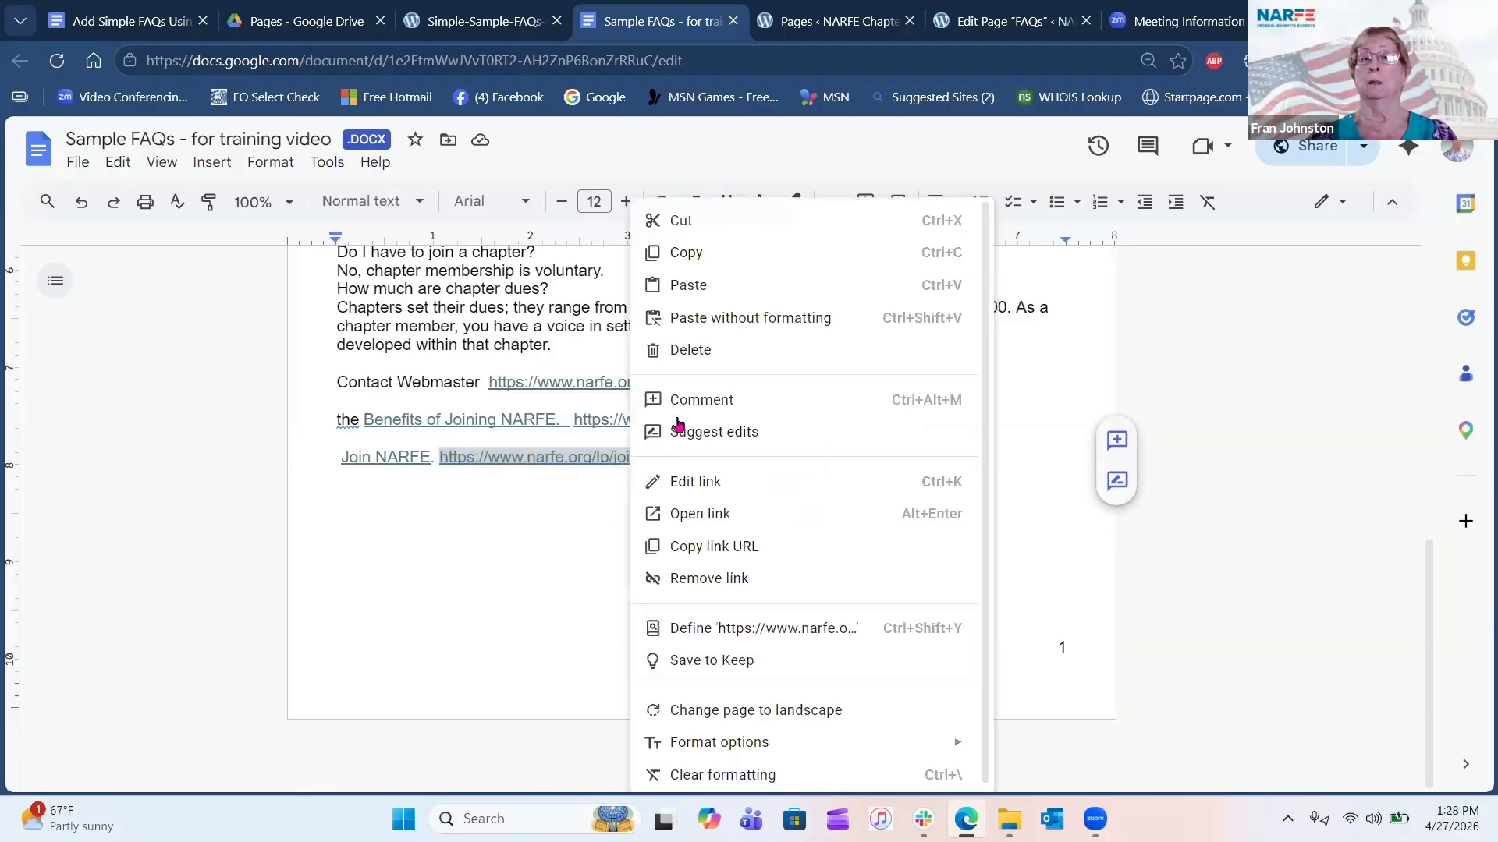
left_click(692, 254)
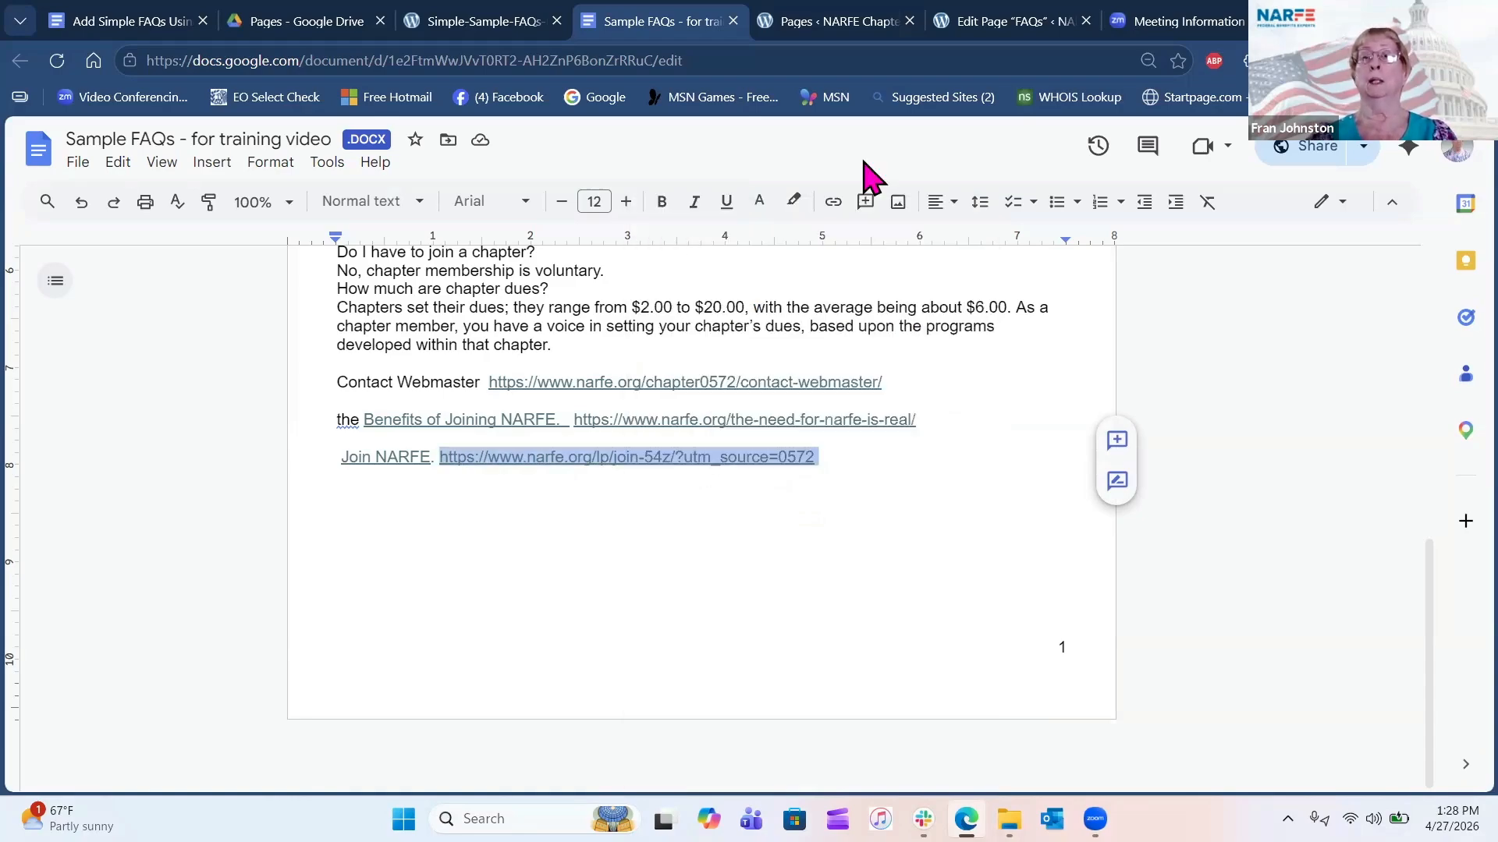
left_click(991, 32)
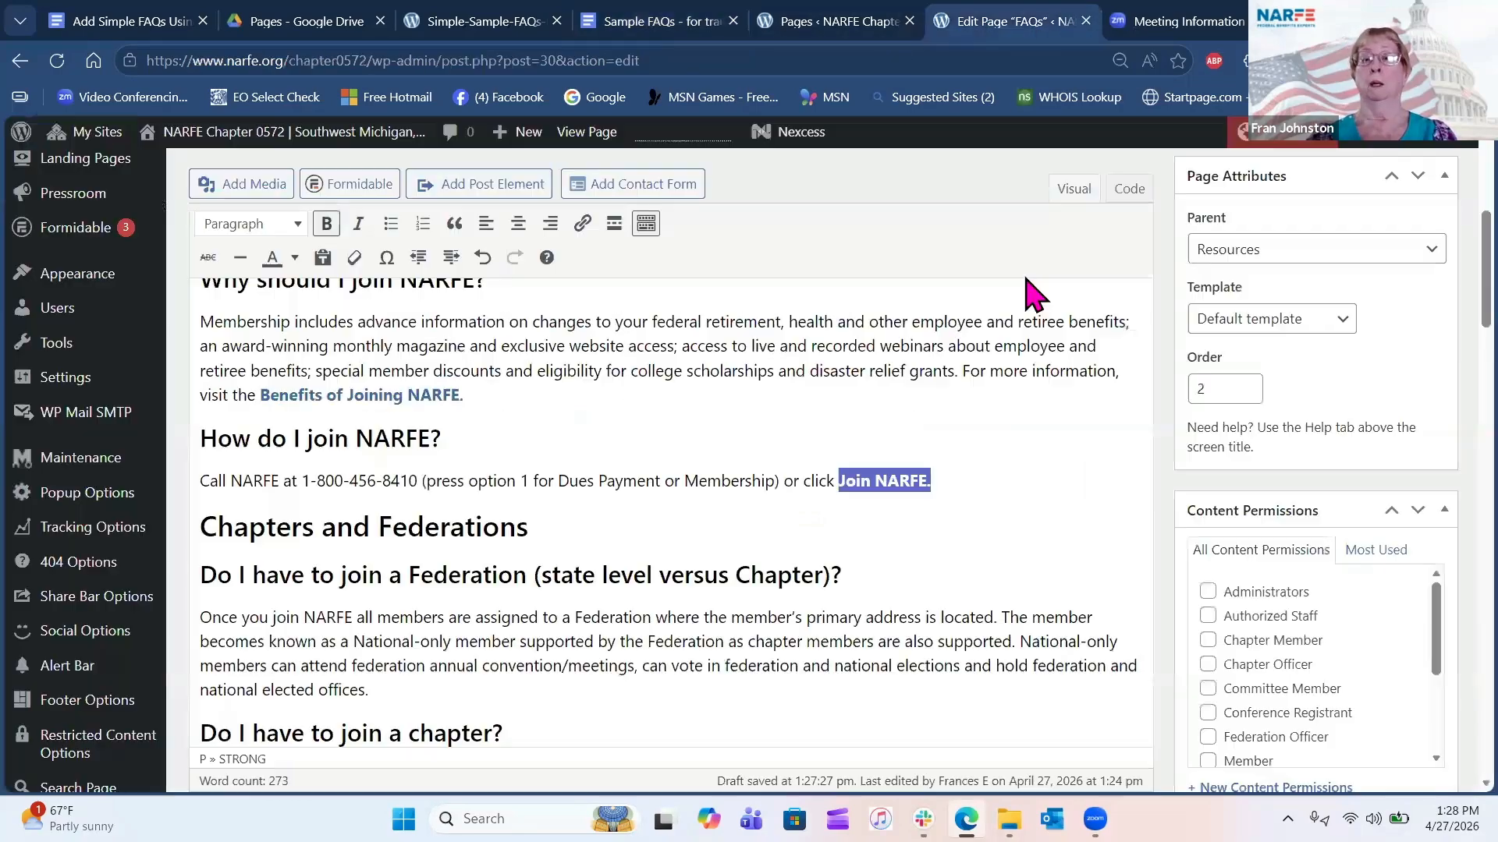
left_click(582, 224)
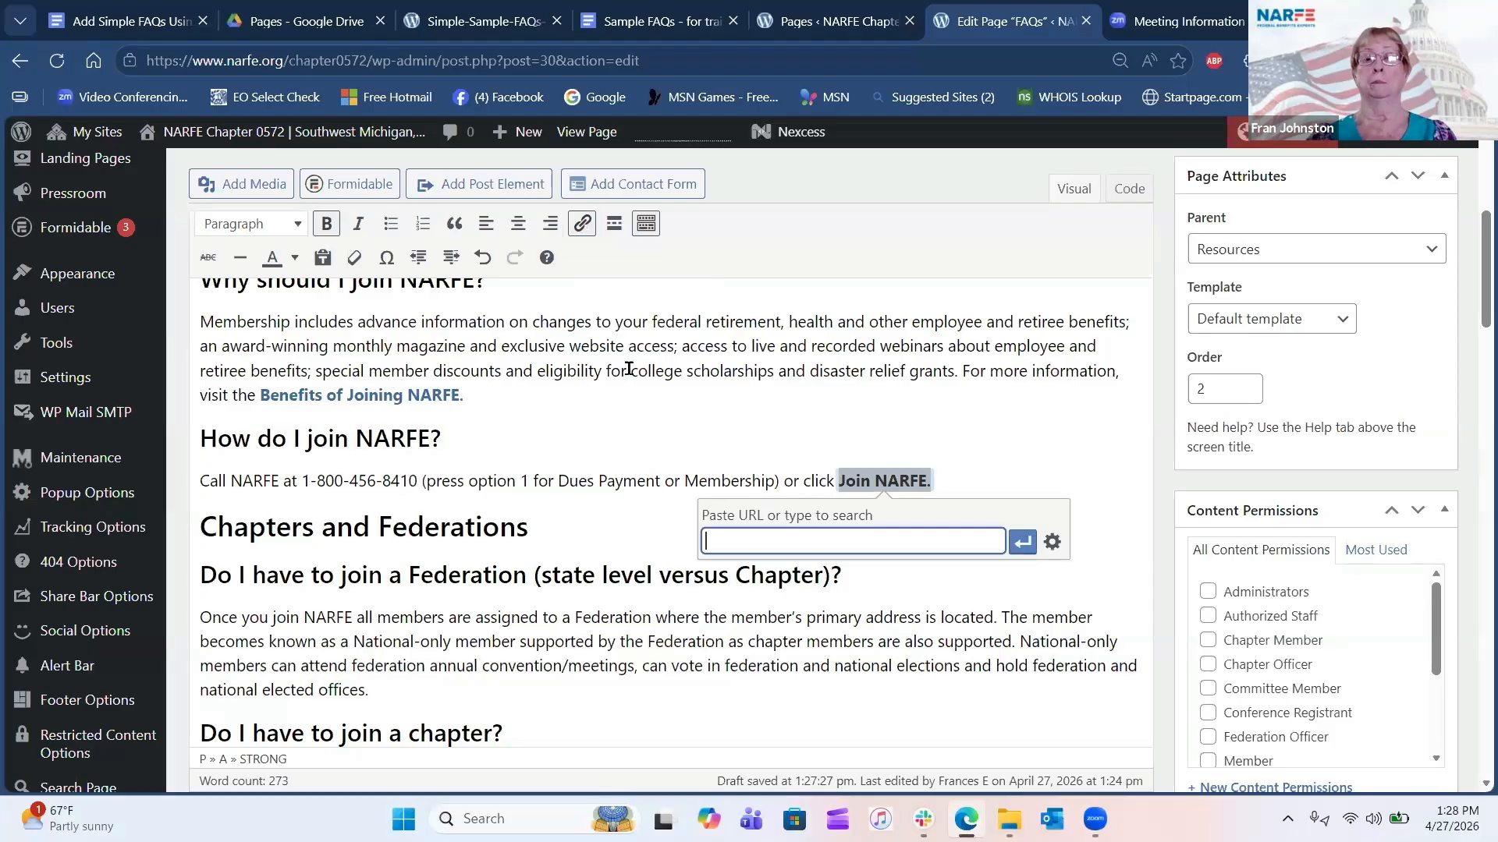
right_click(721, 538)
left_click(835, 291)
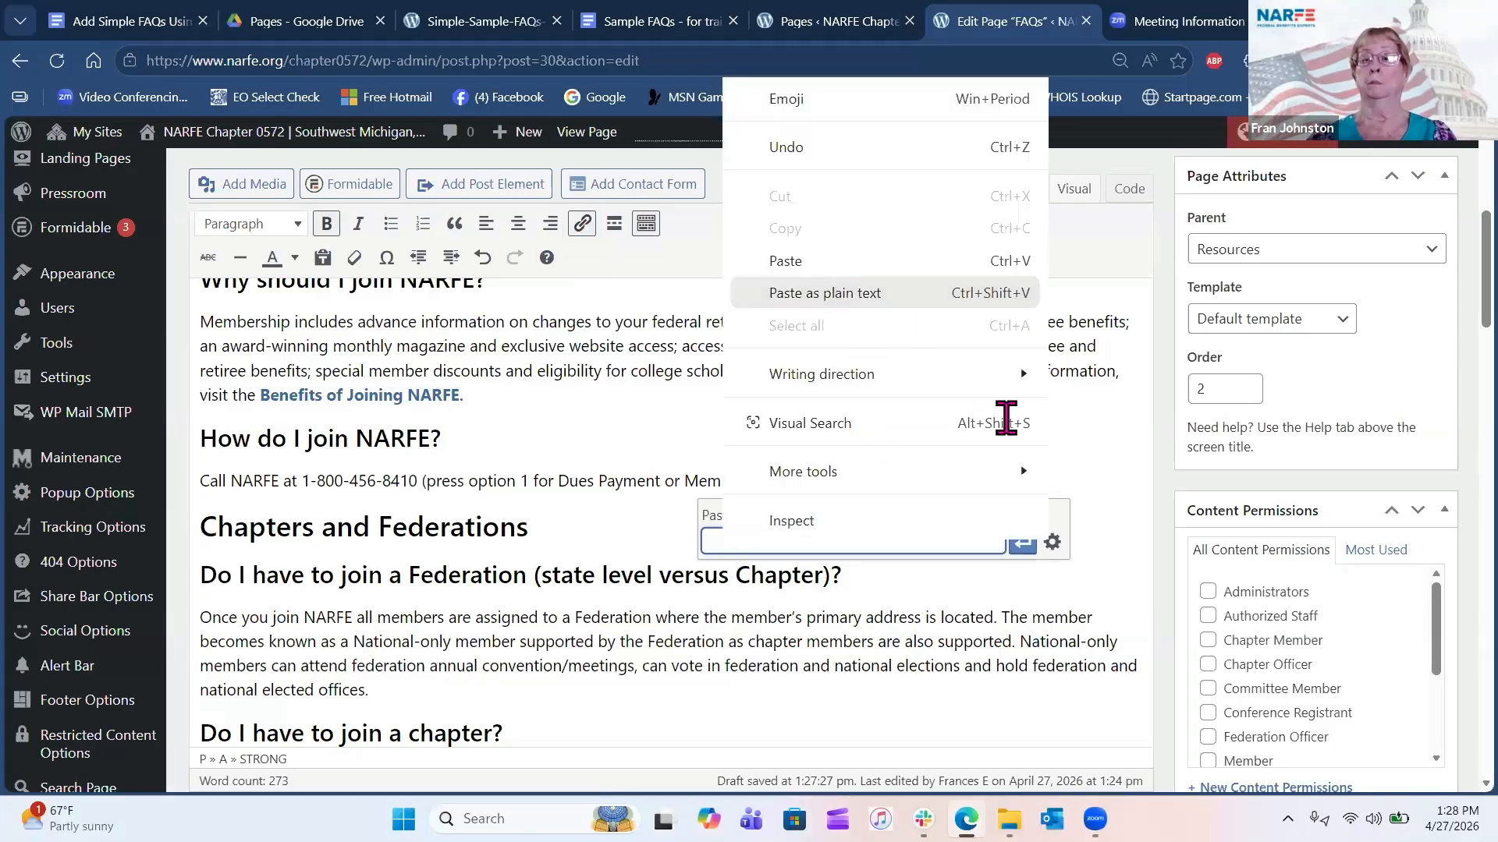
left_click(1052, 541)
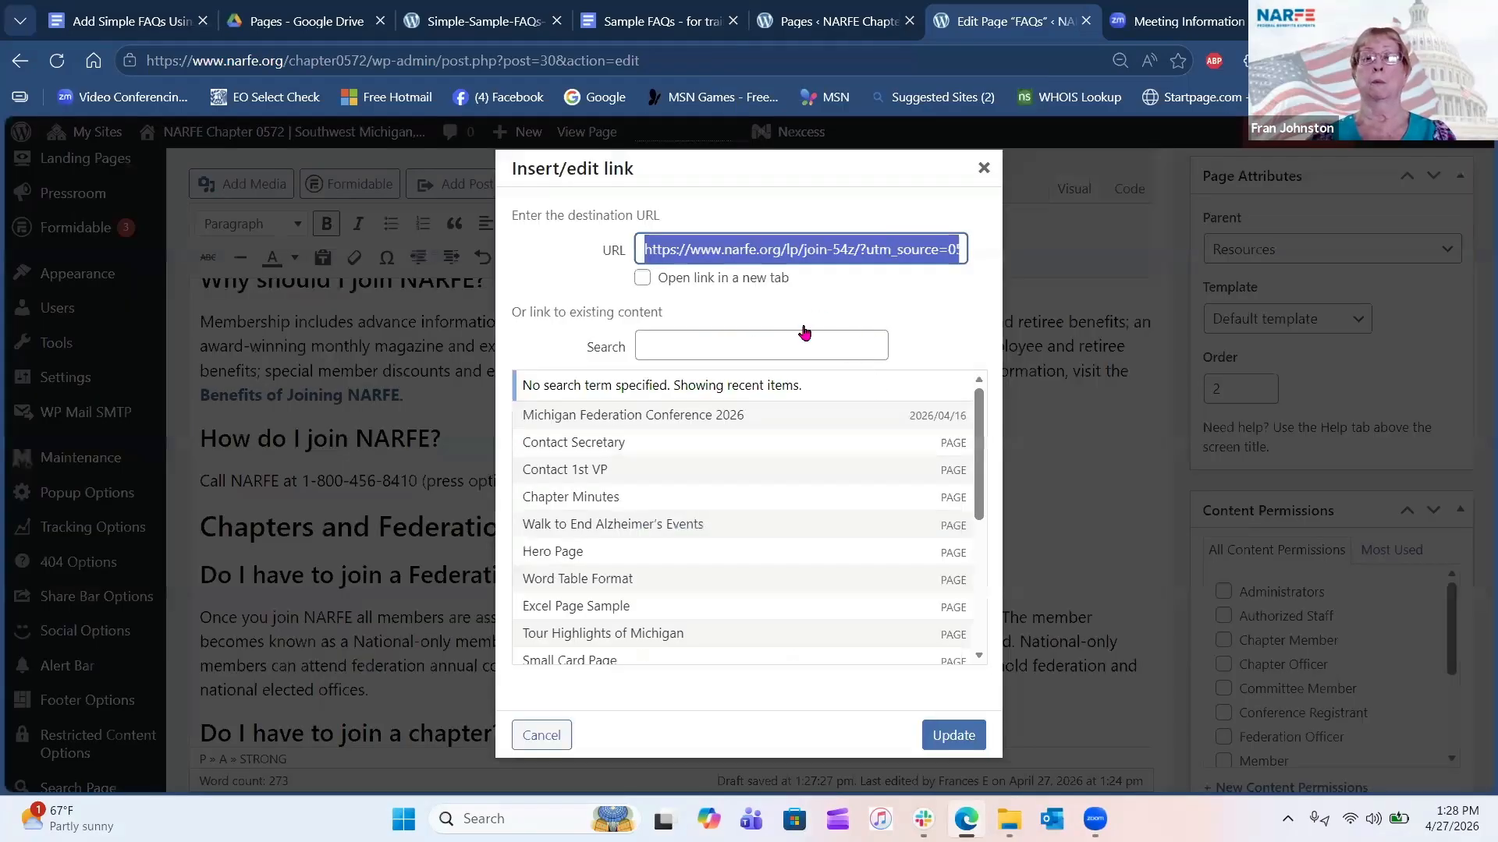
left_click(642, 279)
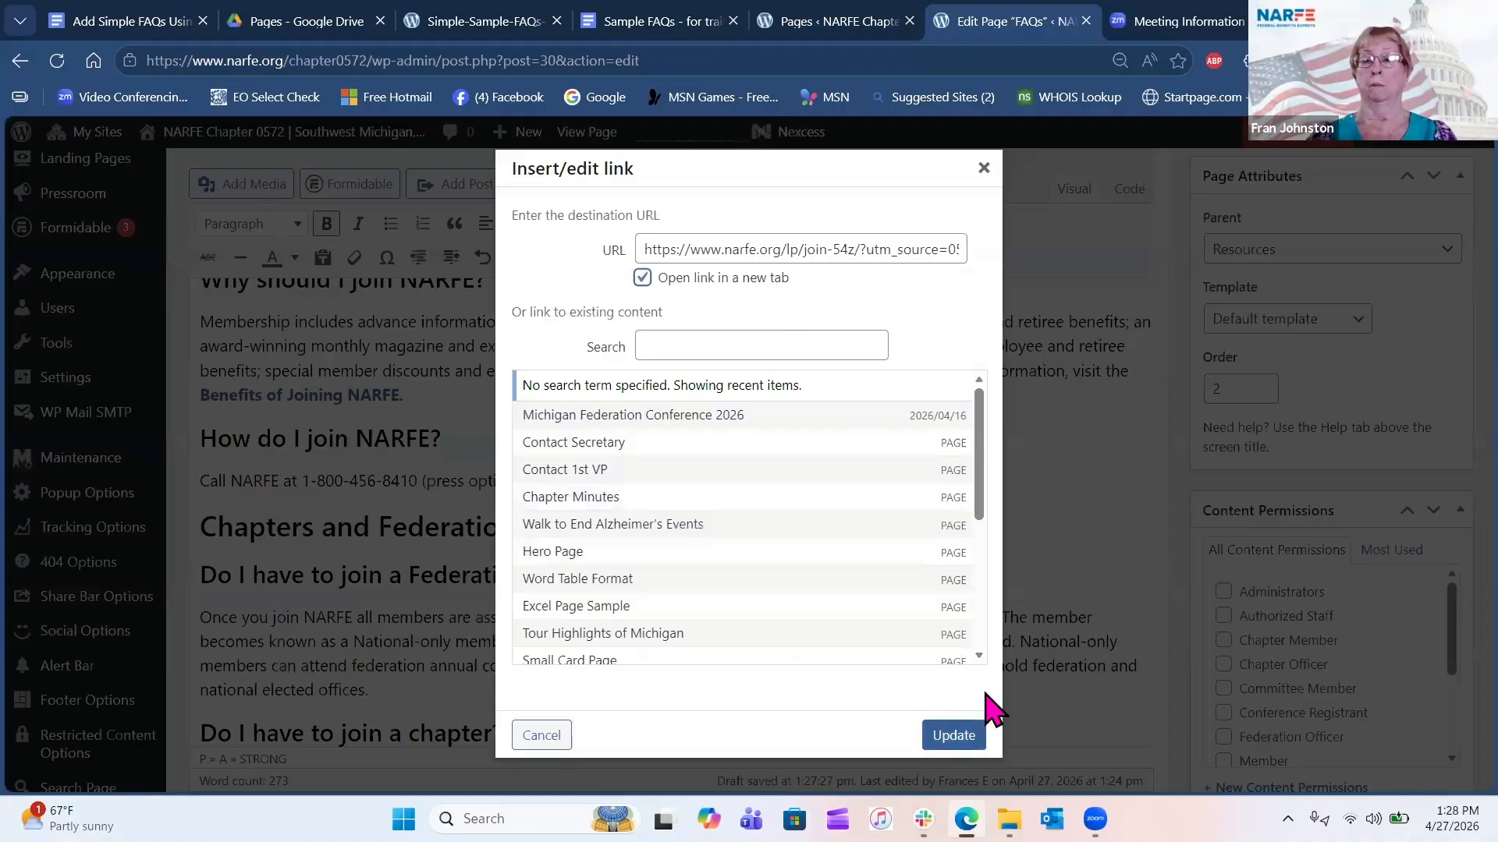
left_click(963, 734)
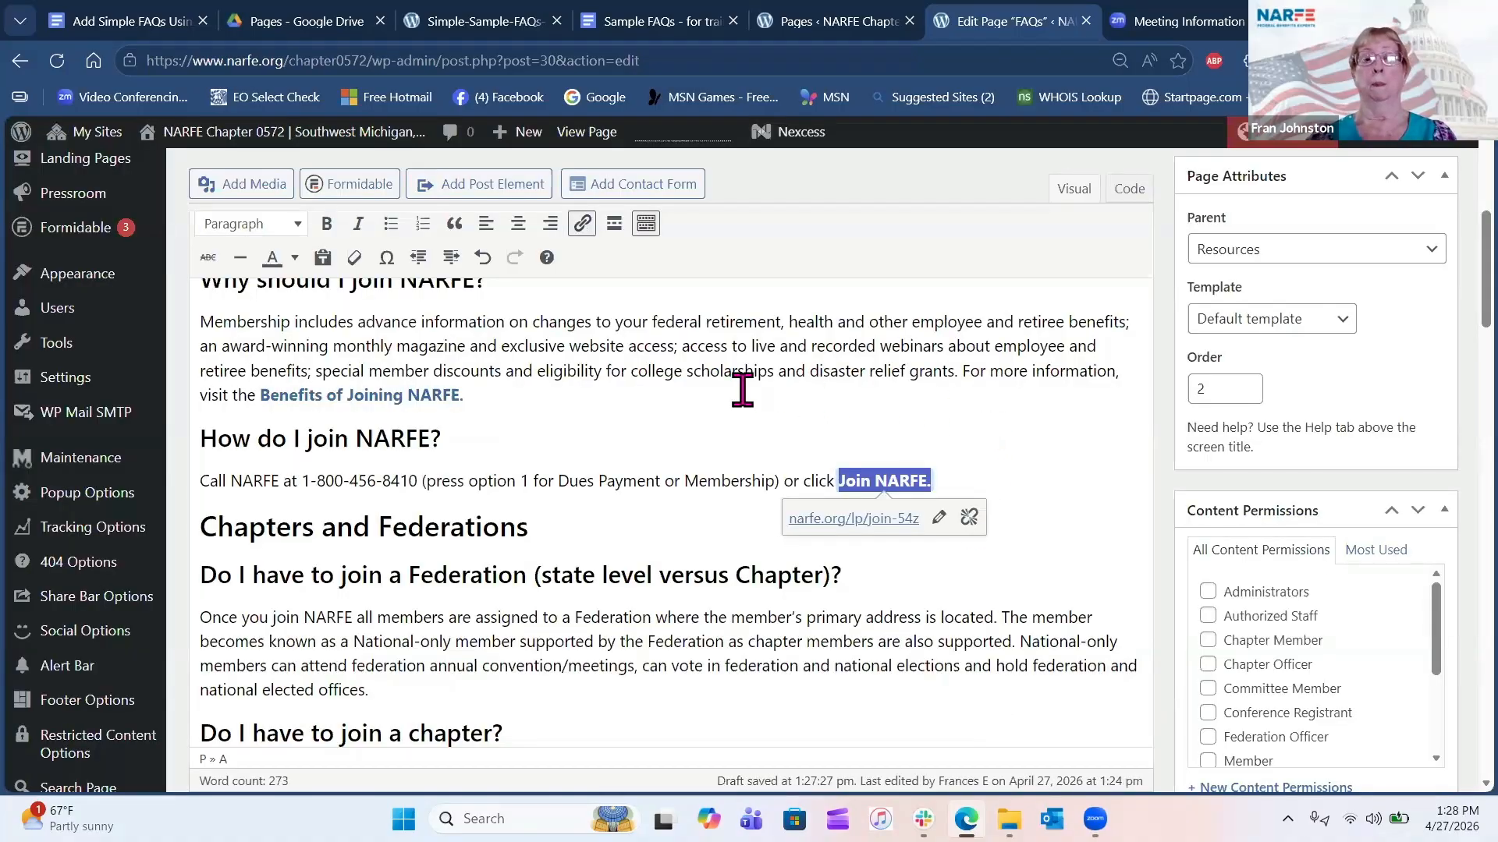
Check the rest of the FAQs text in the editor and update the published page with the changes.
scroll(764, 519, "down", 3)
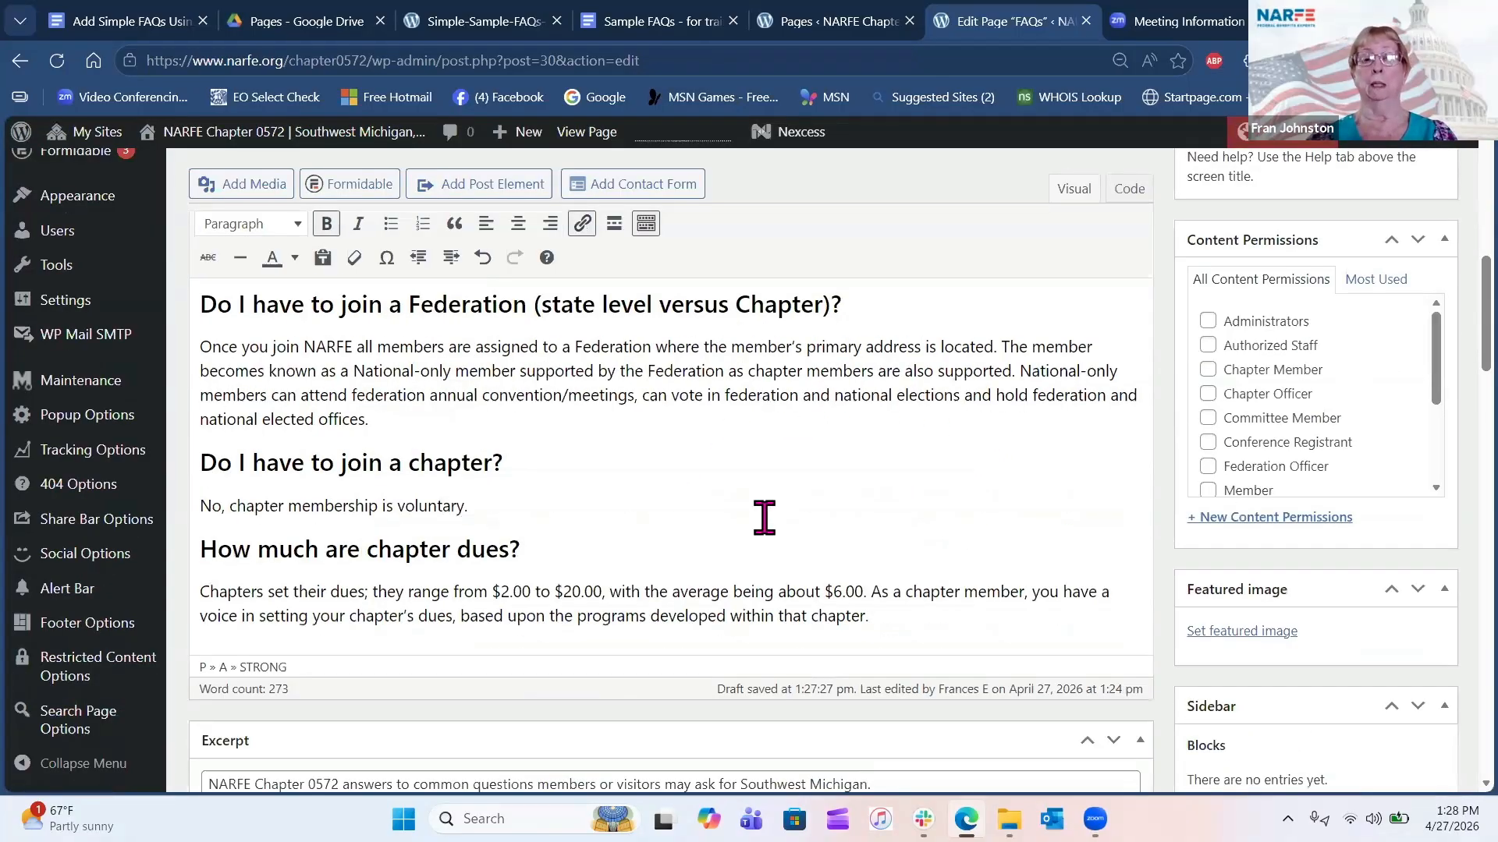
scroll(764, 519, "up", 10)
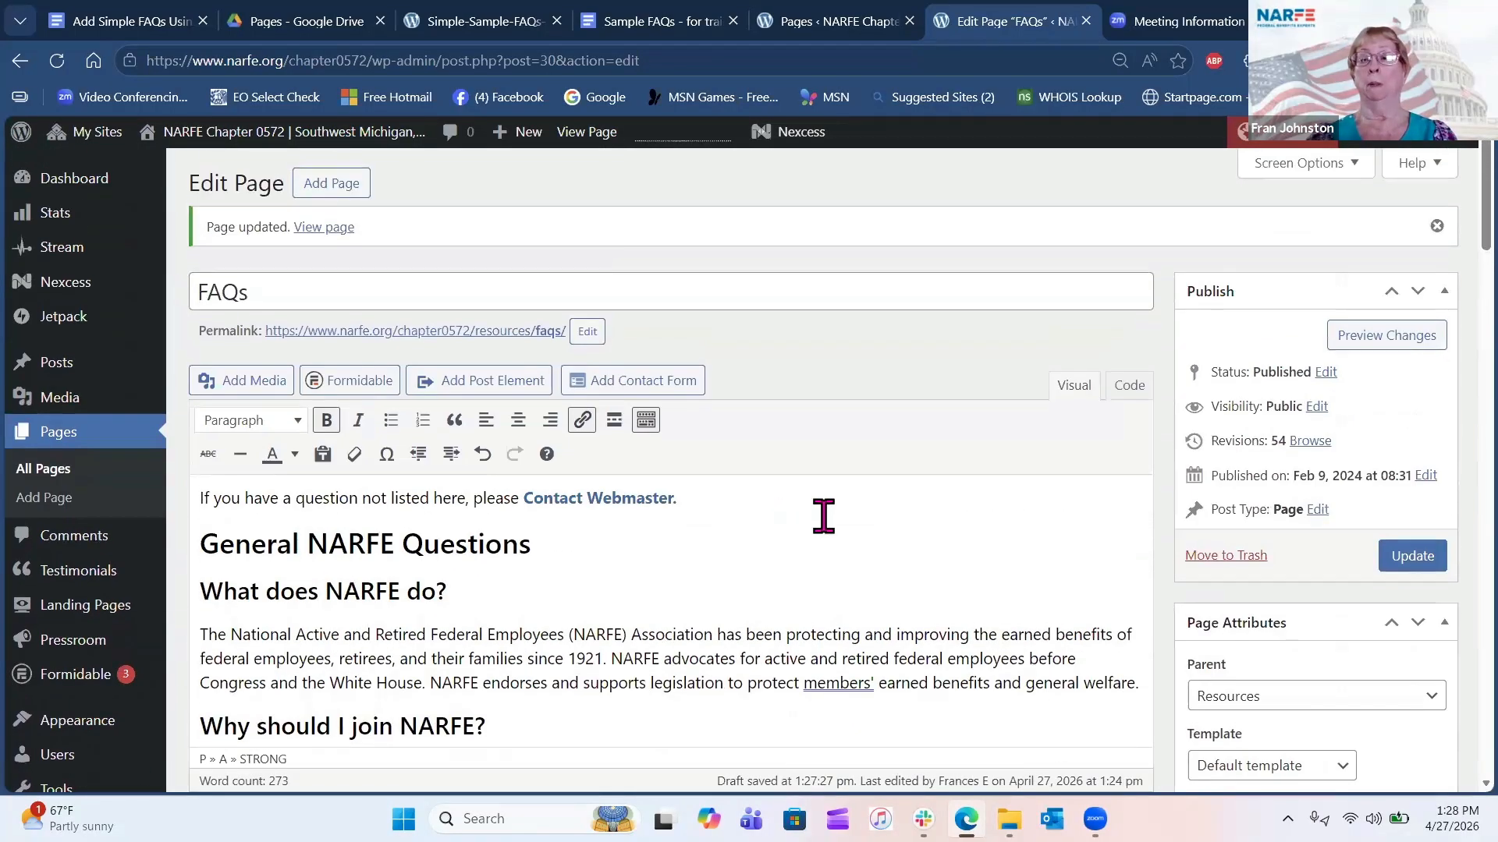
left_click(1410, 557)
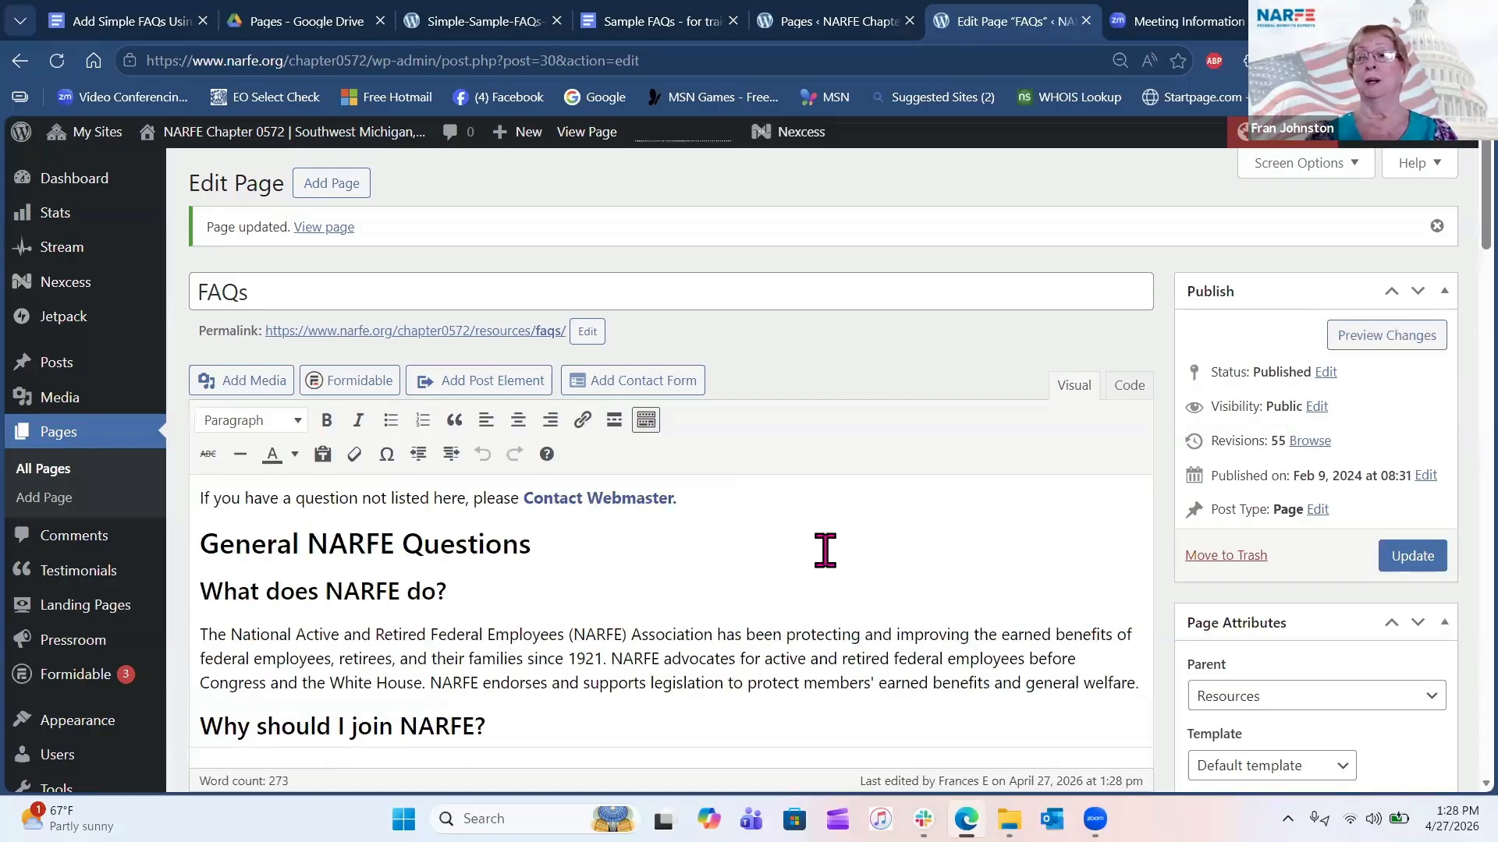
Open the live FAQs page and look through its opening line and General NARFE Questions section.
left_click(588, 134)
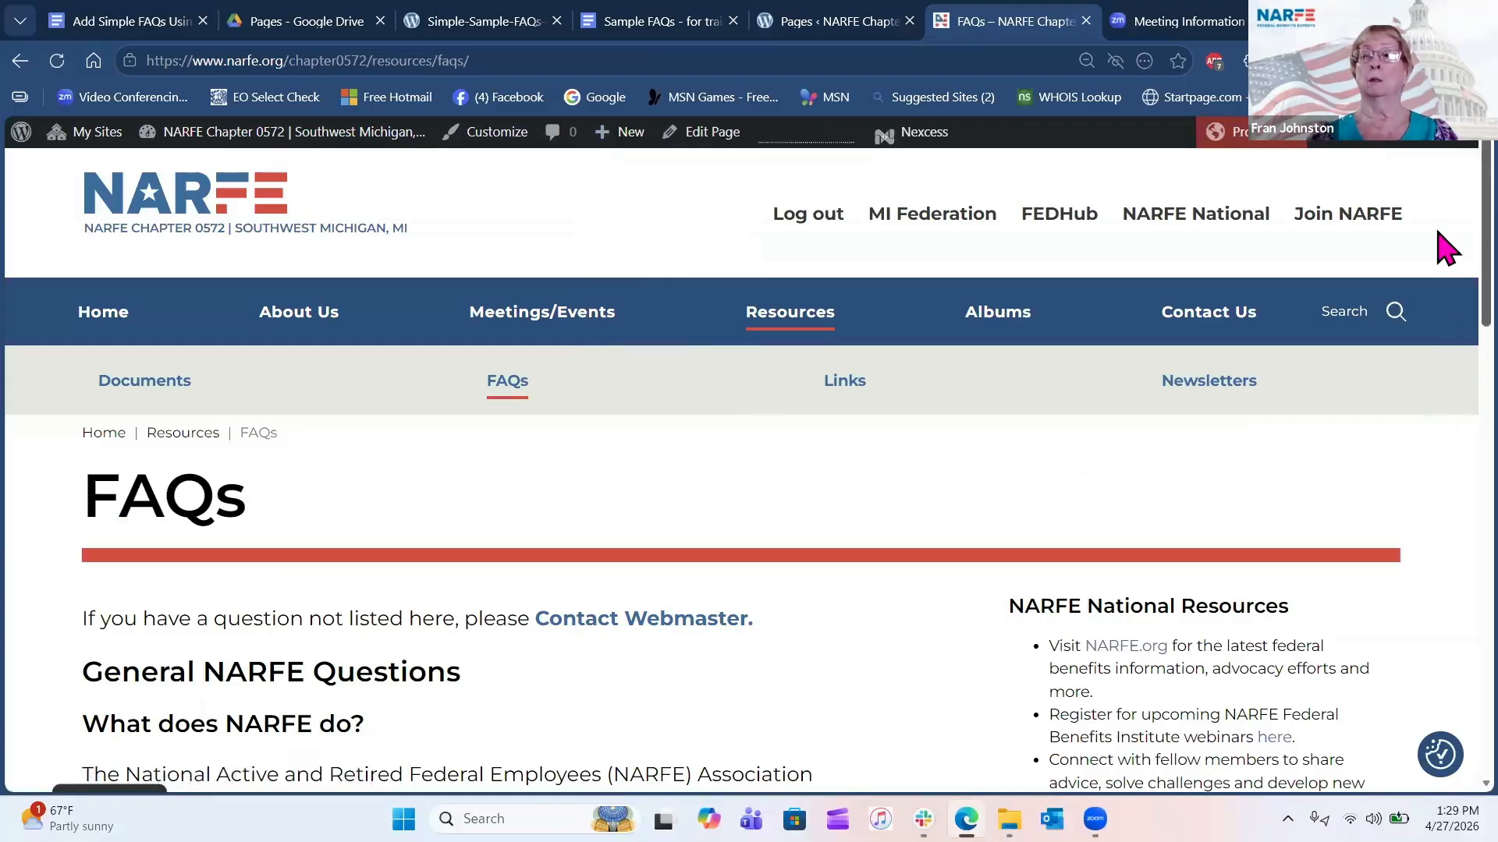
scroll(1437, 251, "down", 1)
scroll(1442, 273, "down", 3)
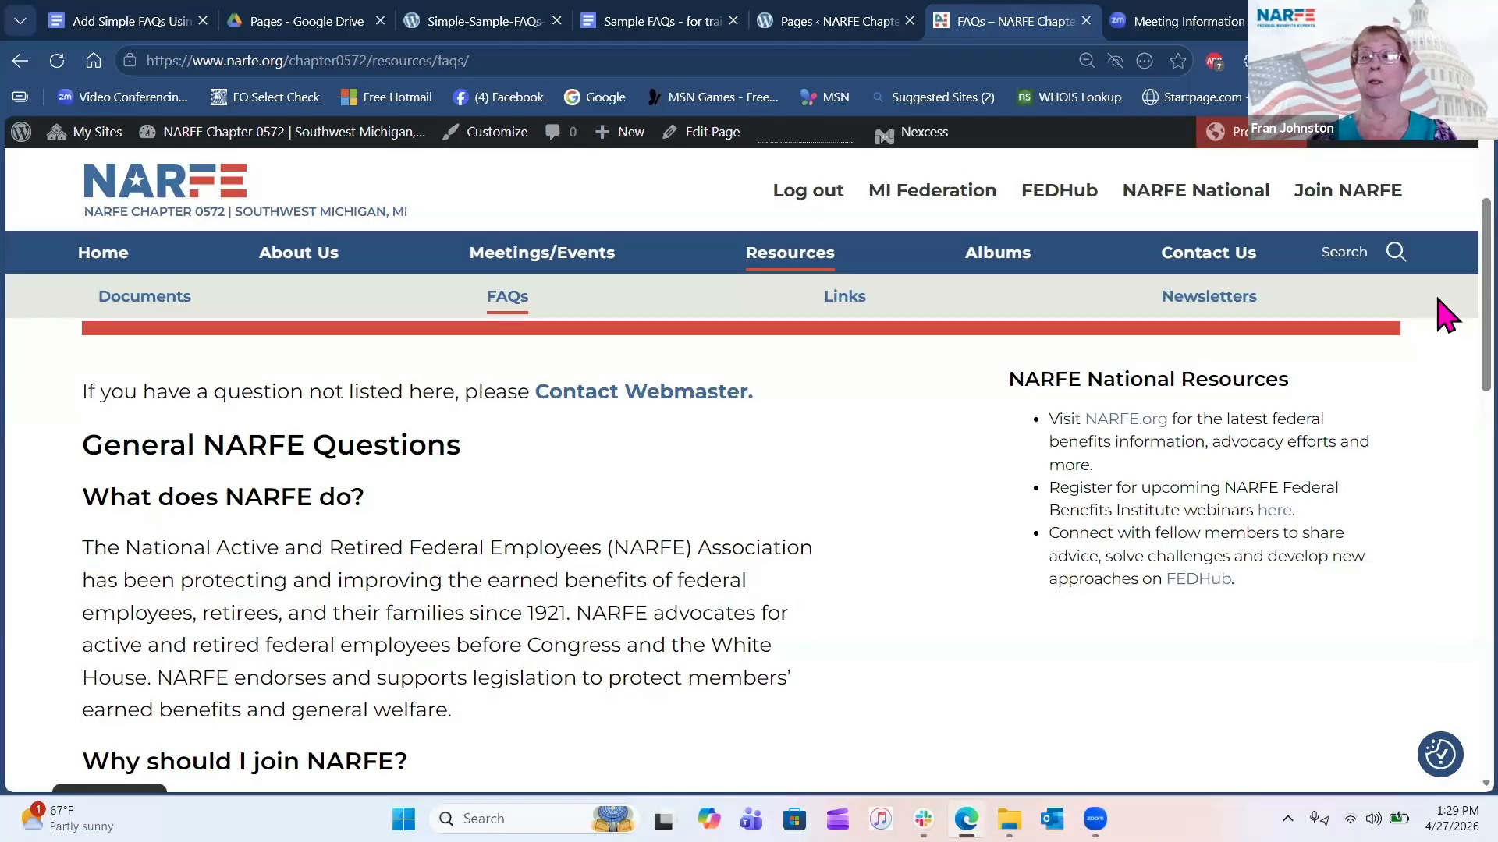
scroll(1443, 316, "down", 3)
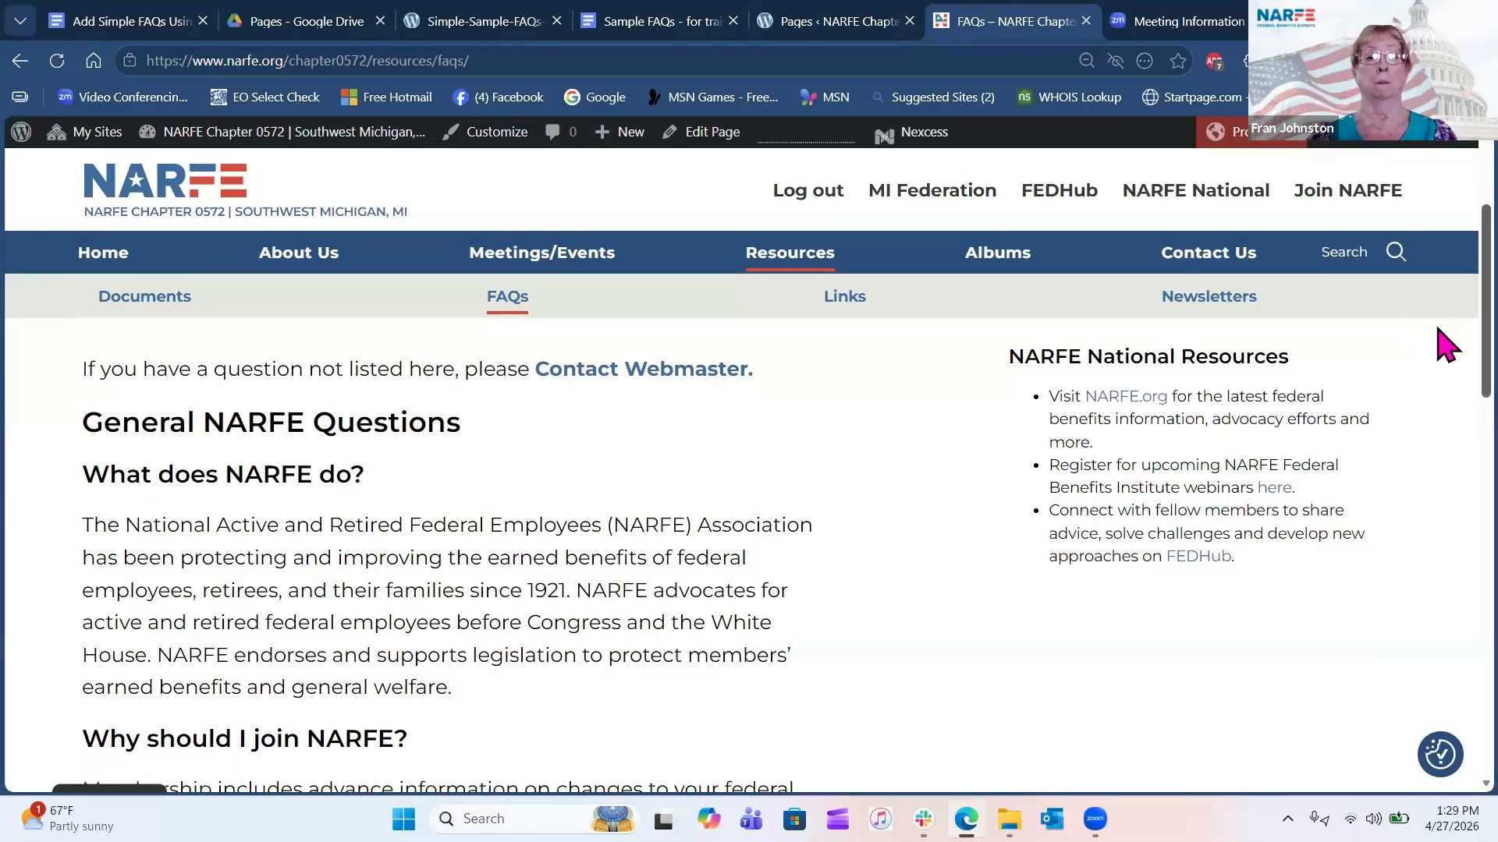
scroll(1444, 379, "down", 4)
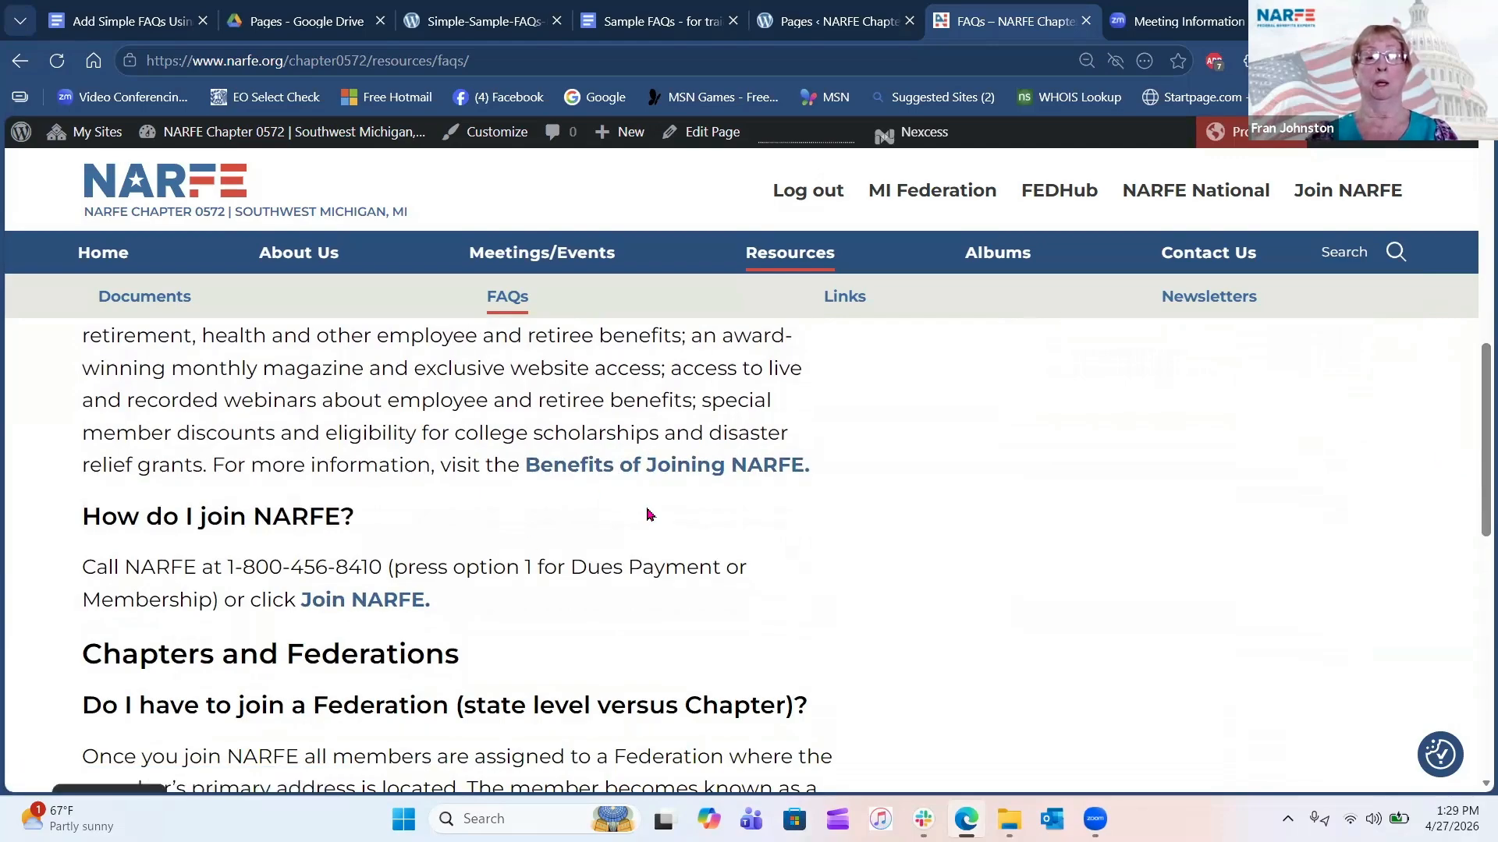
Test the Join NARFE, Benefits of Joining NARFE and Contact Webmaster links on the live FAQs page, closing each opened tab.
left_click(361, 602)
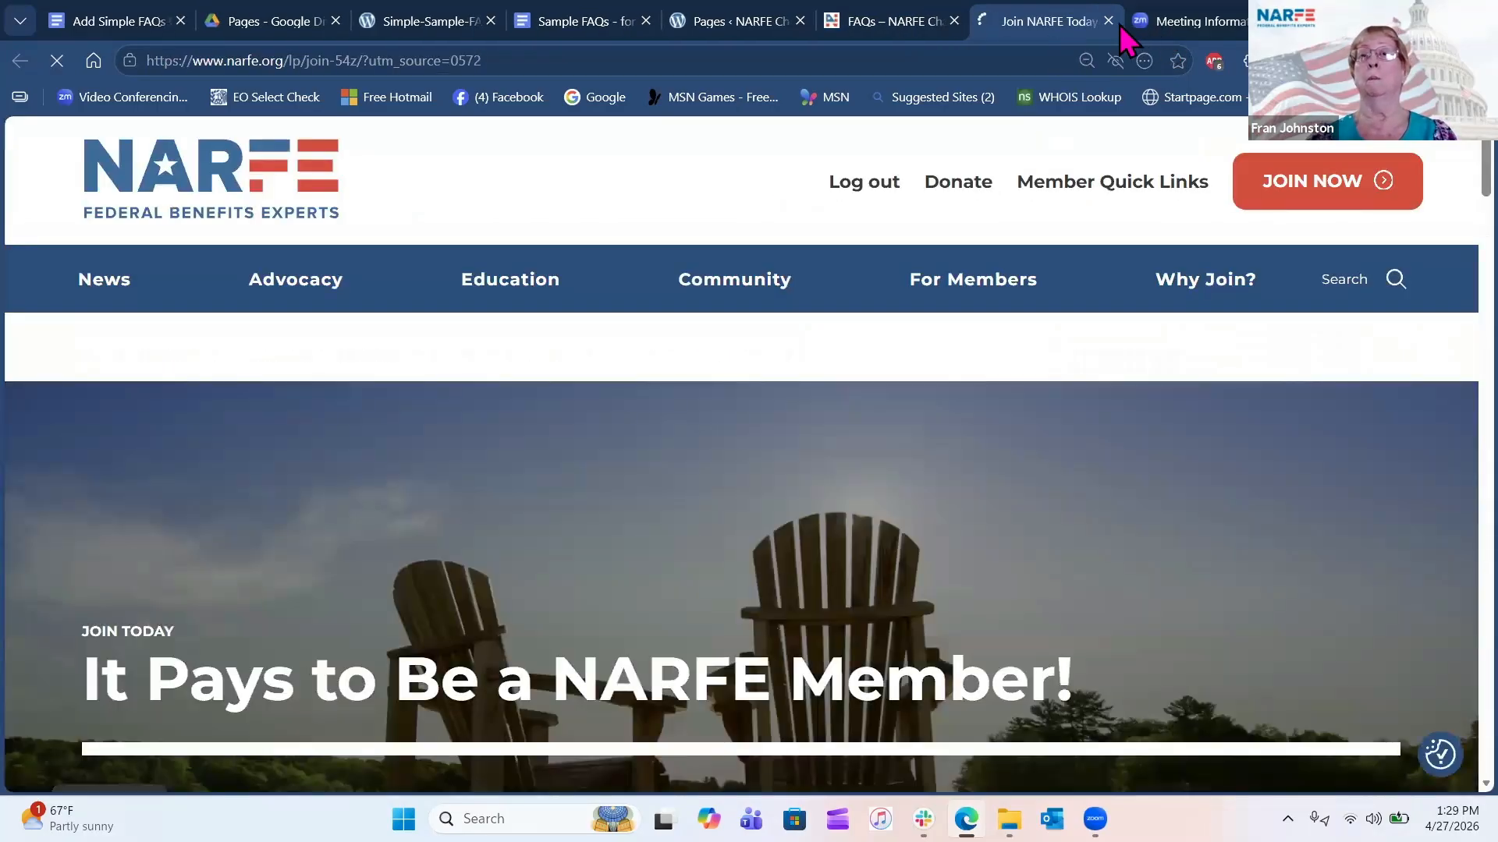
key("ctrl+w")
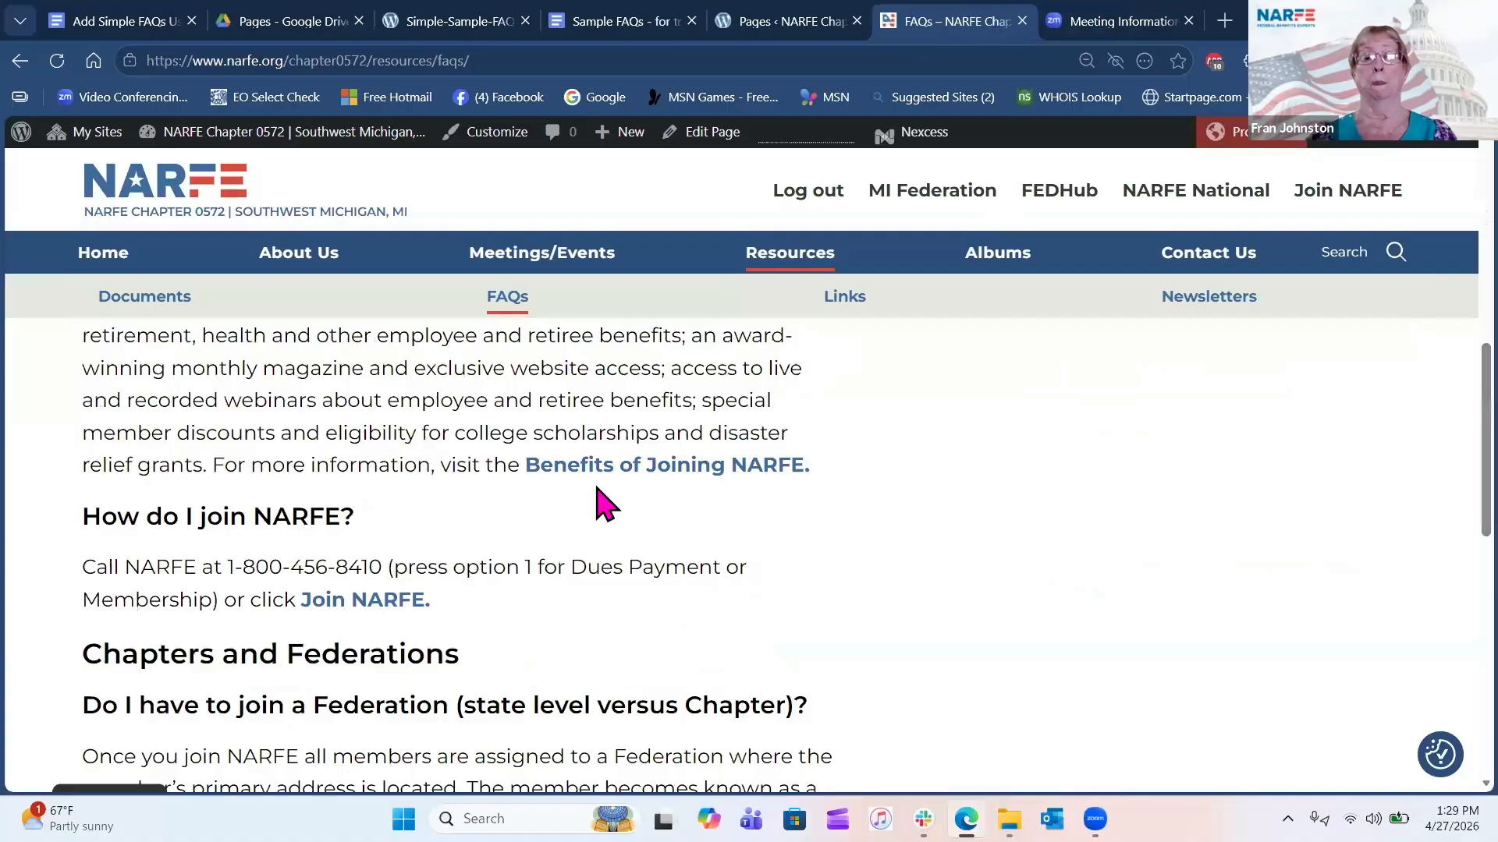
left_click(658, 474)
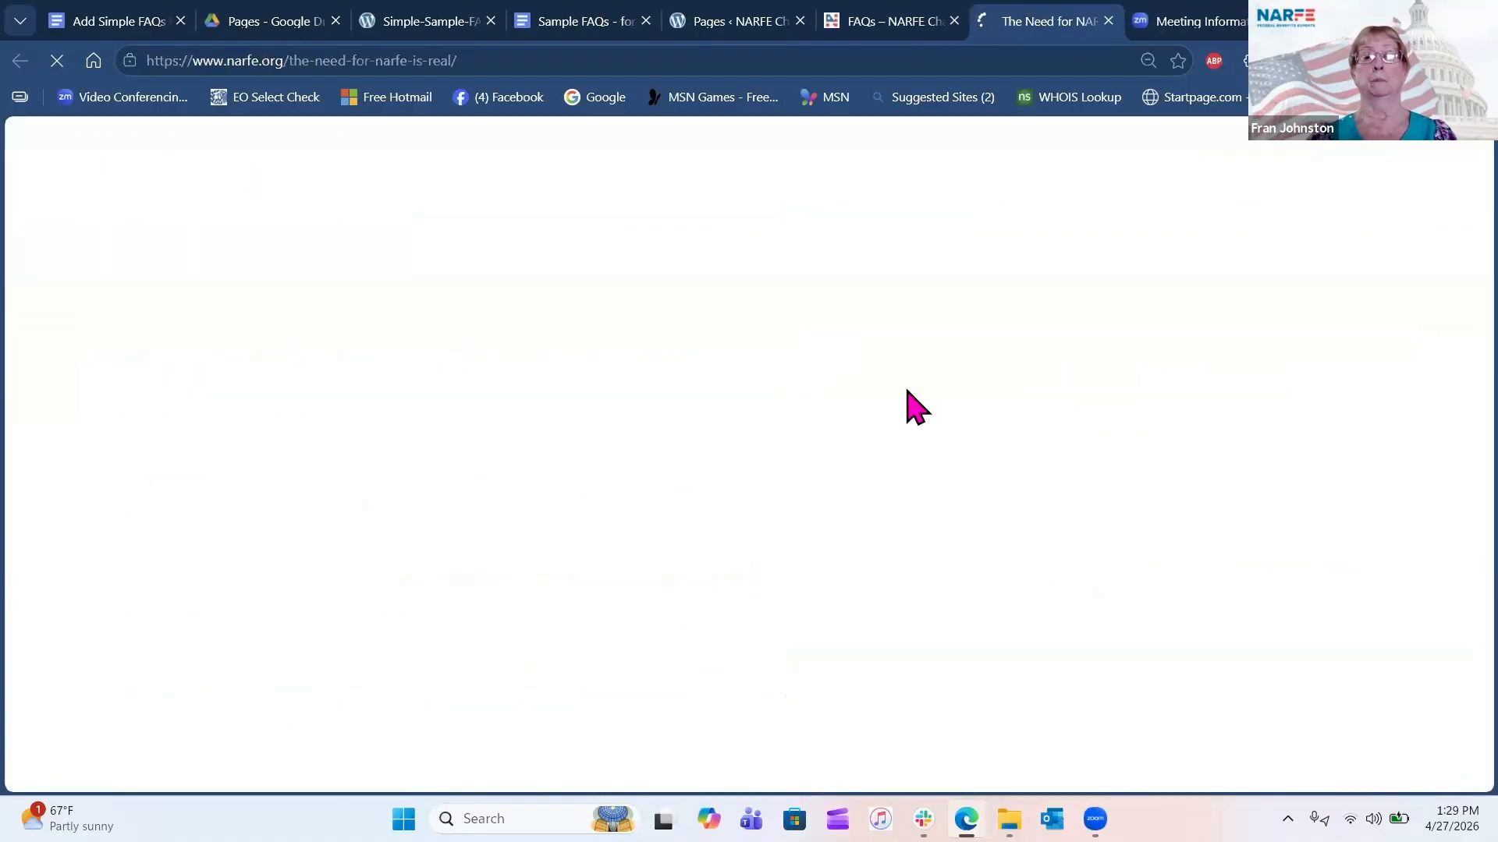
left_click(1109, 21)
scroll(709, 395, "up", 4)
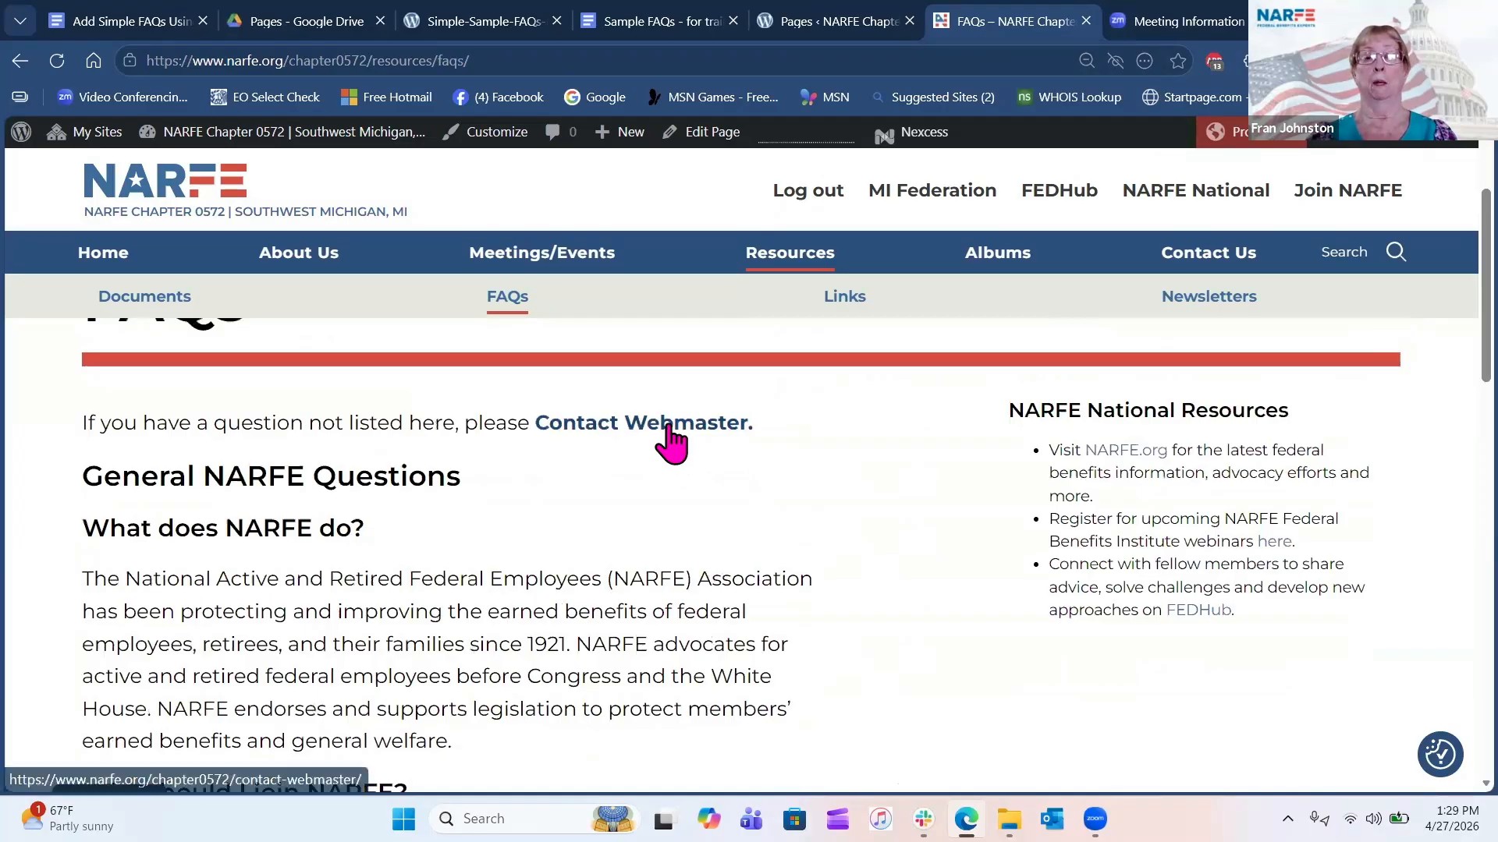
left_click(670, 442)
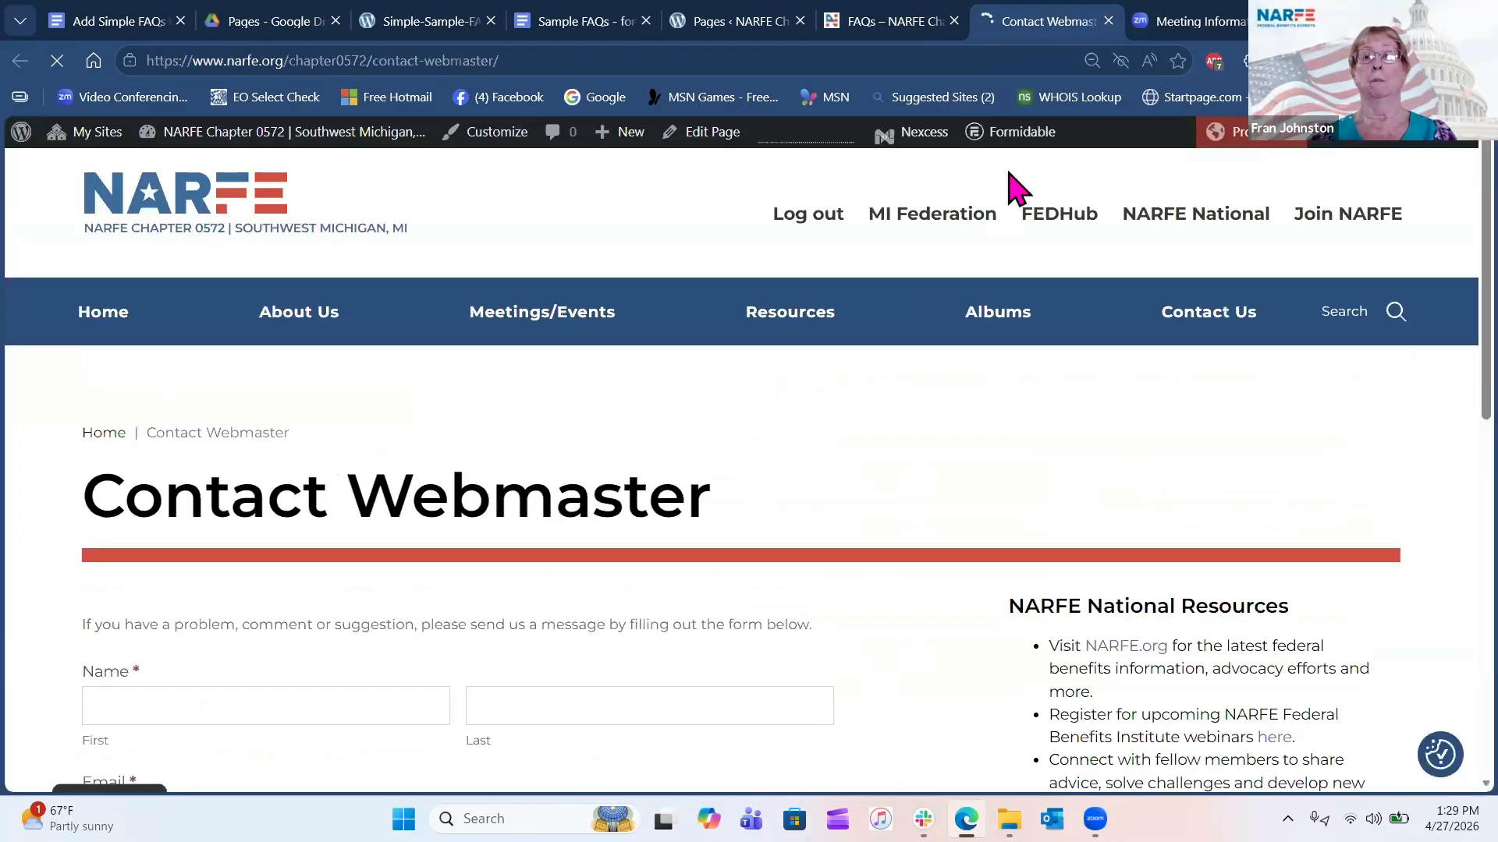
left_click(1108, 21)
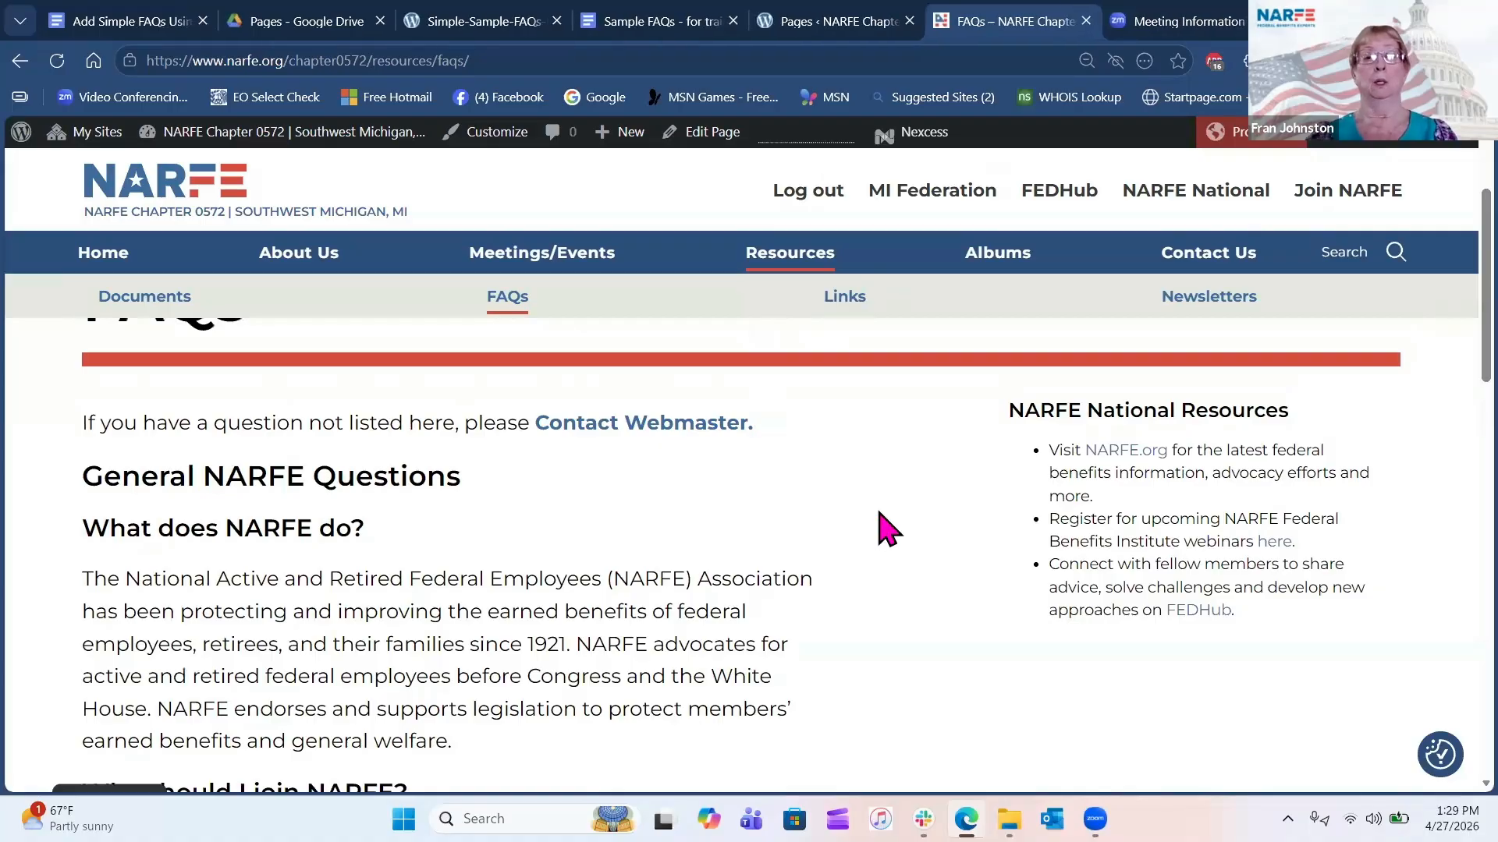
Review the headings, answers and bold links throughout the live FAQs page.
scroll(890, 531, "down", 3)
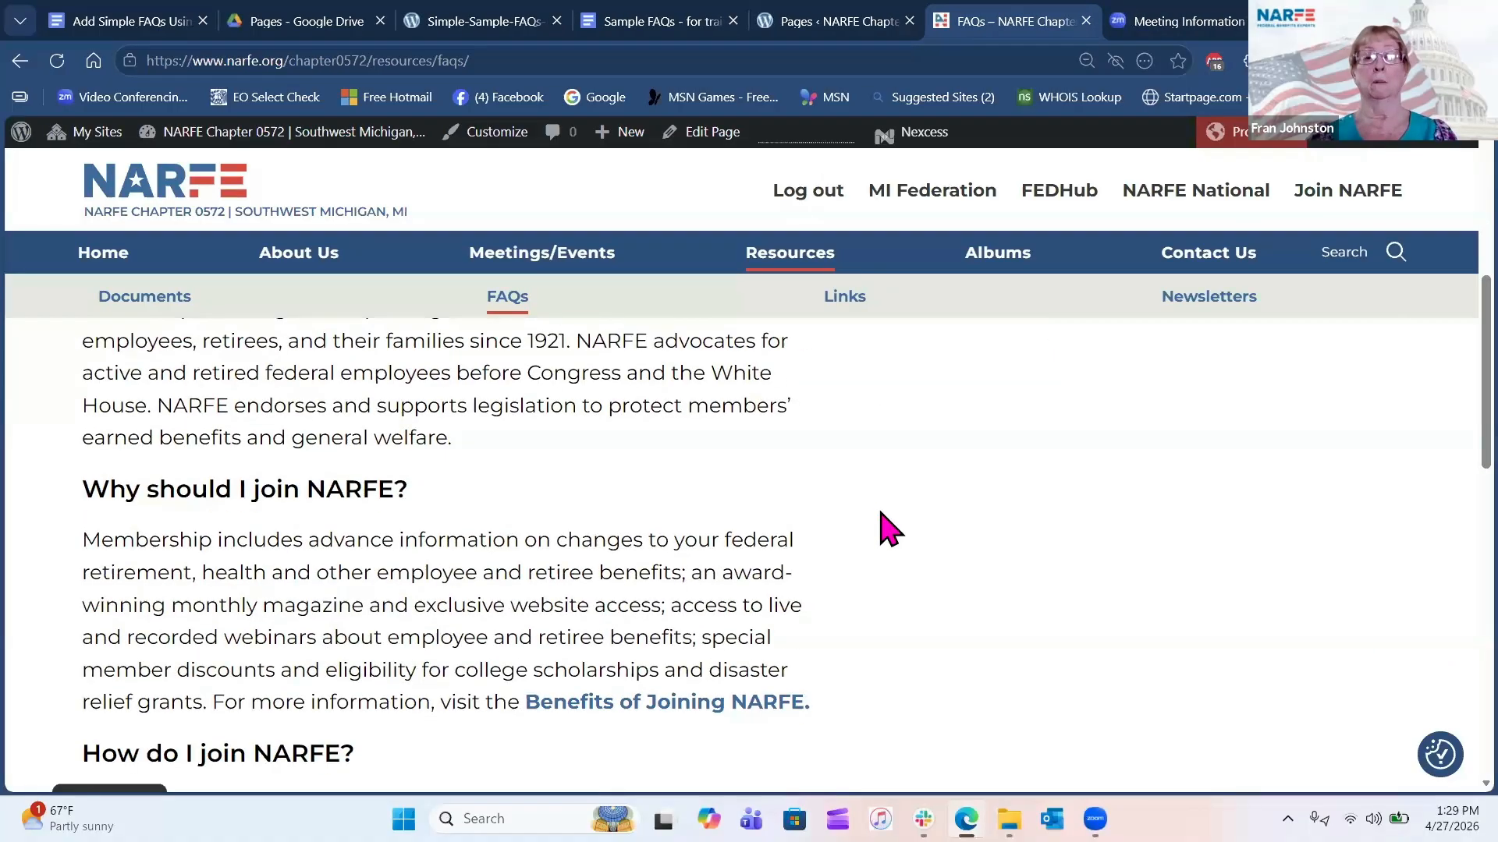
scroll(889, 526, "down", 3)
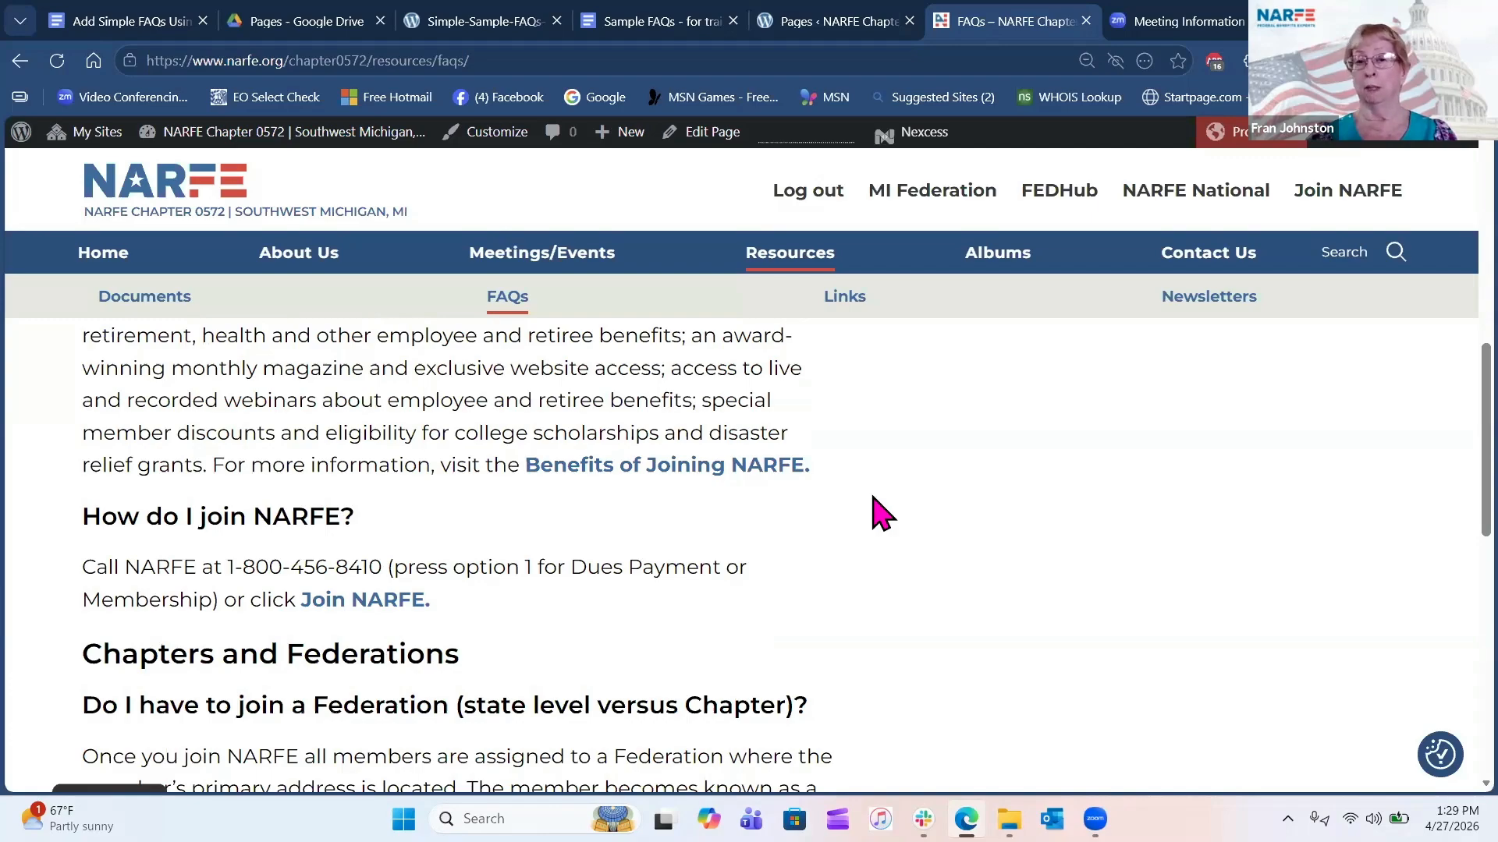
scroll(897, 522, "up", 3)
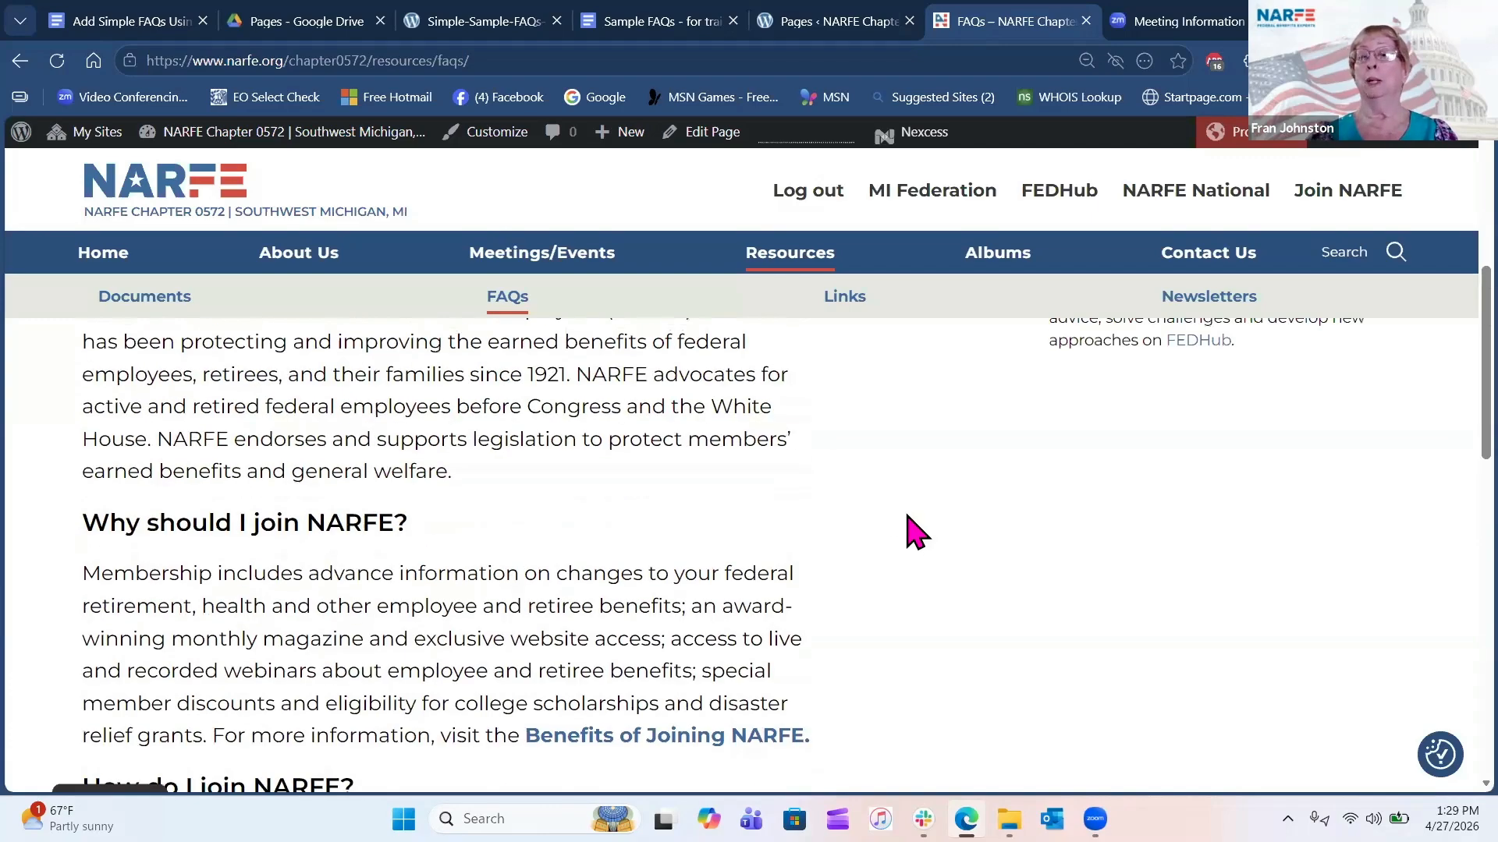
scroll(912, 530, "up", 5)
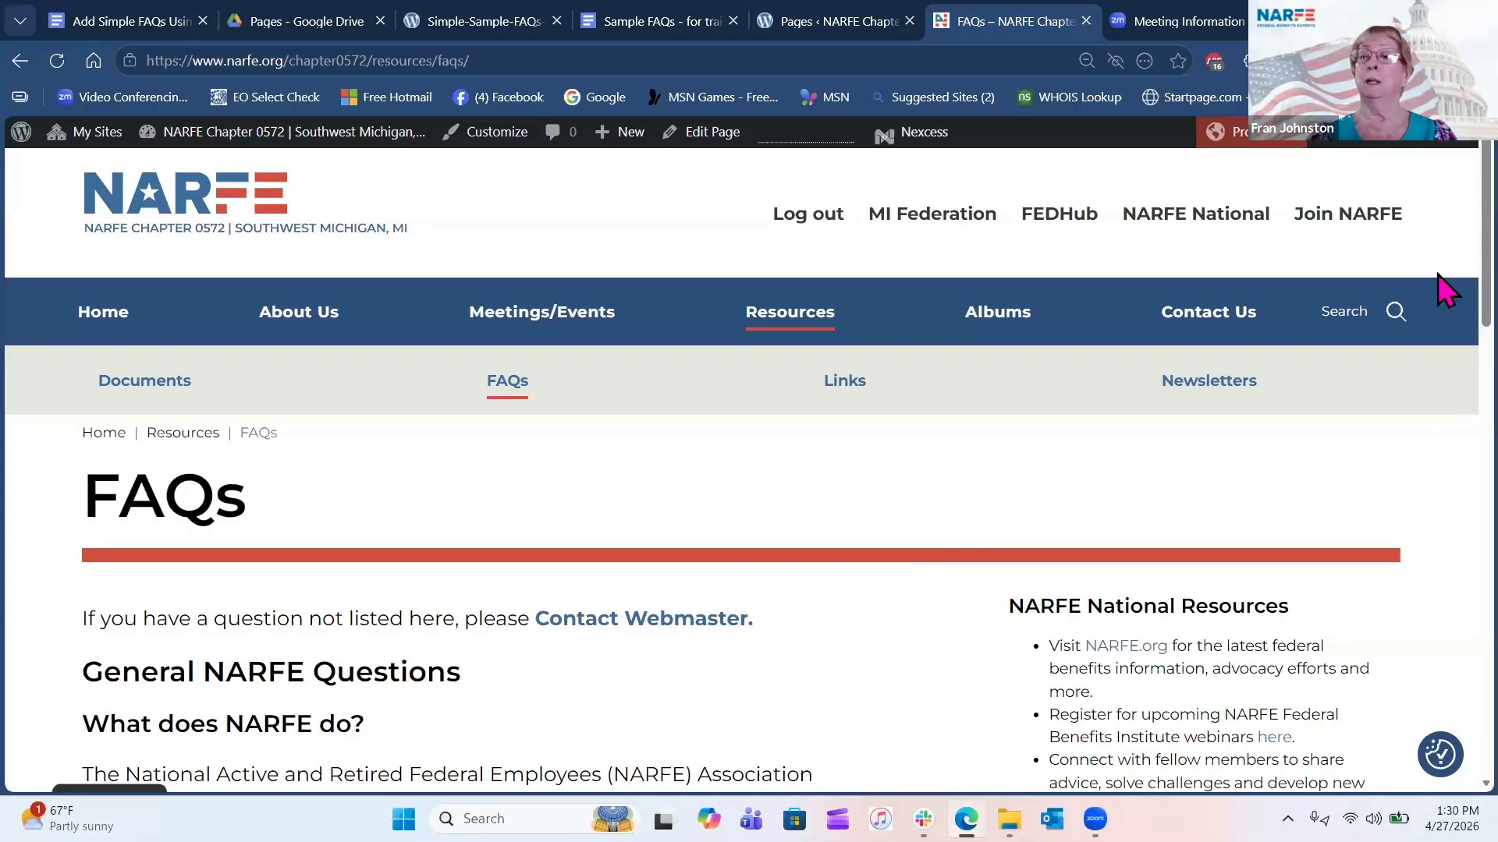
scroll(1446, 327, "down", 3)
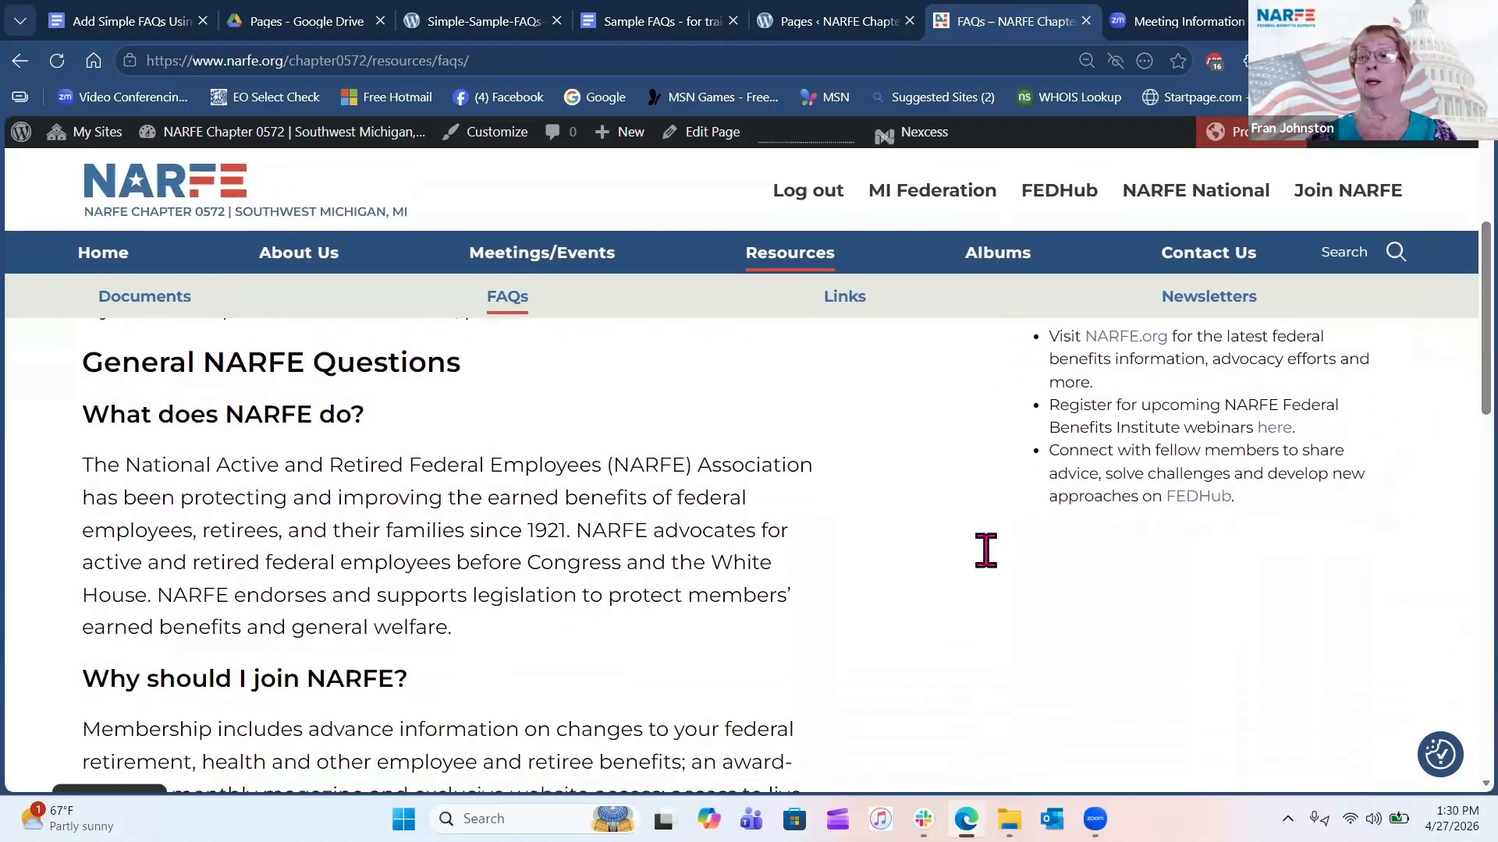
scroll(985, 550, "up", 4)
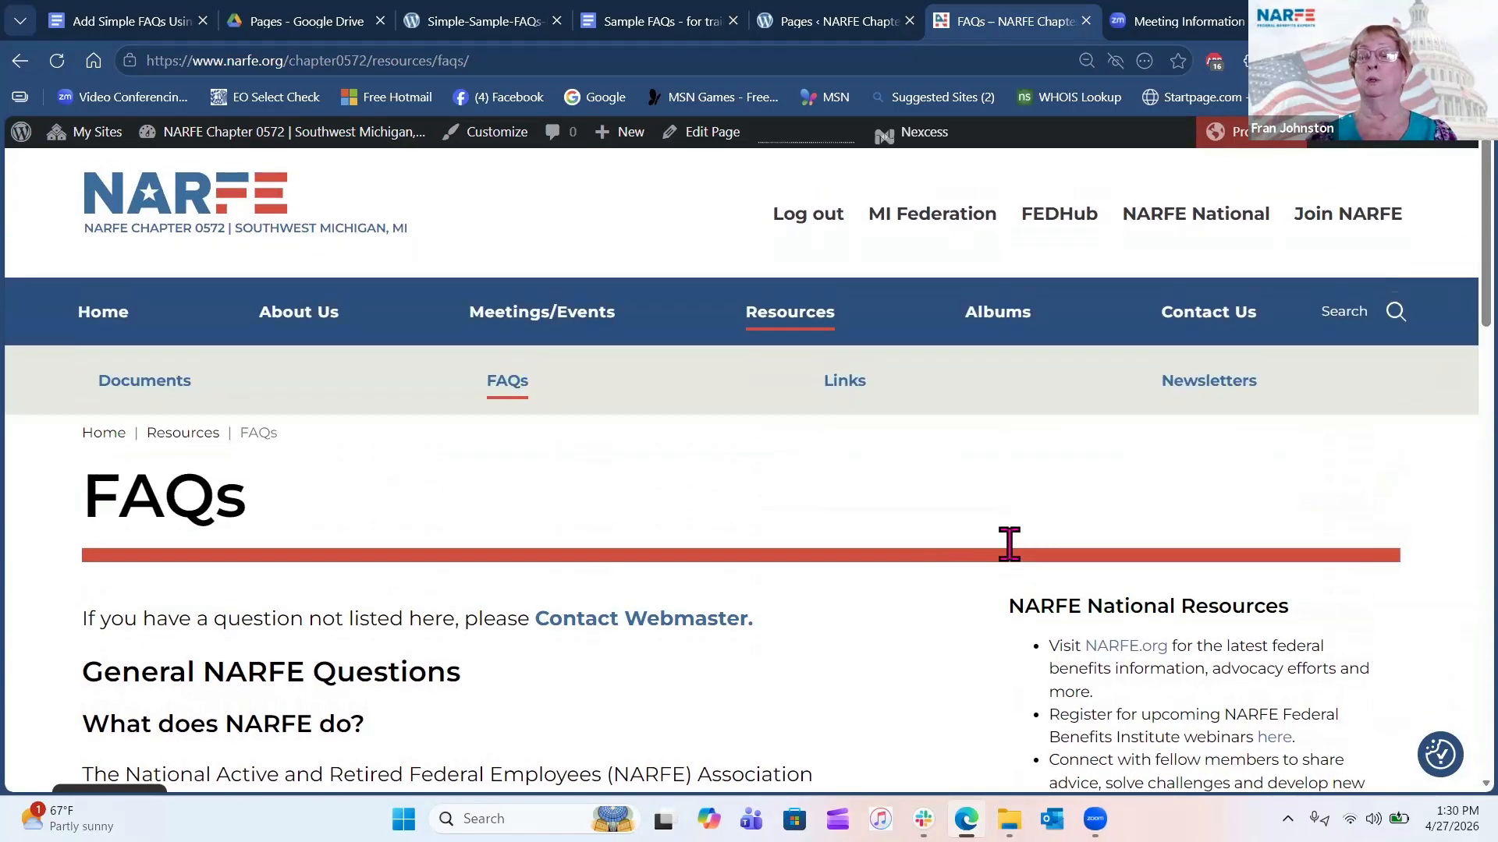